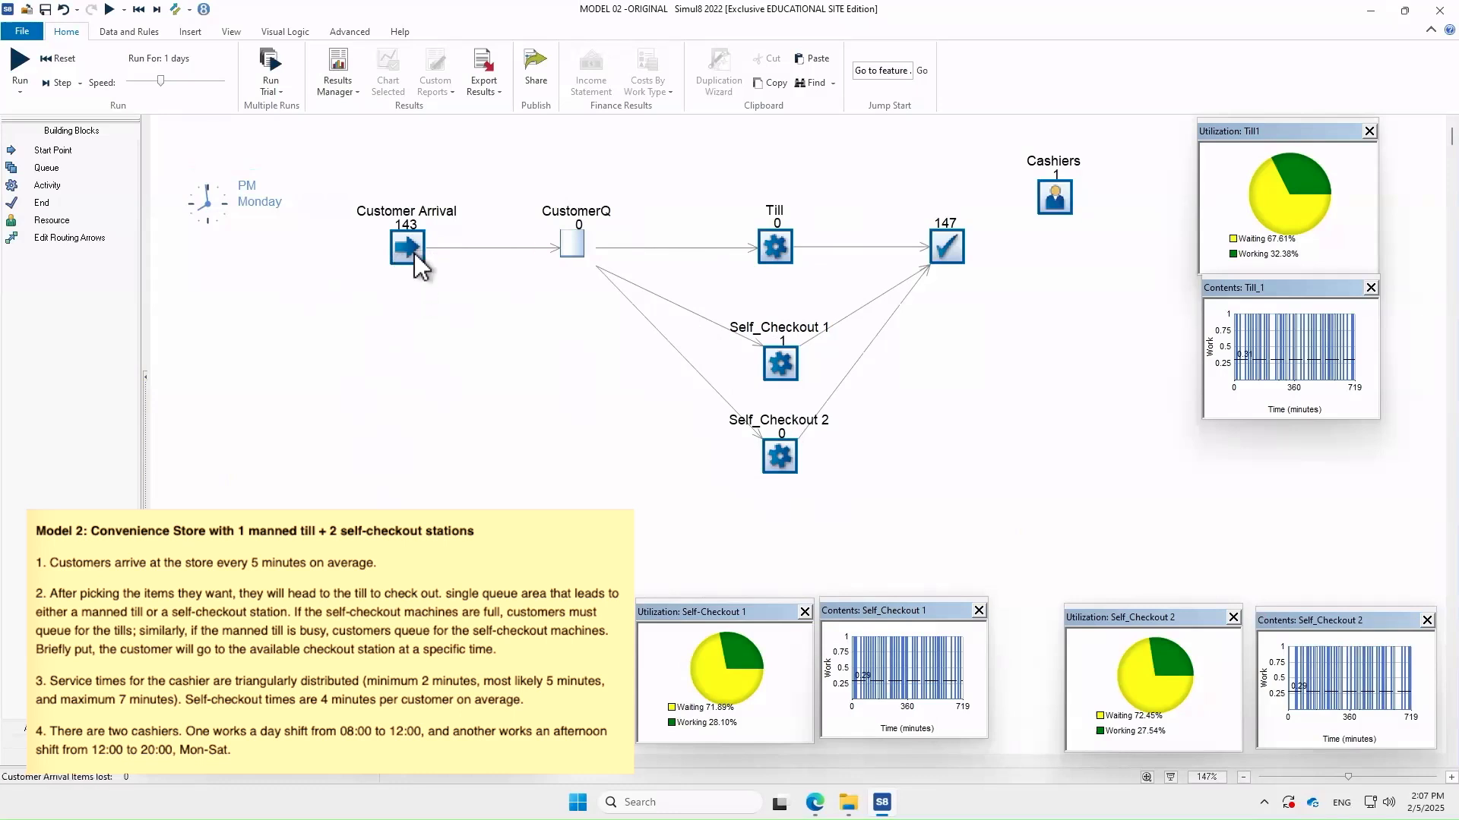
# Reset the model so the clock restarts and all counters and charts are cleared
pyautogui.click(138, 9)
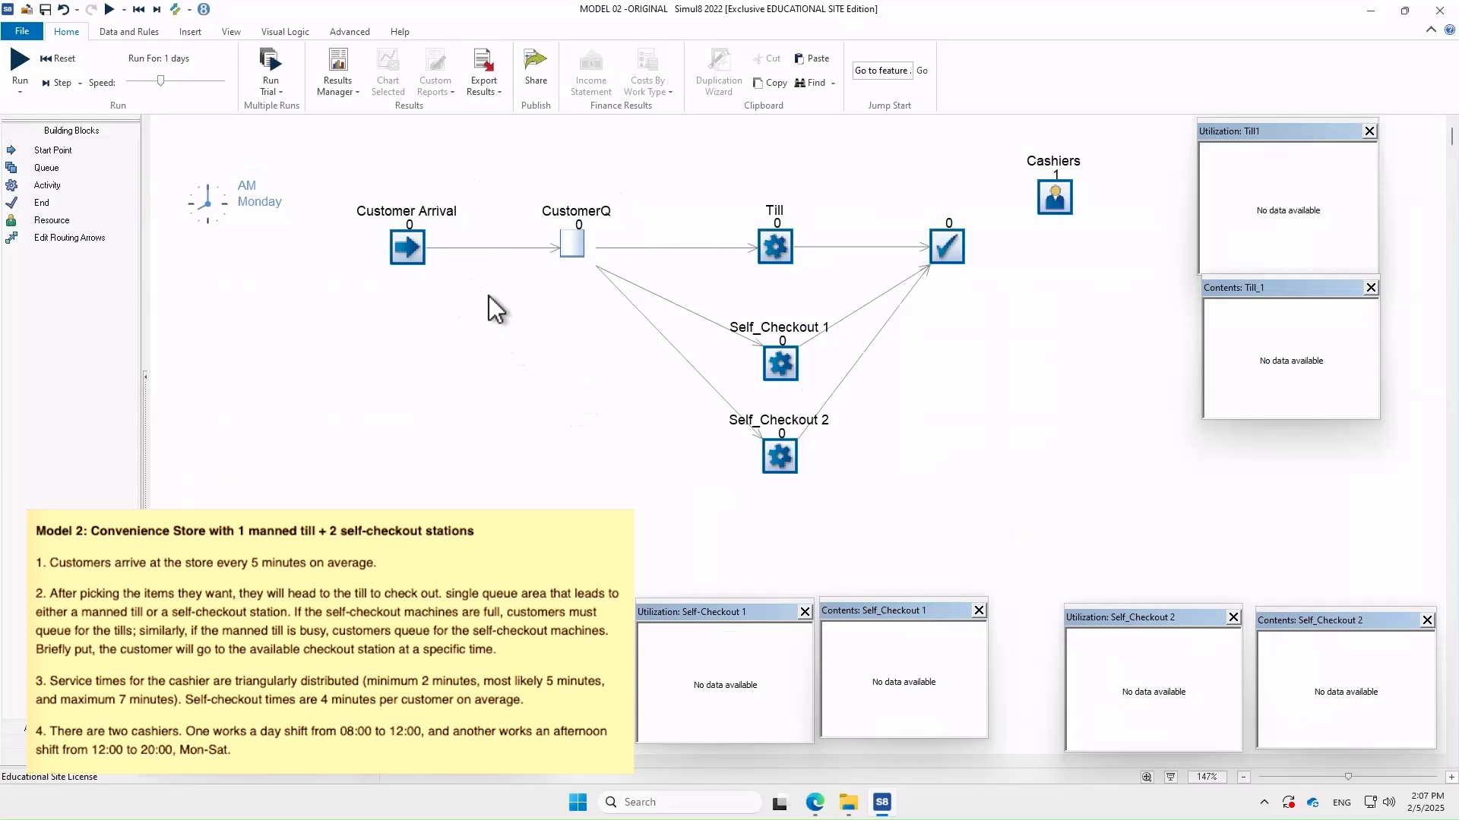
pyautogui.doubleClick(769, 247)
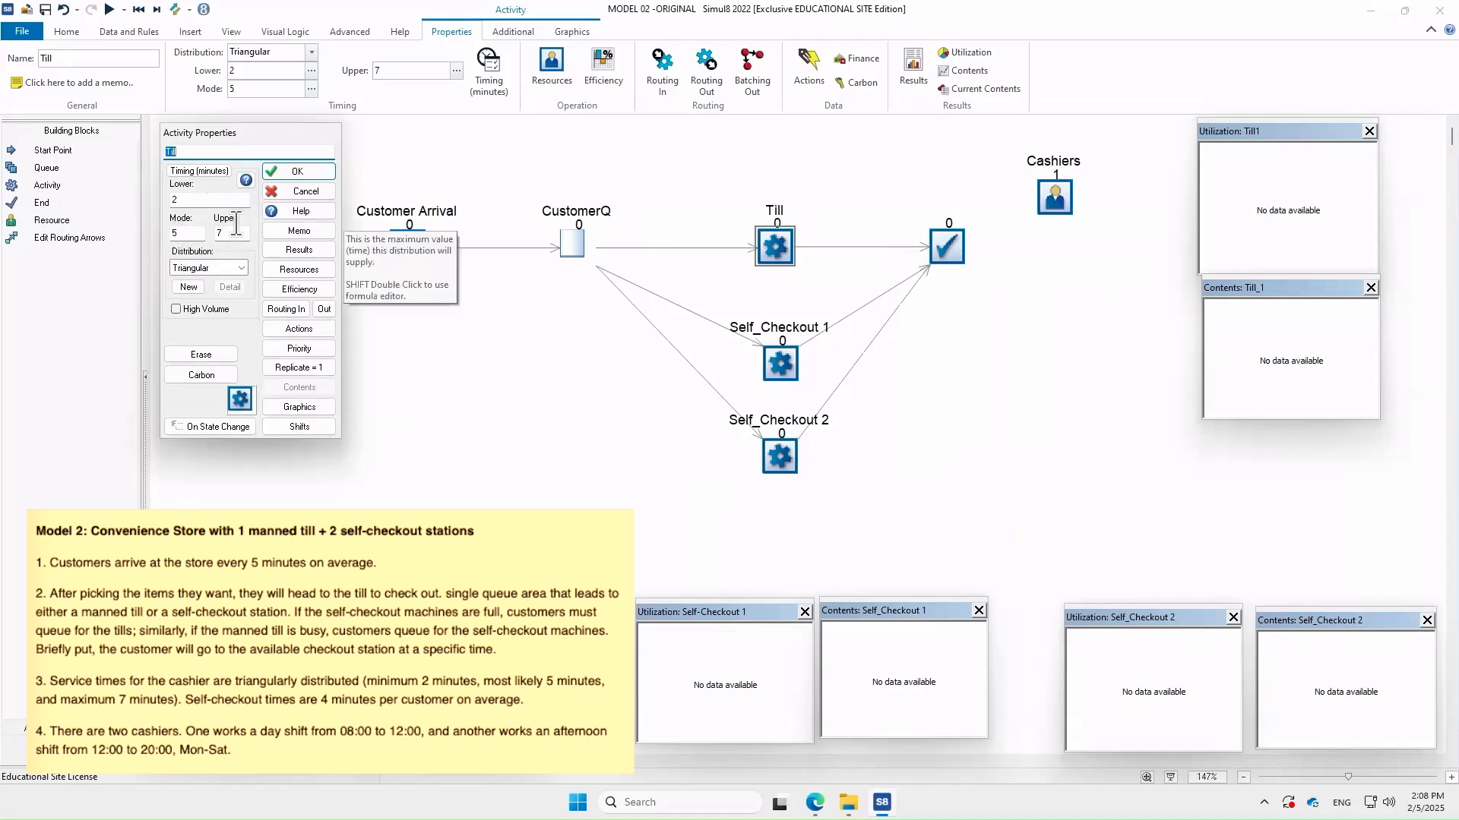
pyautogui.click(296, 173)
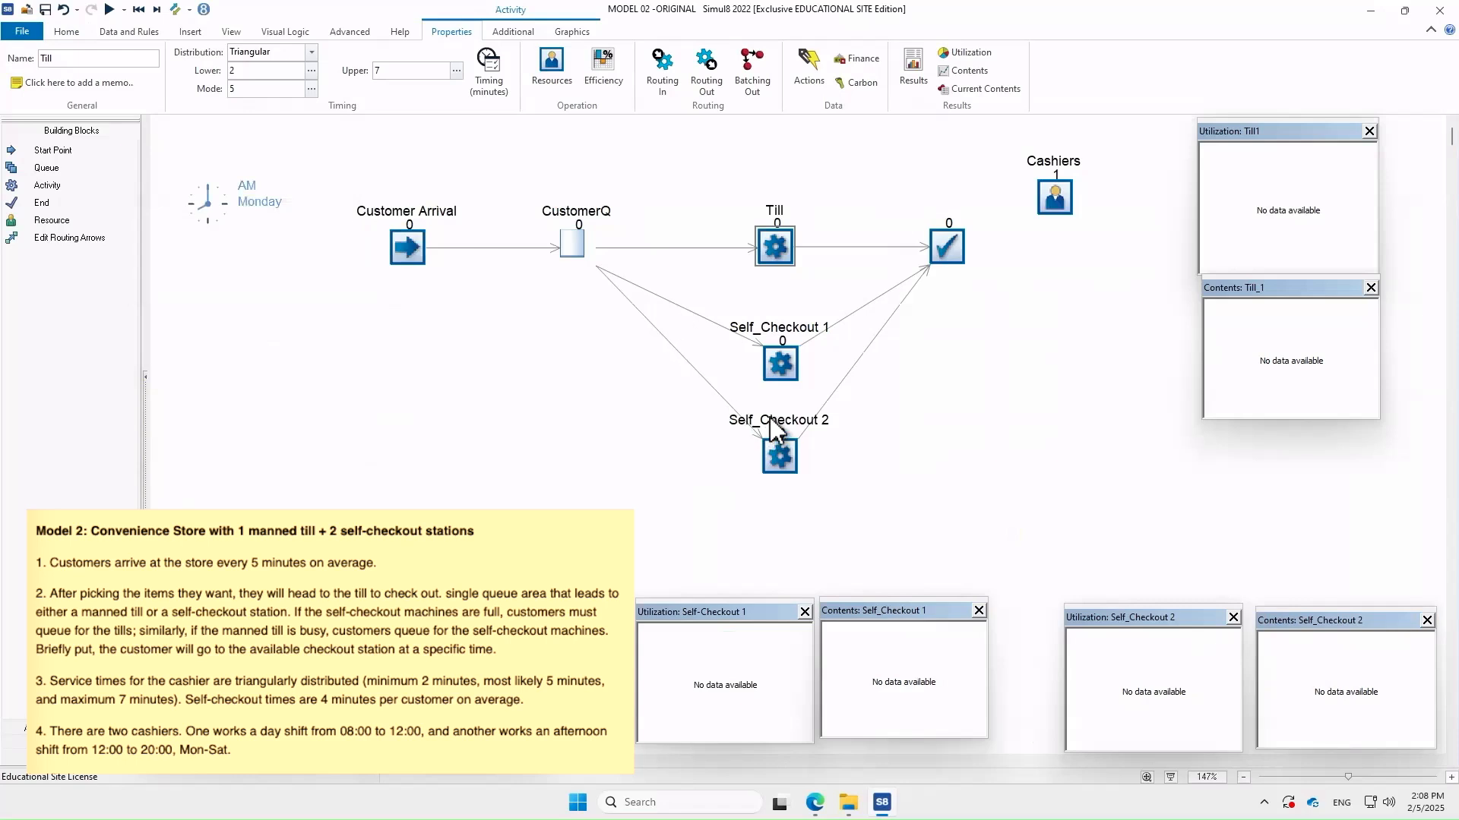
pyautogui.doubleClick(752, 357)
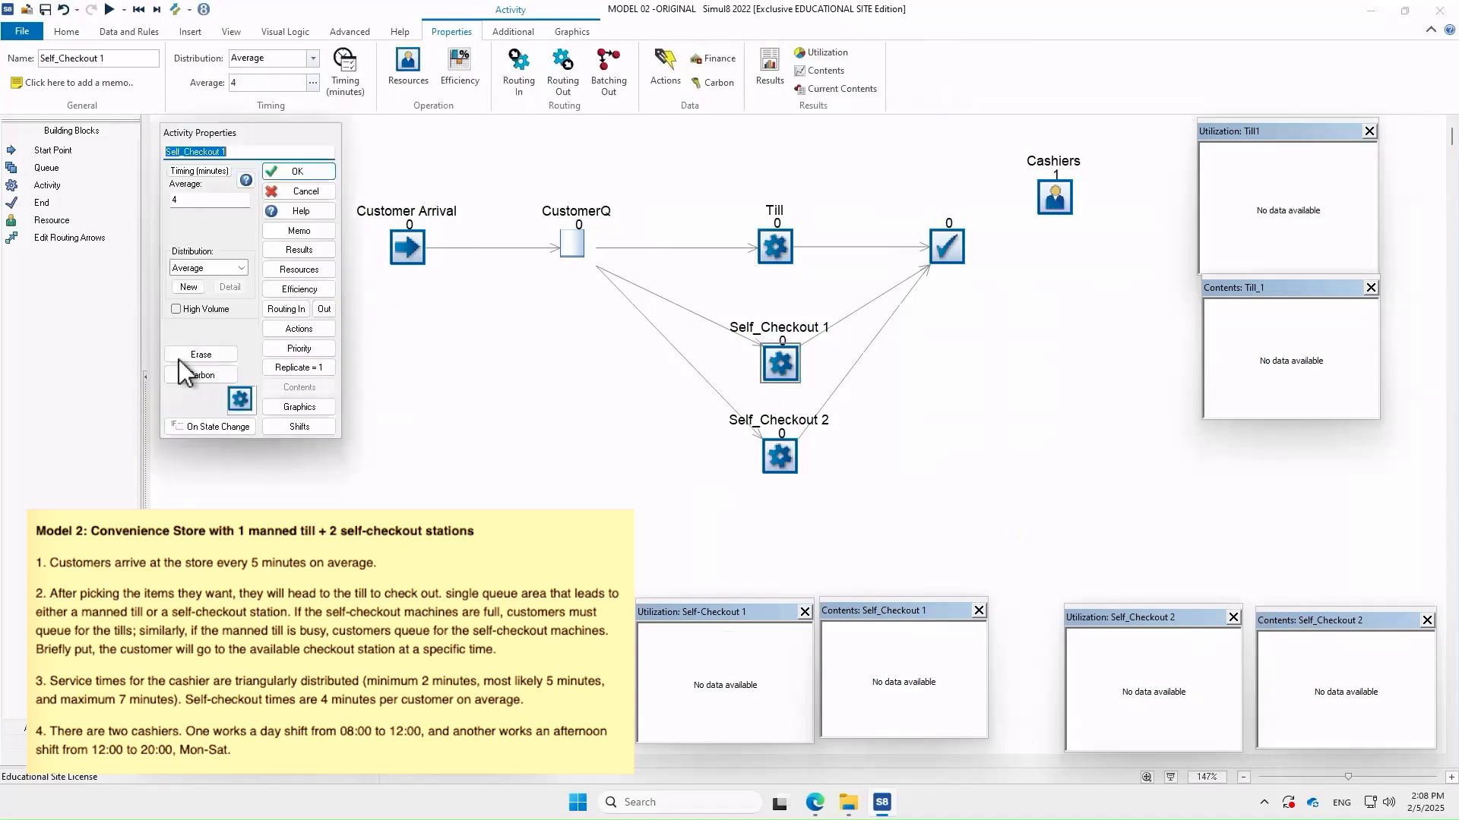
pyautogui.click(308, 193)
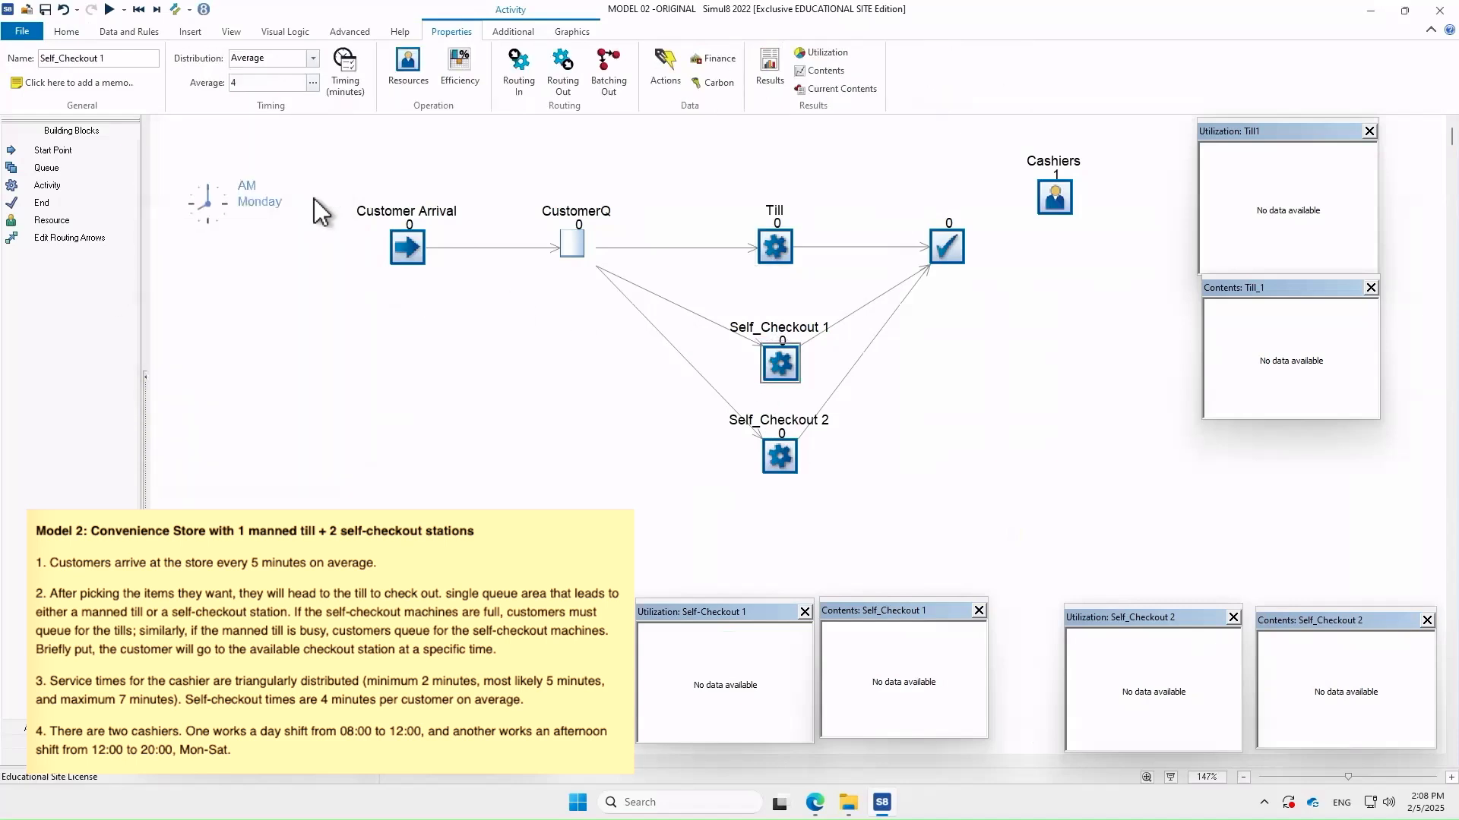
pyautogui.doubleClick(1056, 198)
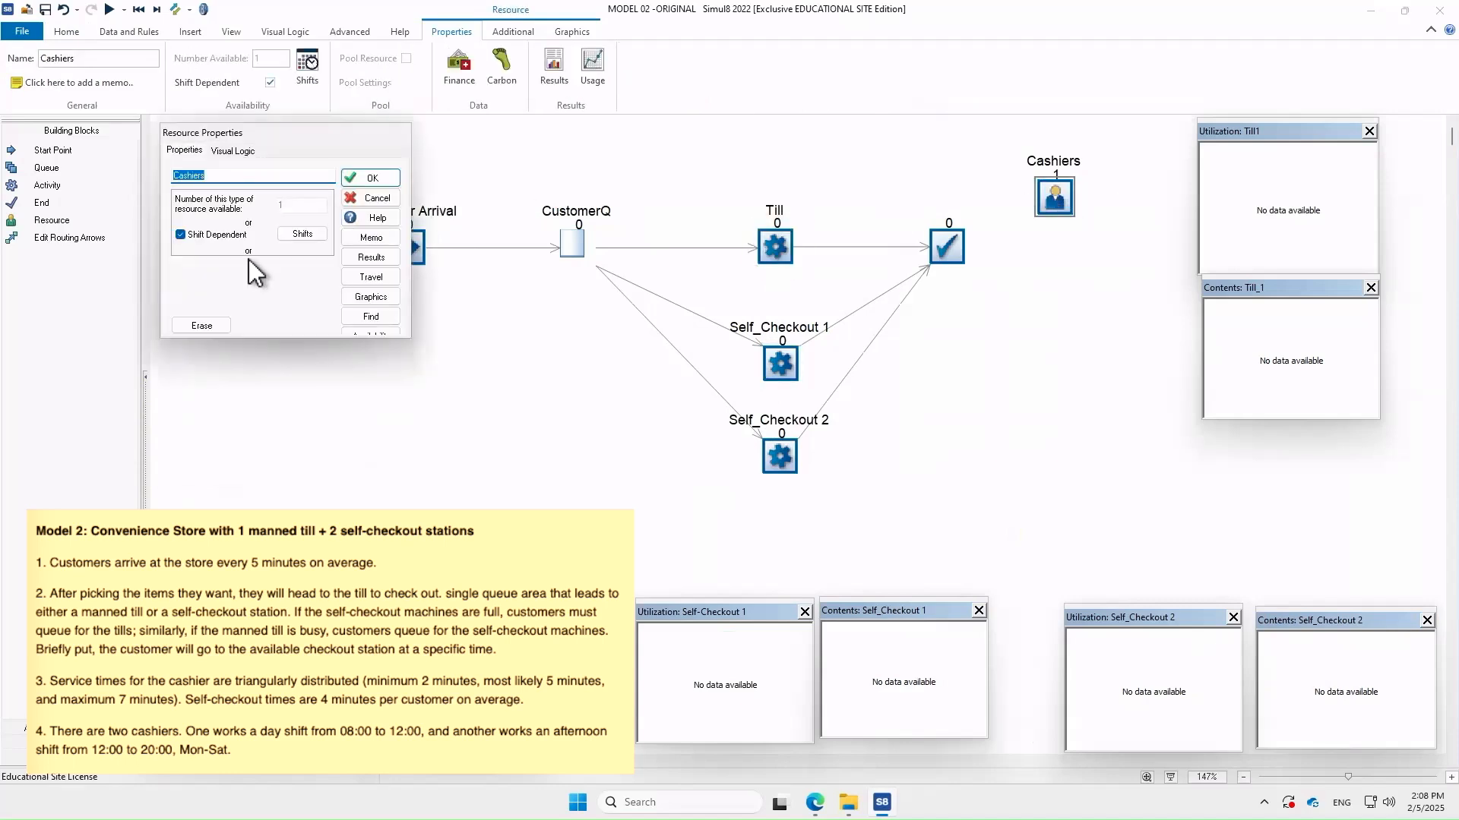
pyautogui.click(303, 231)
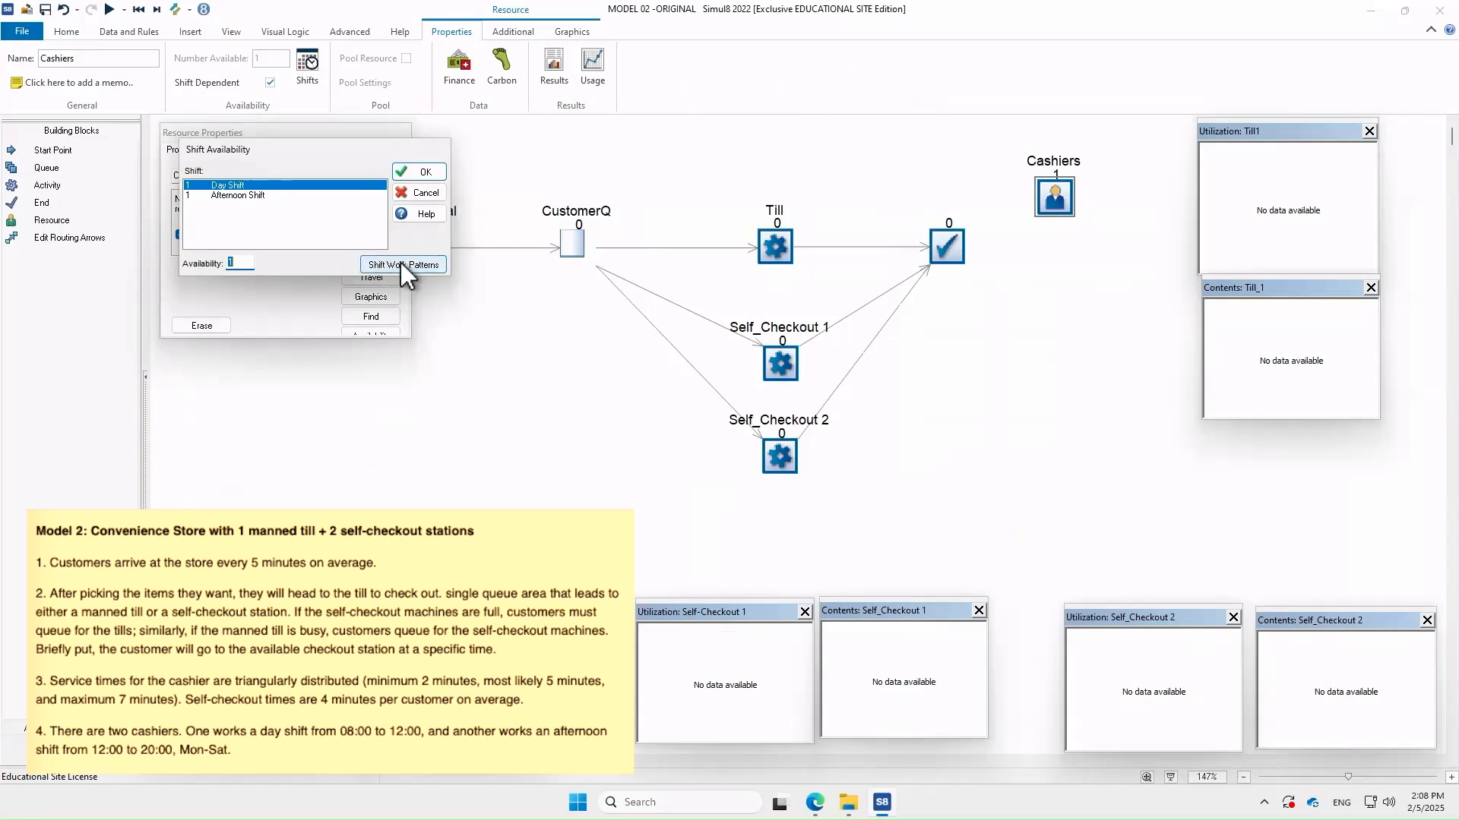
pyautogui.click(429, 195)
pyautogui.click(384, 179)
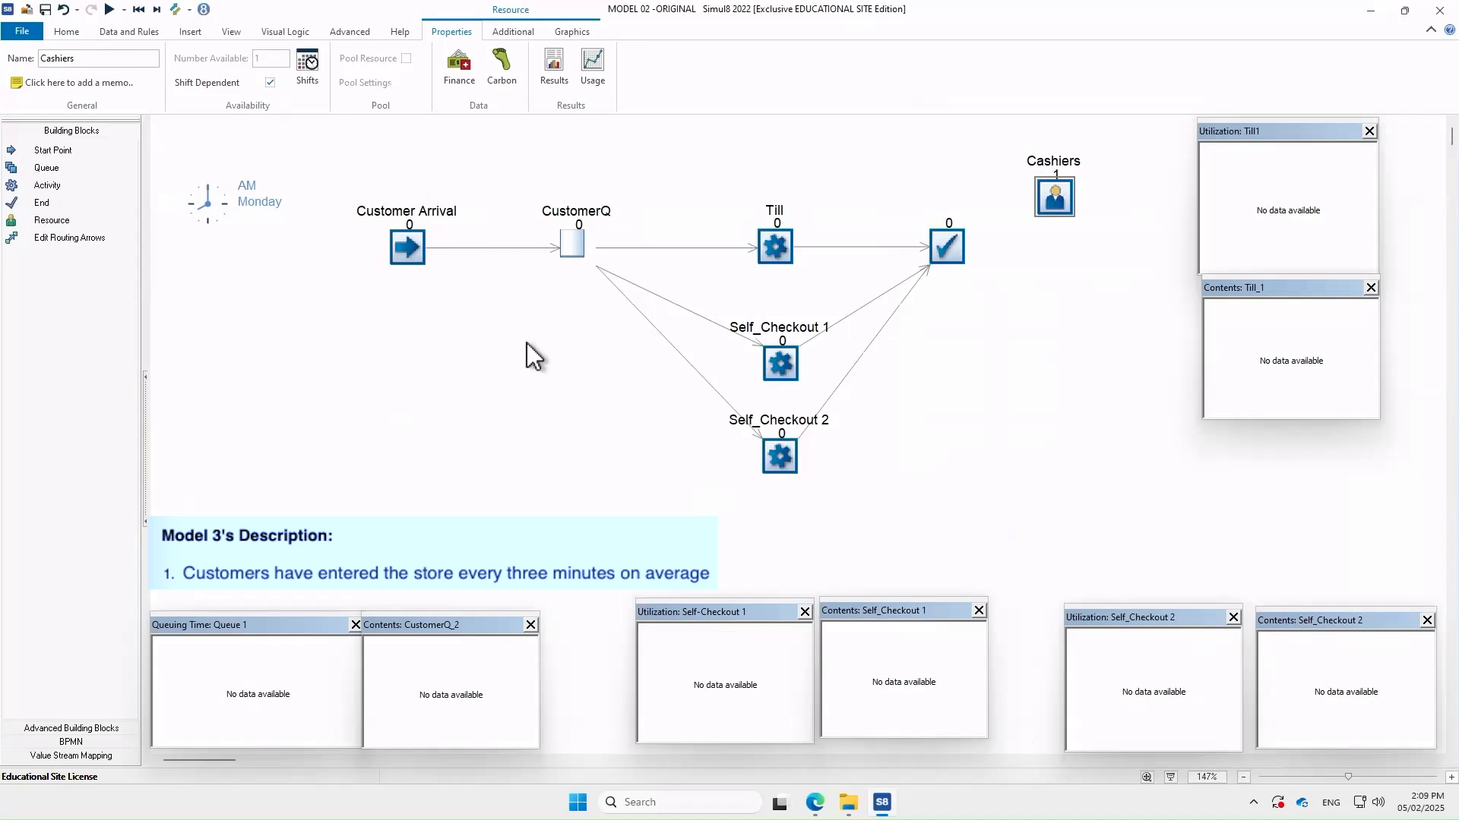
# Change Customer Arrival's average inter-arrival time from 5 to 3 minutes
pyautogui.doubleClick(407, 243)
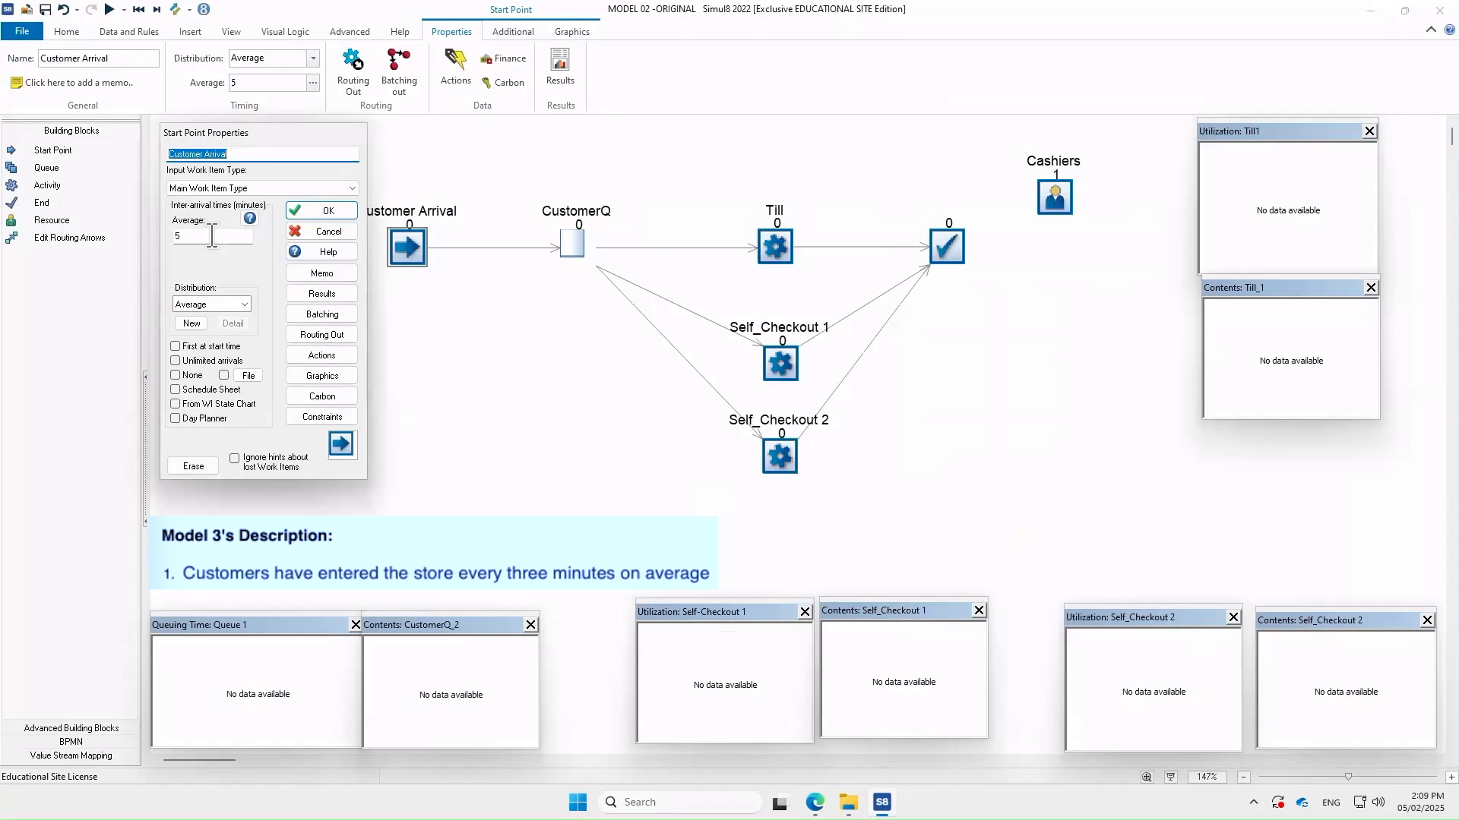
pyautogui.click(212, 237)
pyautogui.press('BackSpace')
pyautogui.write('3')
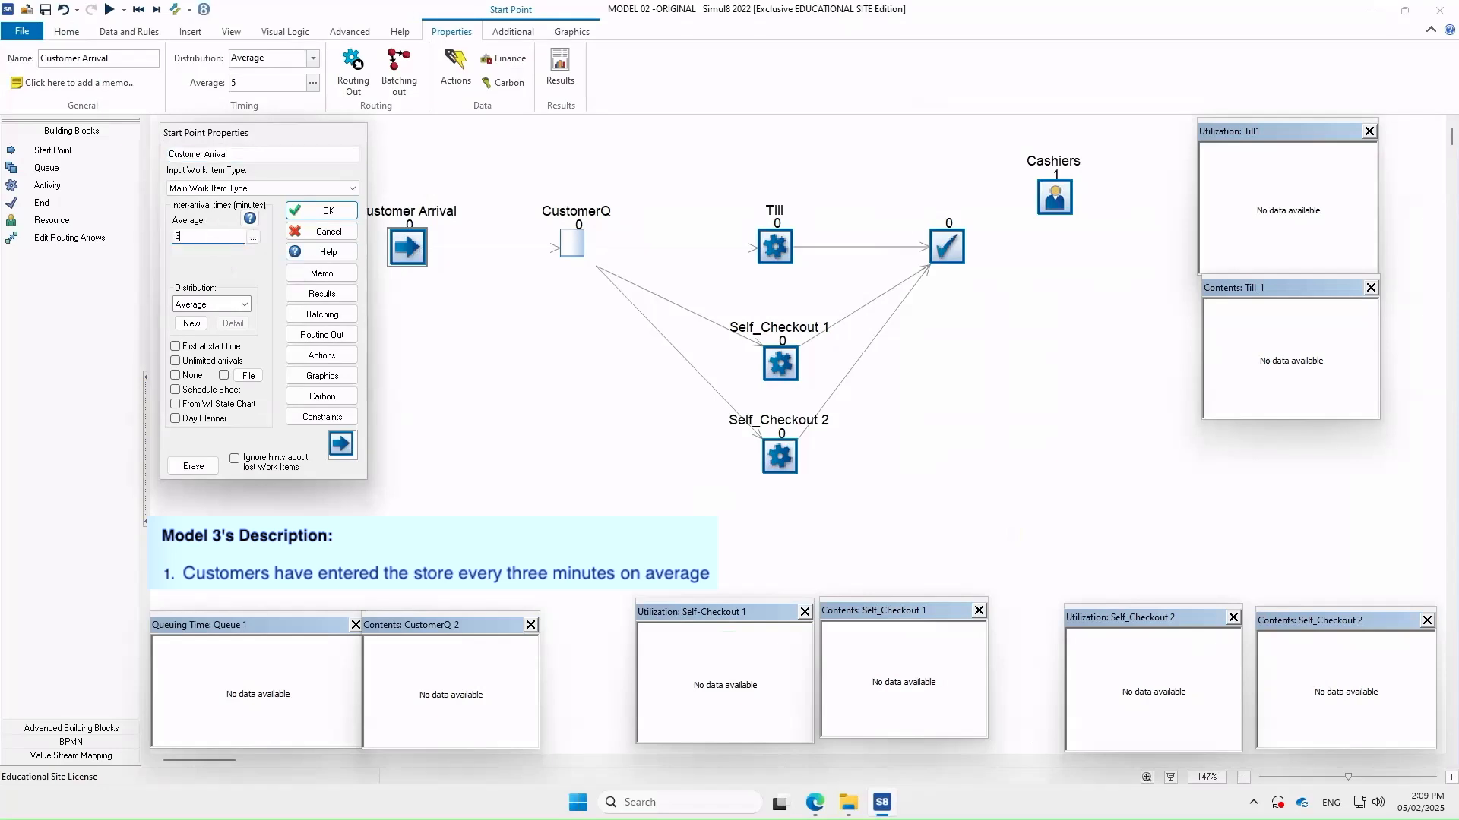
pyautogui.click(306, 210)
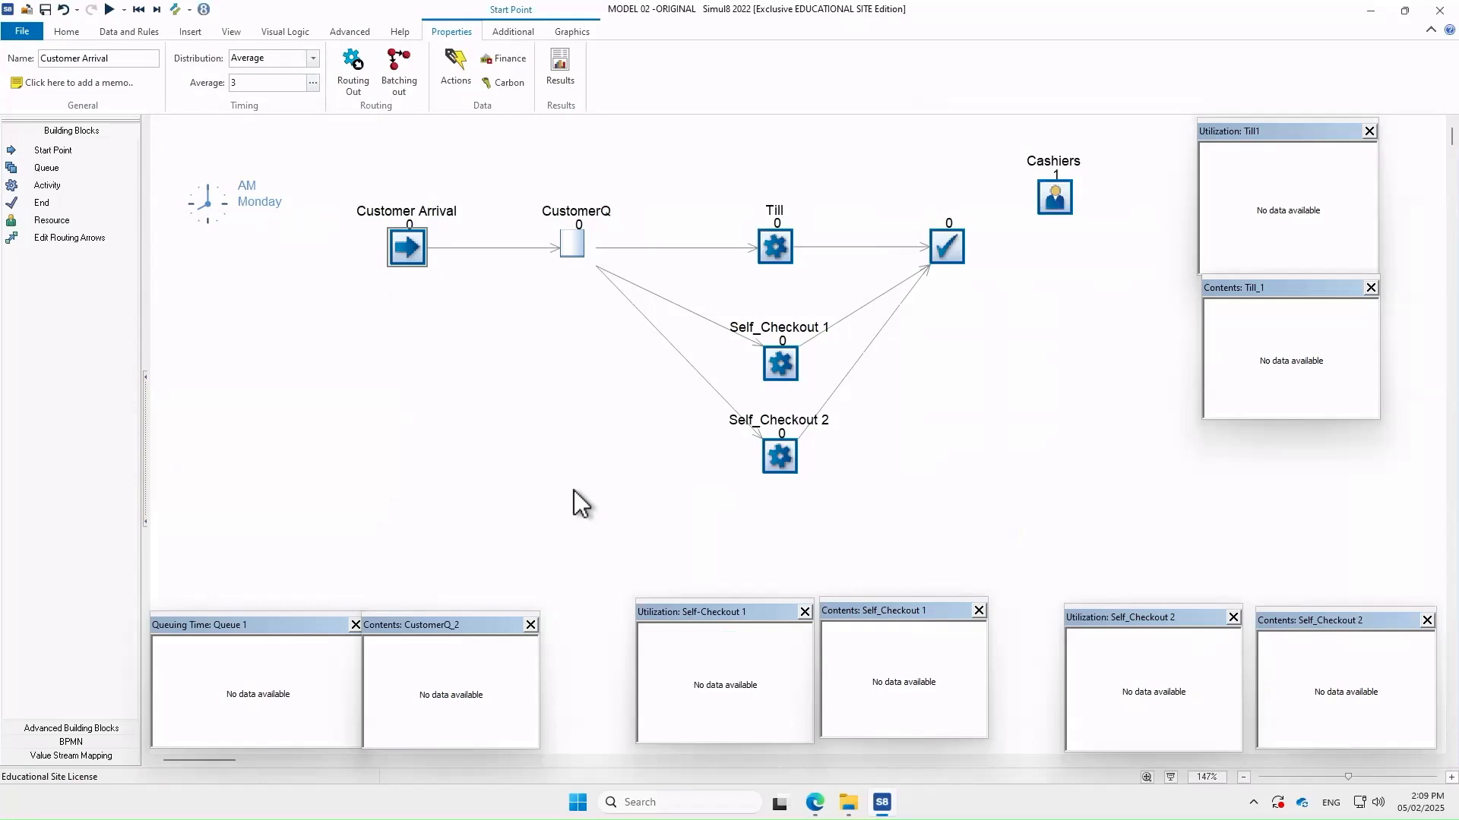
# Raise the Cashiers' Afternoon Shift availability from 1 to 2 staff
pyautogui.doubleClick(1054, 198)
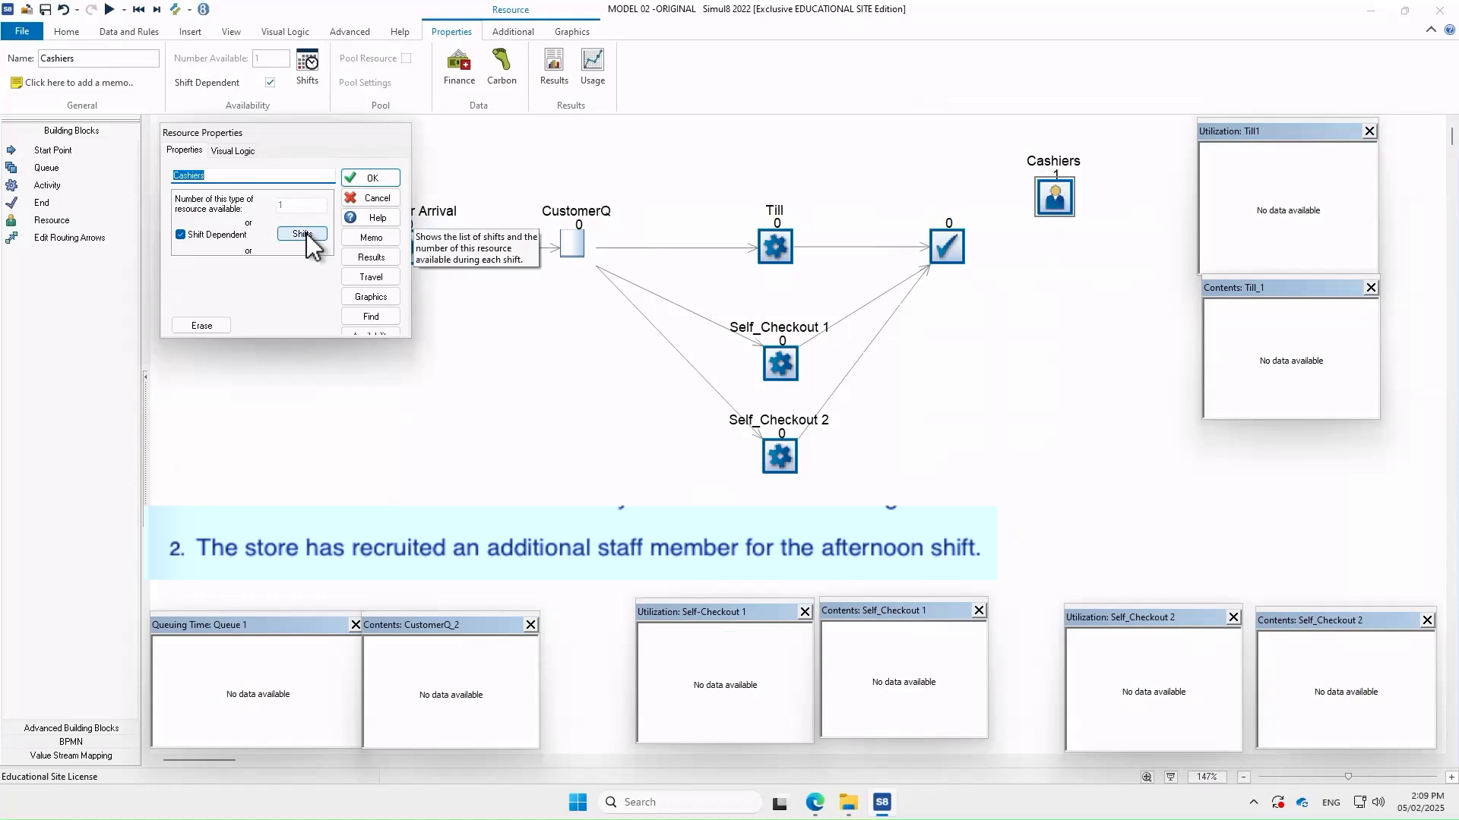
pyautogui.click(304, 236)
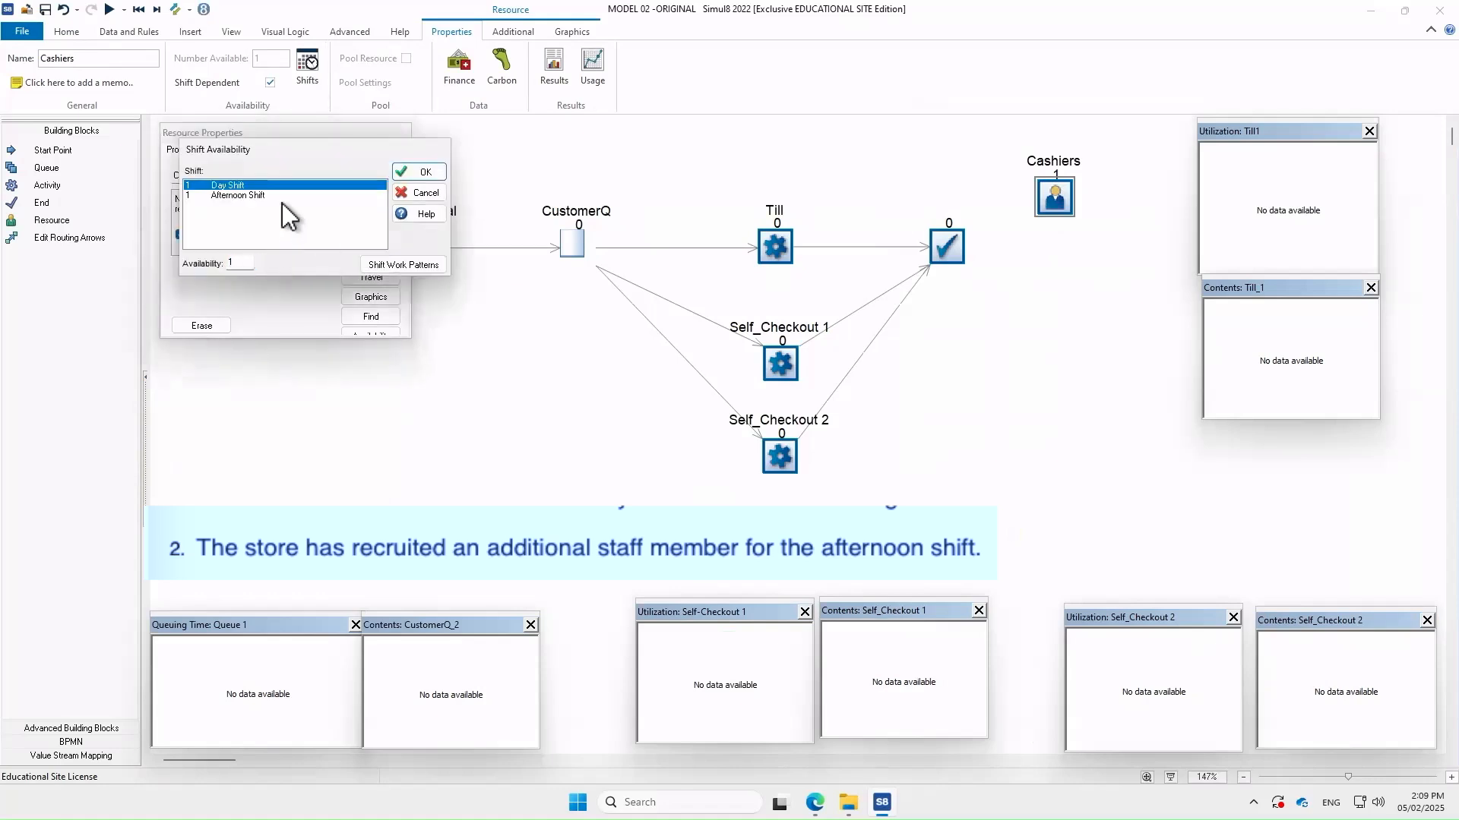
pyautogui.click(221, 196)
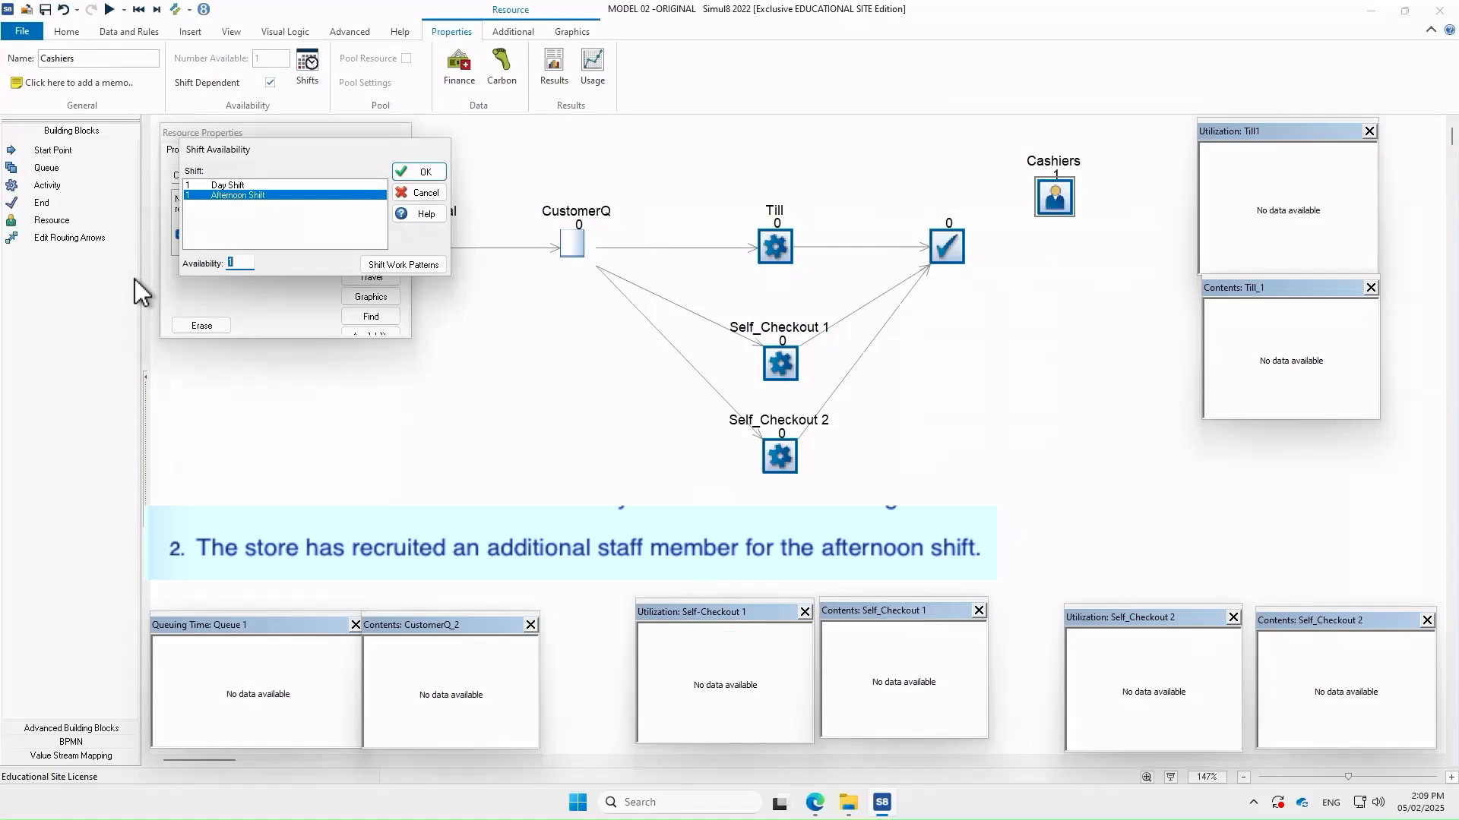
pyautogui.click(246, 262)
pyautogui.press('BackSpace')
pyautogui.write('2')
pyautogui.click(420, 173)
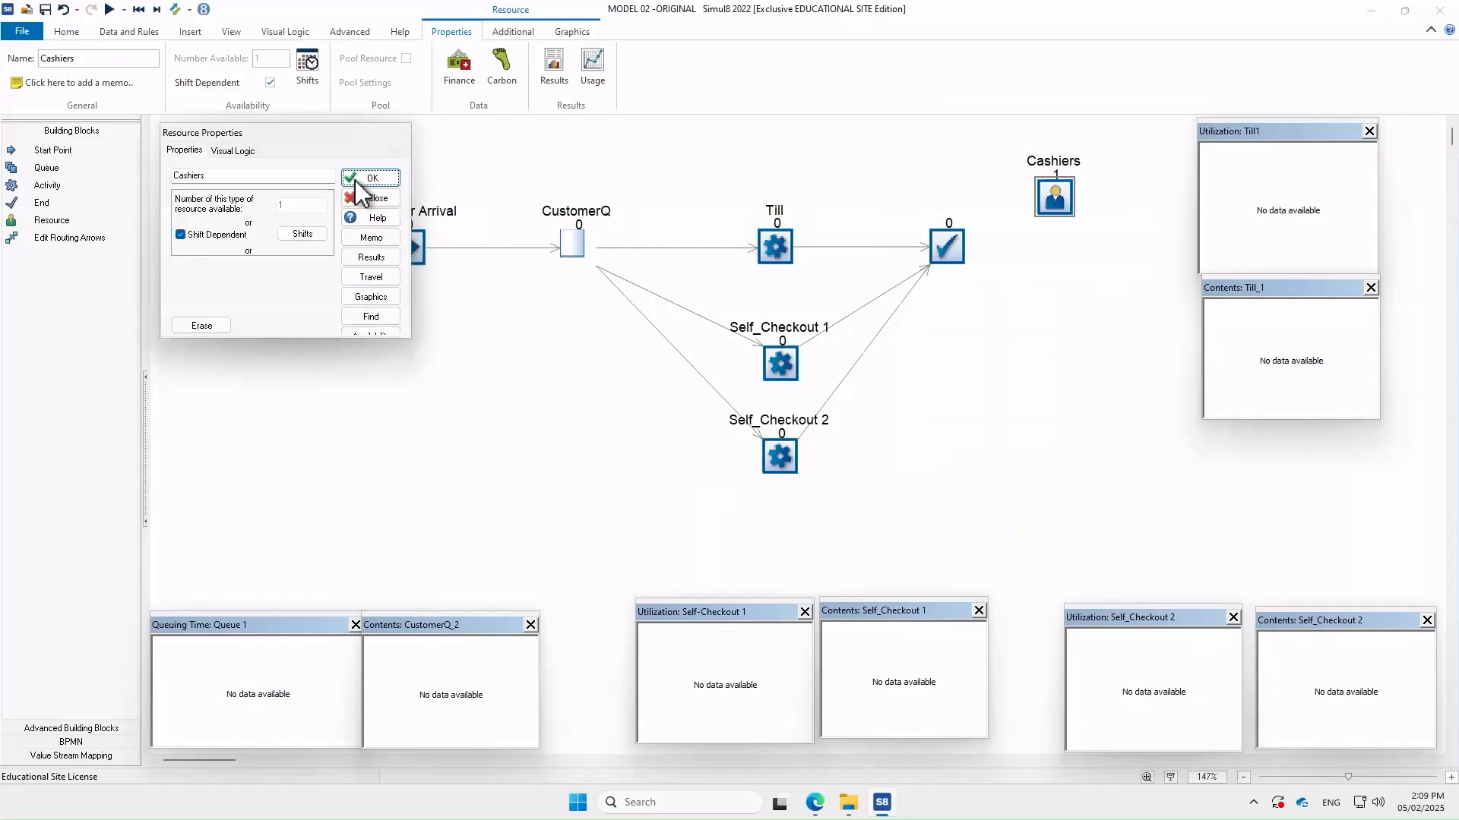
pyautogui.click(359, 179)
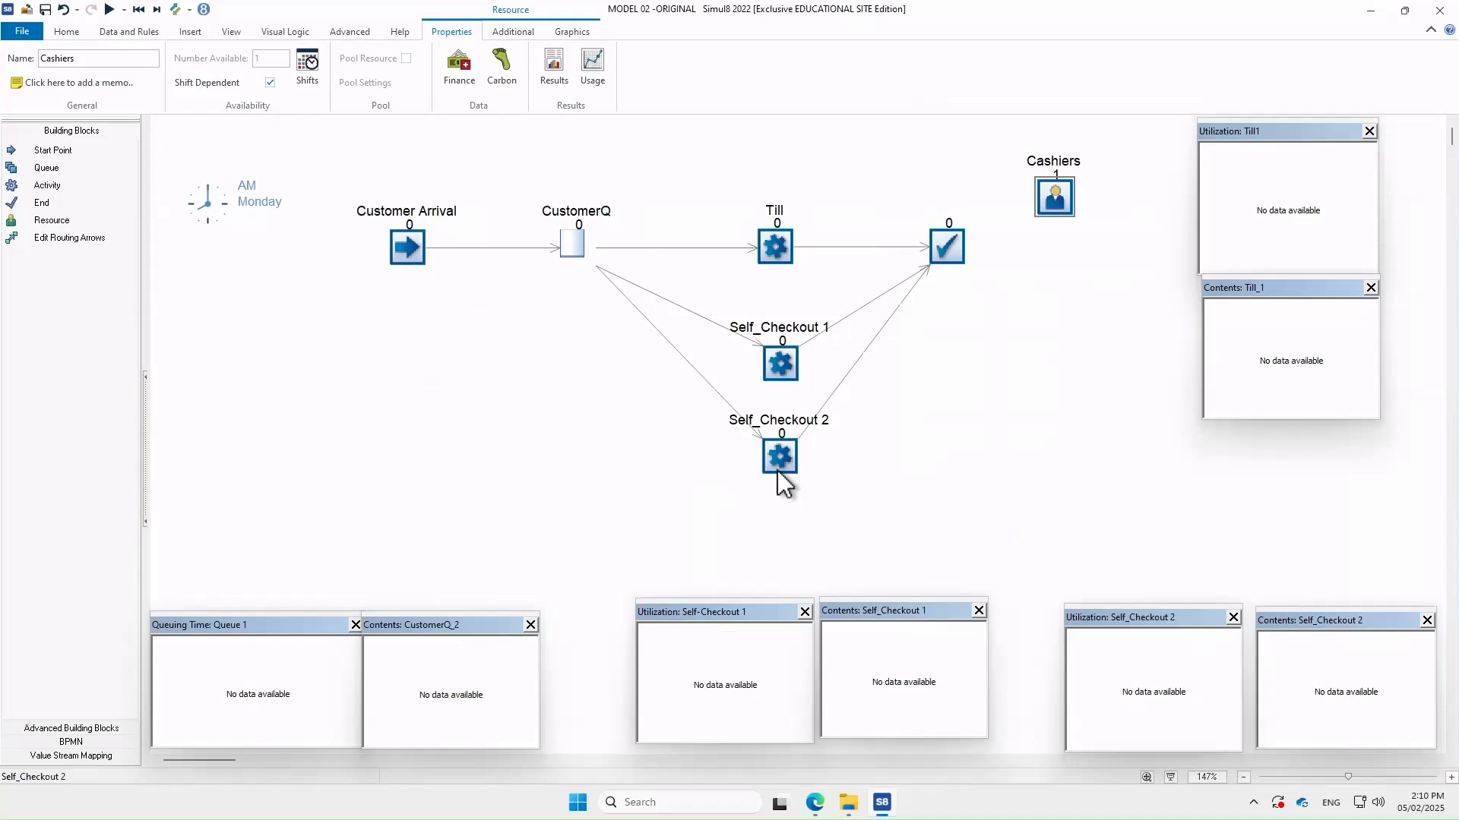
# Place End 2 below the first End block and nudge both End blocks right
pyautogui.click(983, 417)
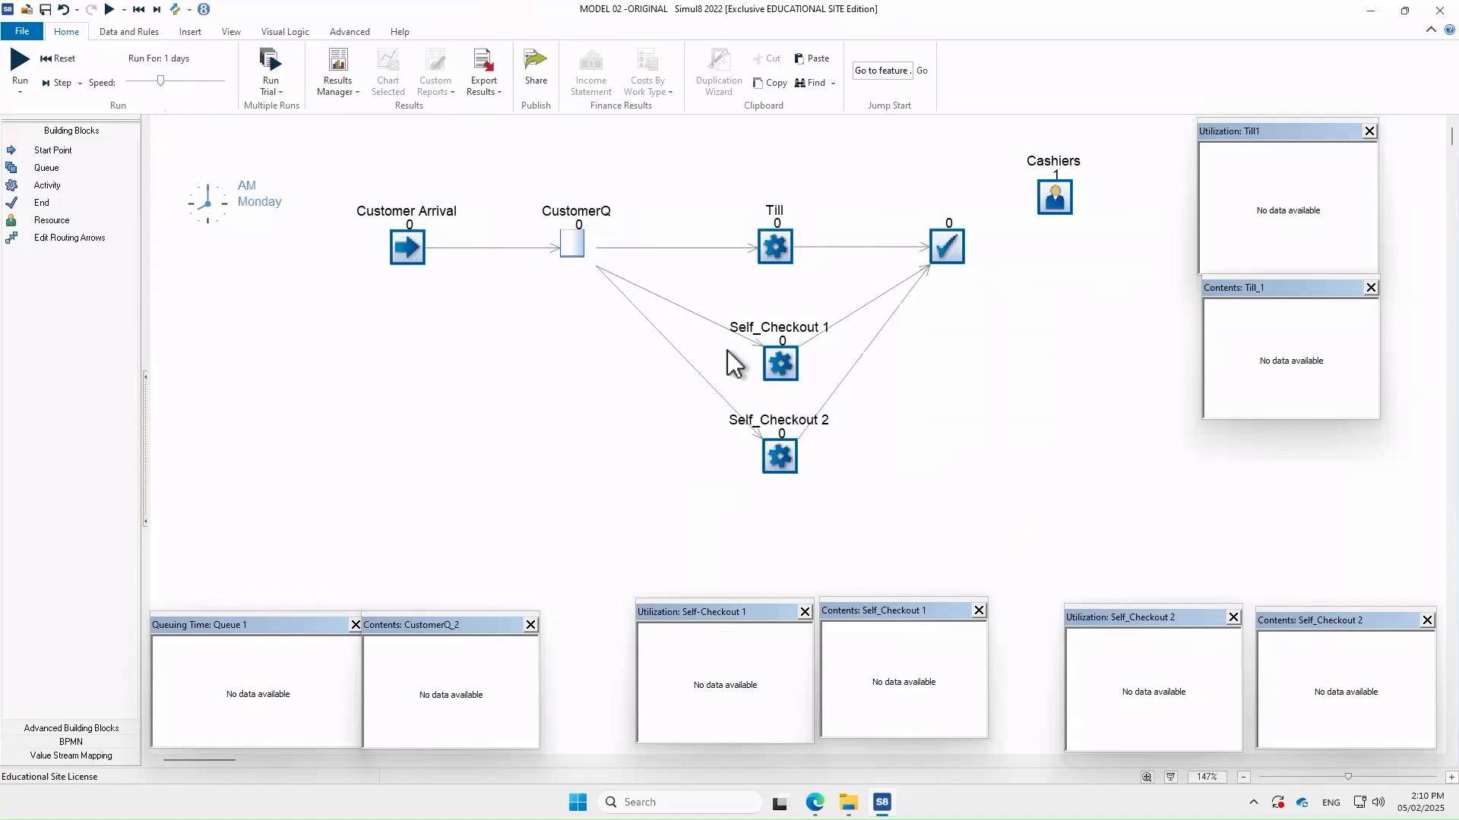
pyautogui.click(944, 253)
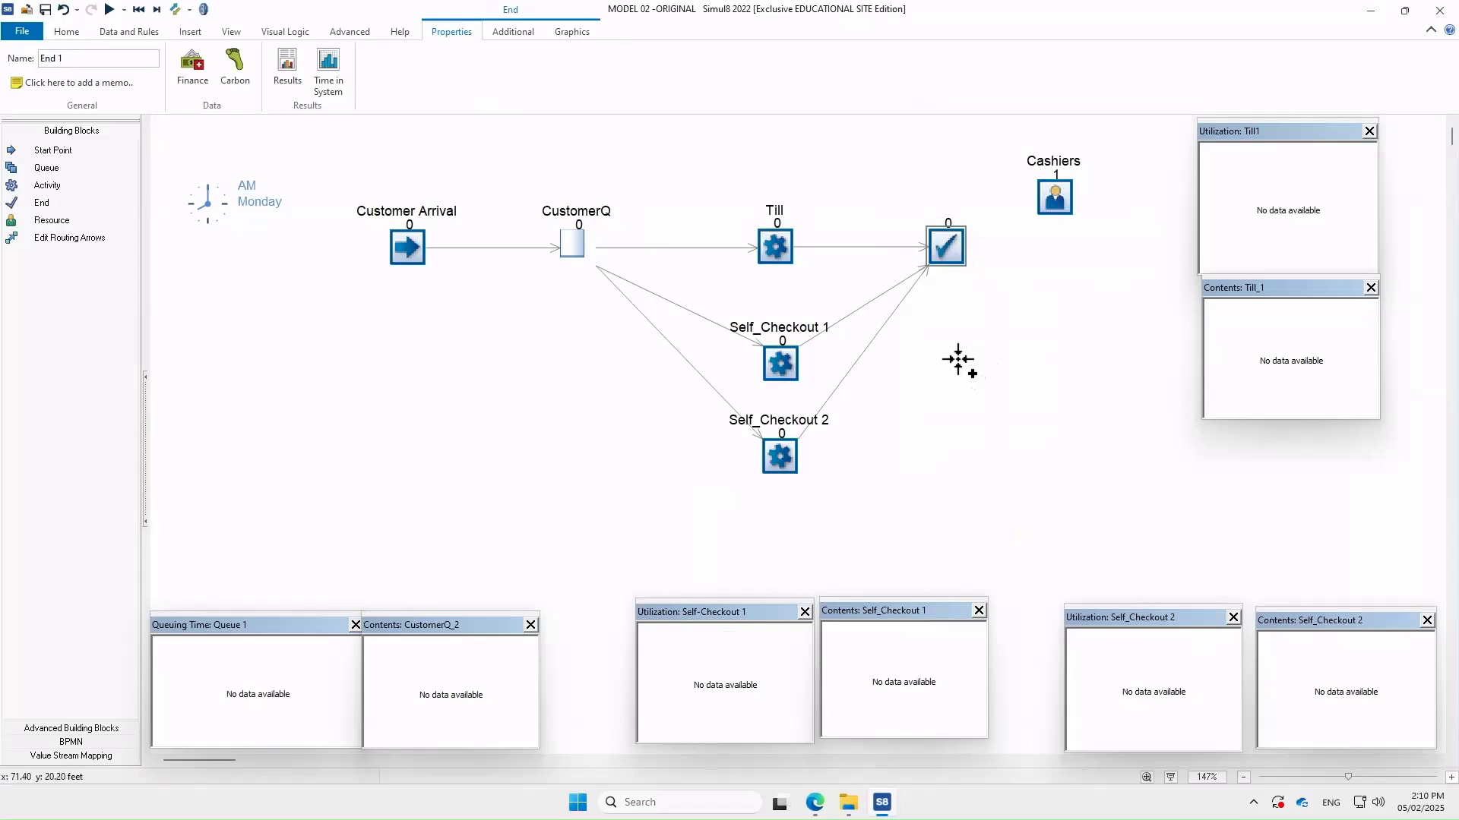
pyautogui.click(961, 390)
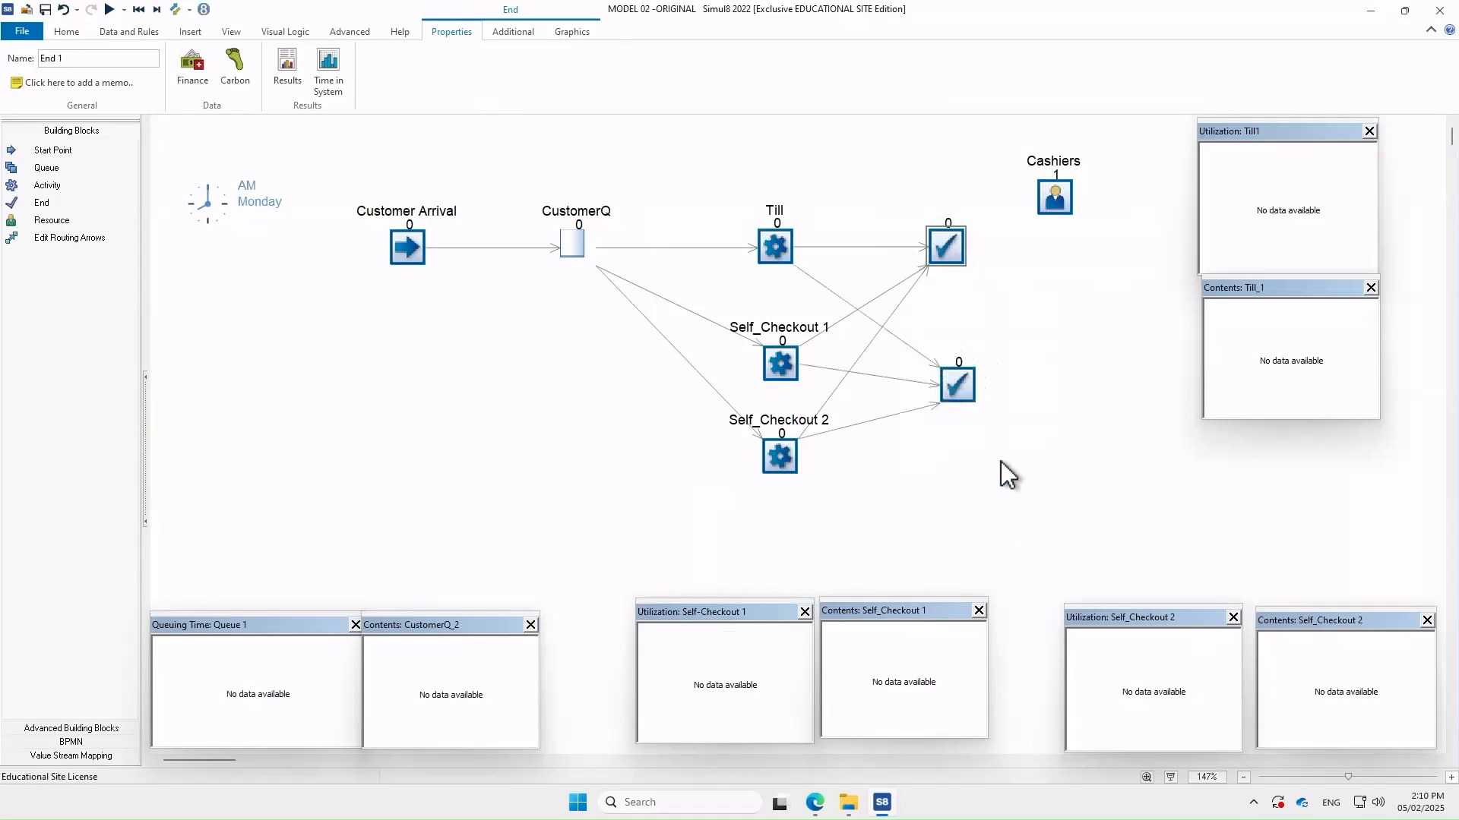
pyautogui.moveTo(946, 243); pyautogui.dragTo(969, 243)
pyautogui.moveTo(970, 389); pyautogui.dragTo(993, 393)
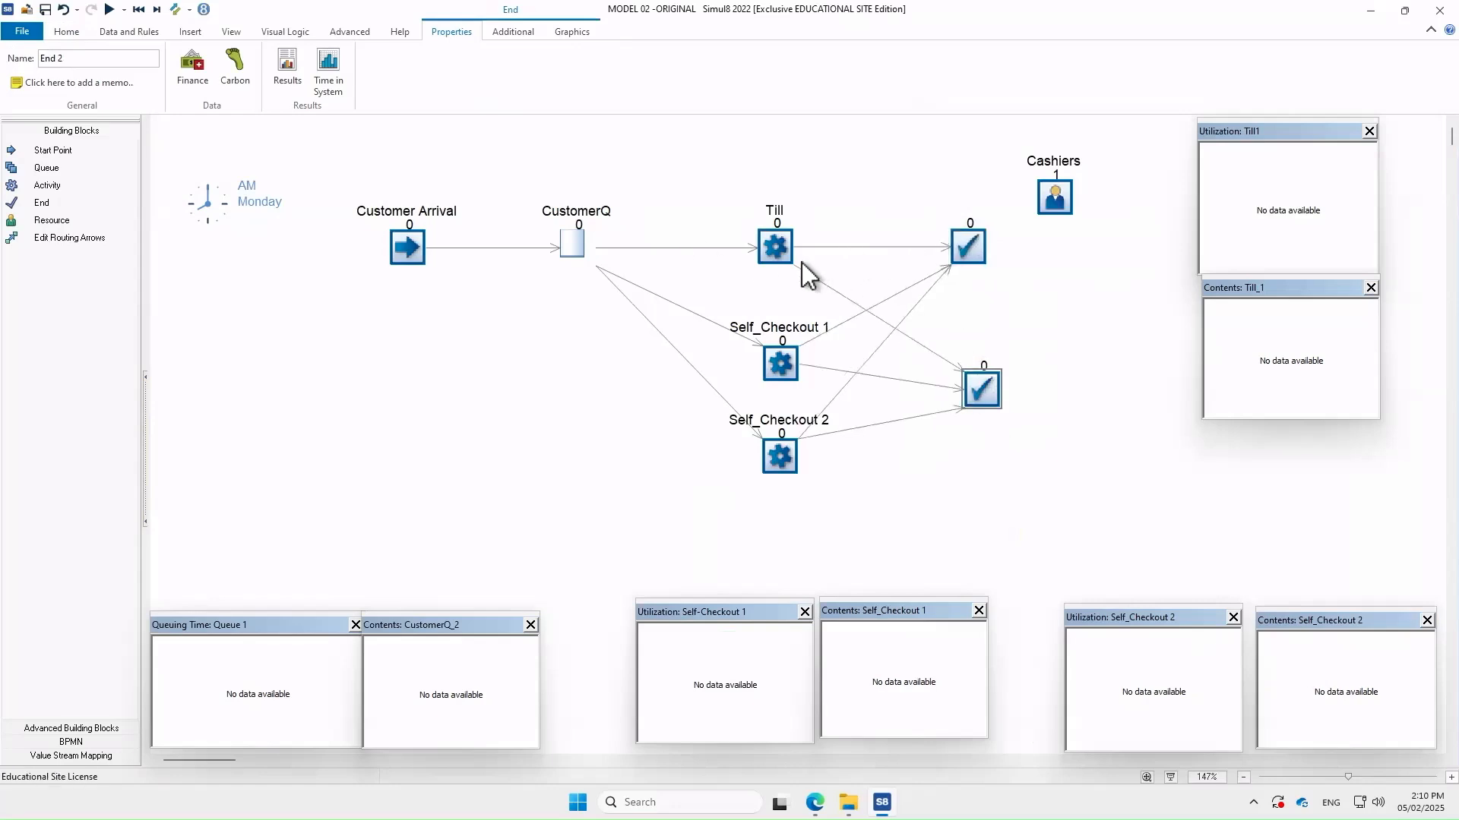
# Delete the Till→End 2, Self_Checkout 1→End 1 and Self_Checkout 2→End 1 routes
pyautogui.click(832, 290)
pyautogui.press('Delete')
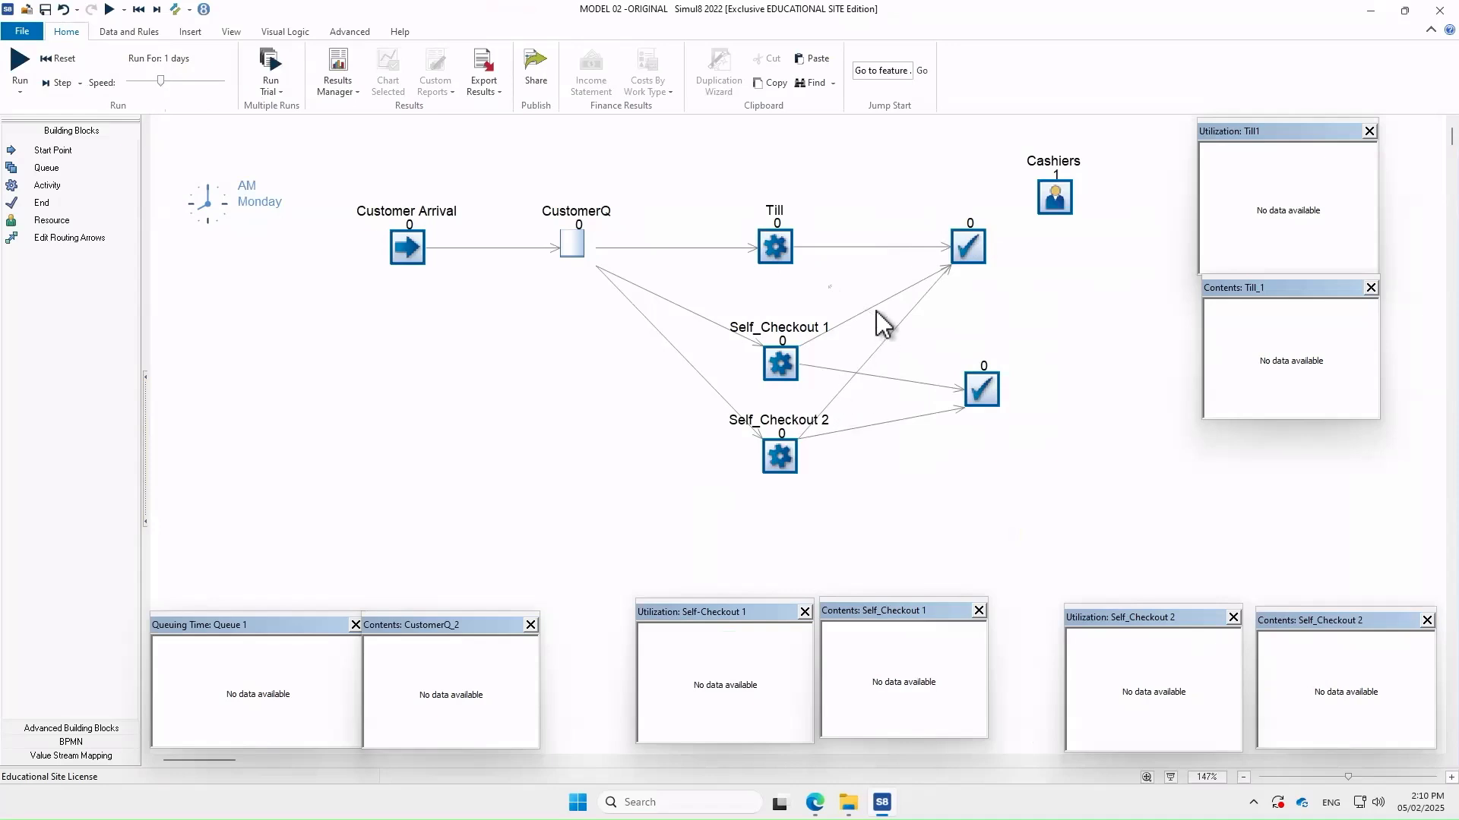
pyautogui.press('Delete')
pyautogui.click(885, 336)
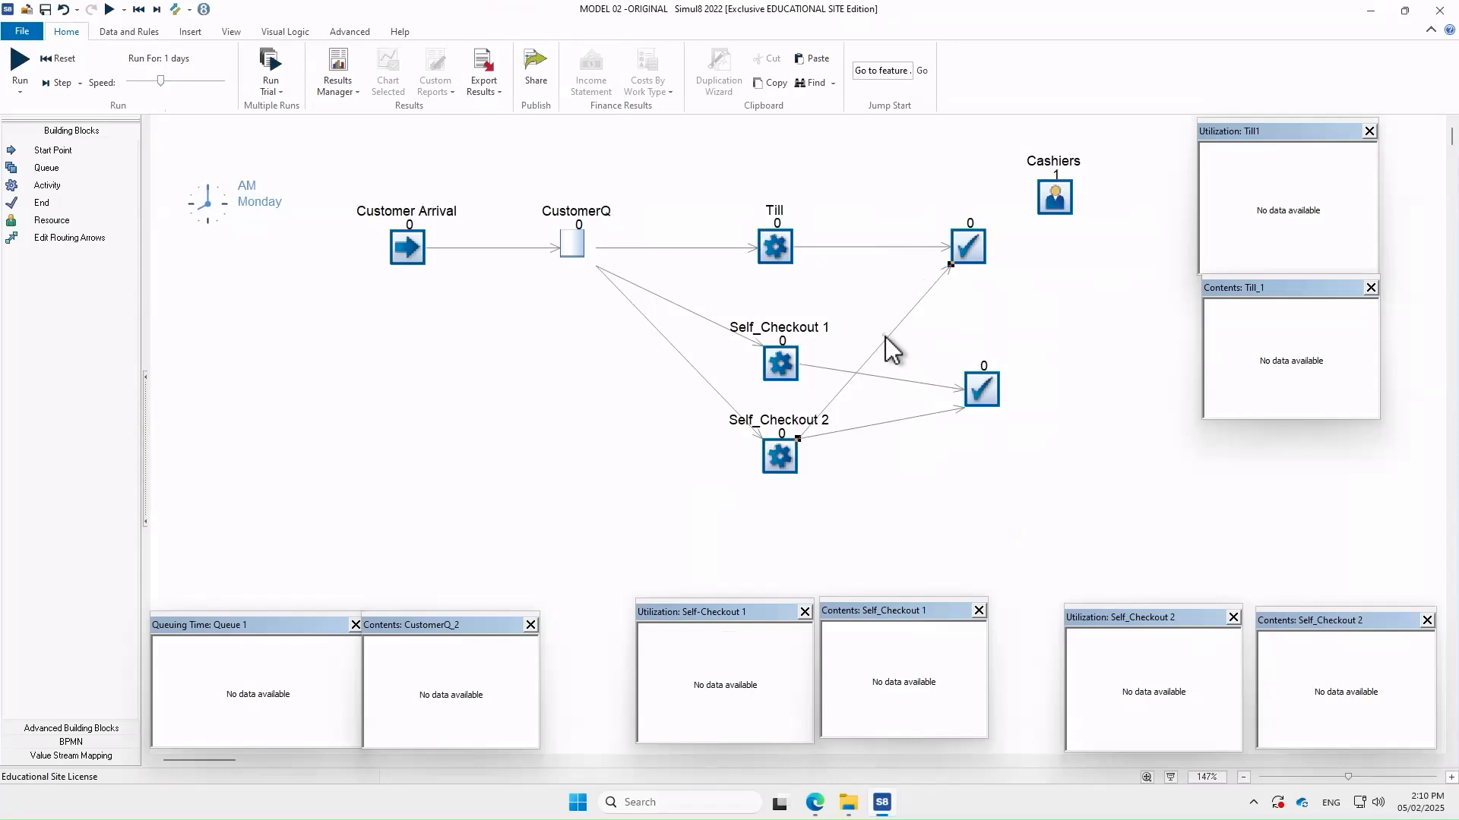
pyautogui.press('Delete')
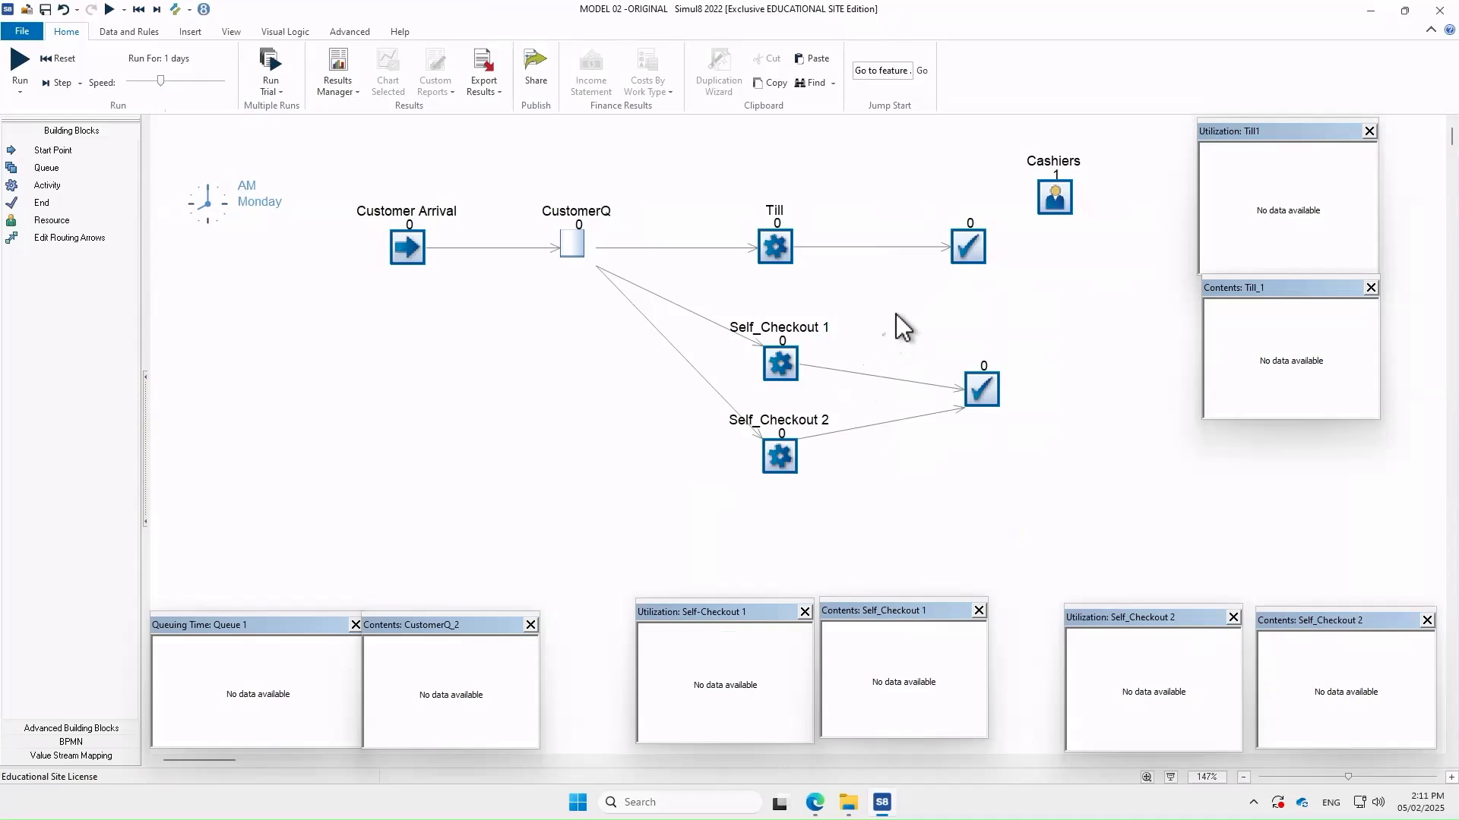
# Set End 1 to write its results to the CSV file model03a
pyautogui.doubleClick(969, 245)
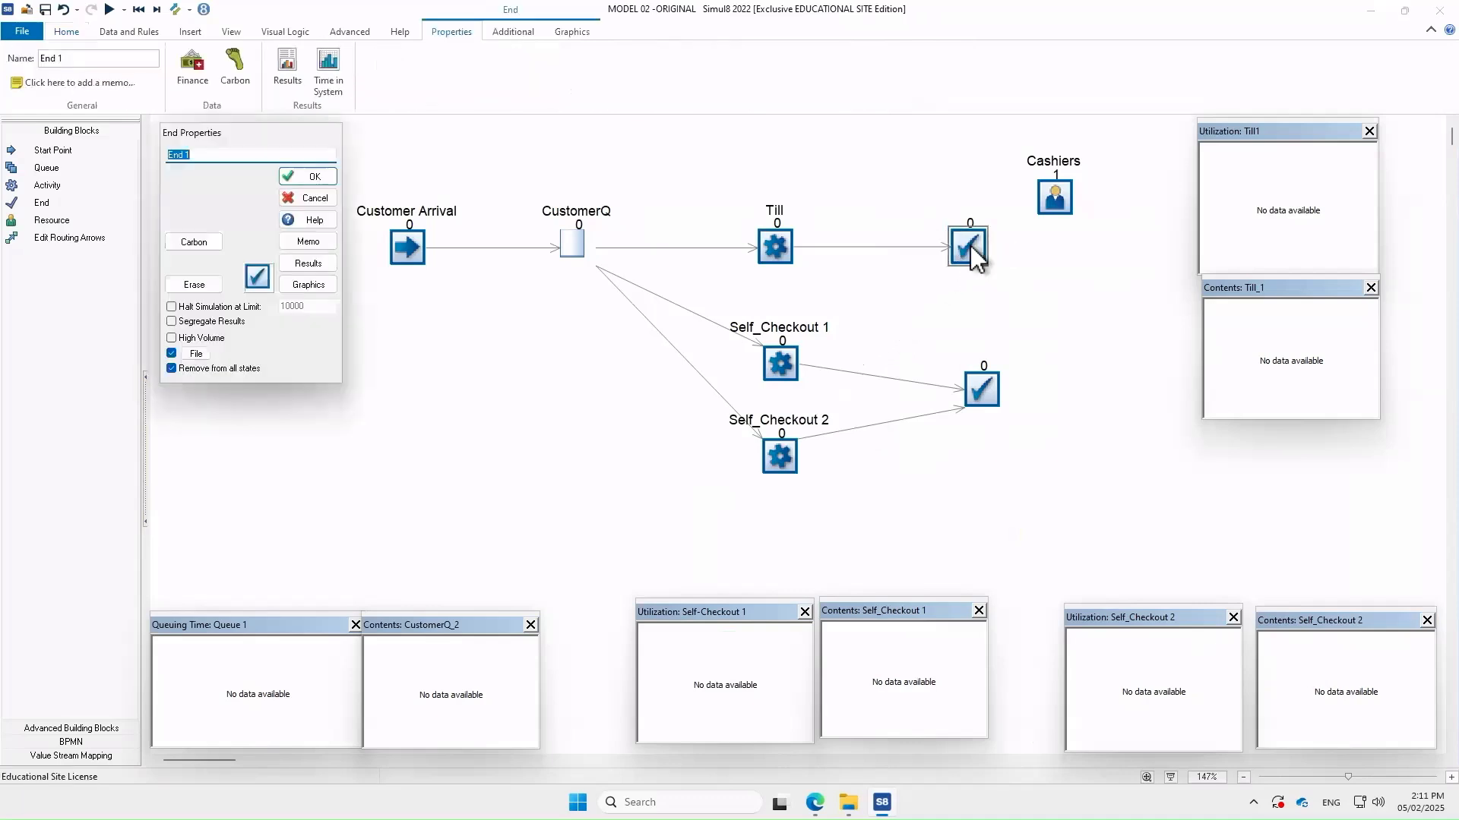
pyautogui.click(197, 354)
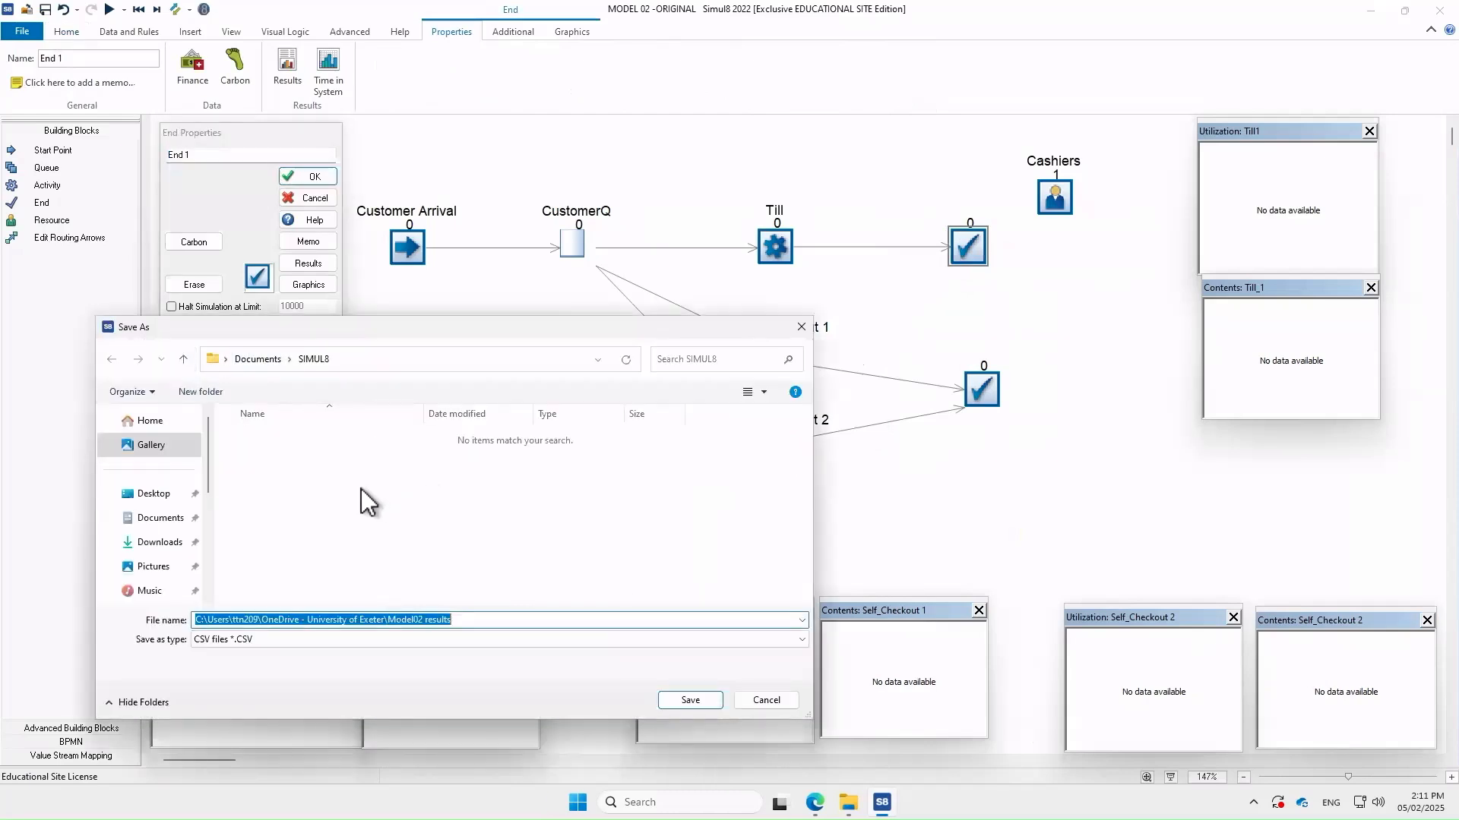
pyautogui.write('model')
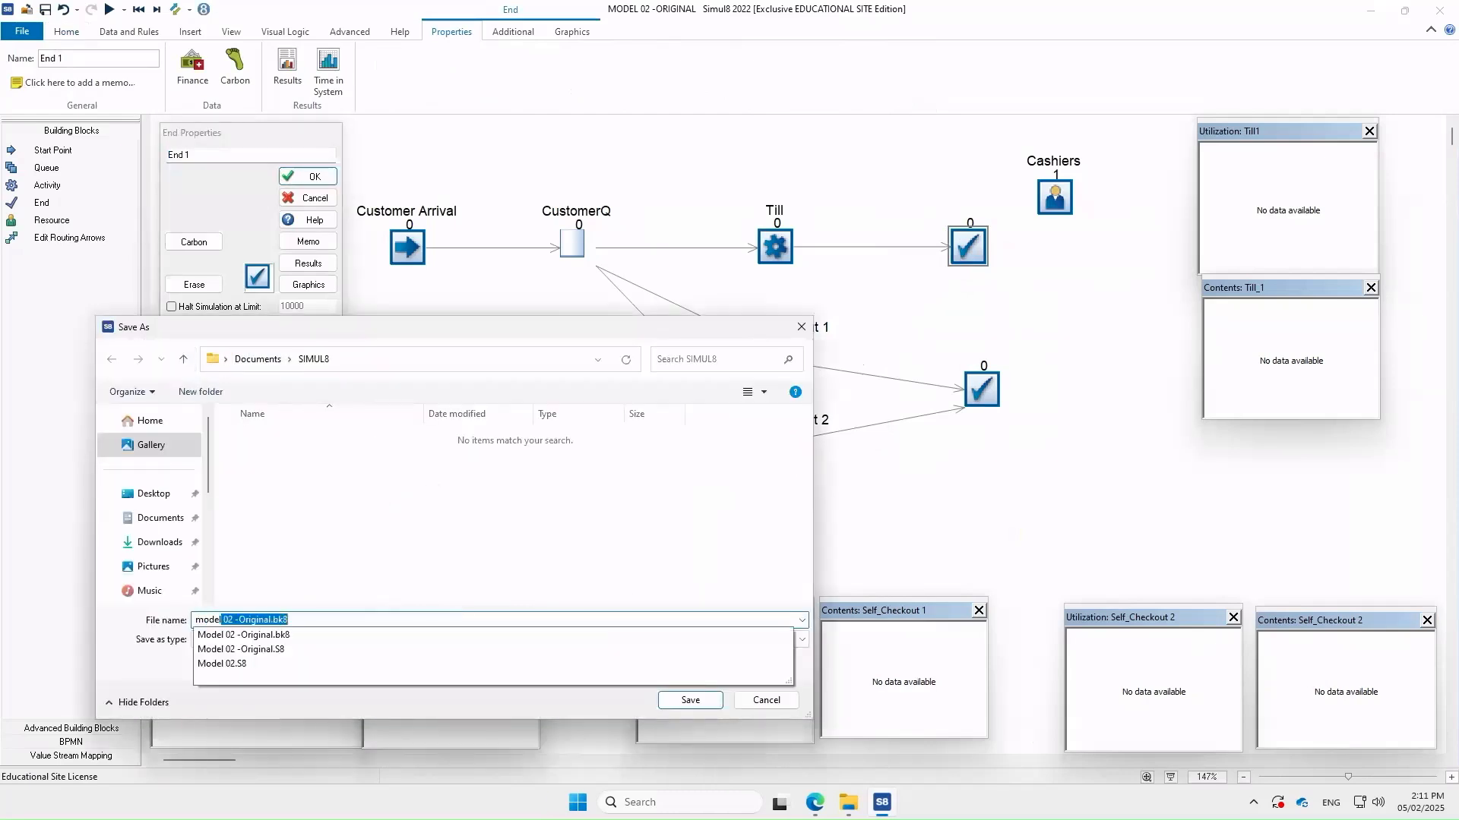
pyautogui.write('03a')
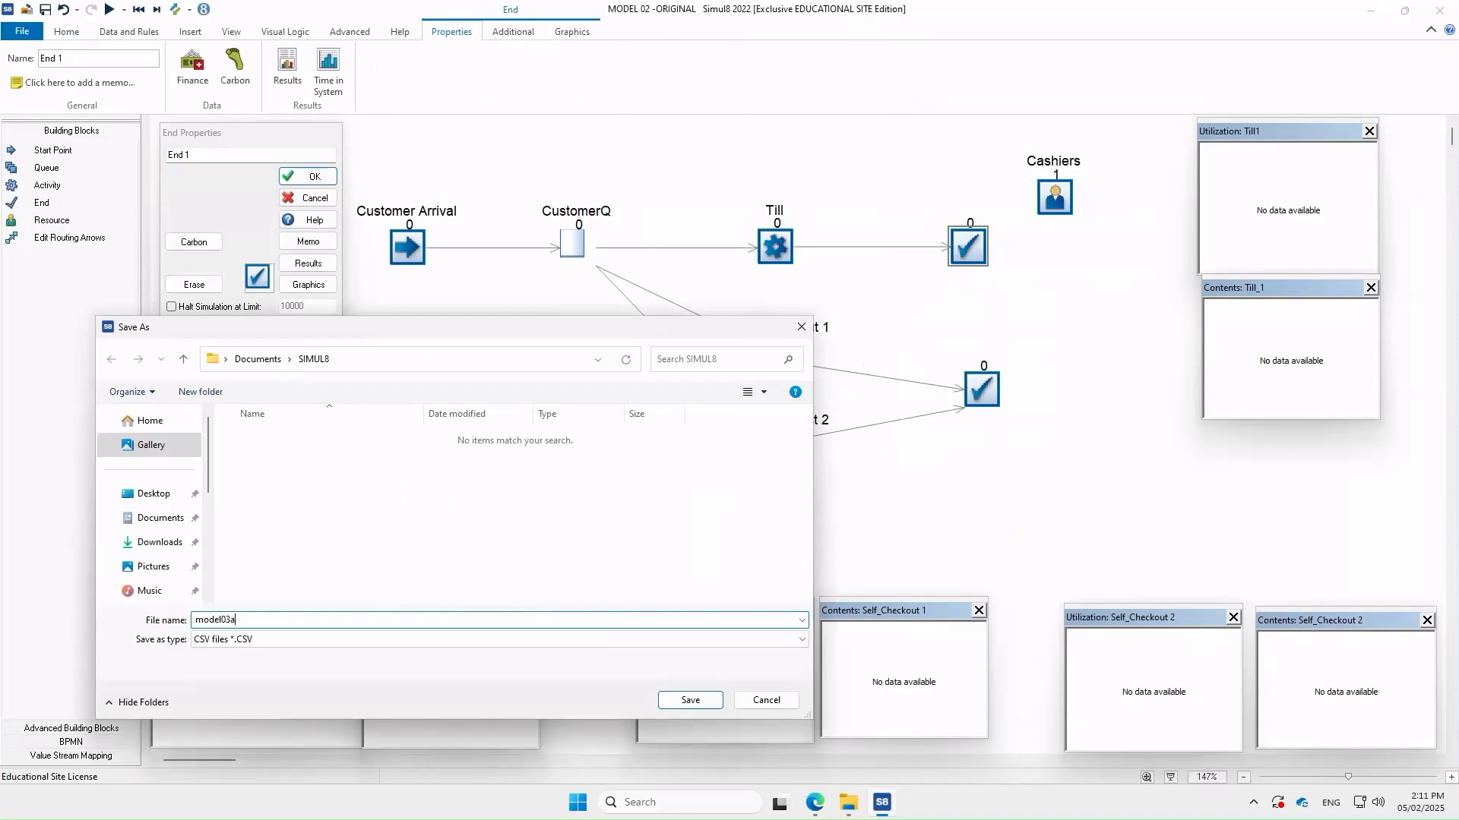
pyautogui.click(690, 700)
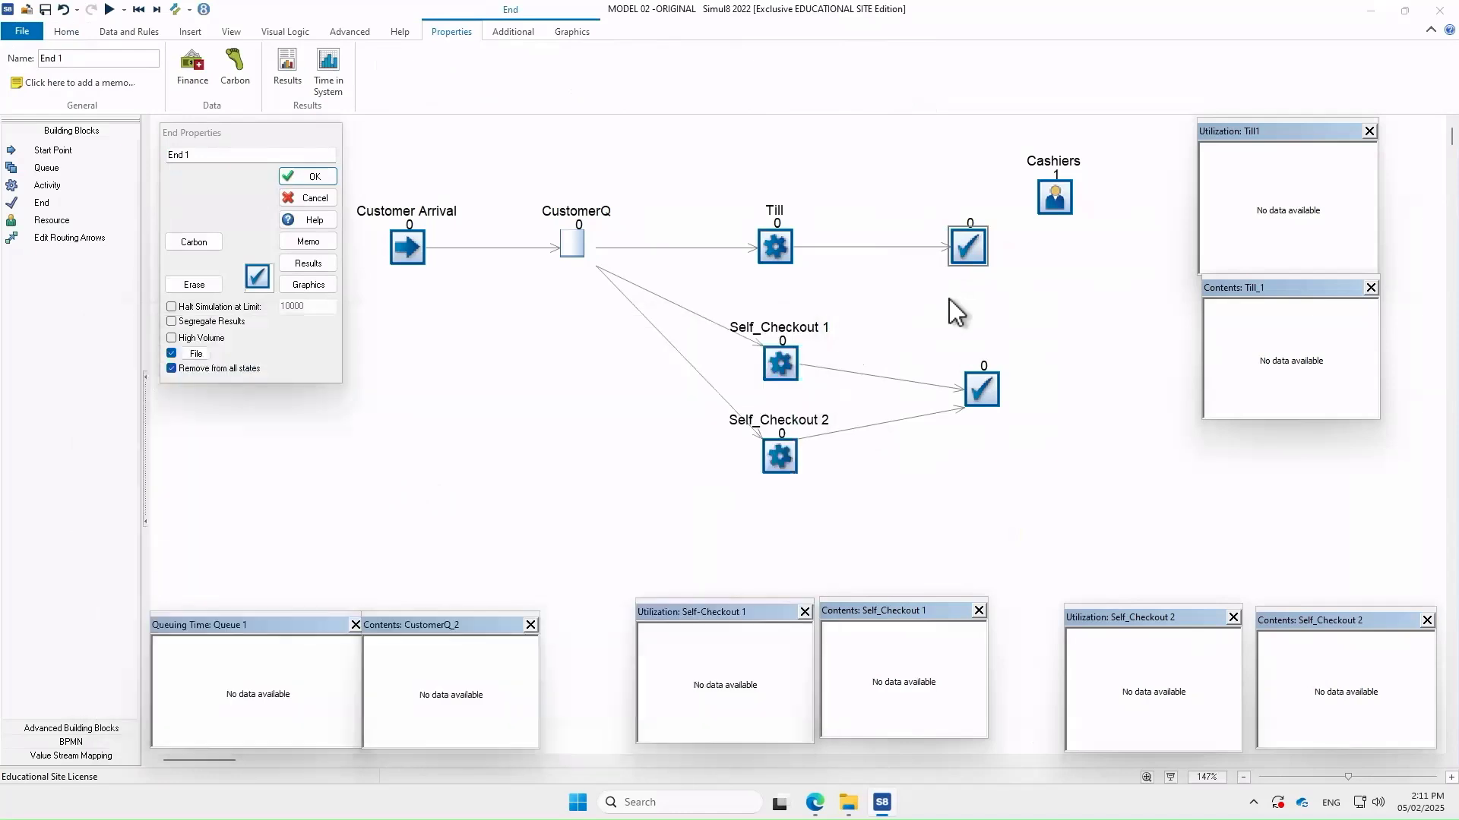
pyautogui.click(286, 181)
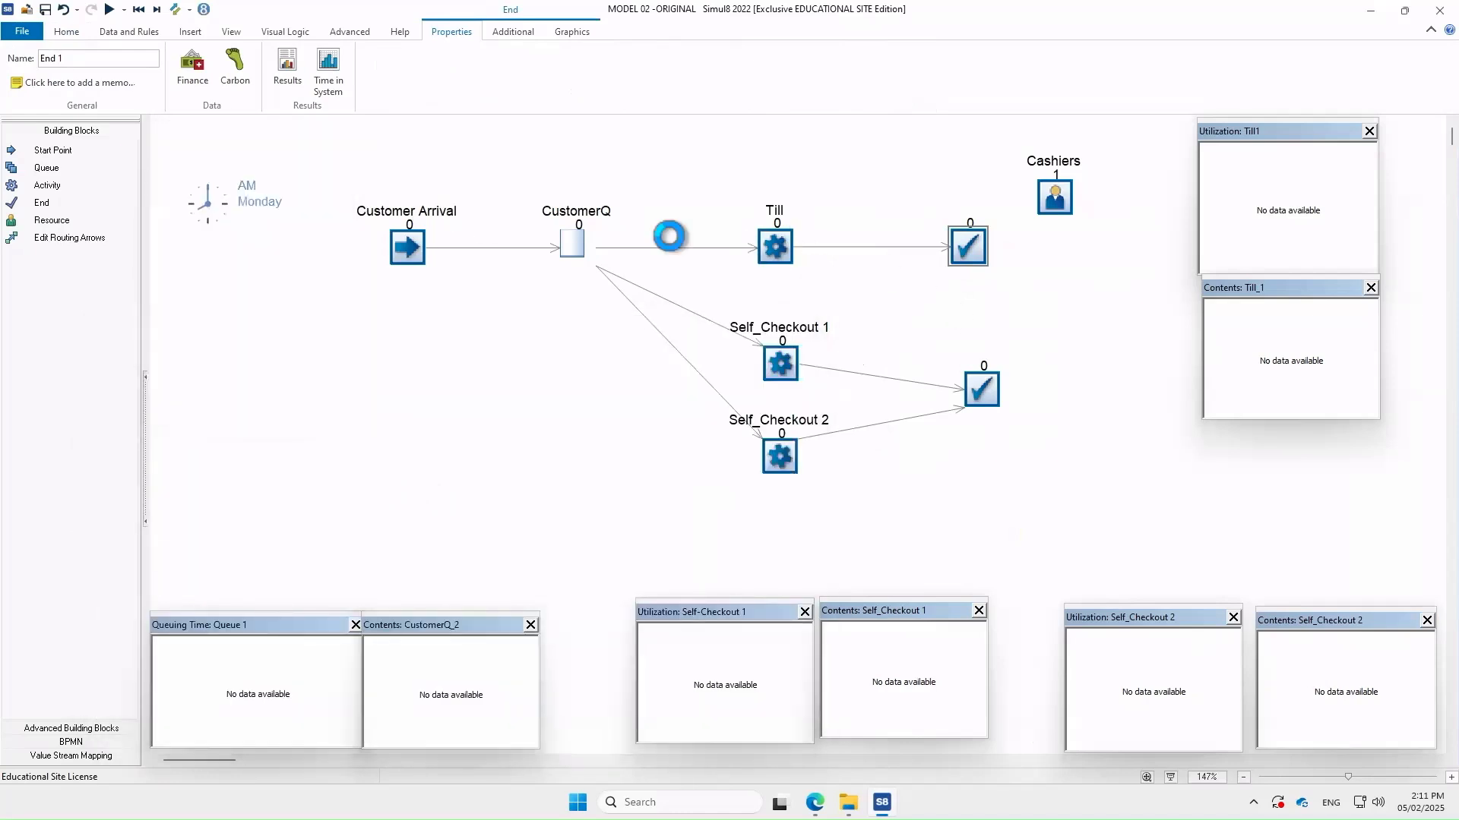
# Set End 2 to write its results to the CSV file model03b
pyautogui.doubleClick(981, 391)
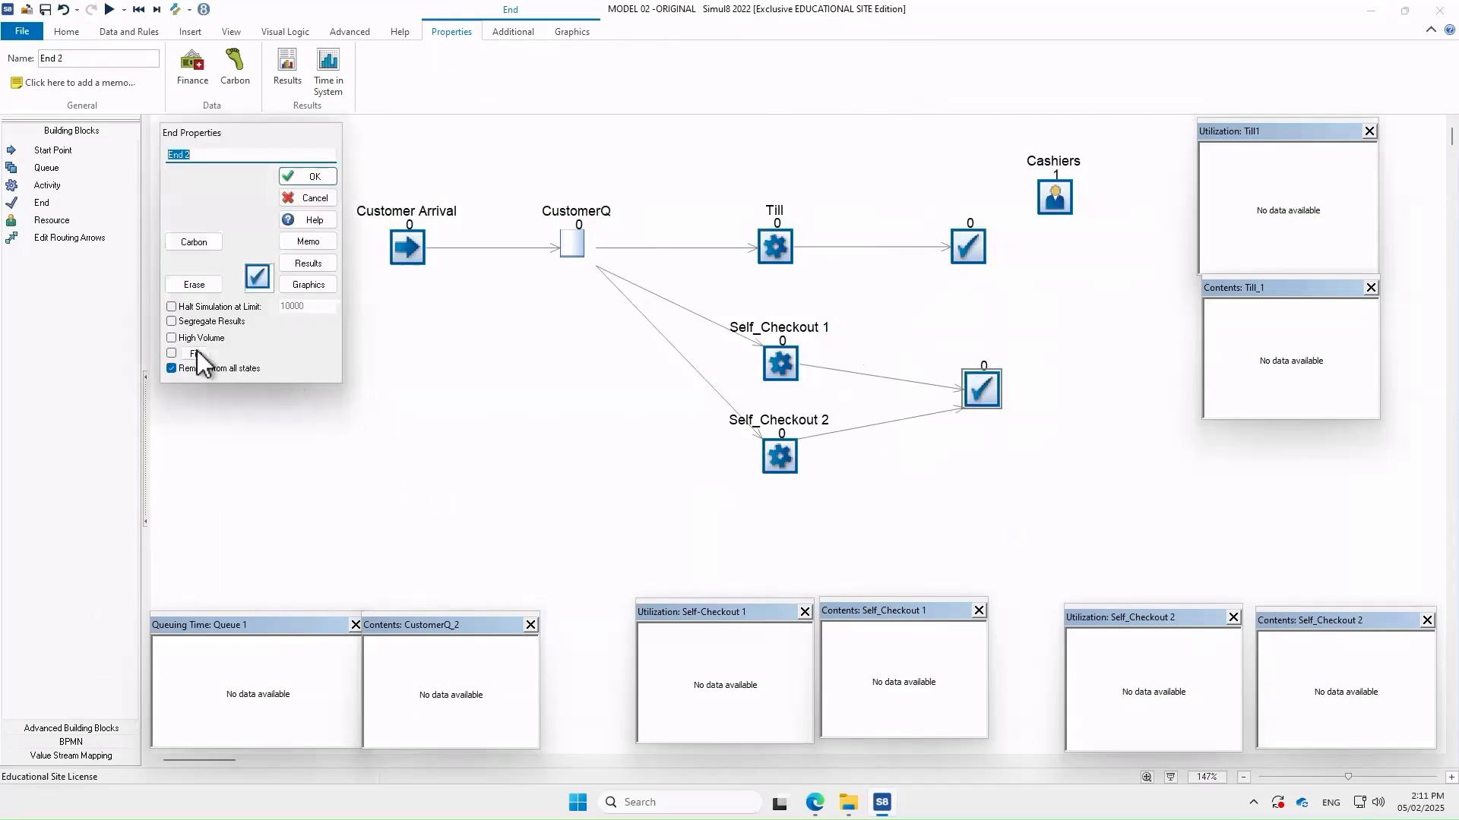
pyautogui.click(196, 355)
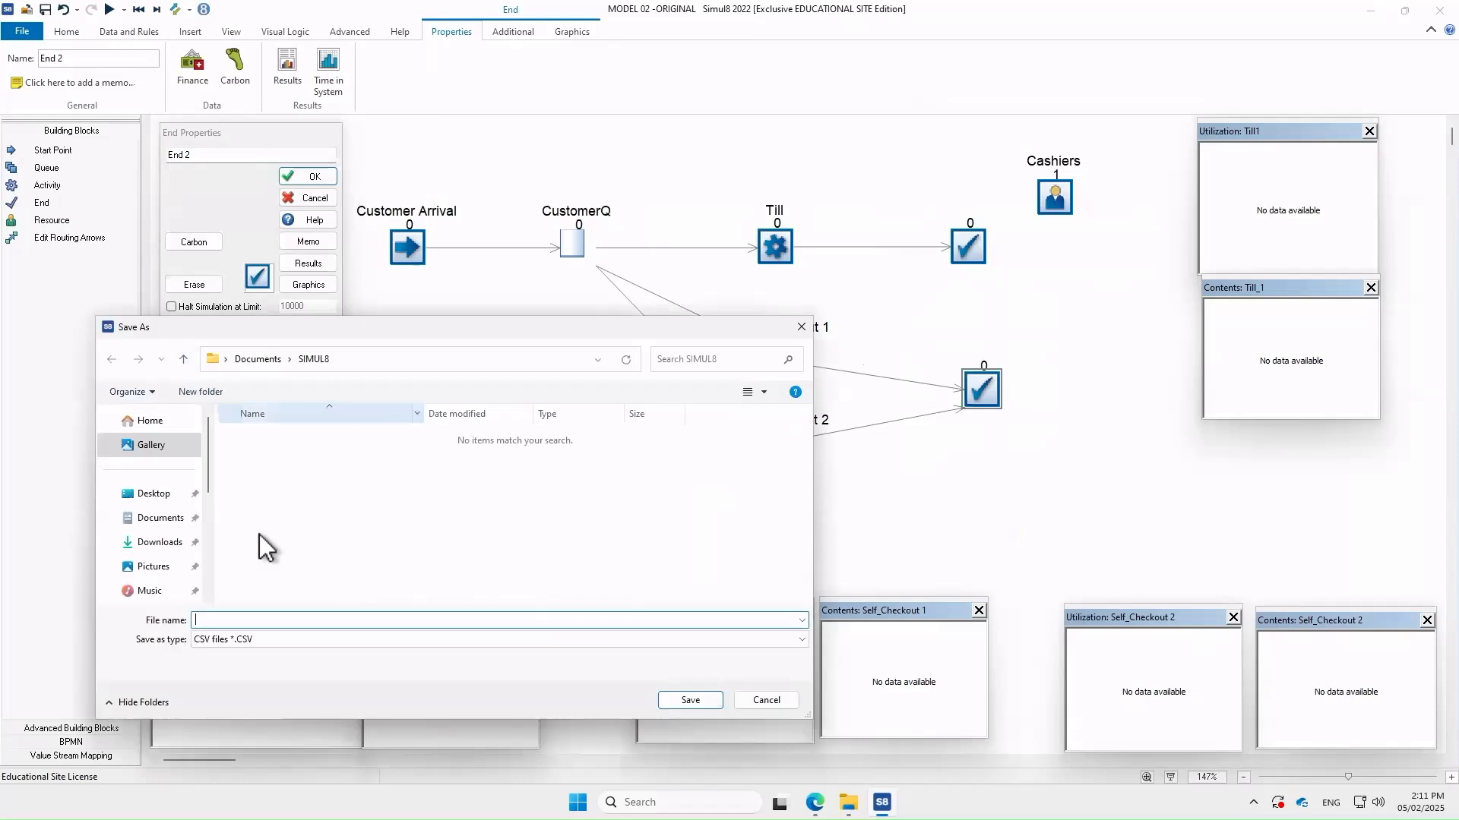
pyautogui.write('model')
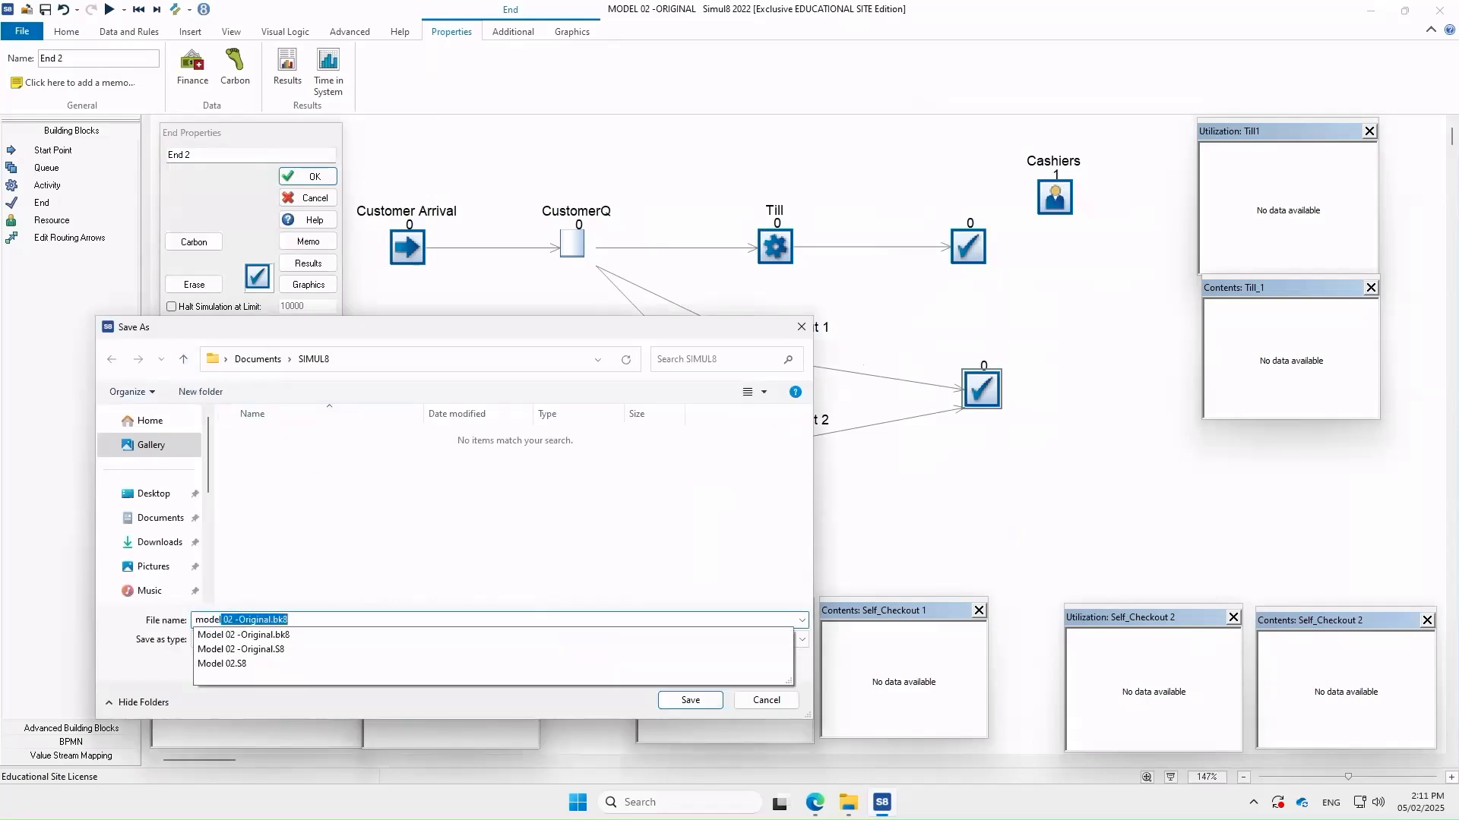
pyautogui.write('03b')
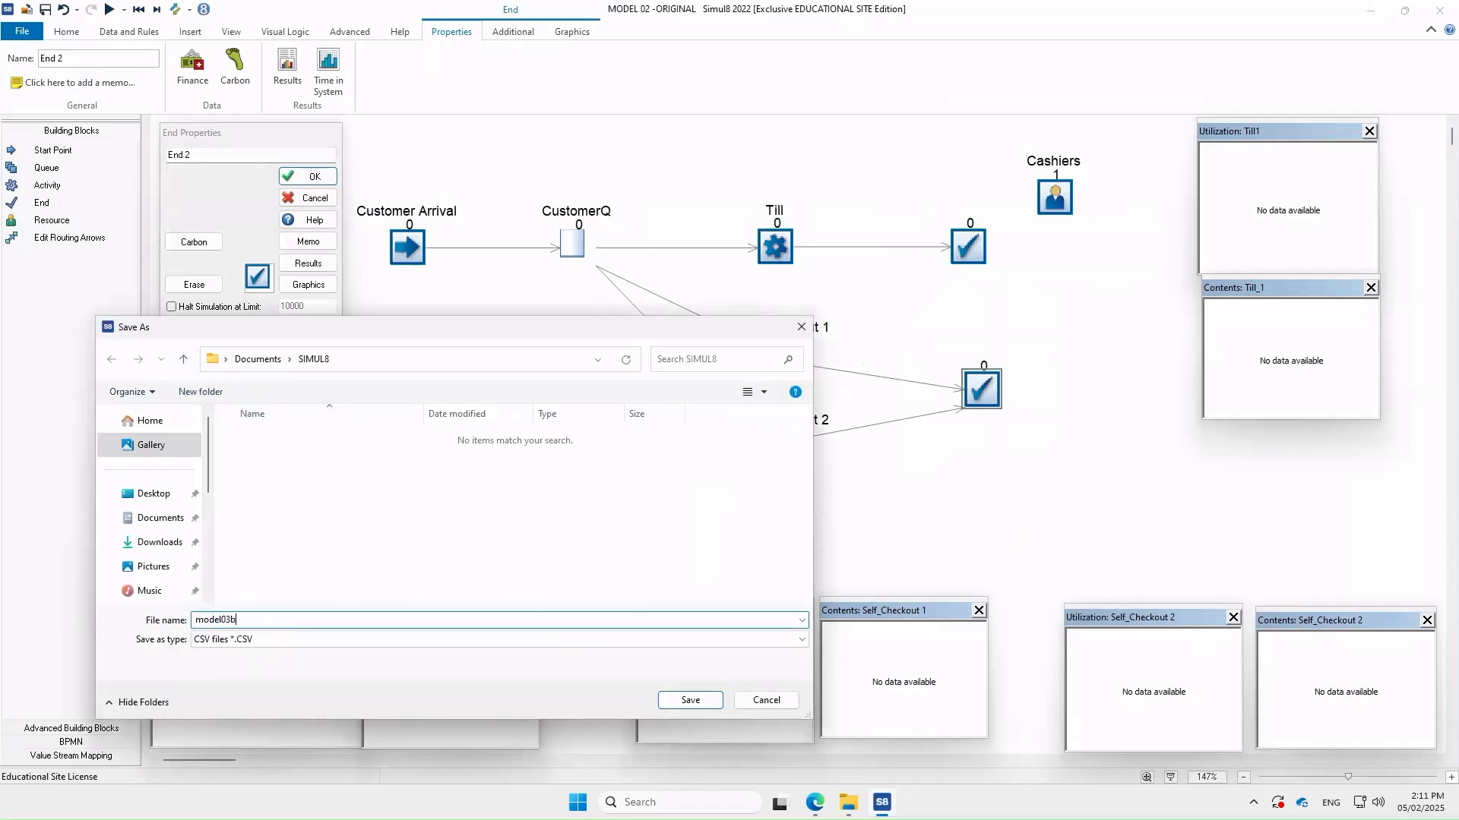
pyautogui.click(708, 704)
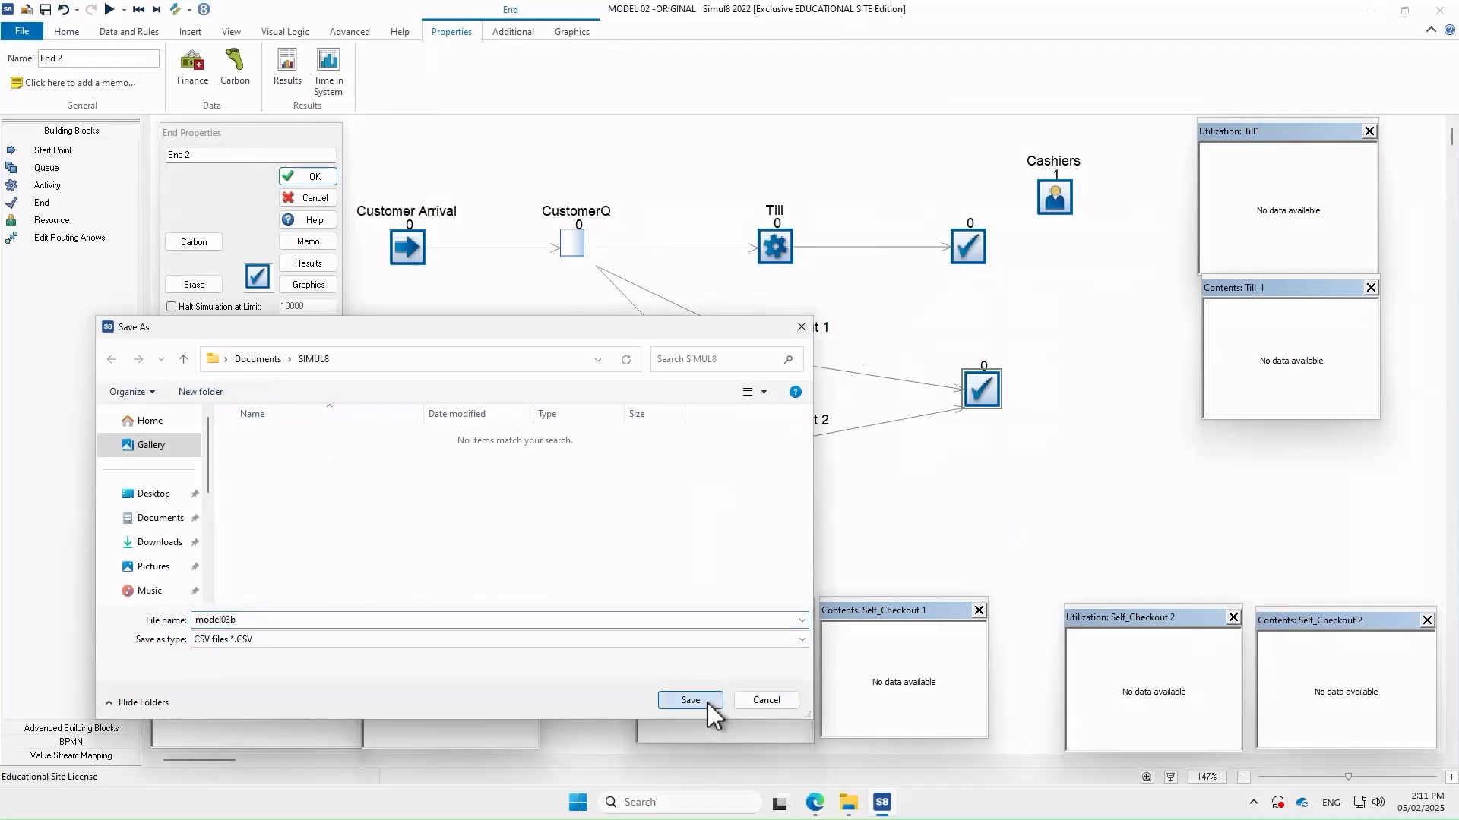
pyautogui.click(318, 180)
# Run the model at higher speed for a full day and inspect End 2's end-to-end times
pyautogui.click(109, 11)
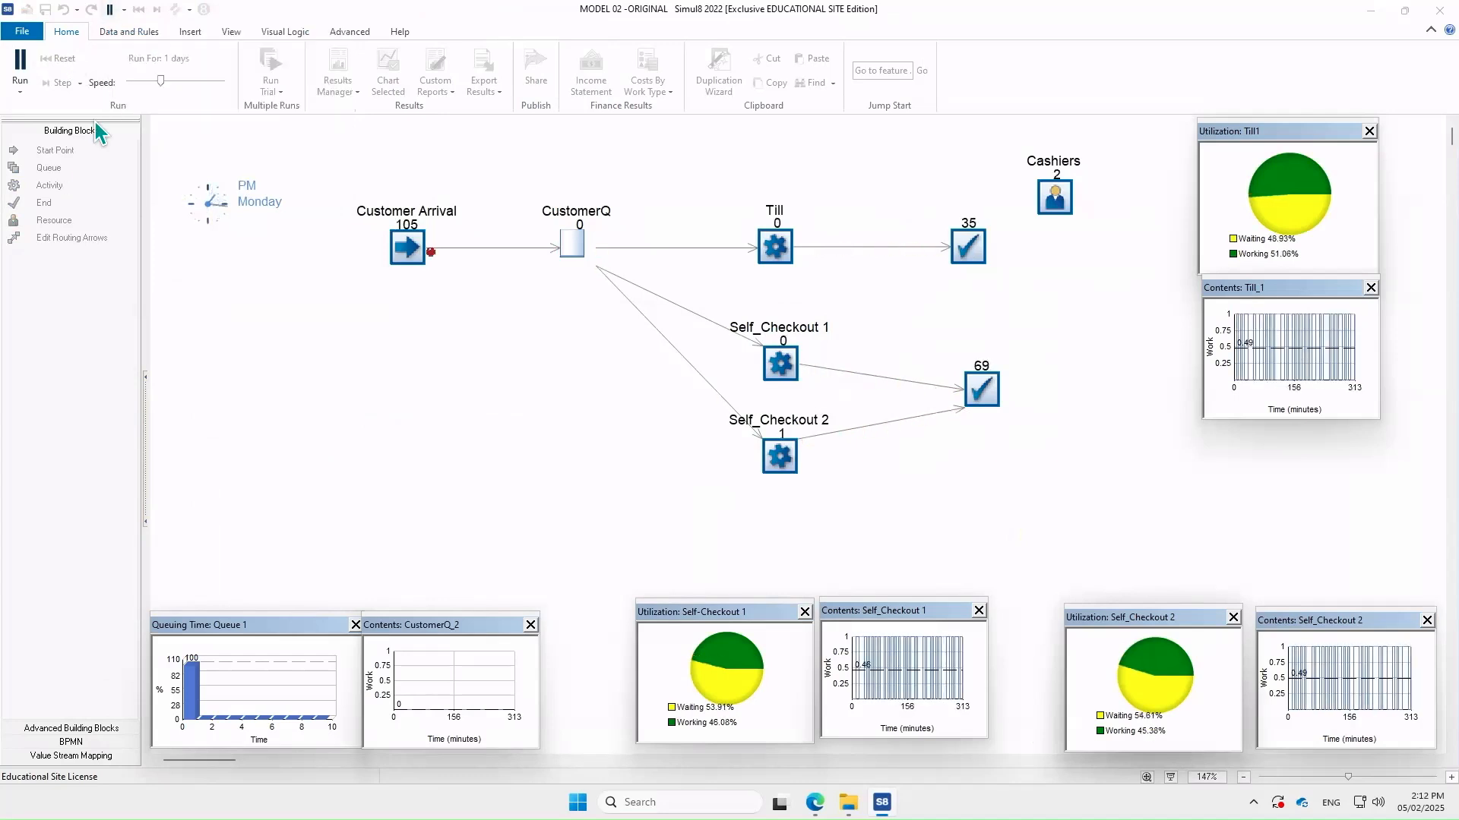
pyautogui.moveTo(159, 81); pyautogui.dragTo(191, 80)
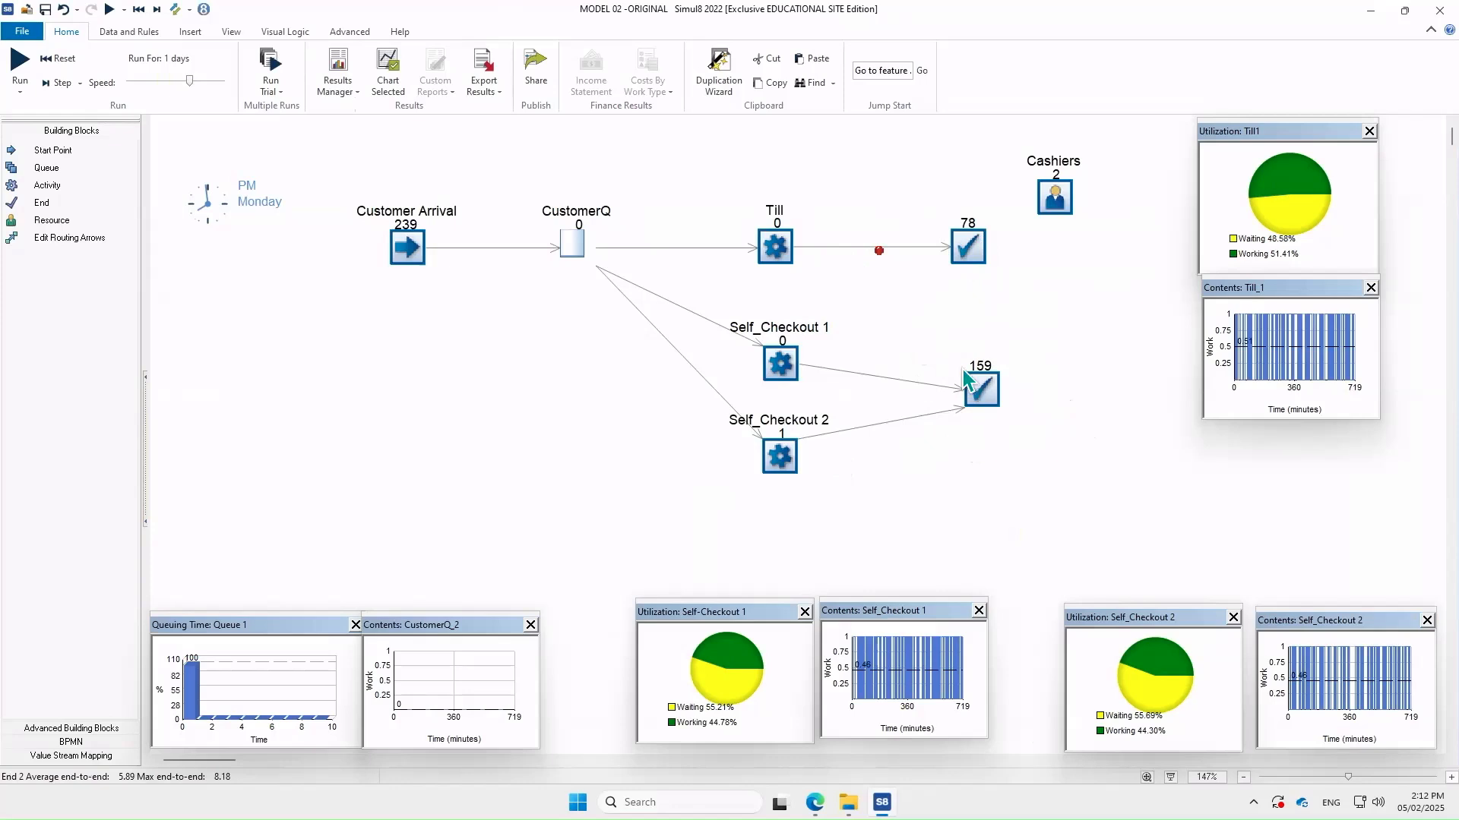
pyautogui.moveTo(993, 379)
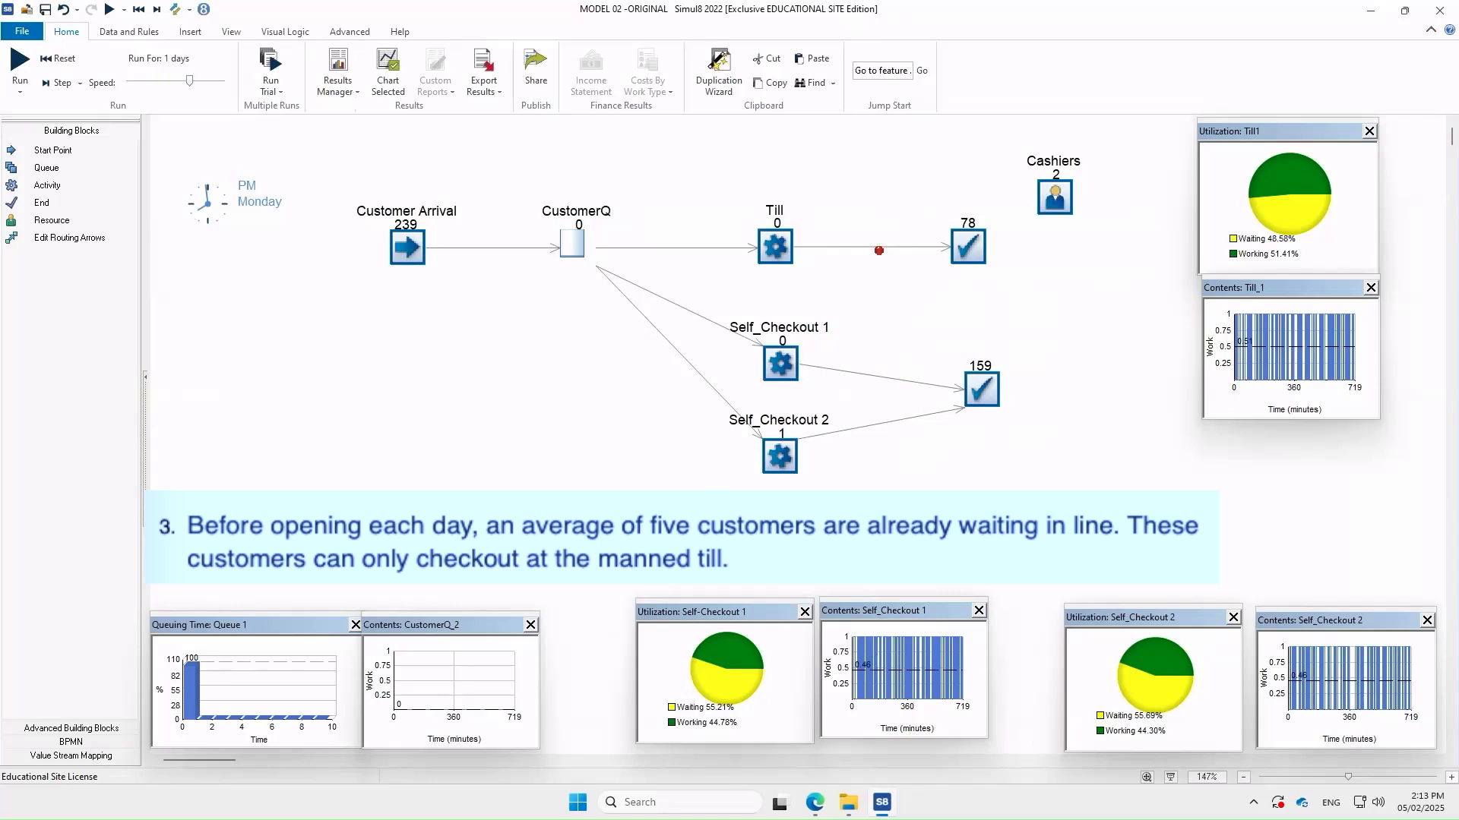
# Set CustomerQ's start-up number of items to 5
pyautogui.click(575, 255)
pyautogui.doubleClick(575, 255)
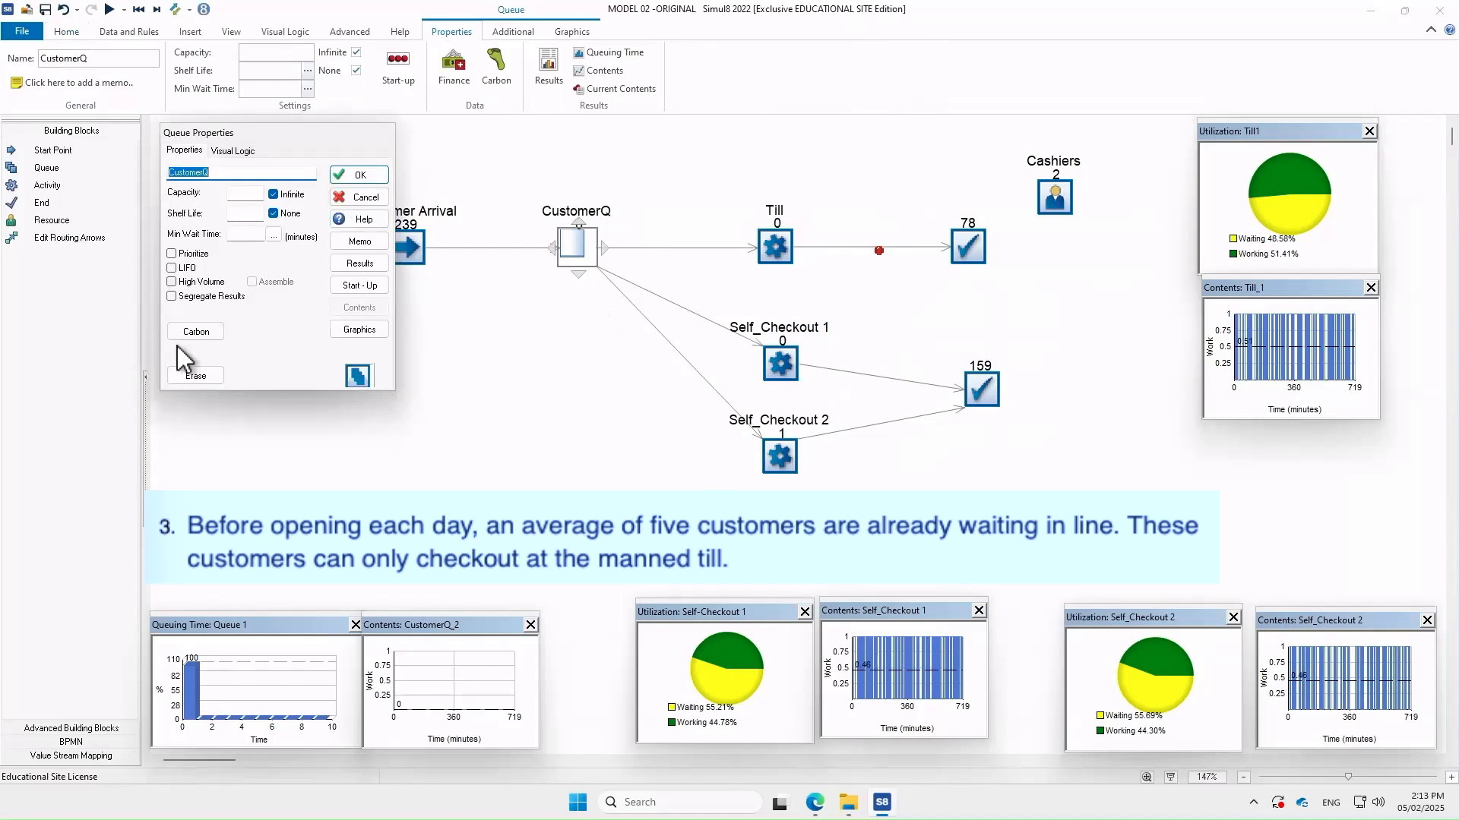
pyautogui.click(362, 289)
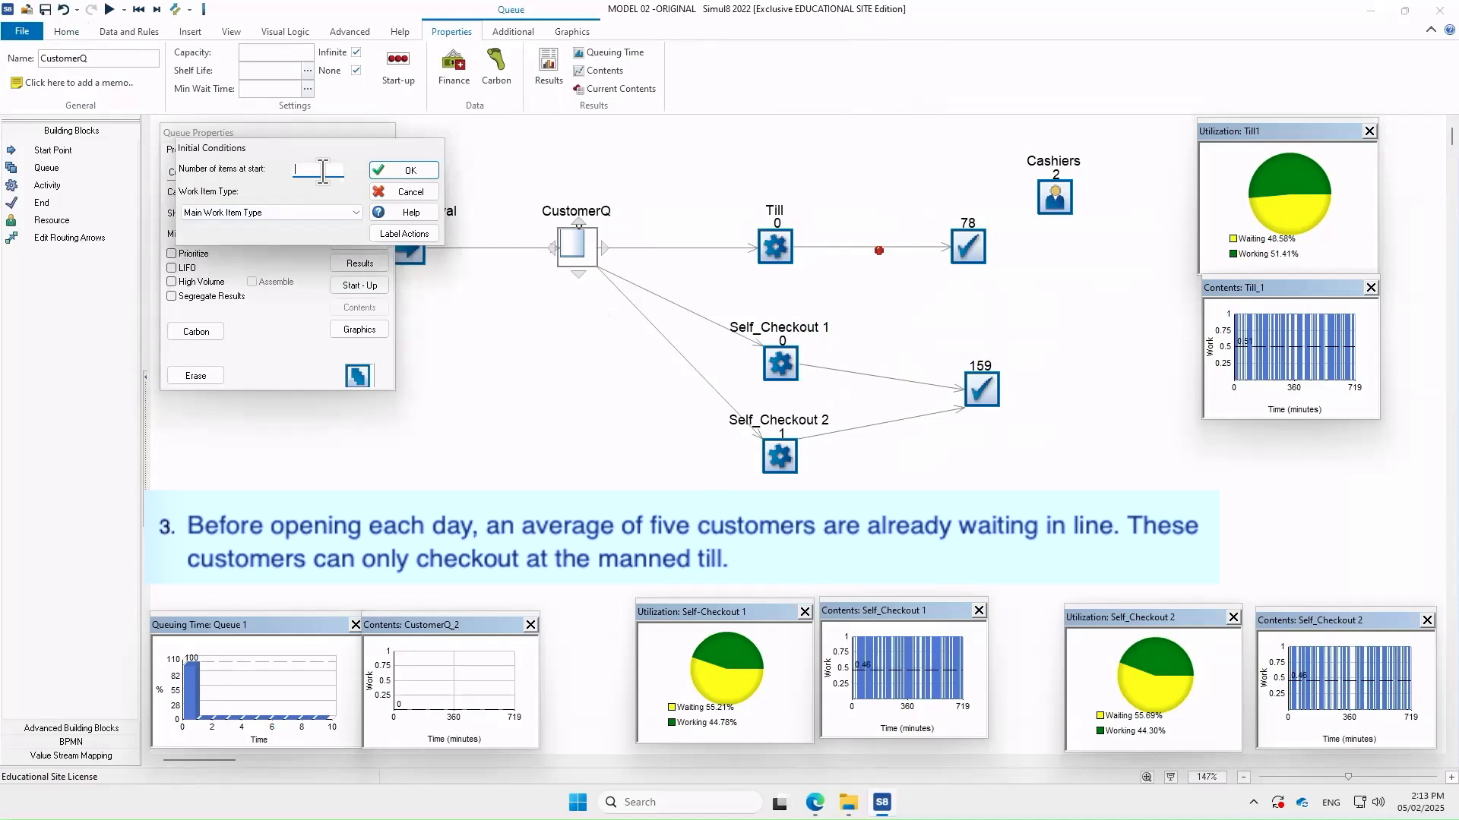
pyautogui.write('5')
pyautogui.click(406, 171)
pyautogui.click(361, 173)
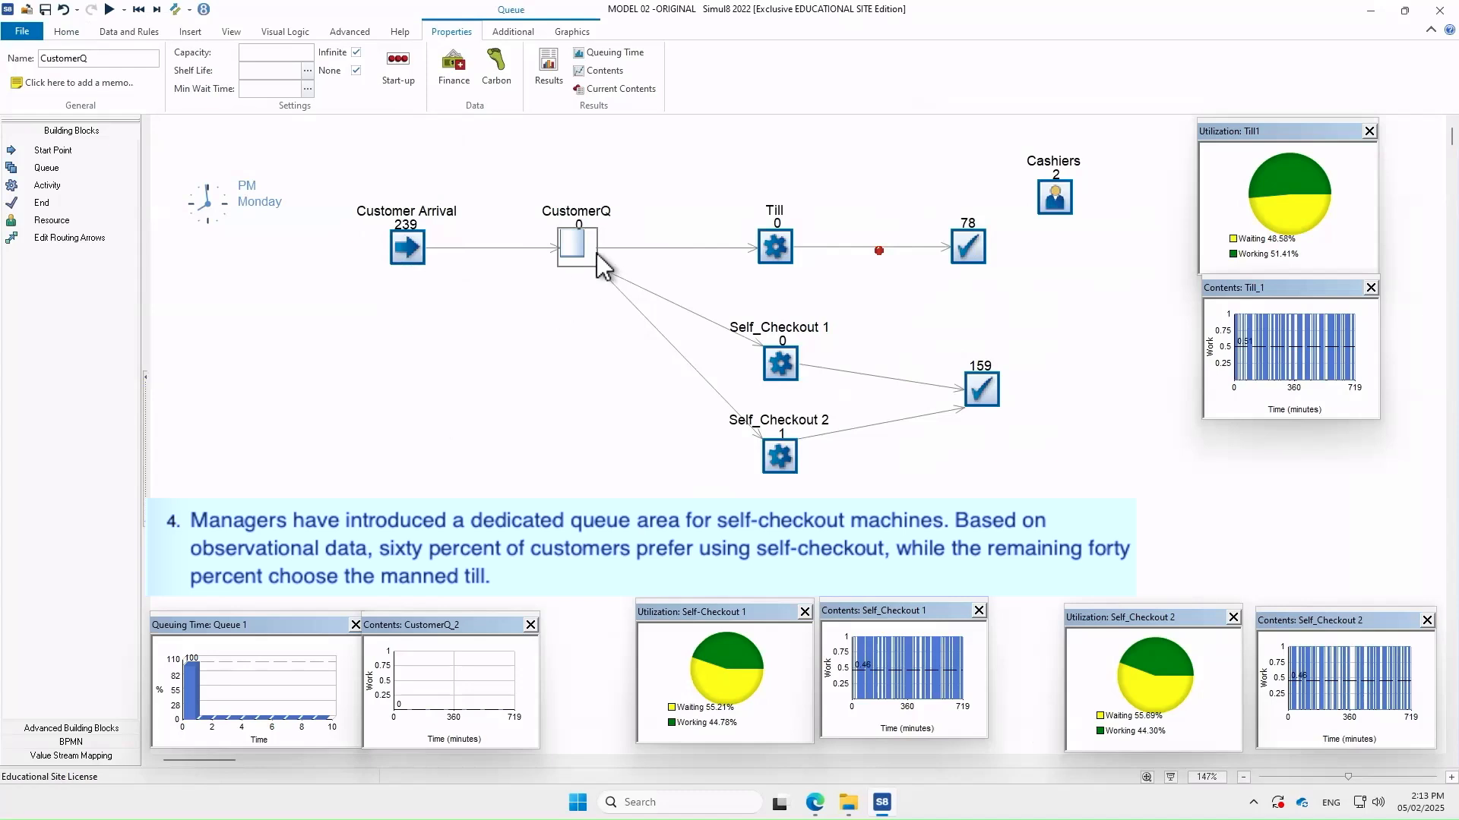
# Duplicate CustomerQ into a second queue placed below it
pyautogui.moveTo(582, 262)
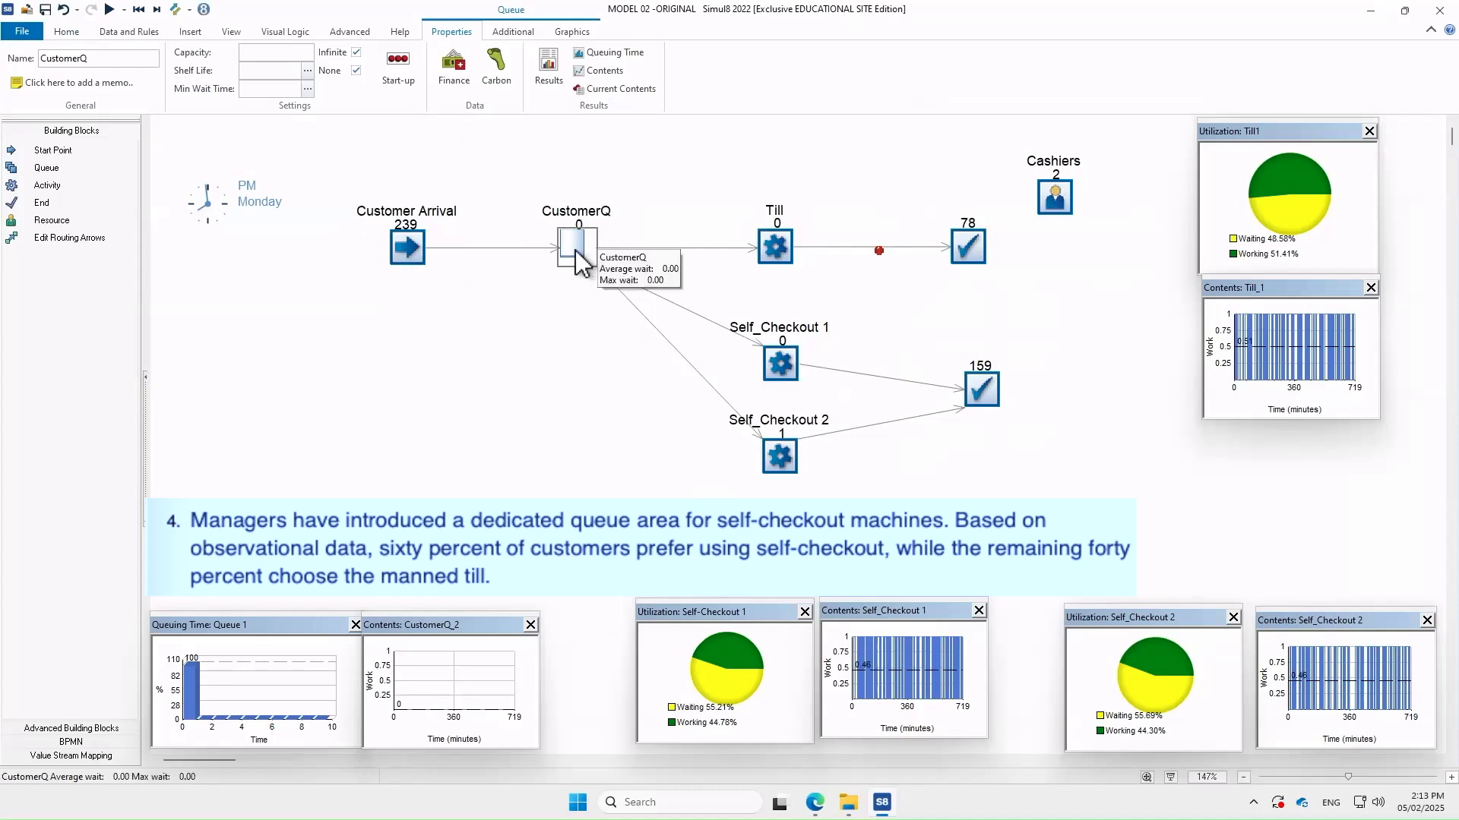
pyautogui.click(572, 241)
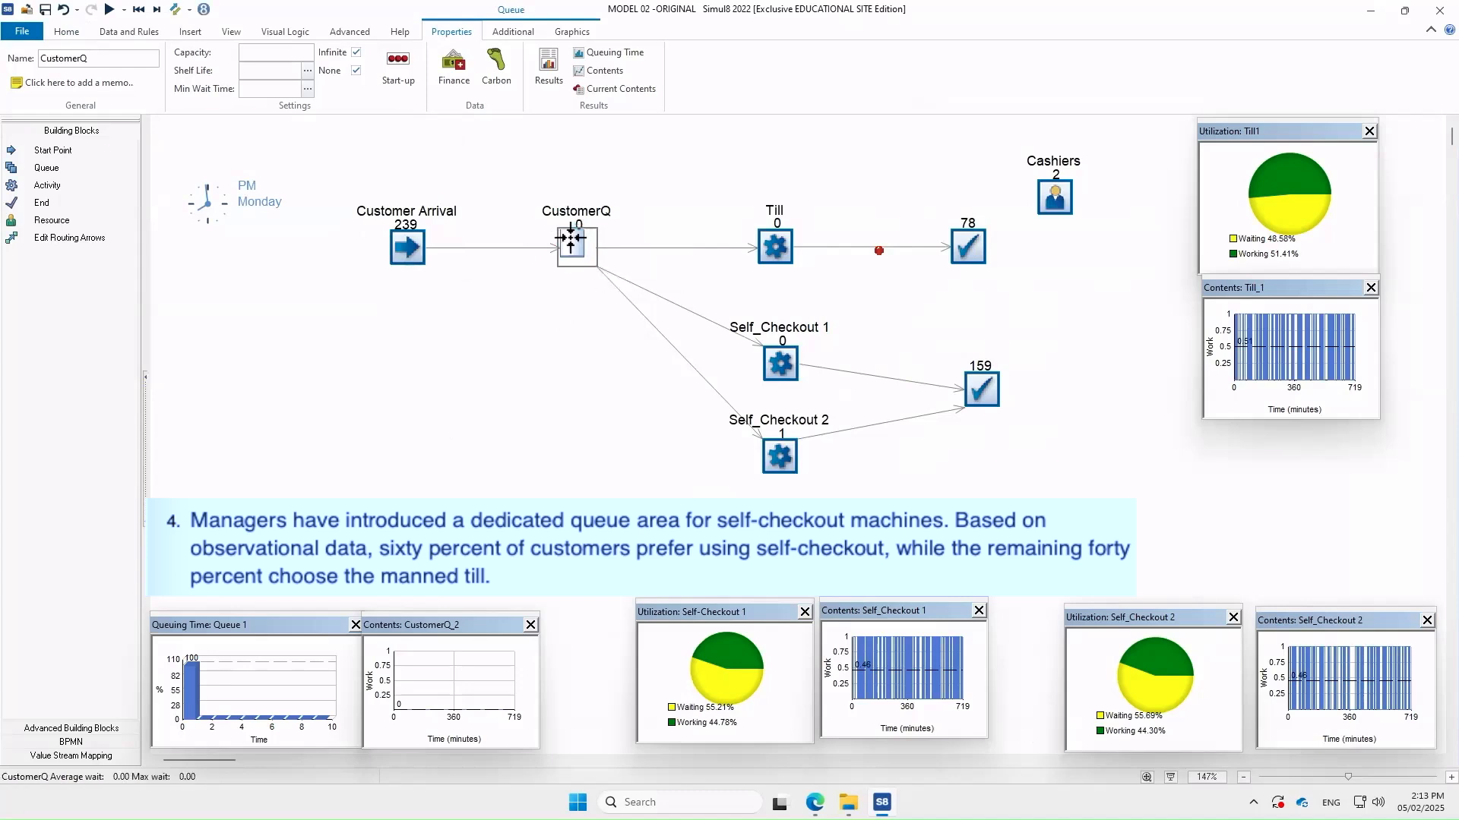
pyautogui.moveTo(572, 242)
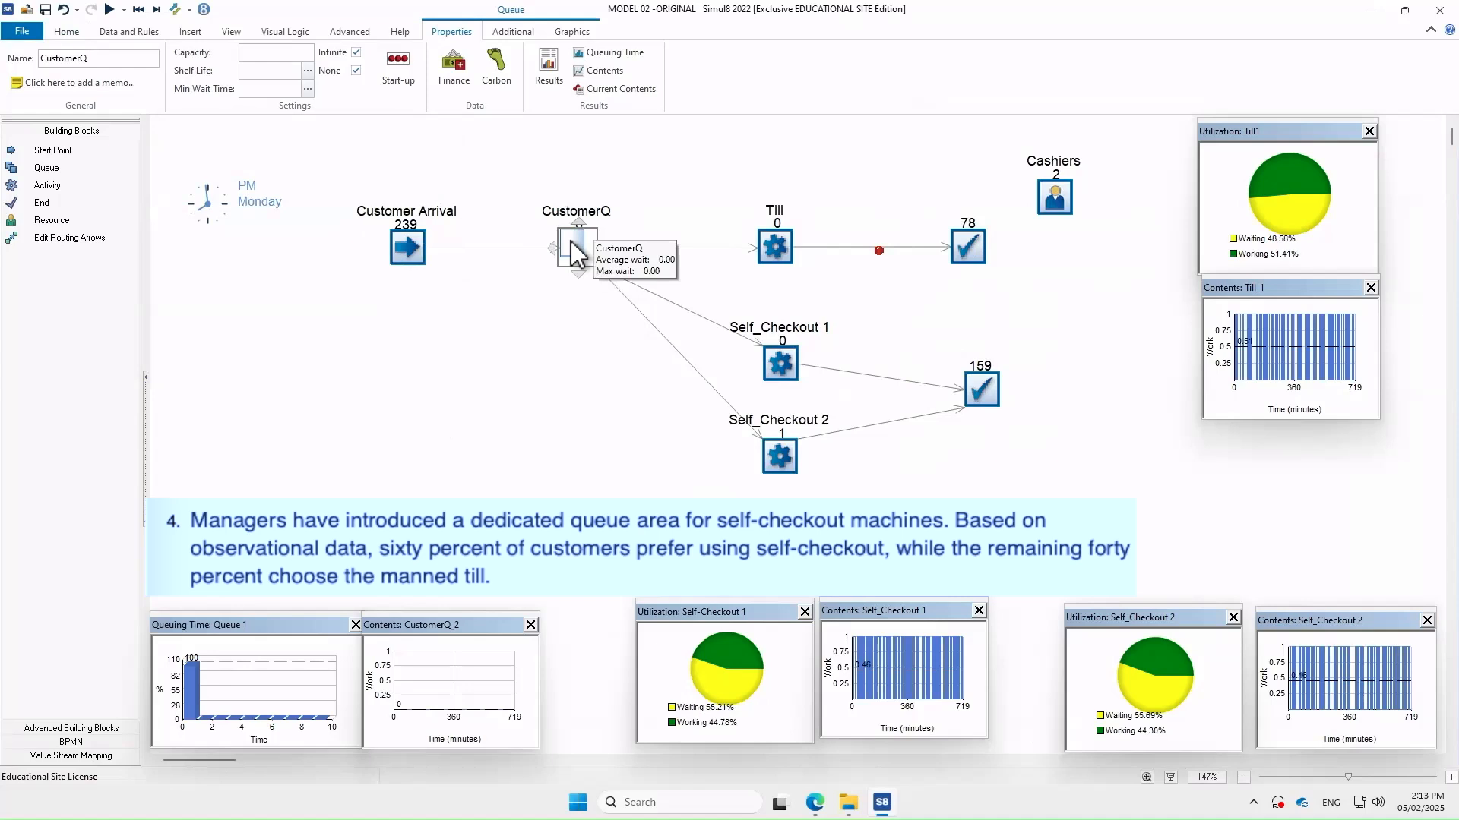
pyautogui.moveTo(572, 251); pyautogui.dragTo(557, 399)
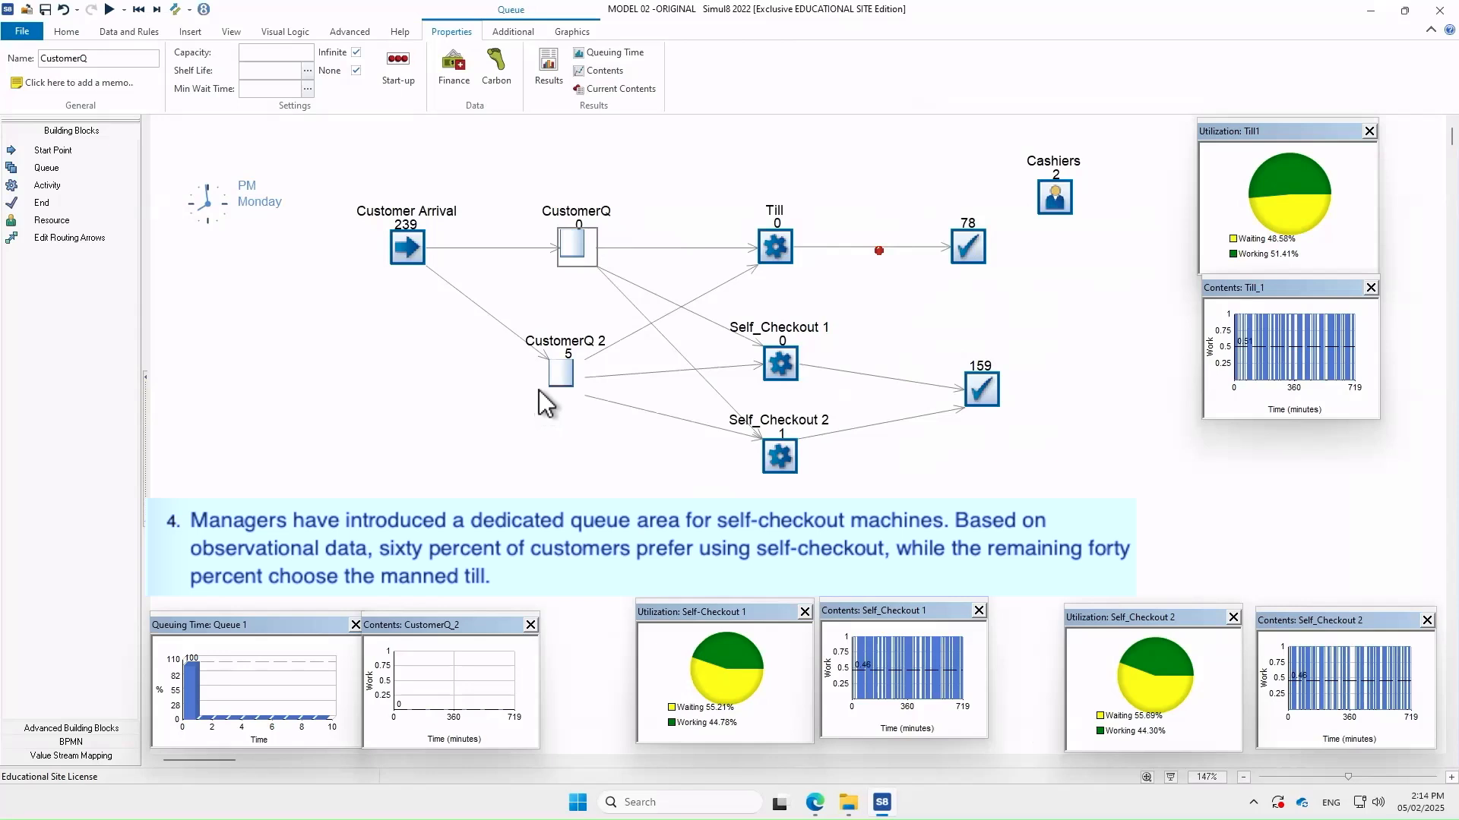
# Rename the upper queue Queue1 and the lower queue Queue2
pyautogui.doubleClick(573, 245)
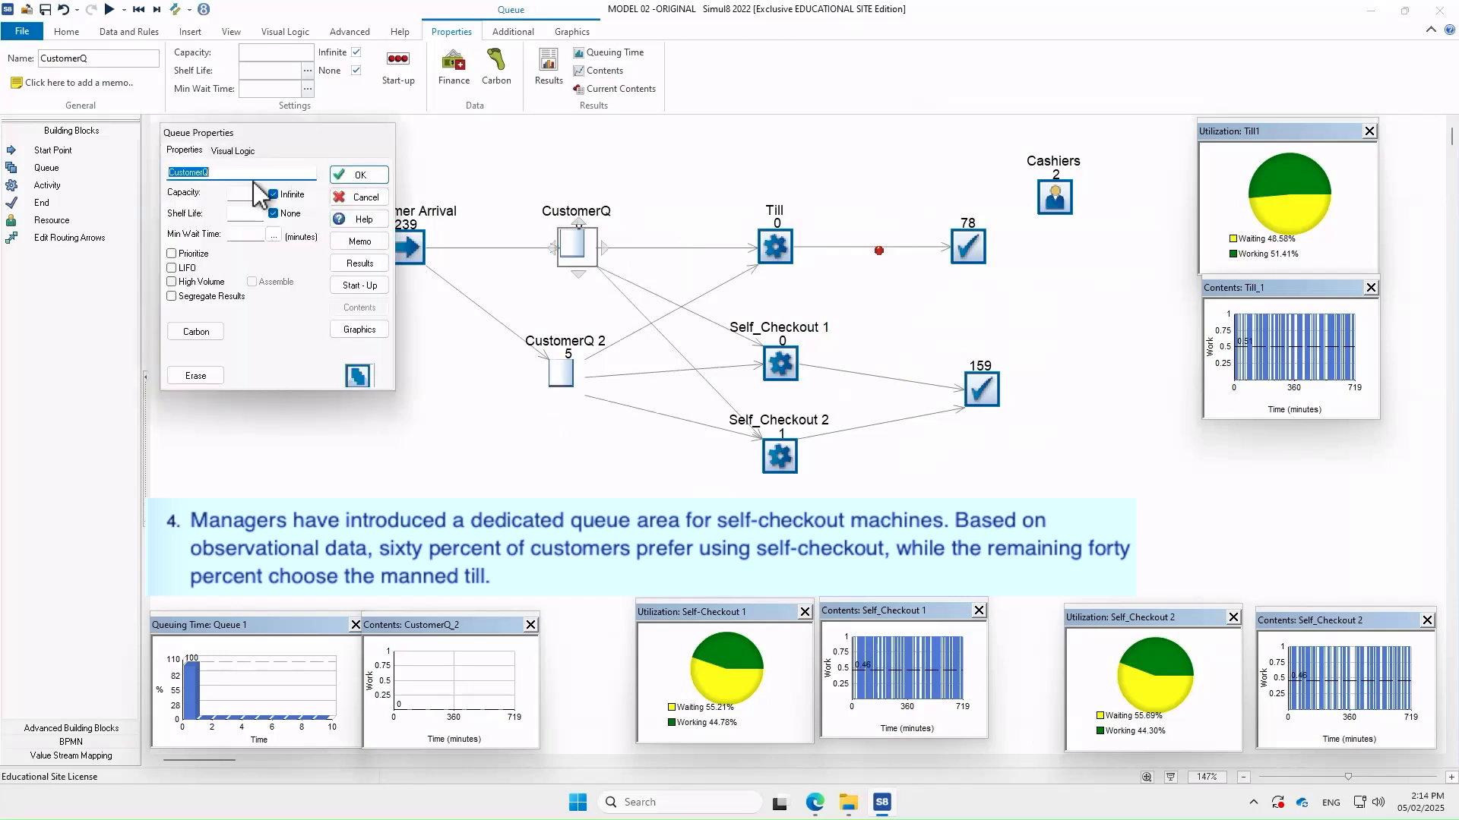
pyautogui.write('Queue1')
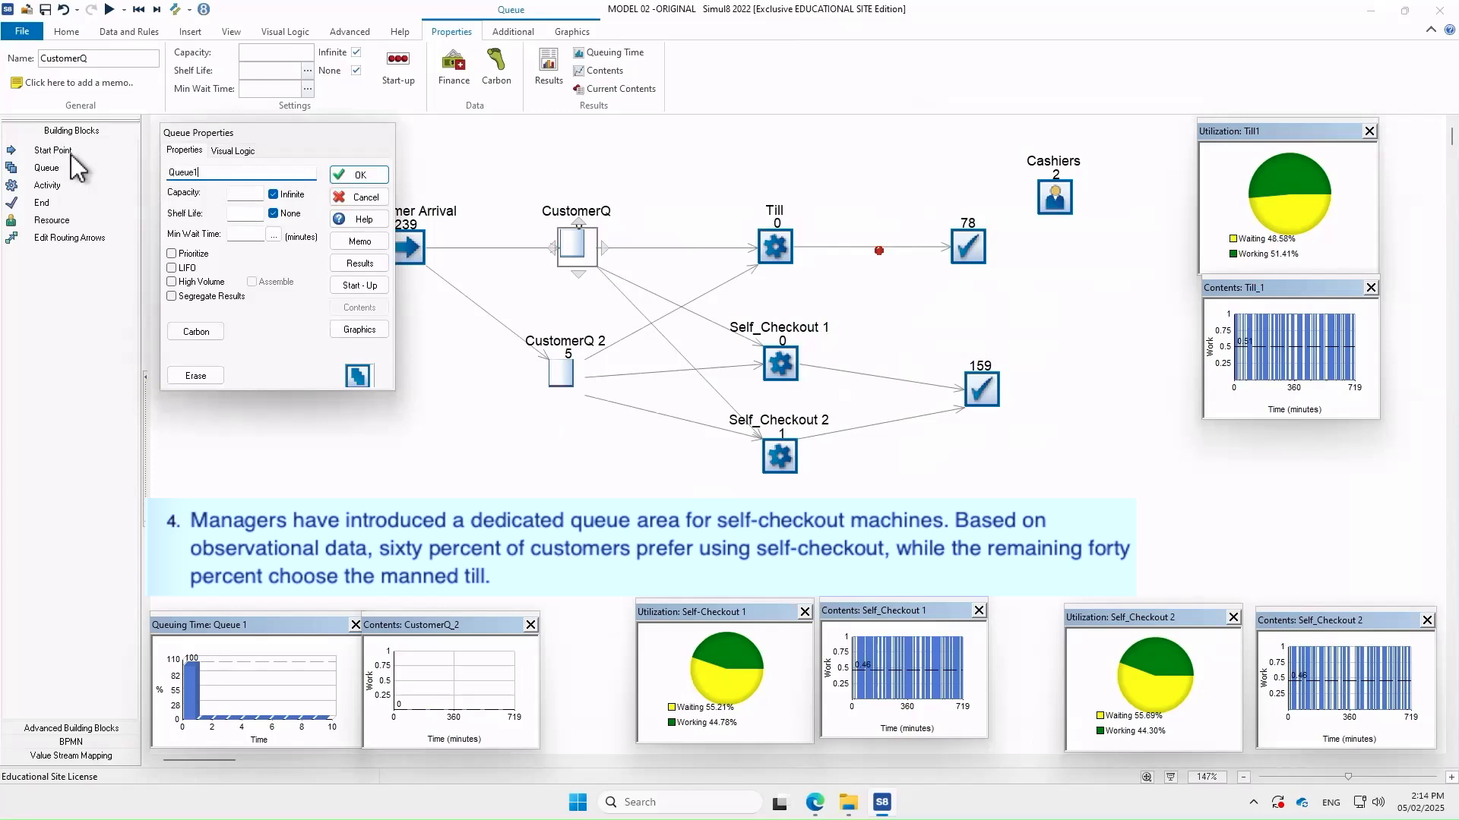
pyautogui.click(359, 175)
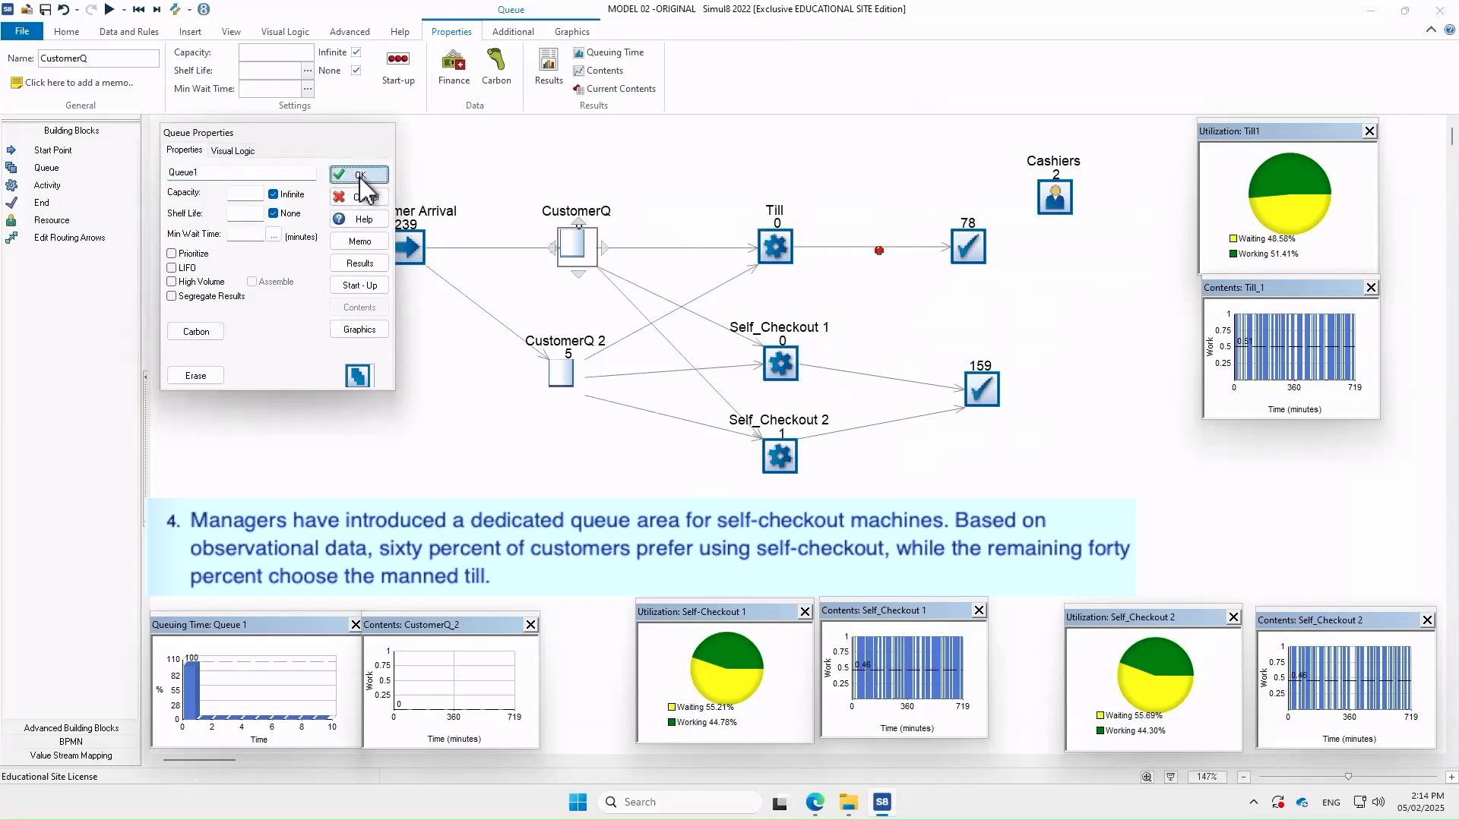
pyautogui.doubleClick(561, 372)
pyautogui.write('Queue2')
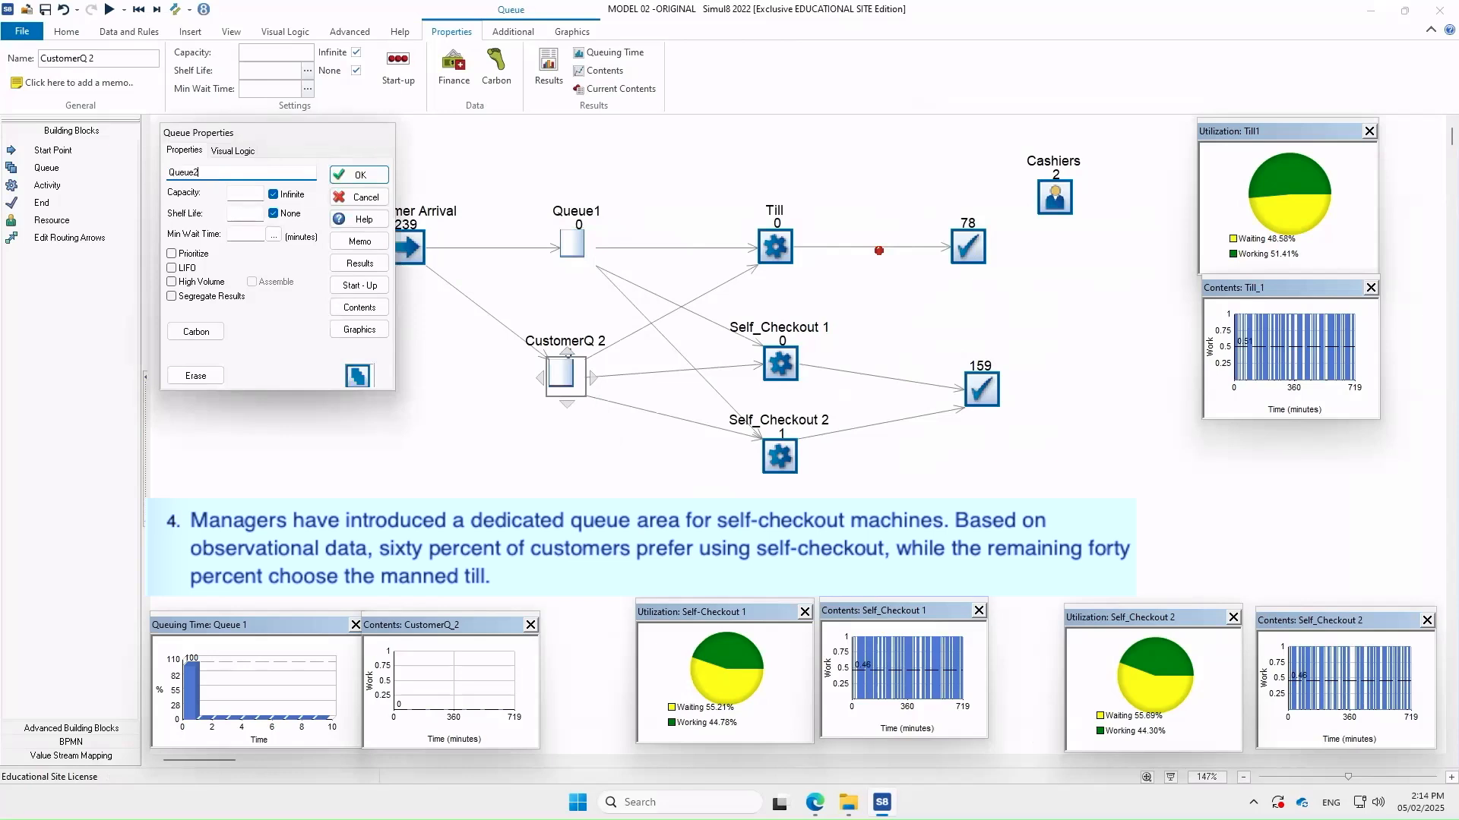
pyautogui.click(359, 175)
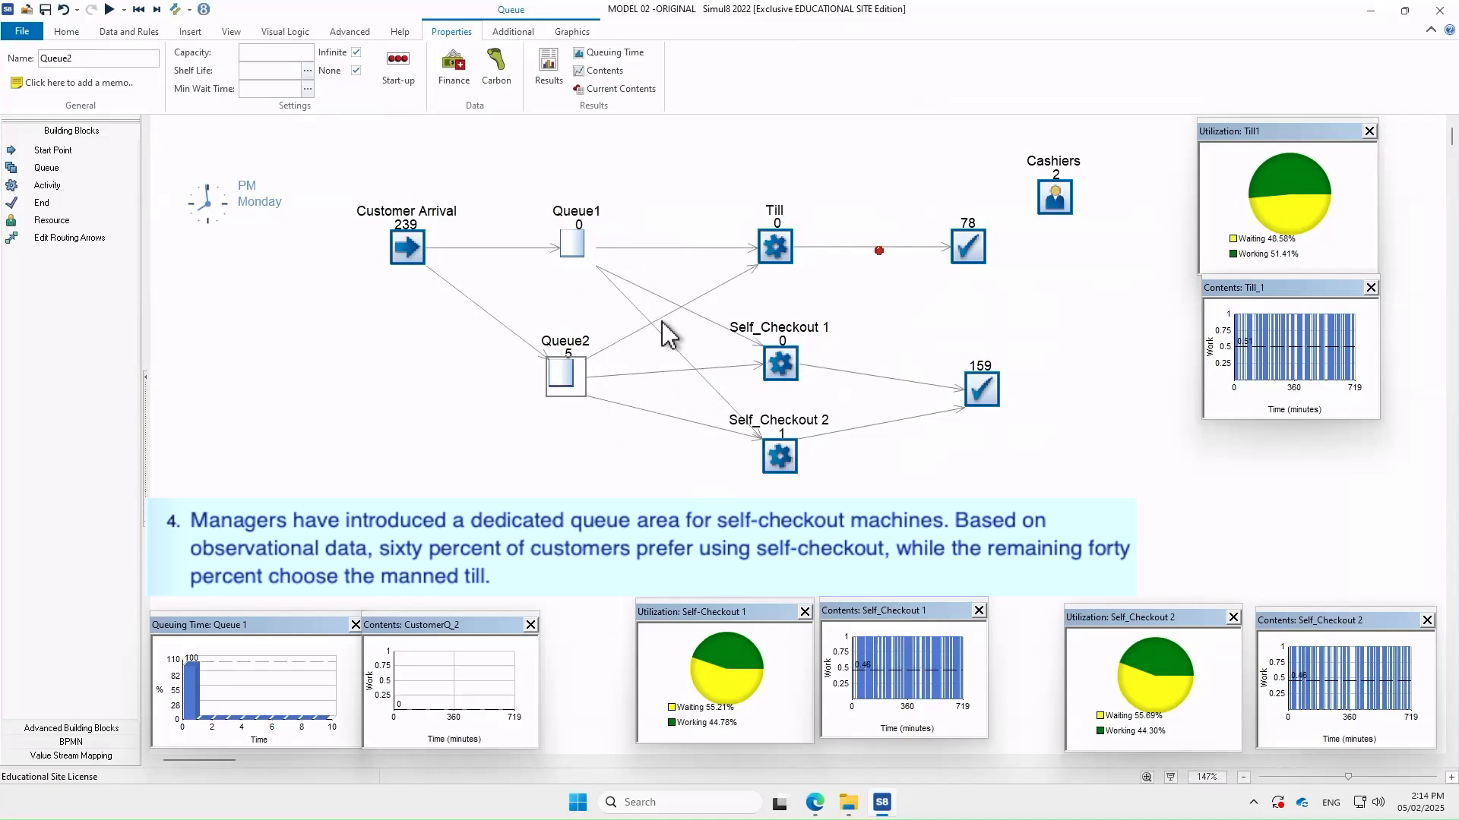
# Delete the Queue1 routes to Self_Checkout 1 and 2 and the Queue2 route to the Till
pyautogui.moveTo(569, 239)
pyautogui.click(720, 325)
pyautogui.press('Delete')
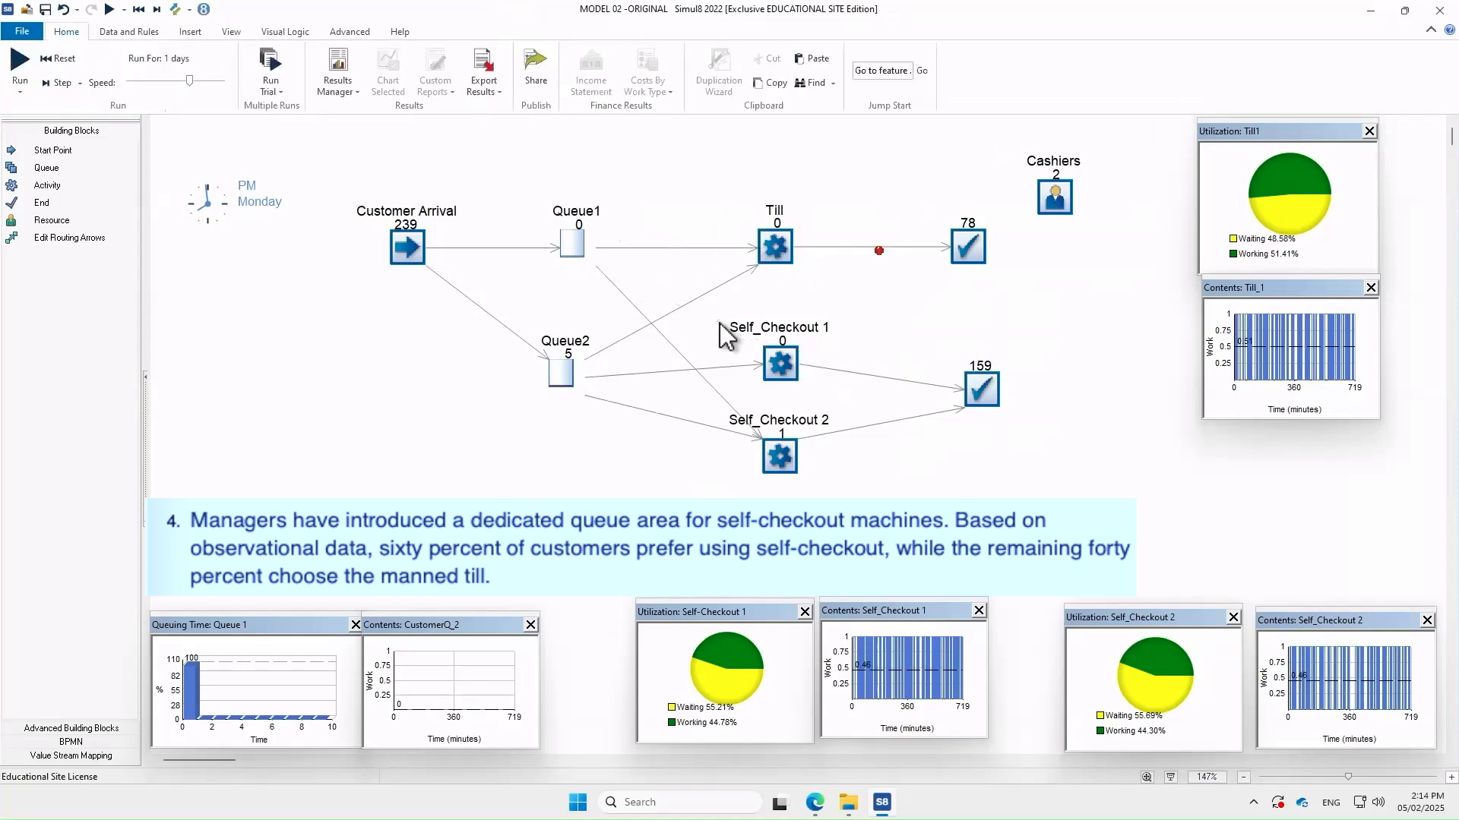
pyautogui.click(682, 354)
pyautogui.press('Delete')
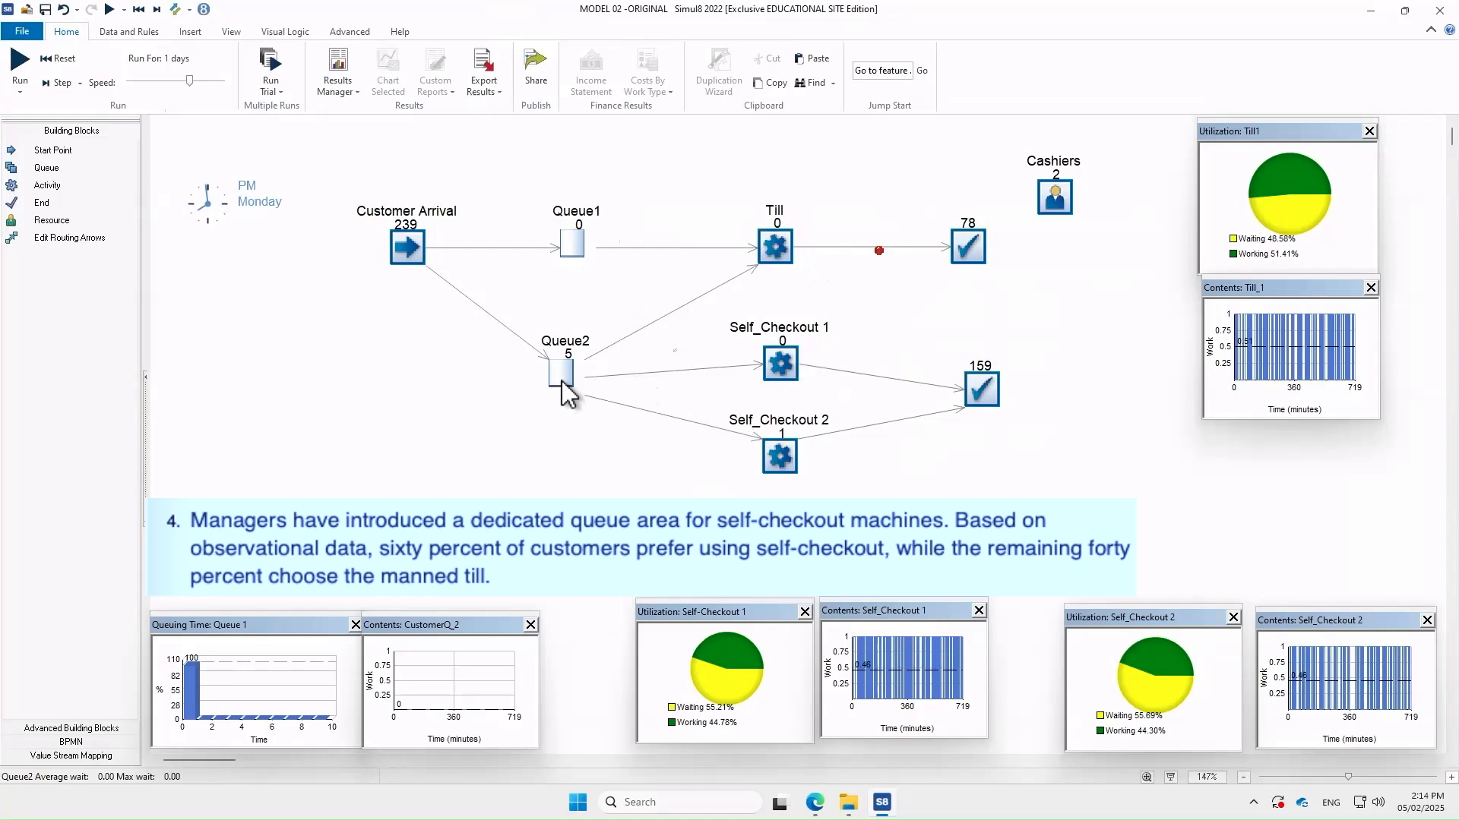
pyautogui.moveTo(568, 386)
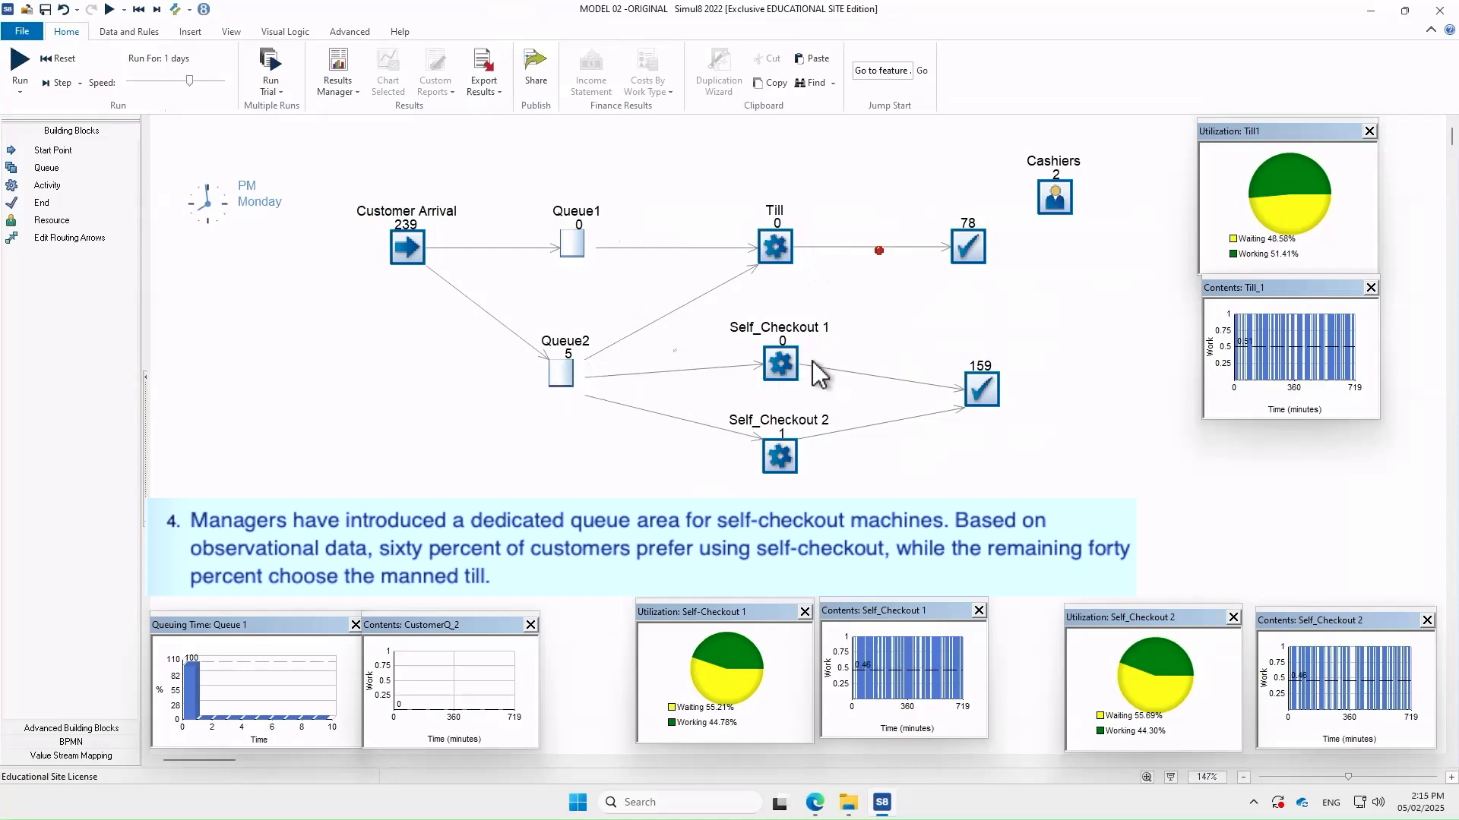
pyautogui.click(673, 310)
pyautogui.press('Delete')
# Set Customer Arrival's routing out to Percent: 40 to Queue1, 60 to Queue2
pyautogui.doubleClick(408, 249)
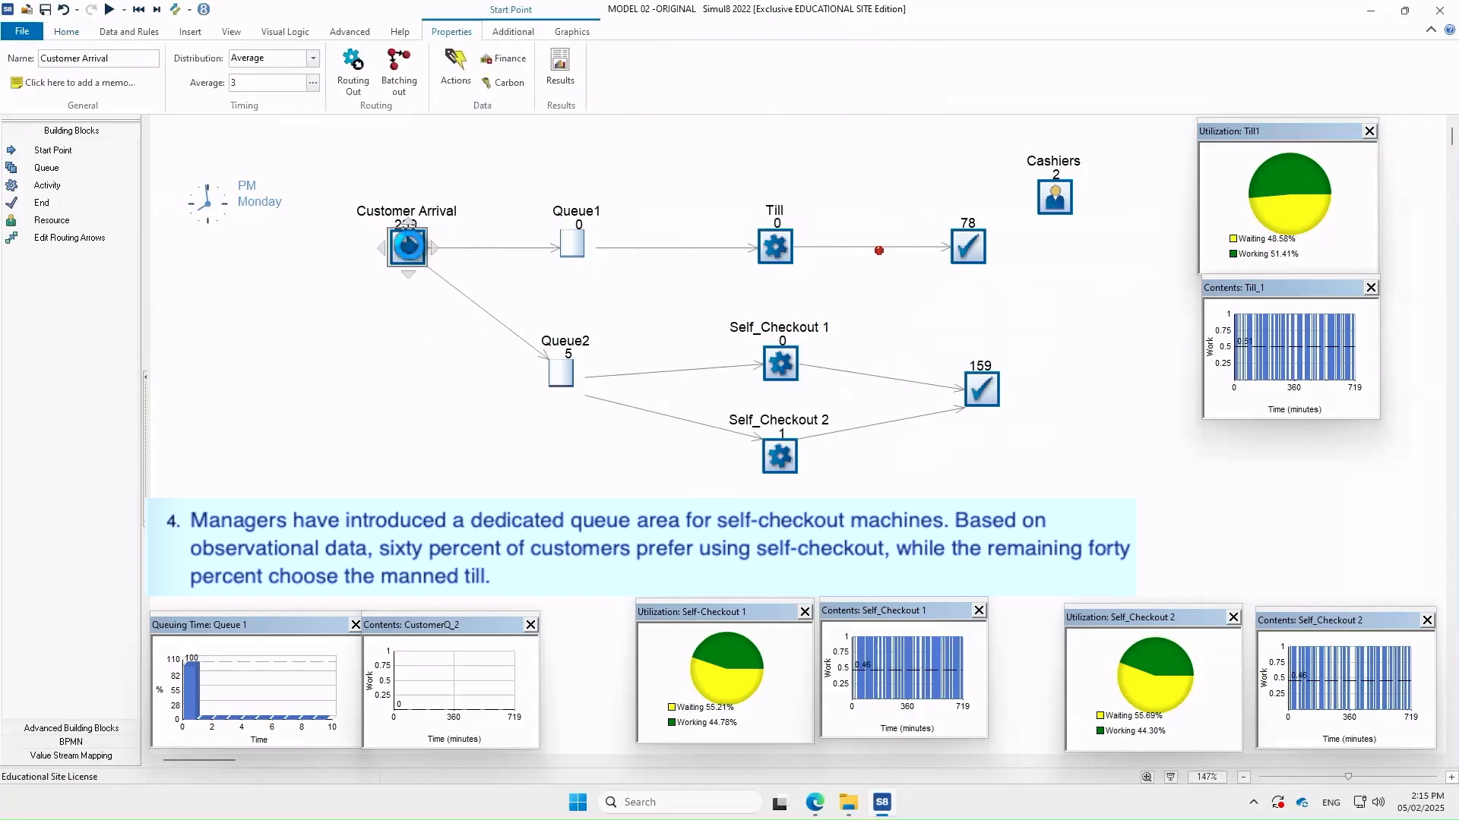
pyautogui.click(347, 335)
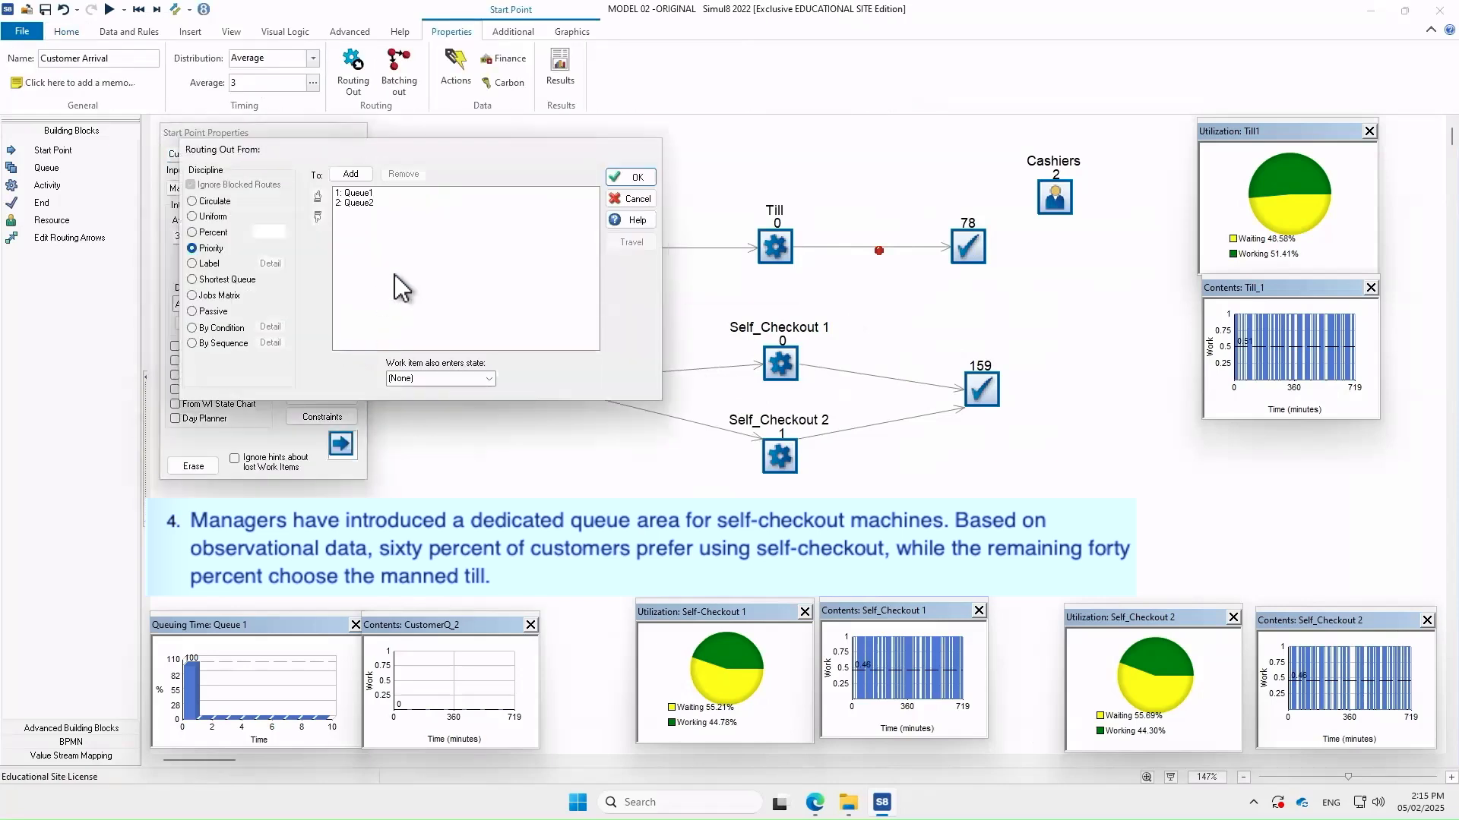
pyautogui.click(392, 195)
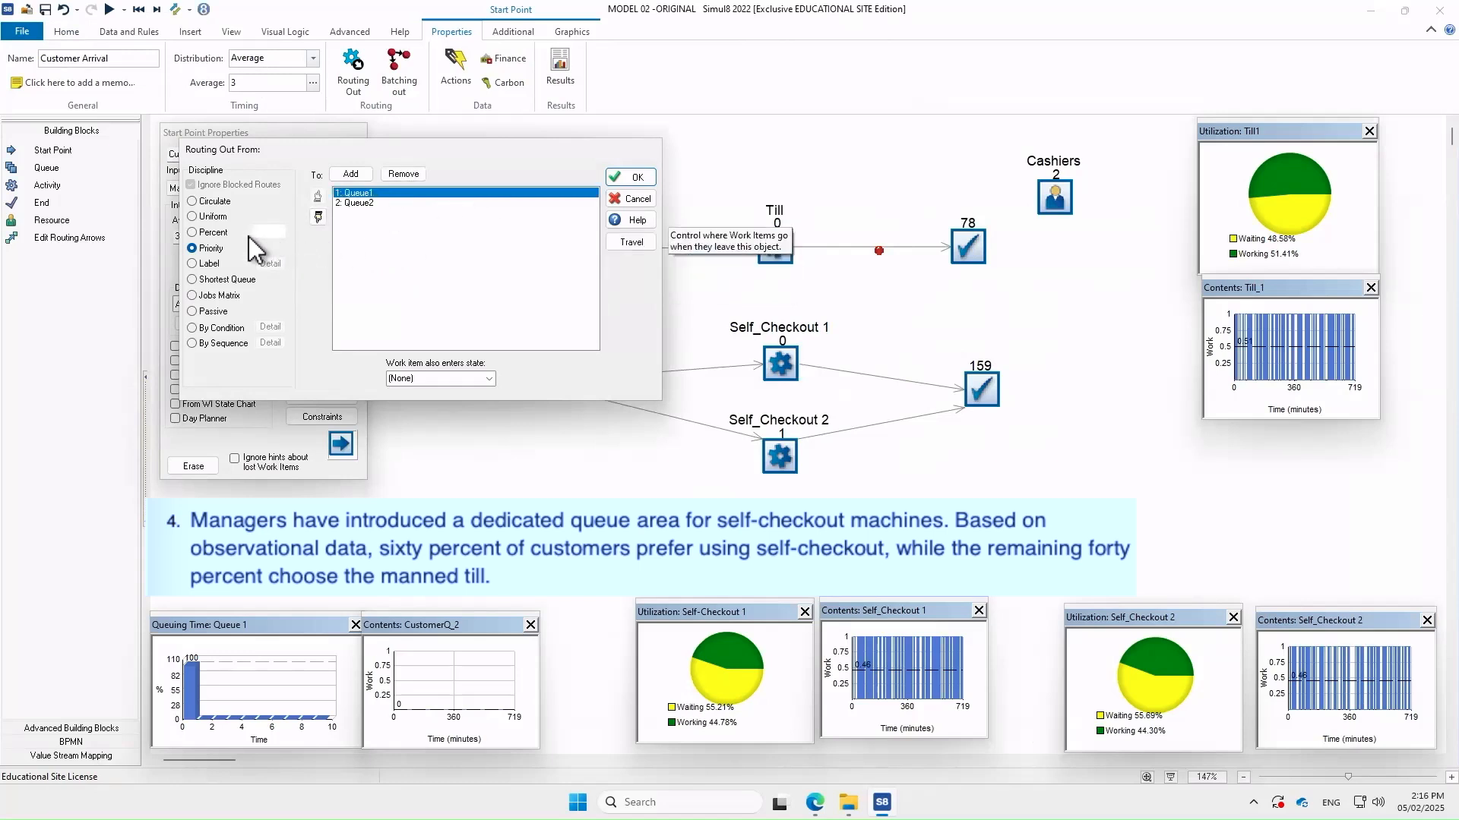
pyautogui.click(219, 237)
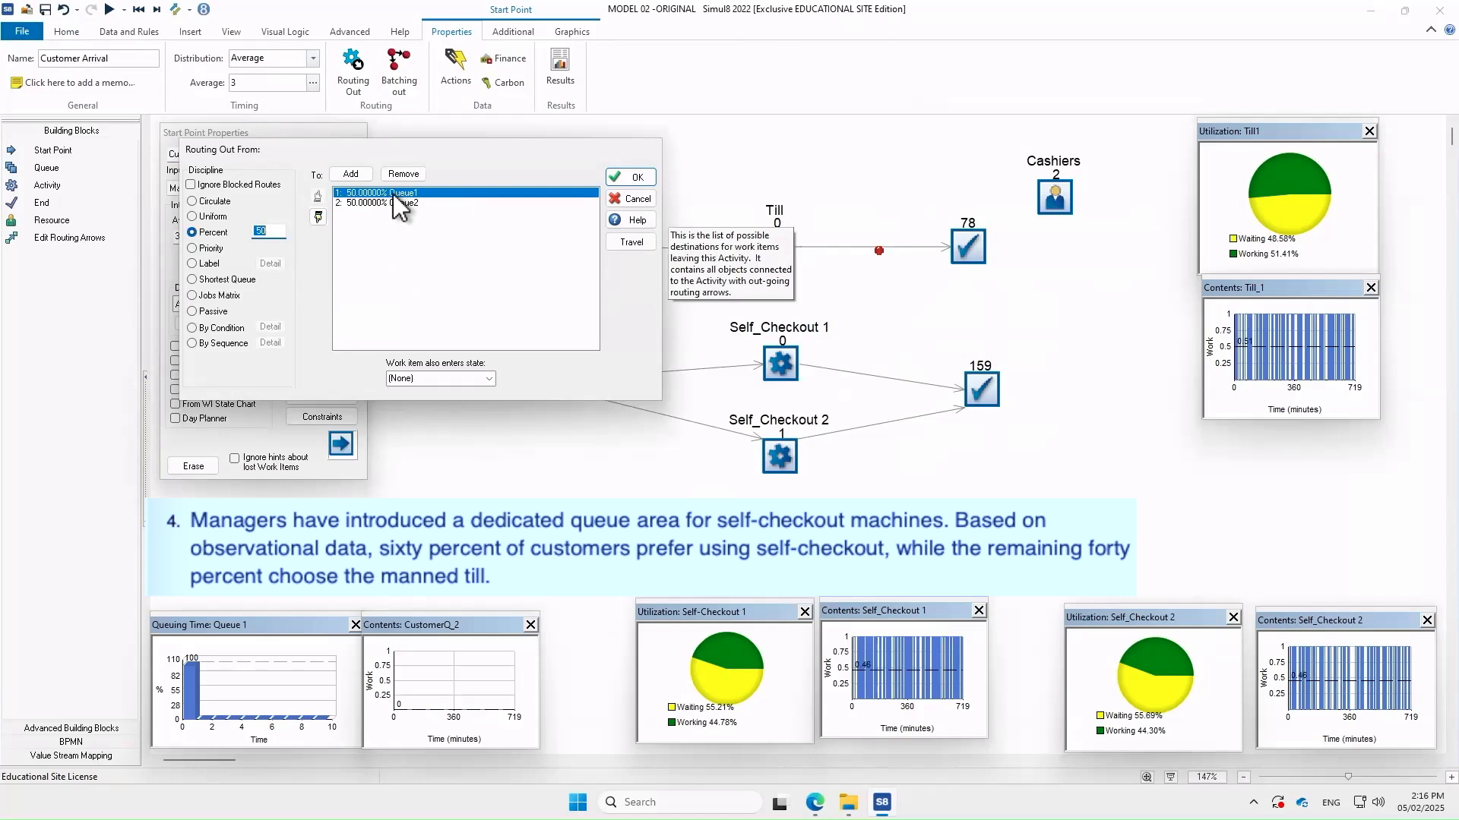
pyautogui.click(277, 230)
pyautogui.write('40')
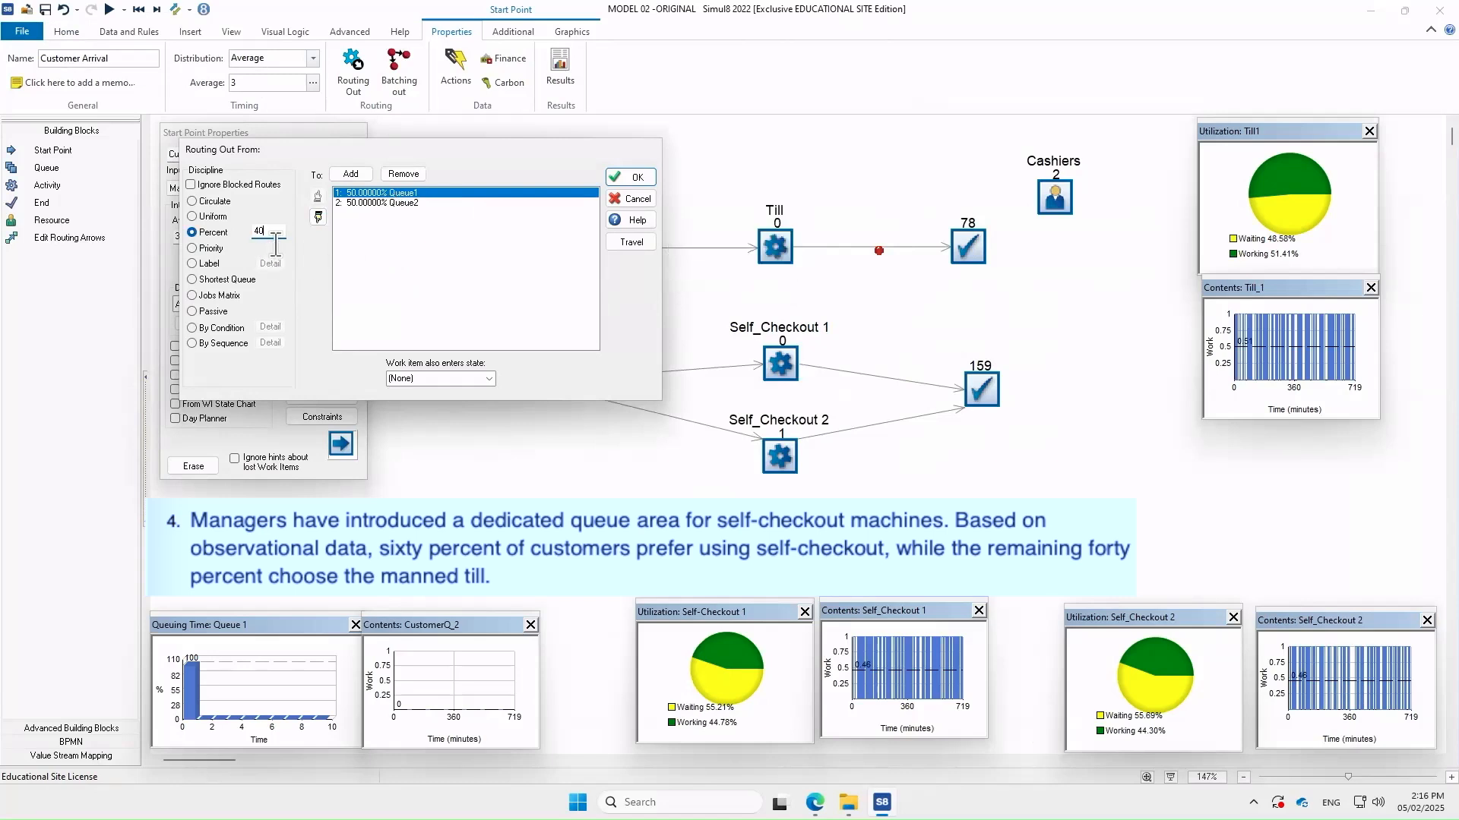
pyautogui.click(366, 248)
pyautogui.click(357, 203)
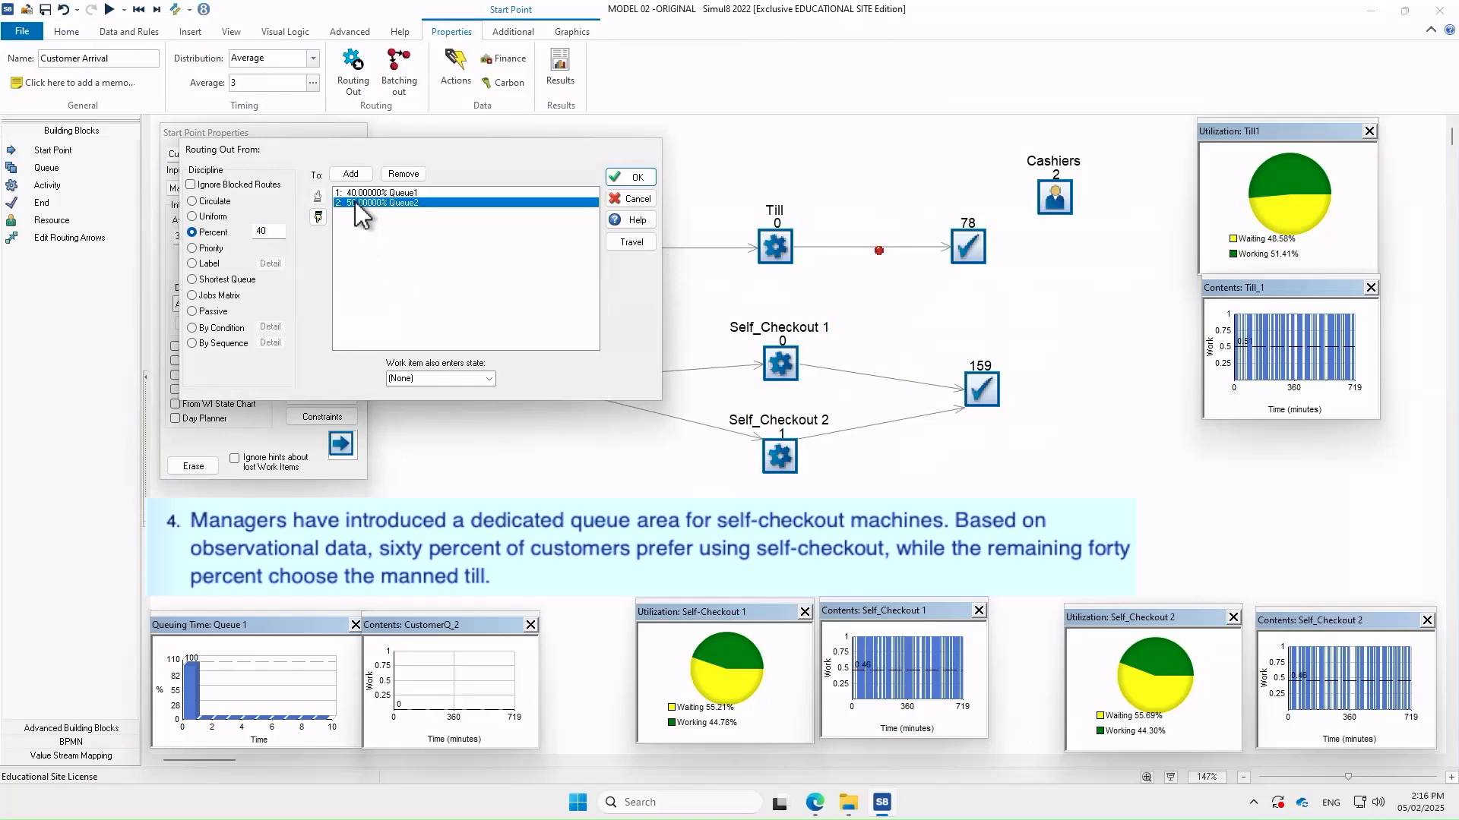
pyautogui.click(279, 230)
pyautogui.write('60')
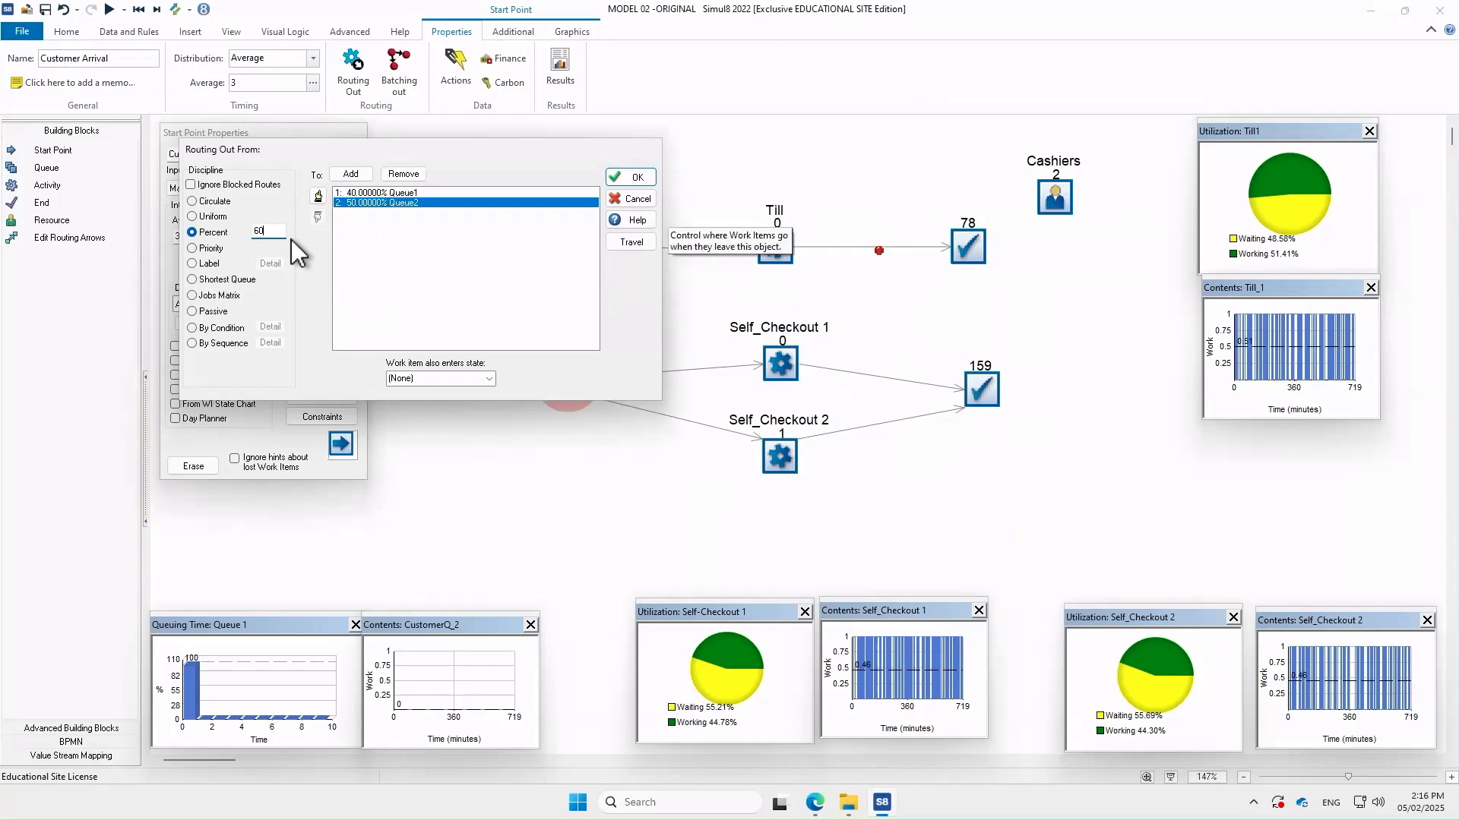
pyautogui.press('Return')
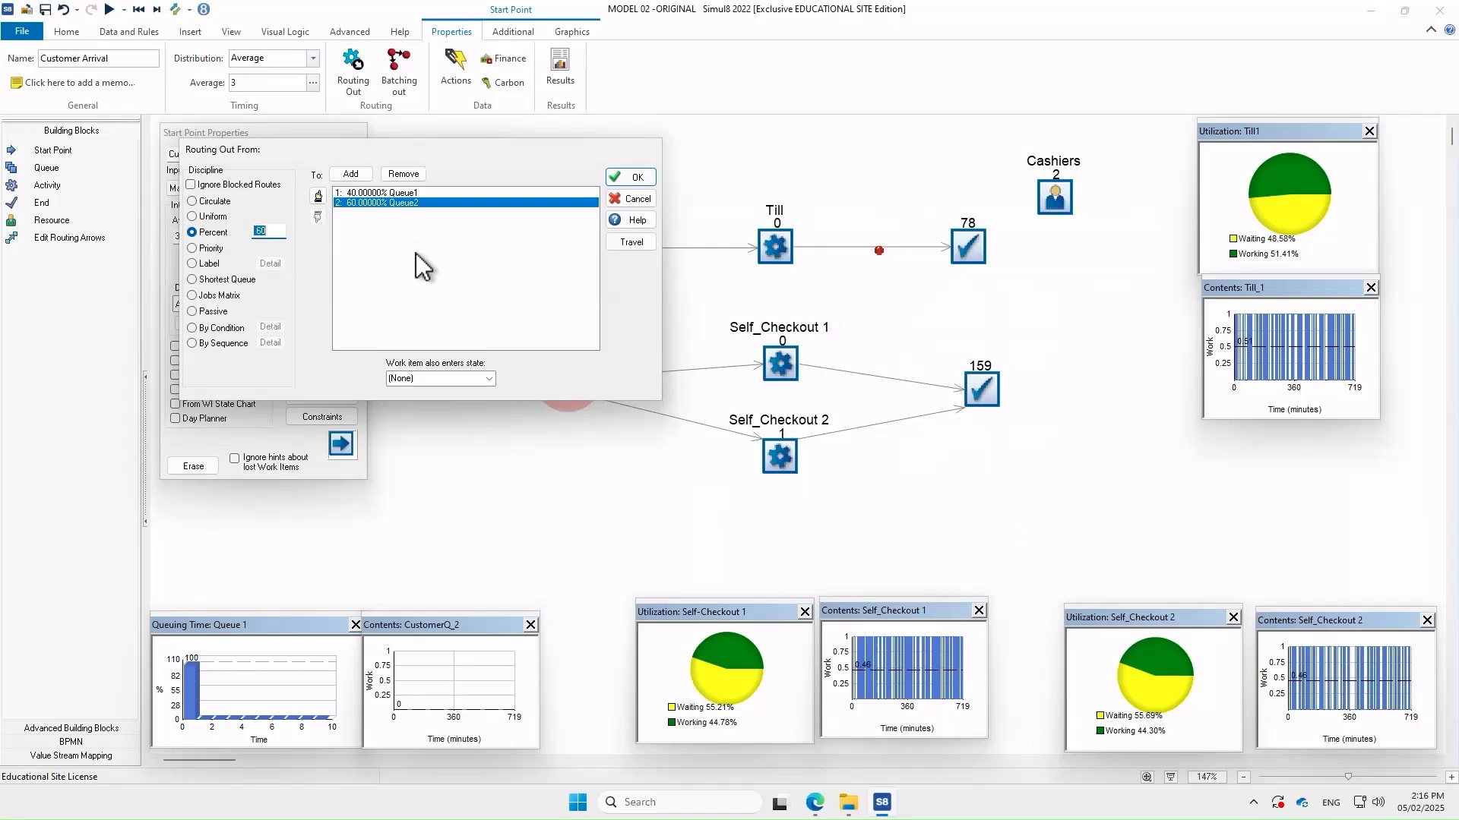
pyautogui.click(623, 178)
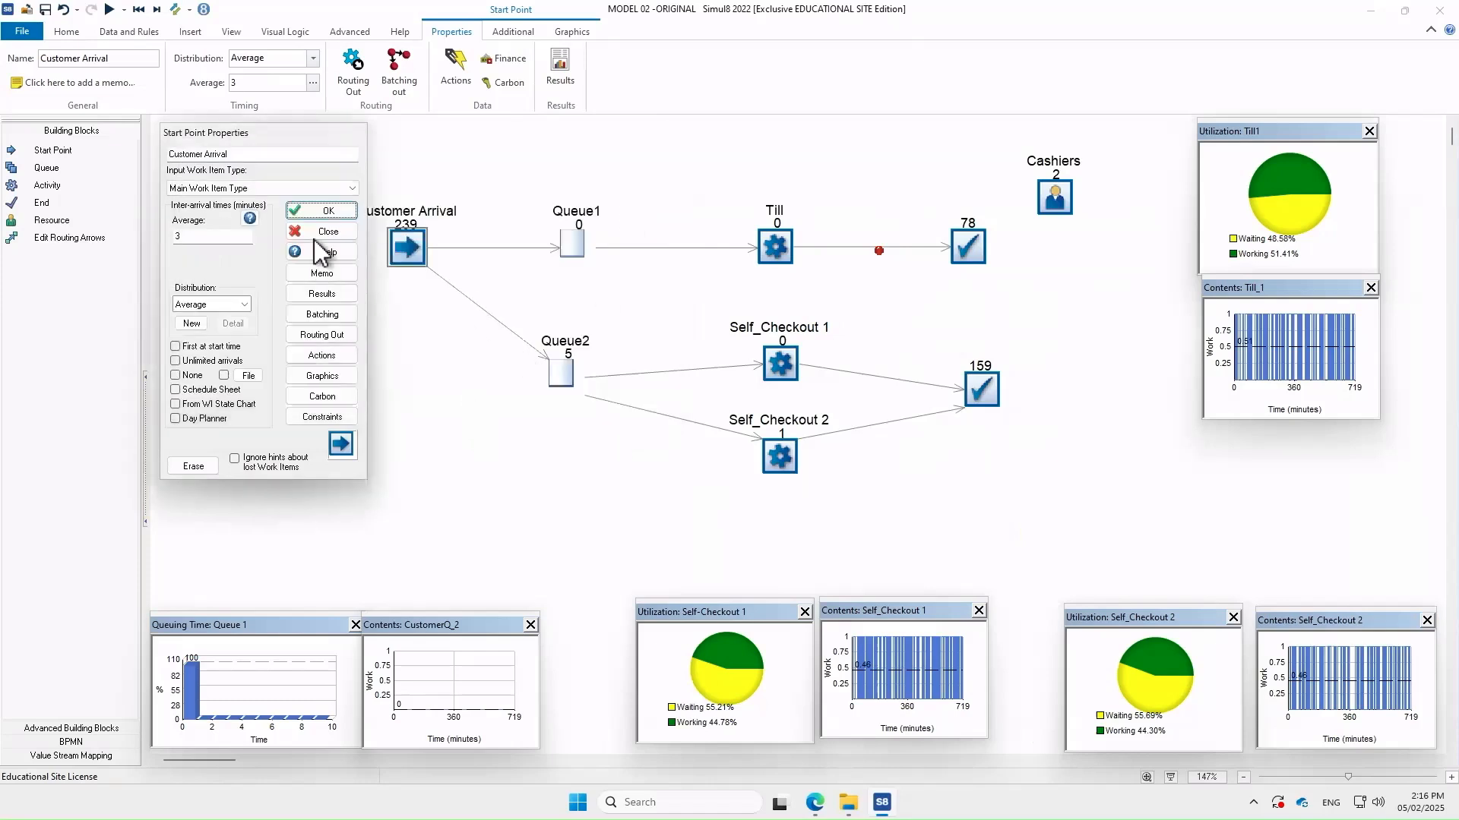
pyautogui.click(320, 212)
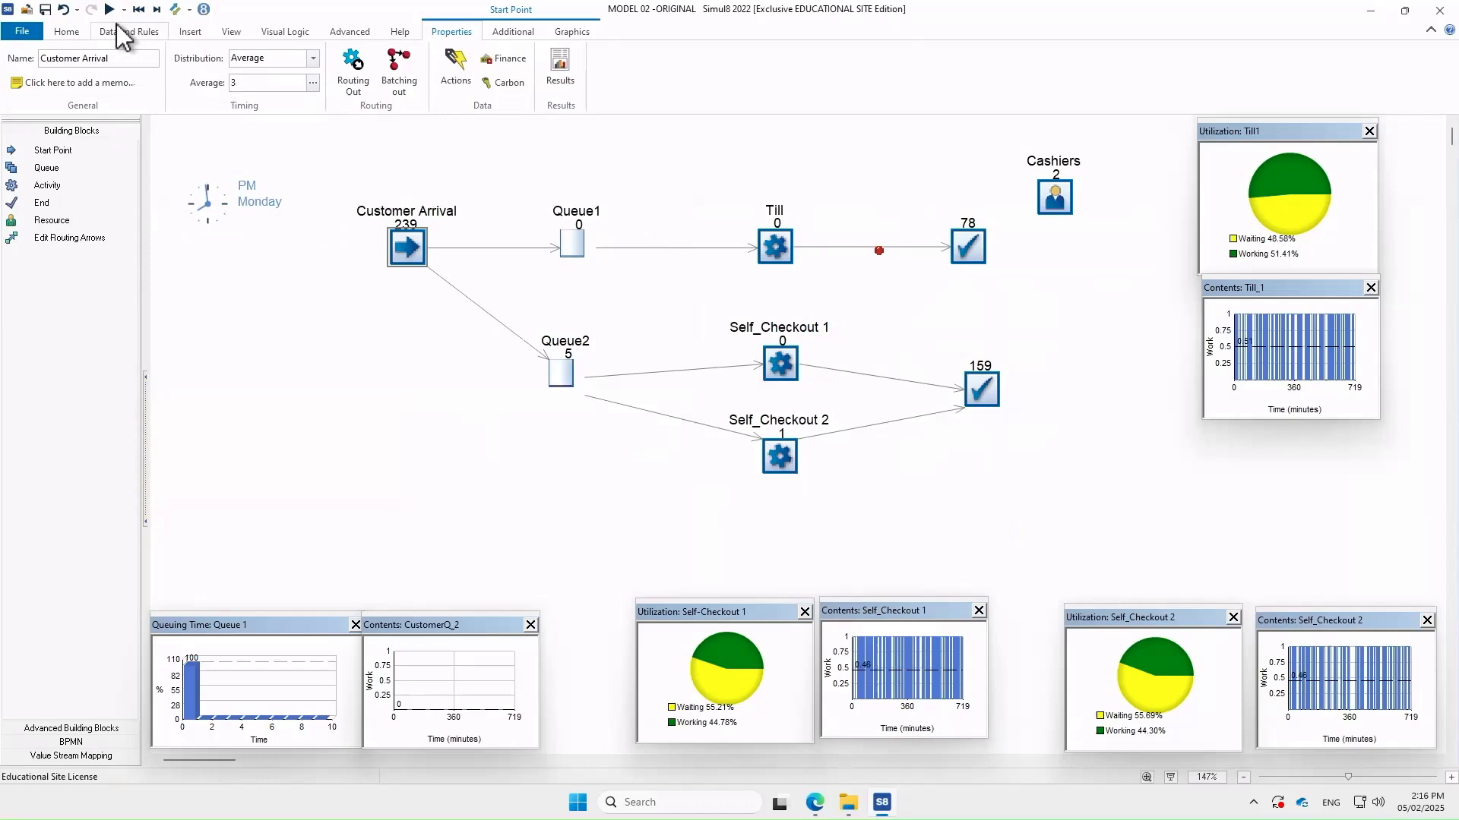
# Run the simulation with separate till and self-checkout queues
pyautogui.click(109, 10)
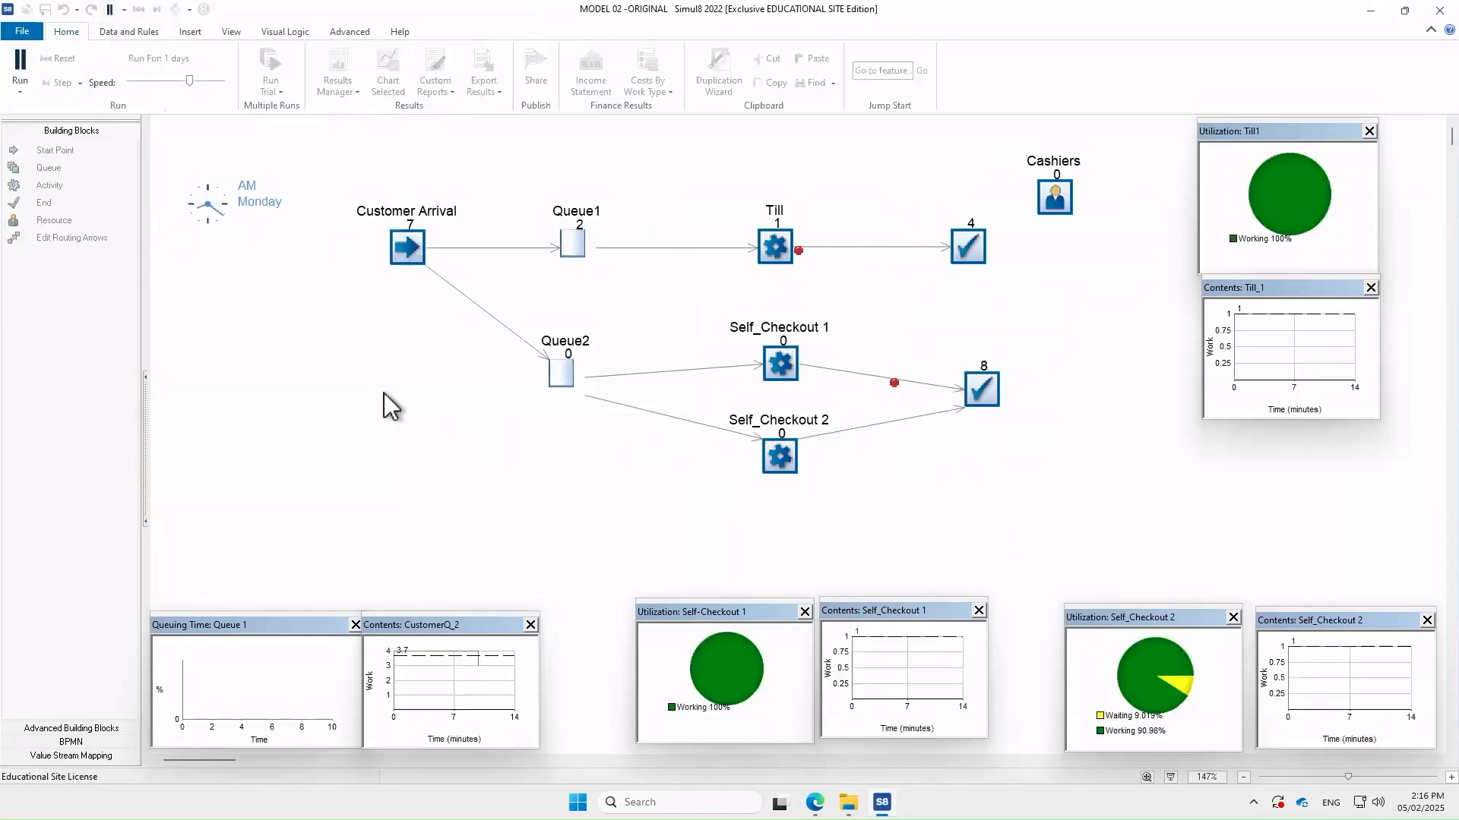
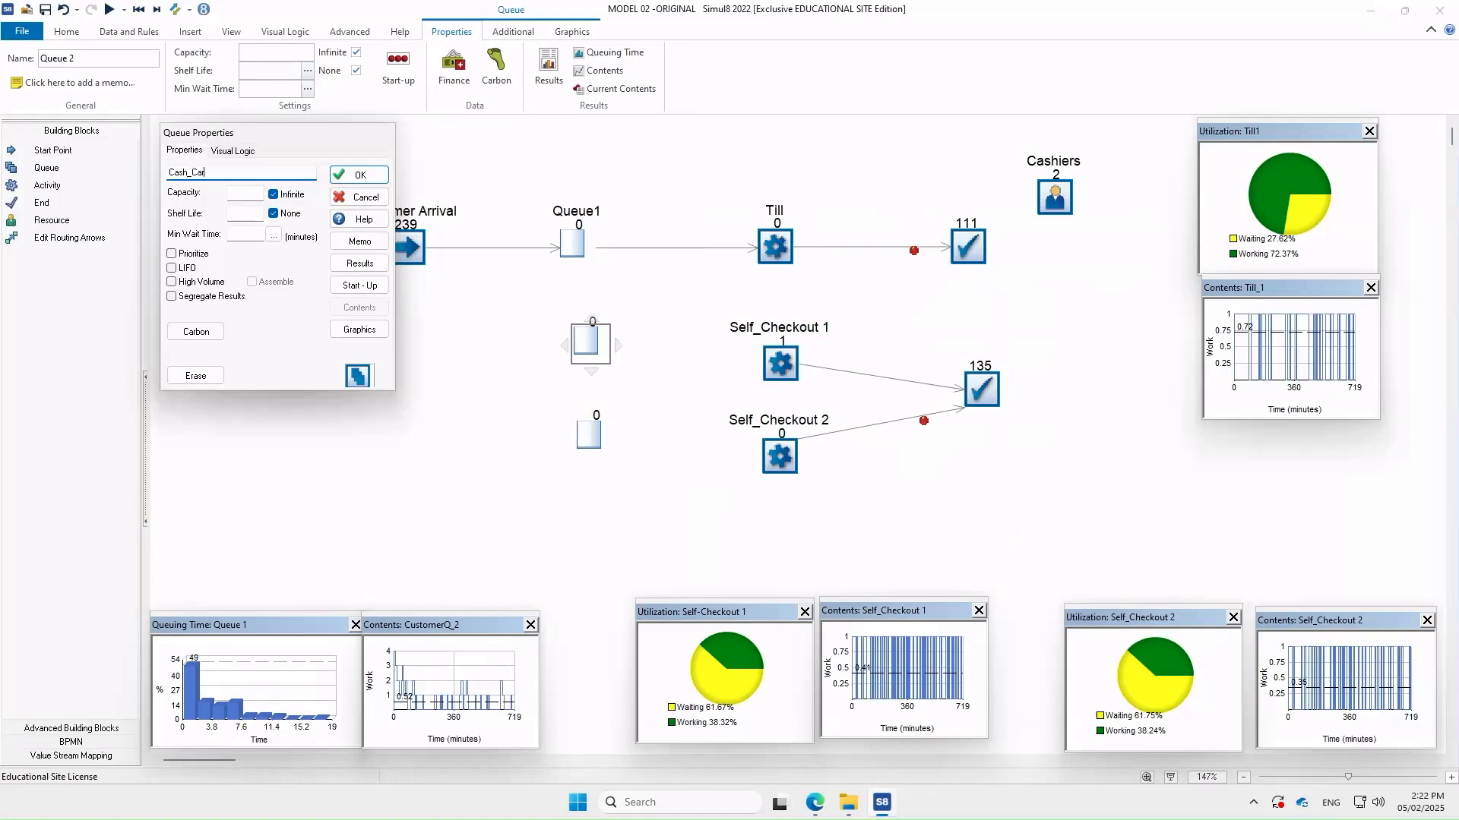
# Confirm the Cash_Card queue name and show its title above the queue
pyautogui.click(359, 175)
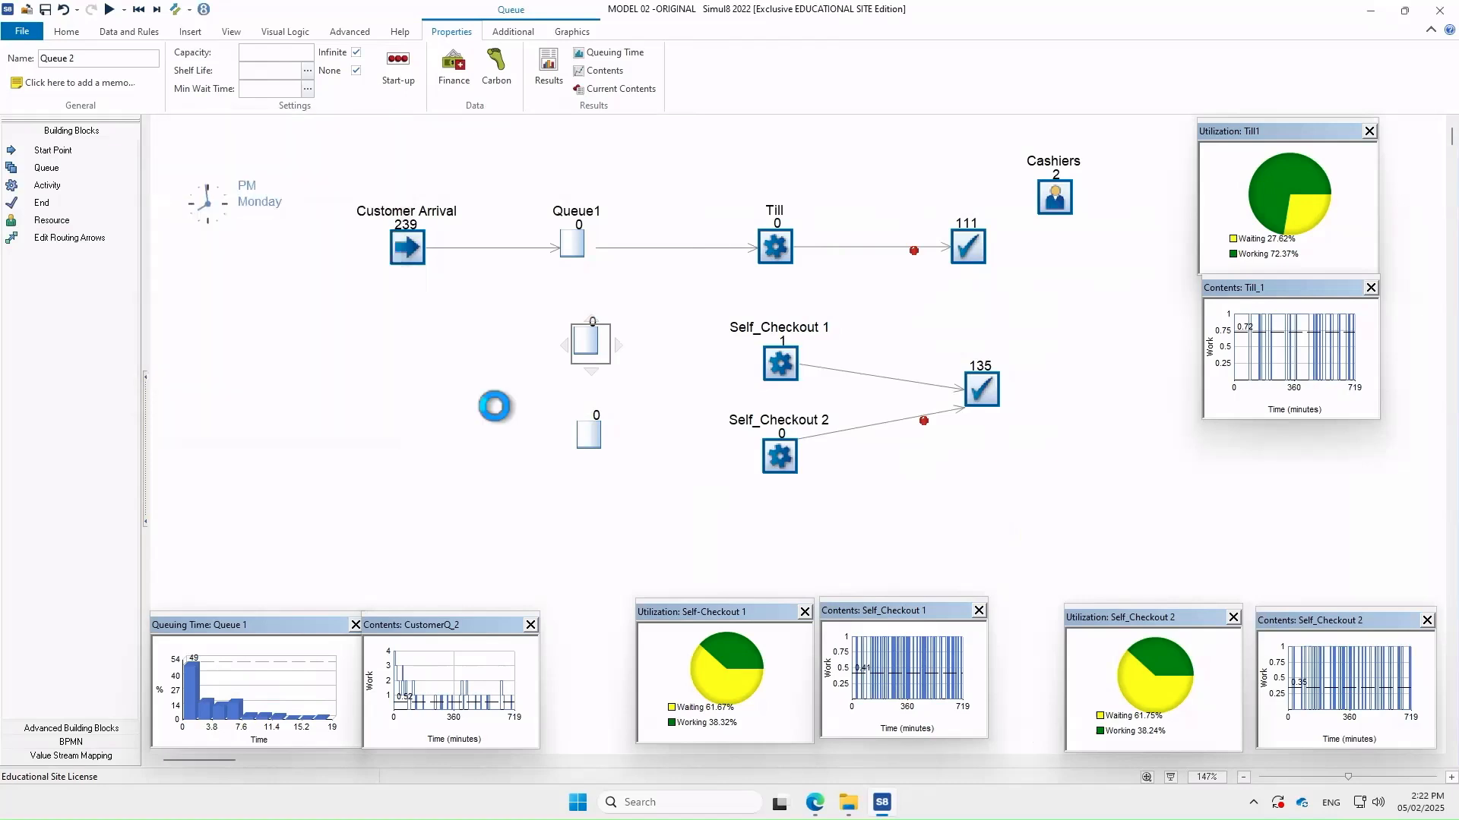
pyautogui.click(586, 344)
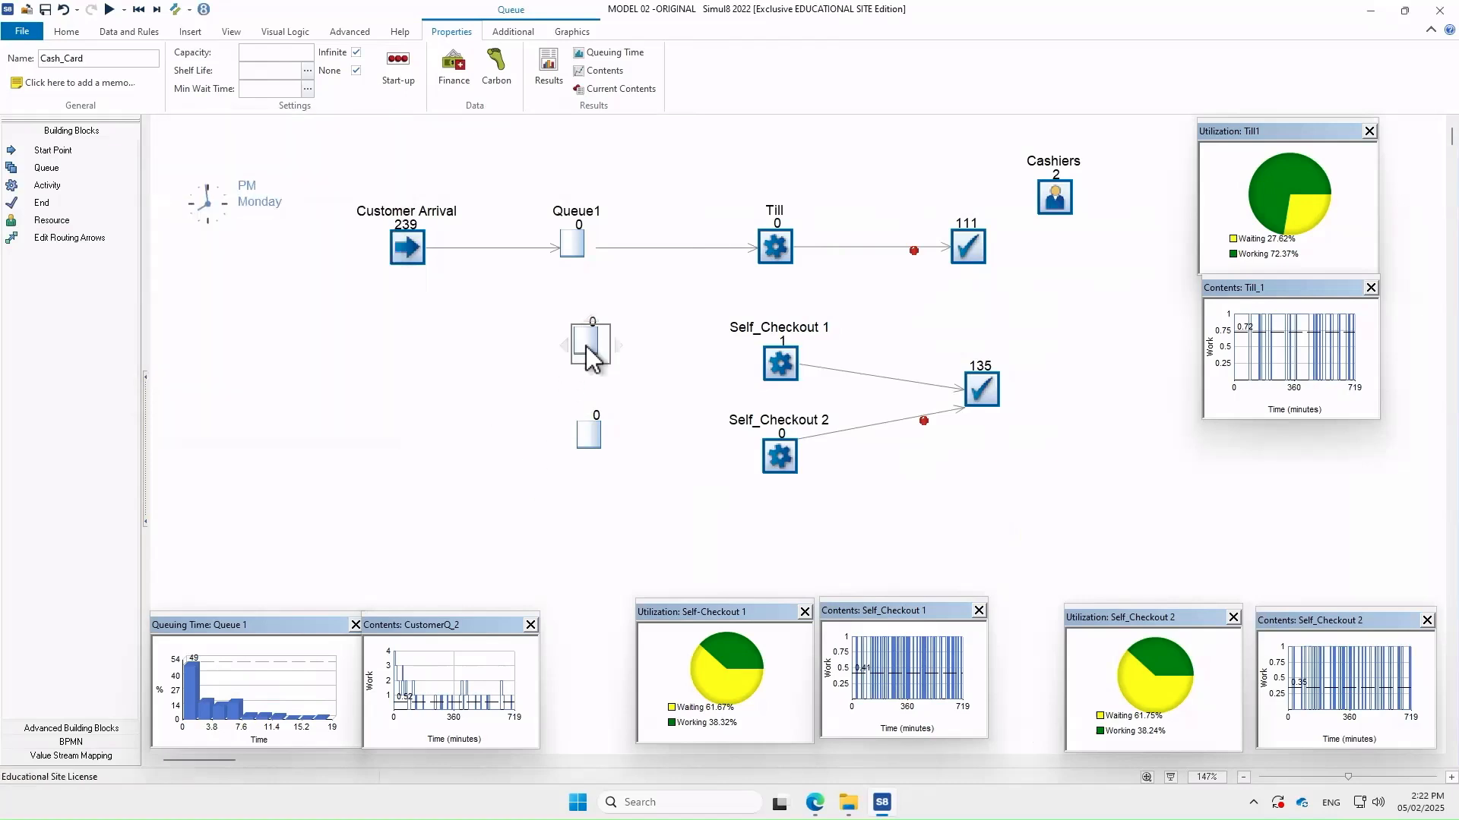
pyautogui.click(572, 31)
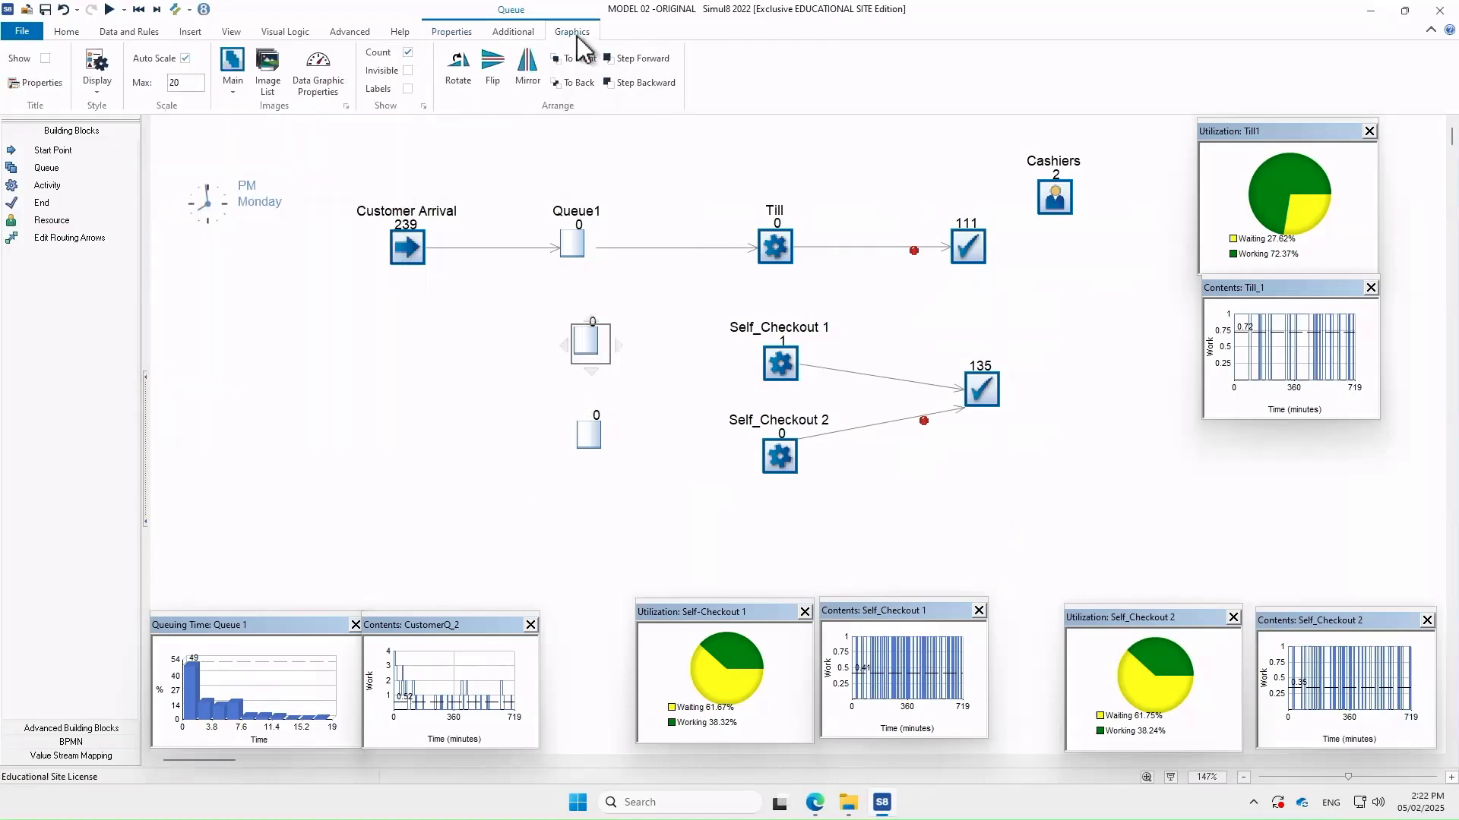
pyautogui.click(45, 59)
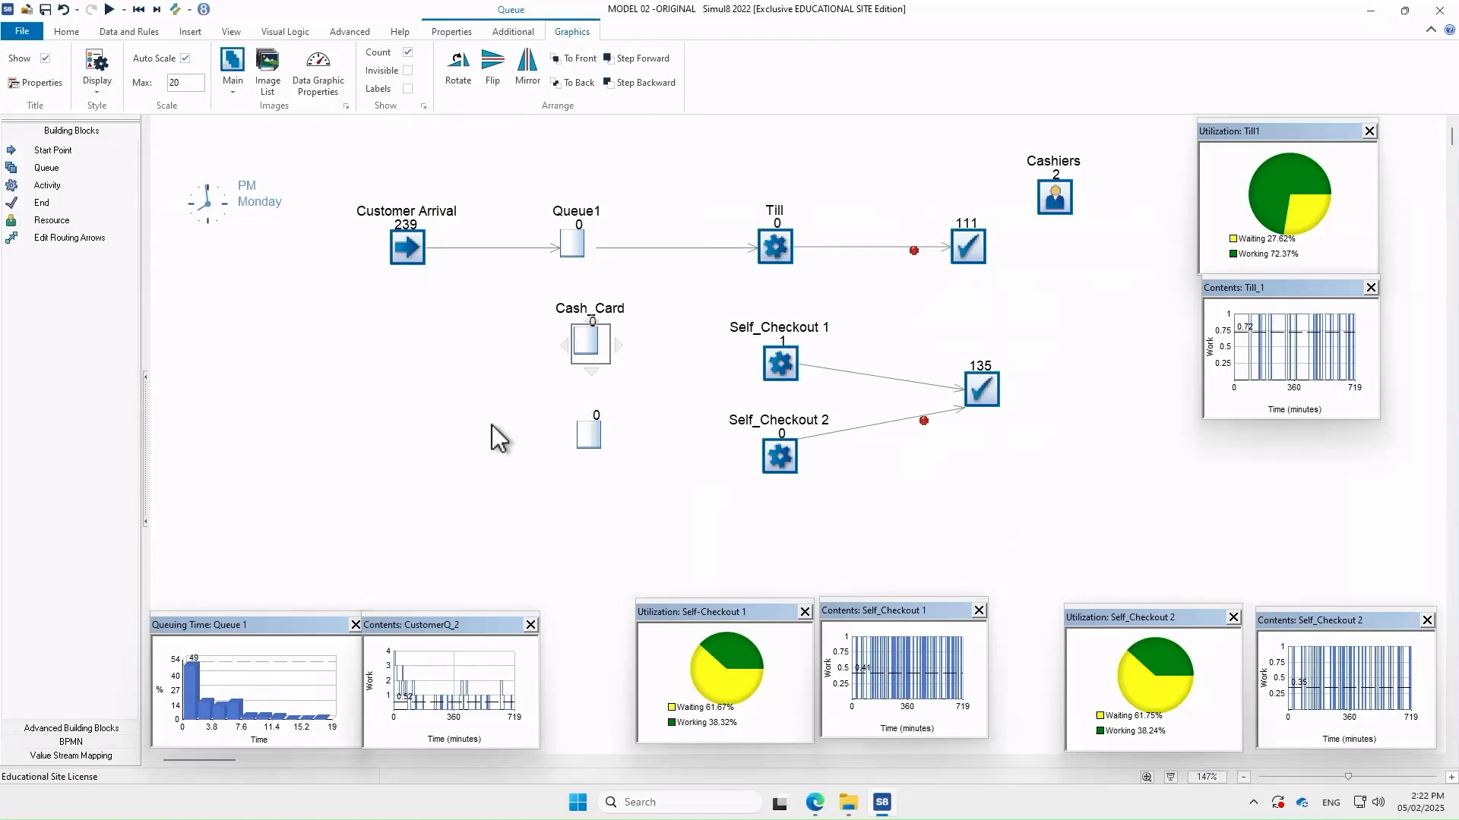
# Rename Queue 3 to 'Card only'
pyautogui.doubleClick(588, 439)
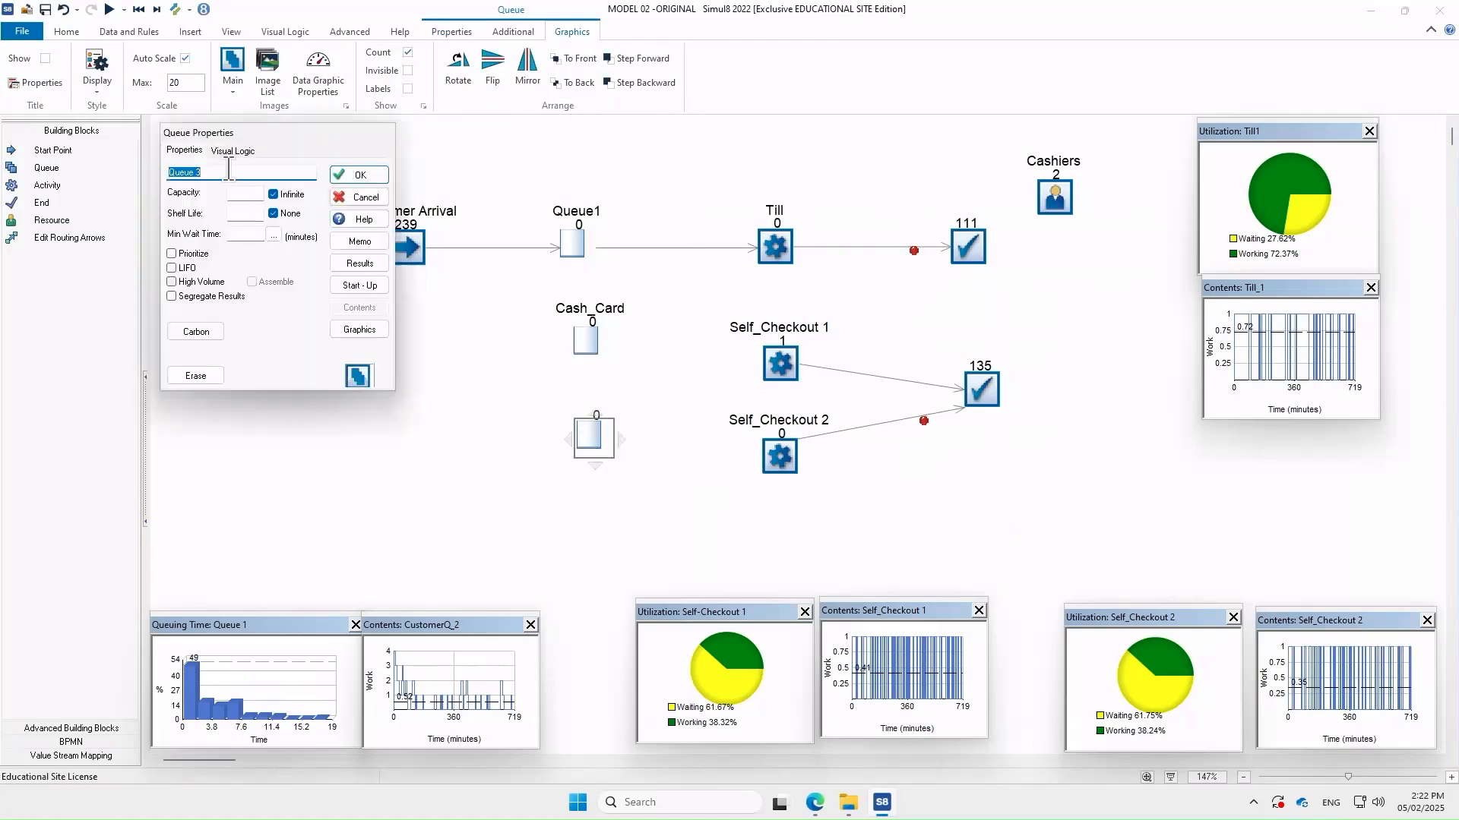
pyautogui.moveTo(203, 171); pyautogui.dragTo(13, 169)
pyautogui.write('Card only')
pyautogui.click(360, 175)
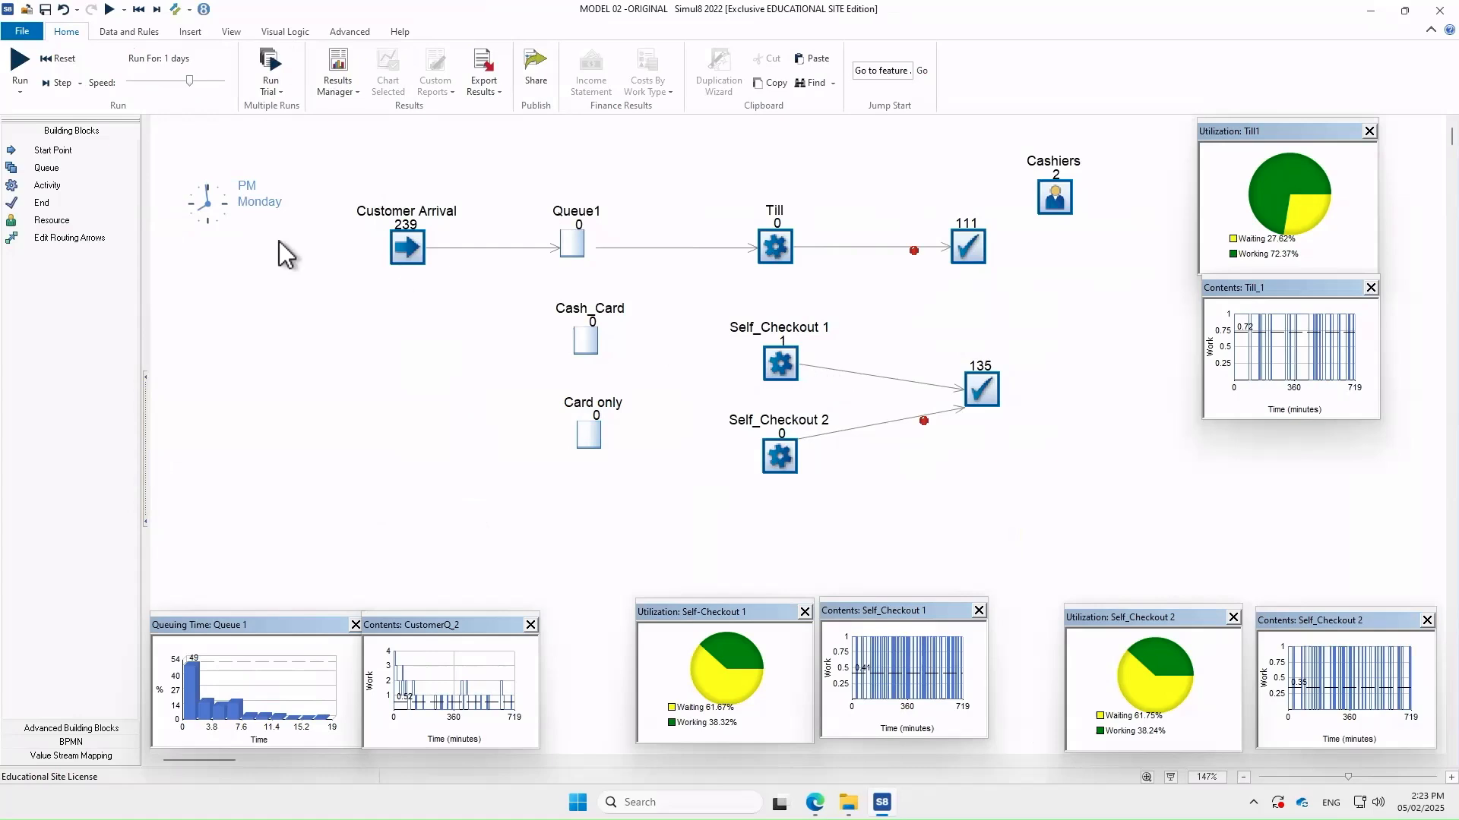
# Route Customer Arrival to both the Cash_Card and Card only queues
pyautogui.click(90, 238)
pyautogui.click(407, 246)
pyautogui.click(585, 340)
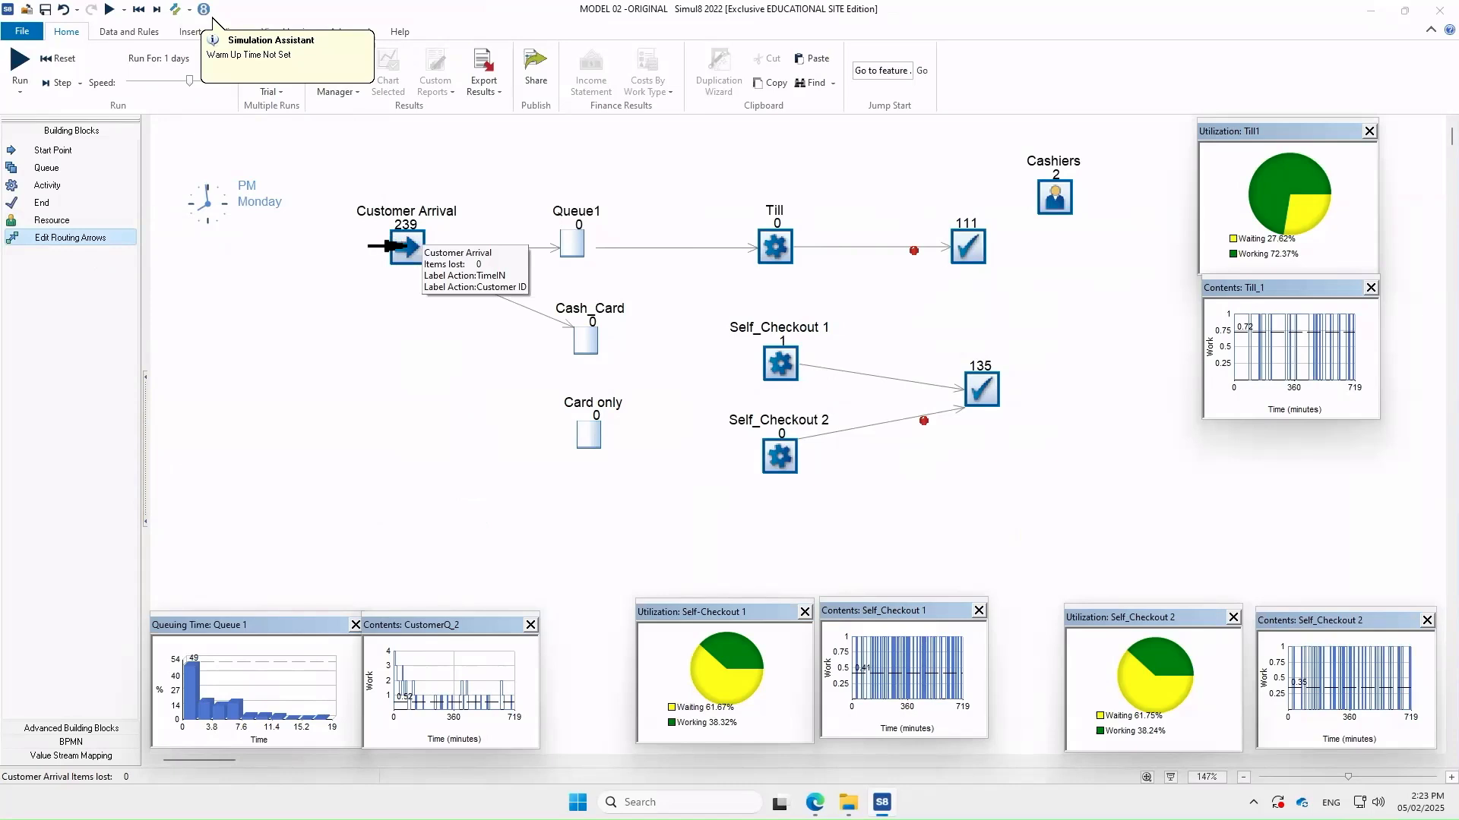
pyautogui.click(399, 243)
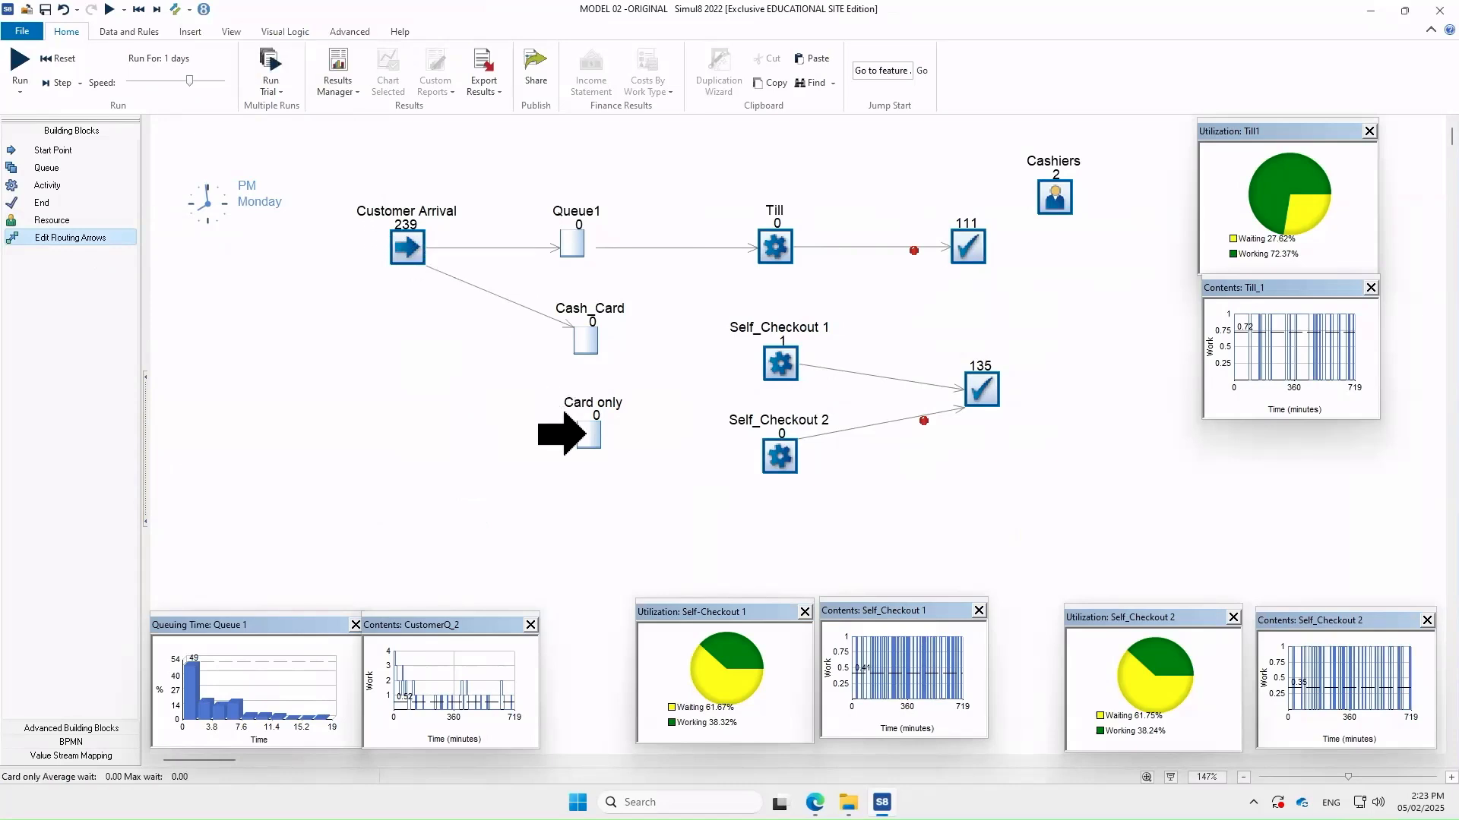
pyautogui.click(589, 437)
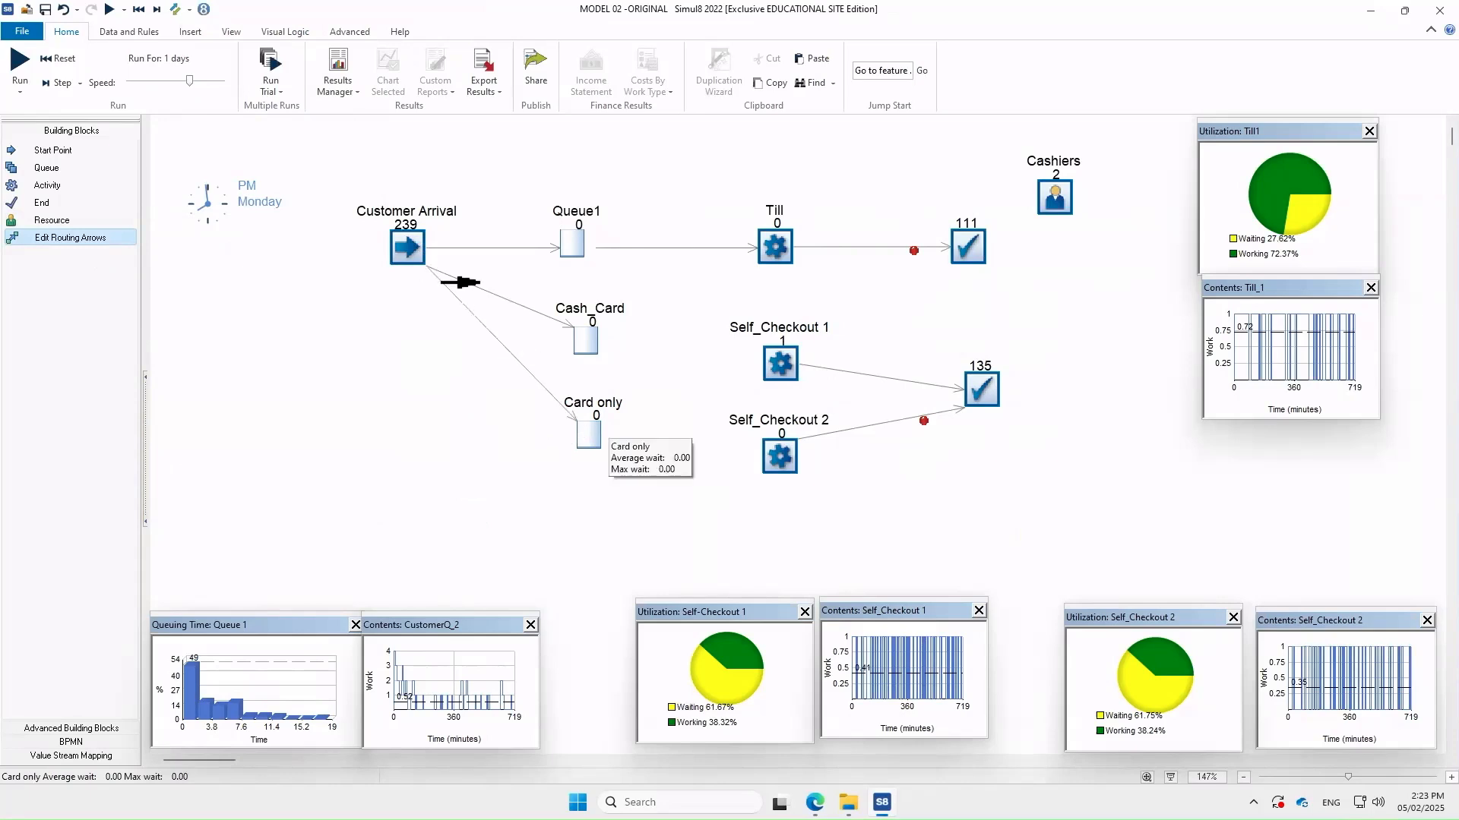
# Route Cash_Card to Self_Checkout 1 and Card only to Self_Checkout 2
pyautogui.click(587, 339)
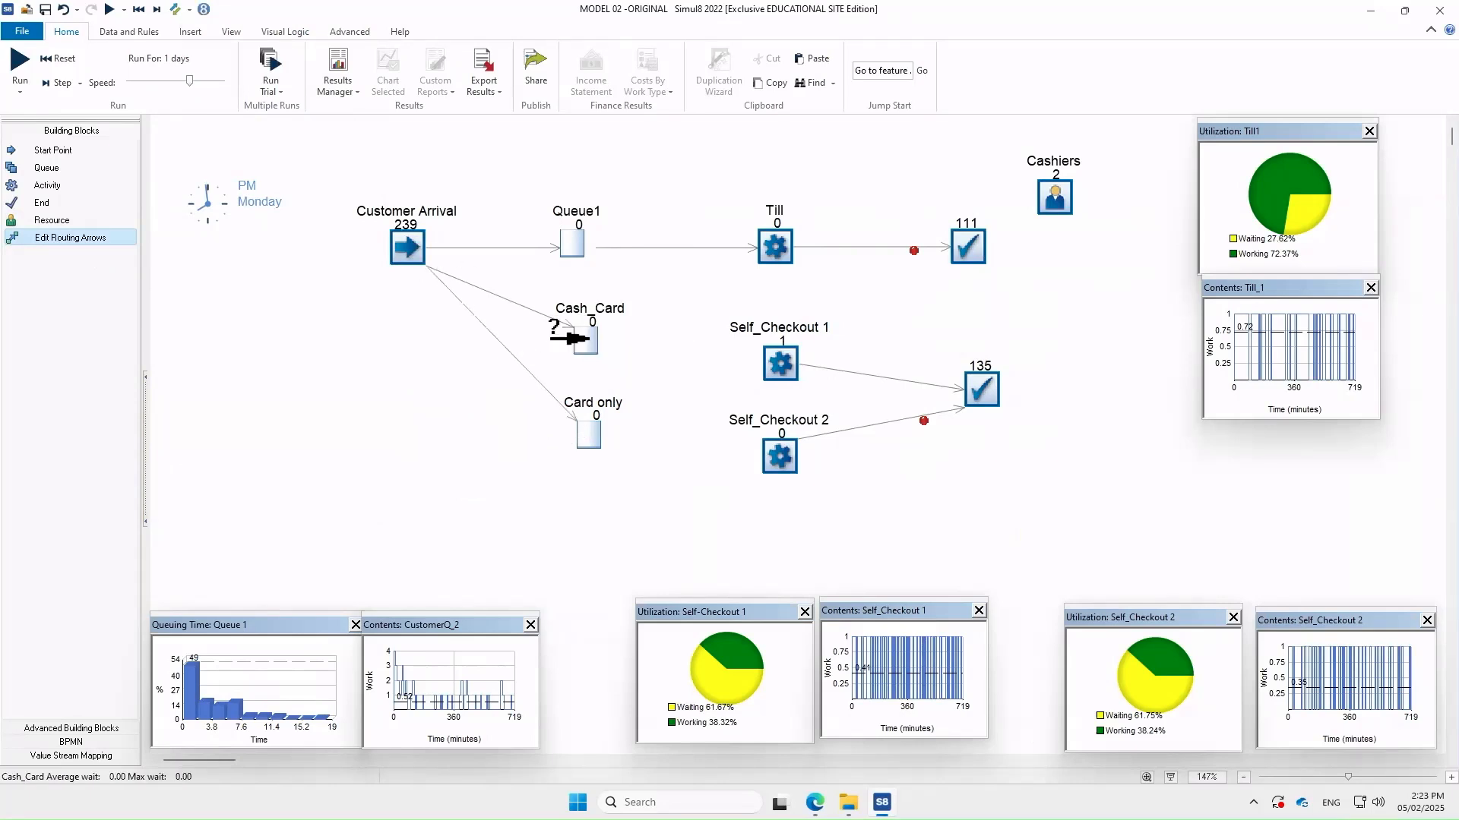
pyautogui.click(771, 357)
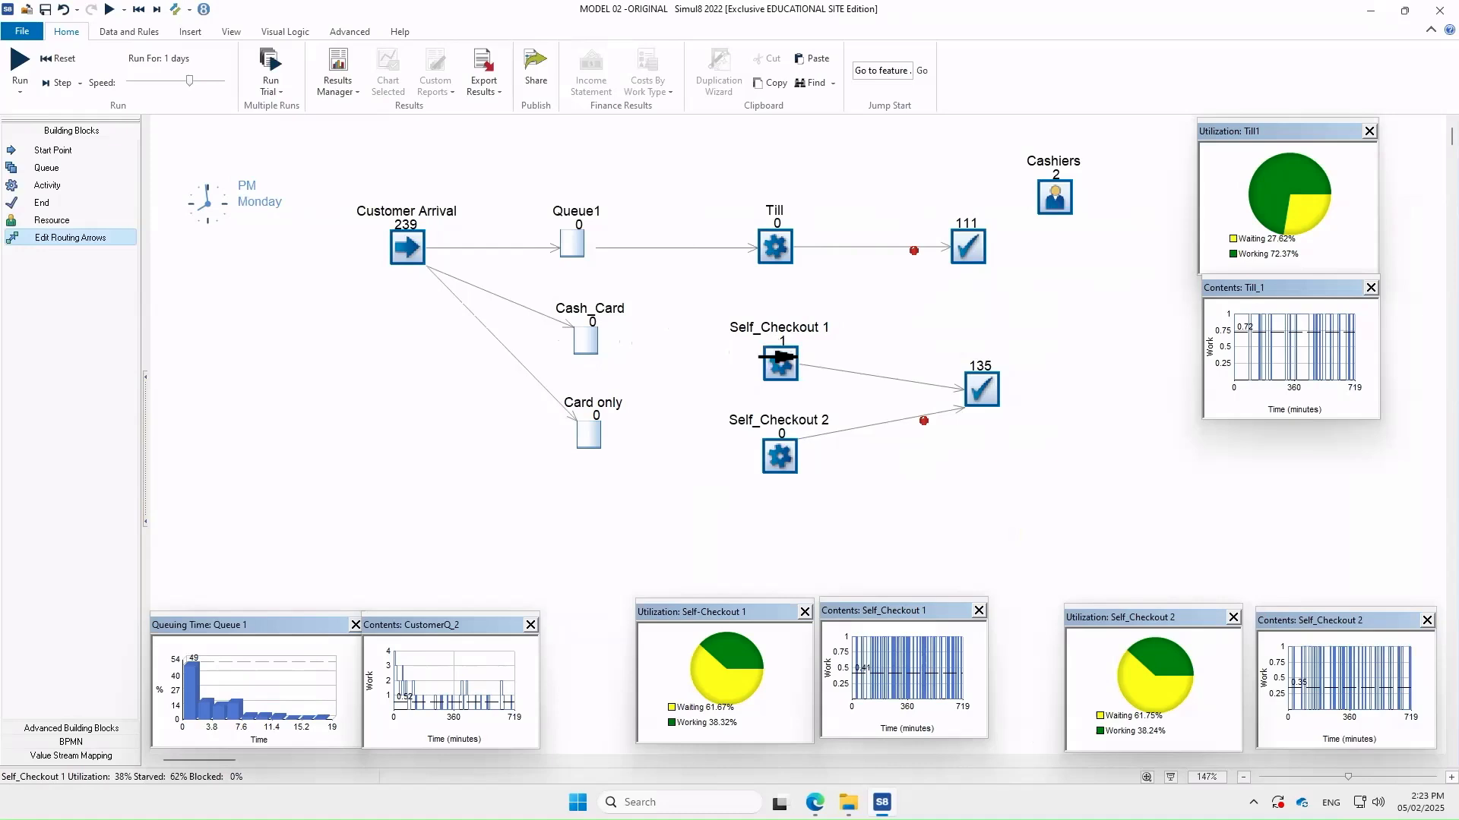
pyautogui.click(578, 431)
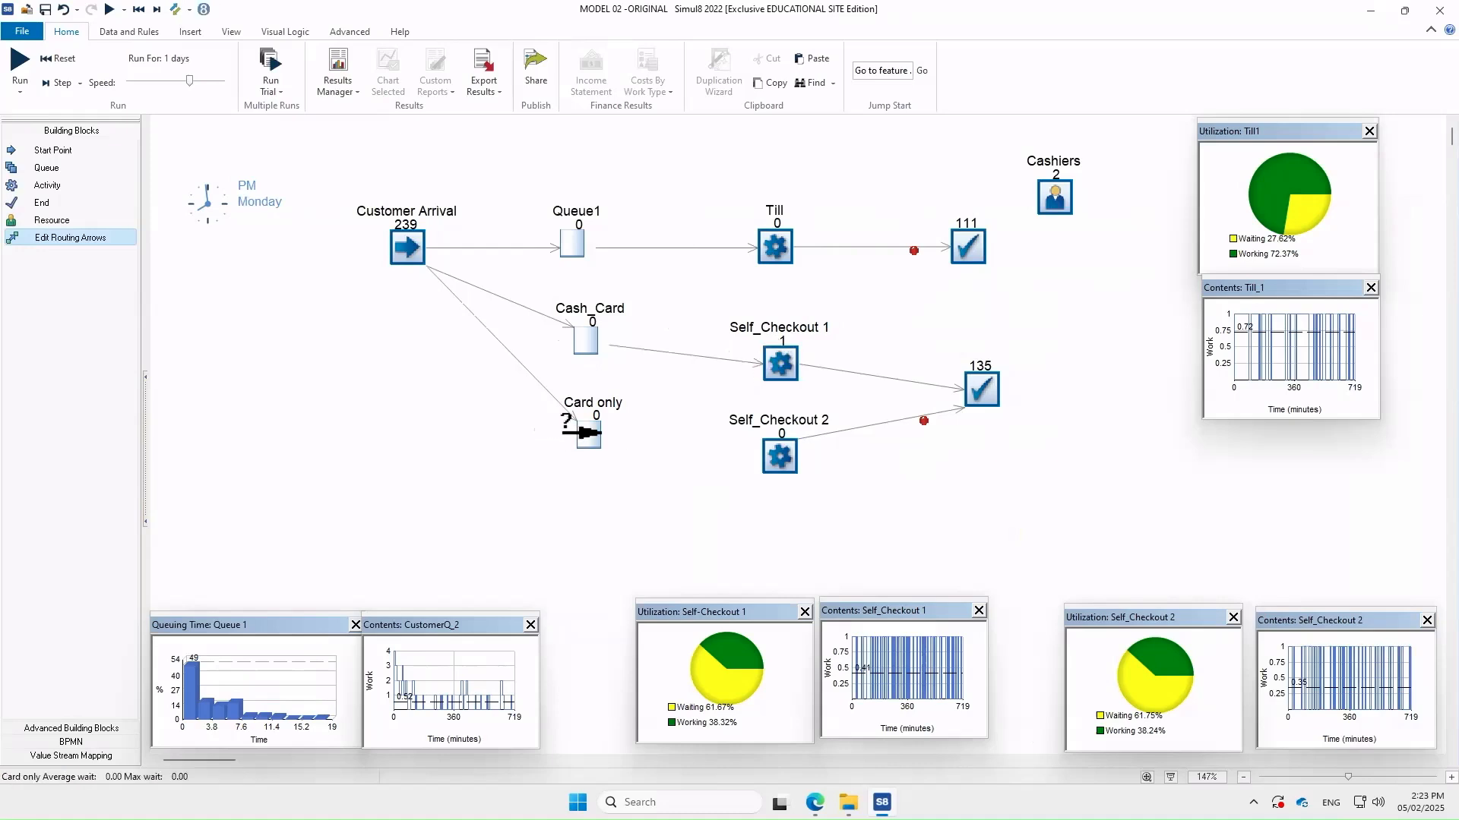
pyautogui.click(778, 452)
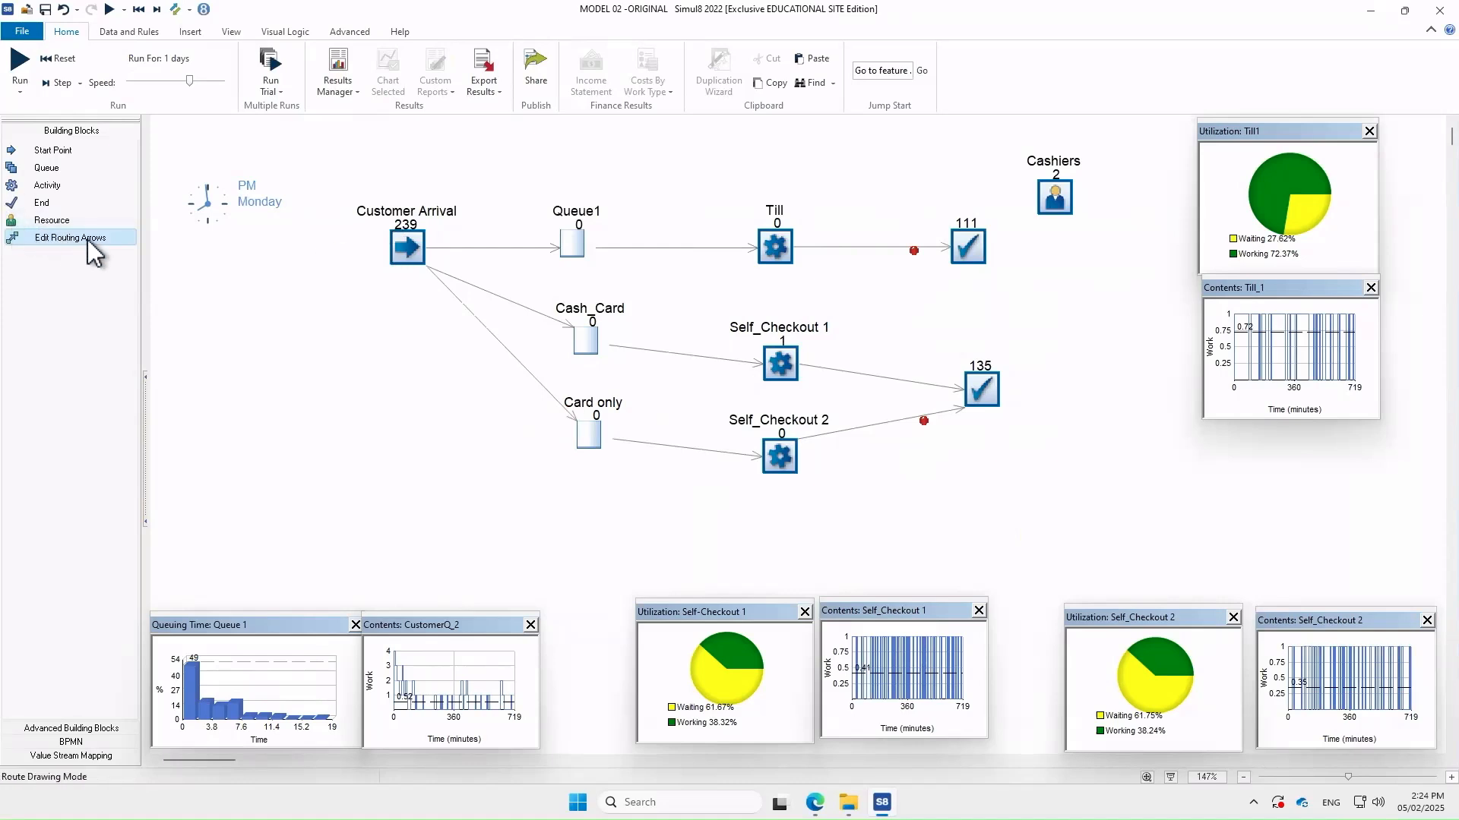
# In Customer Arrival's routing out, set the Queue1 share to 40%
pyautogui.click(412, 257)
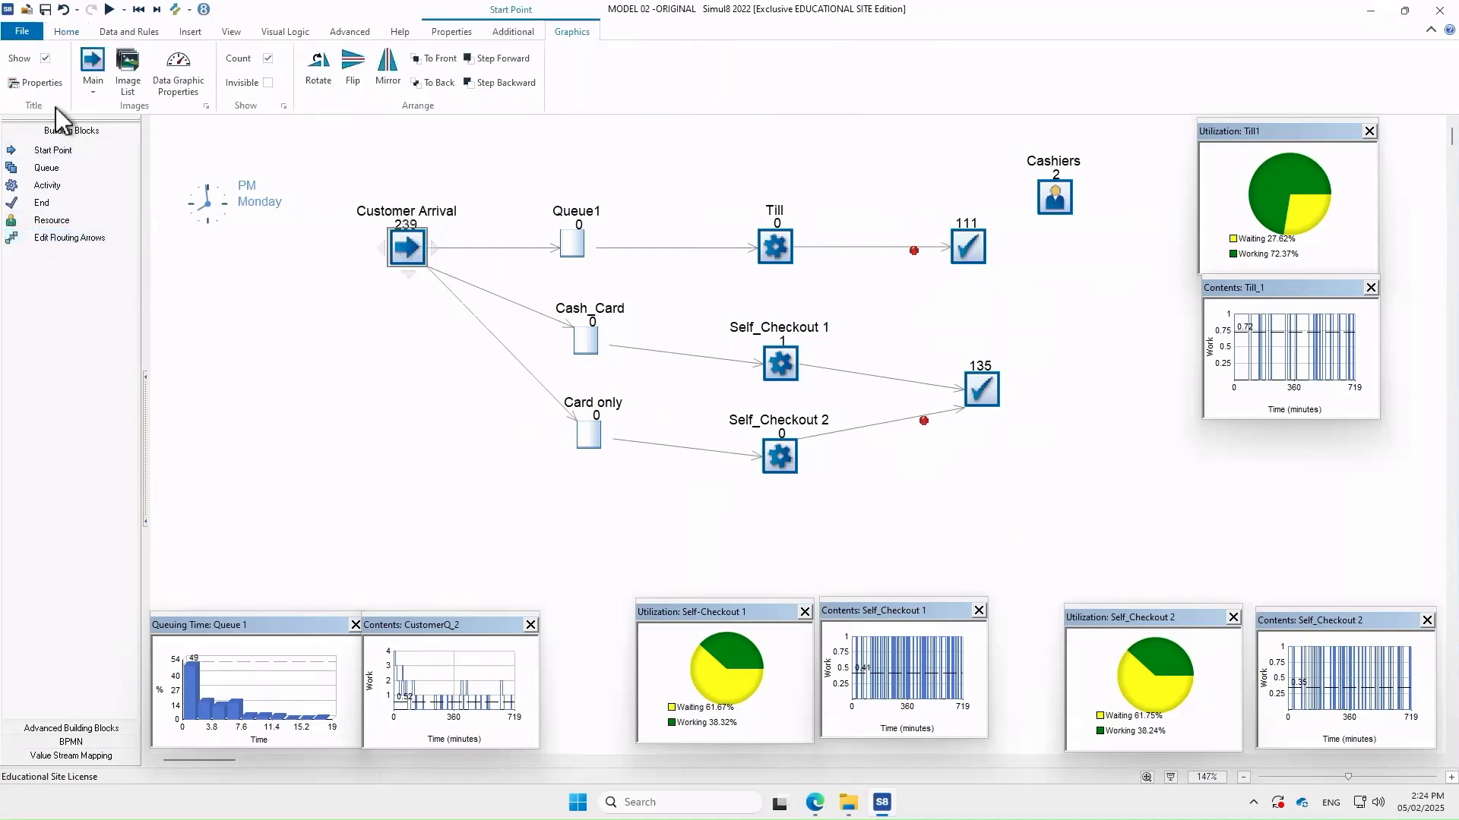
pyautogui.doubleClick(404, 253)
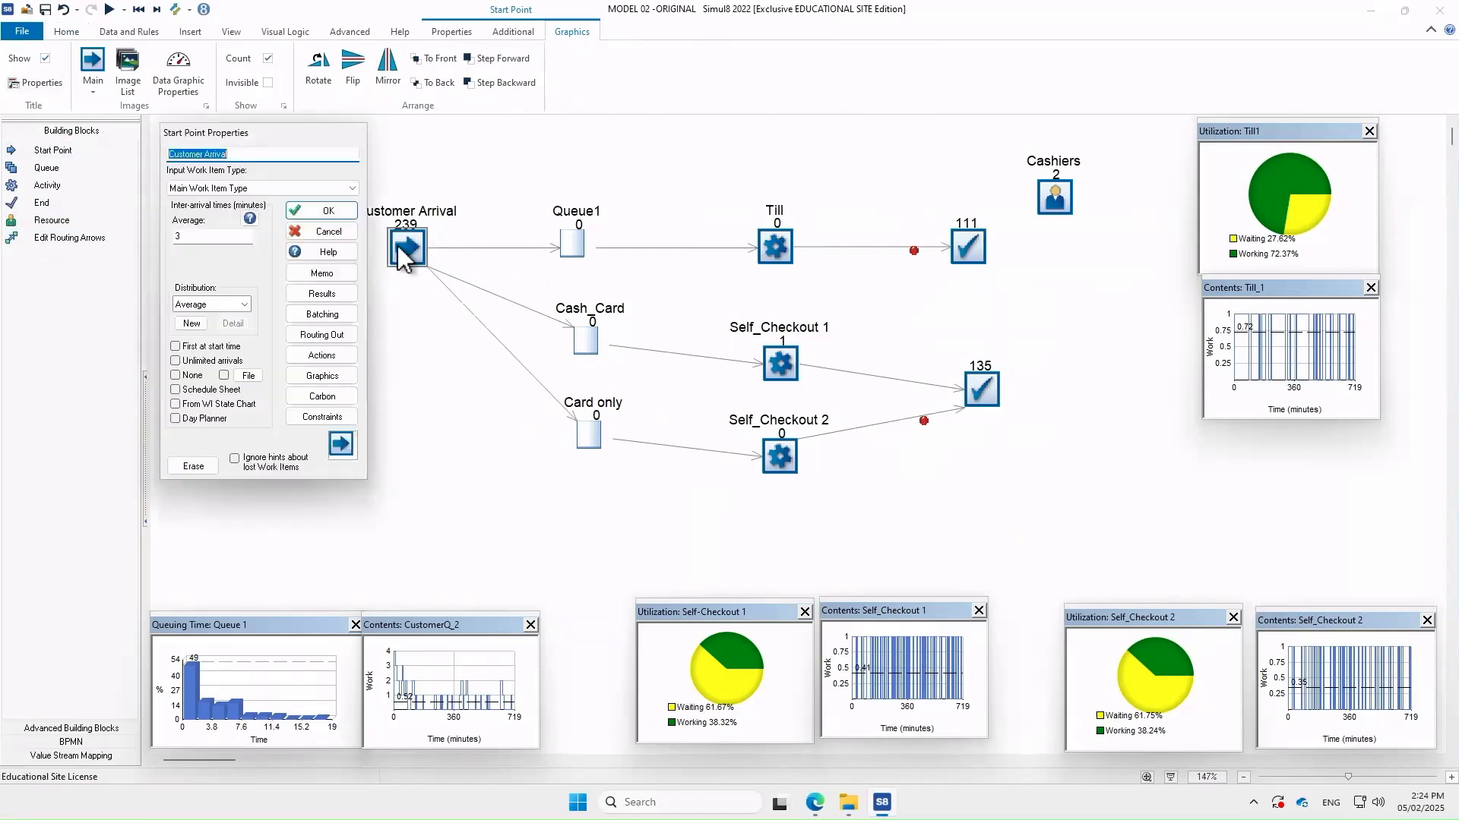
pyautogui.click(334, 335)
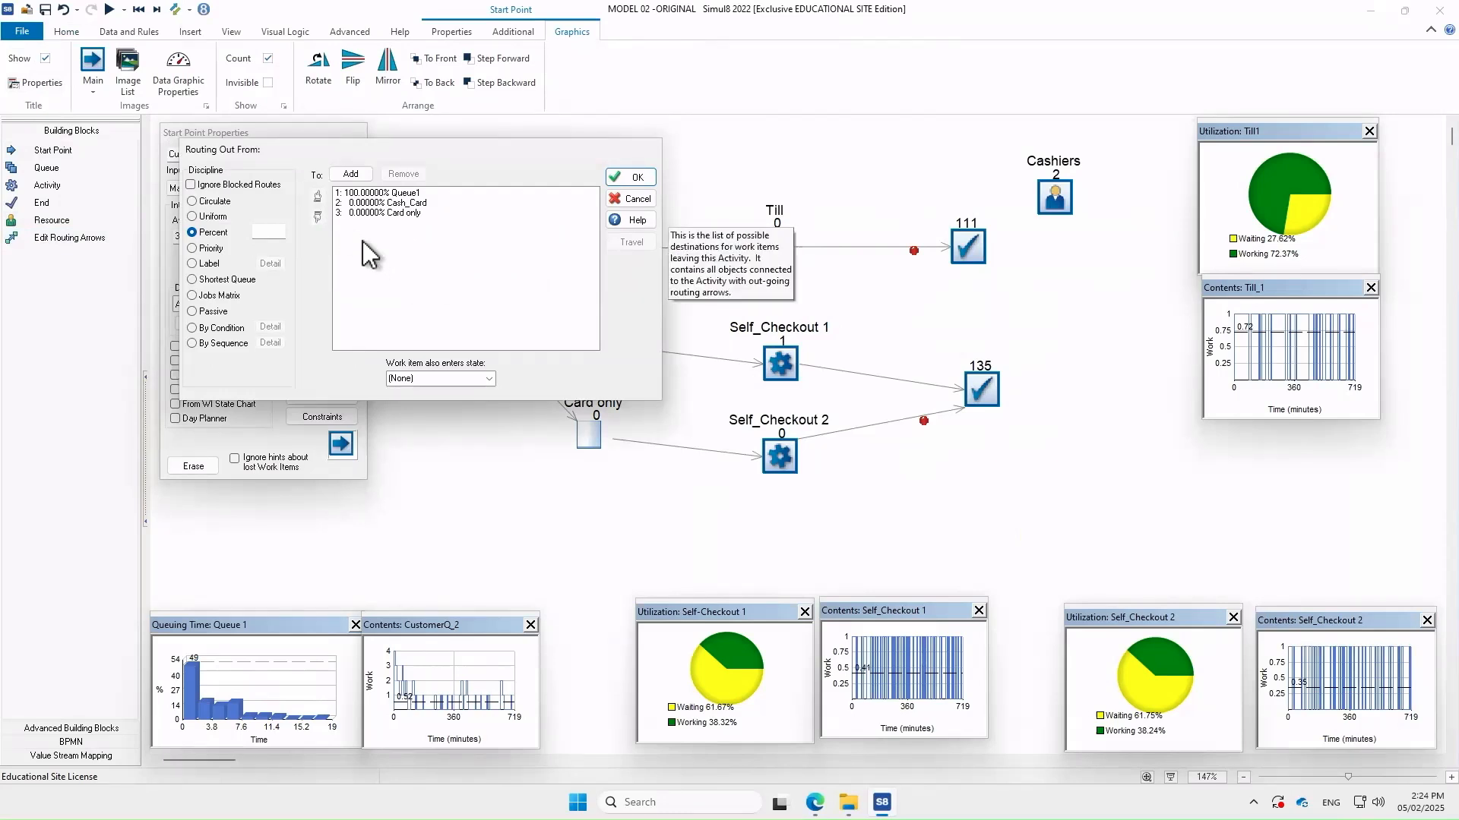
pyautogui.click(381, 193)
pyautogui.moveTo(454, 152); pyautogui.dragTo(454, 181)
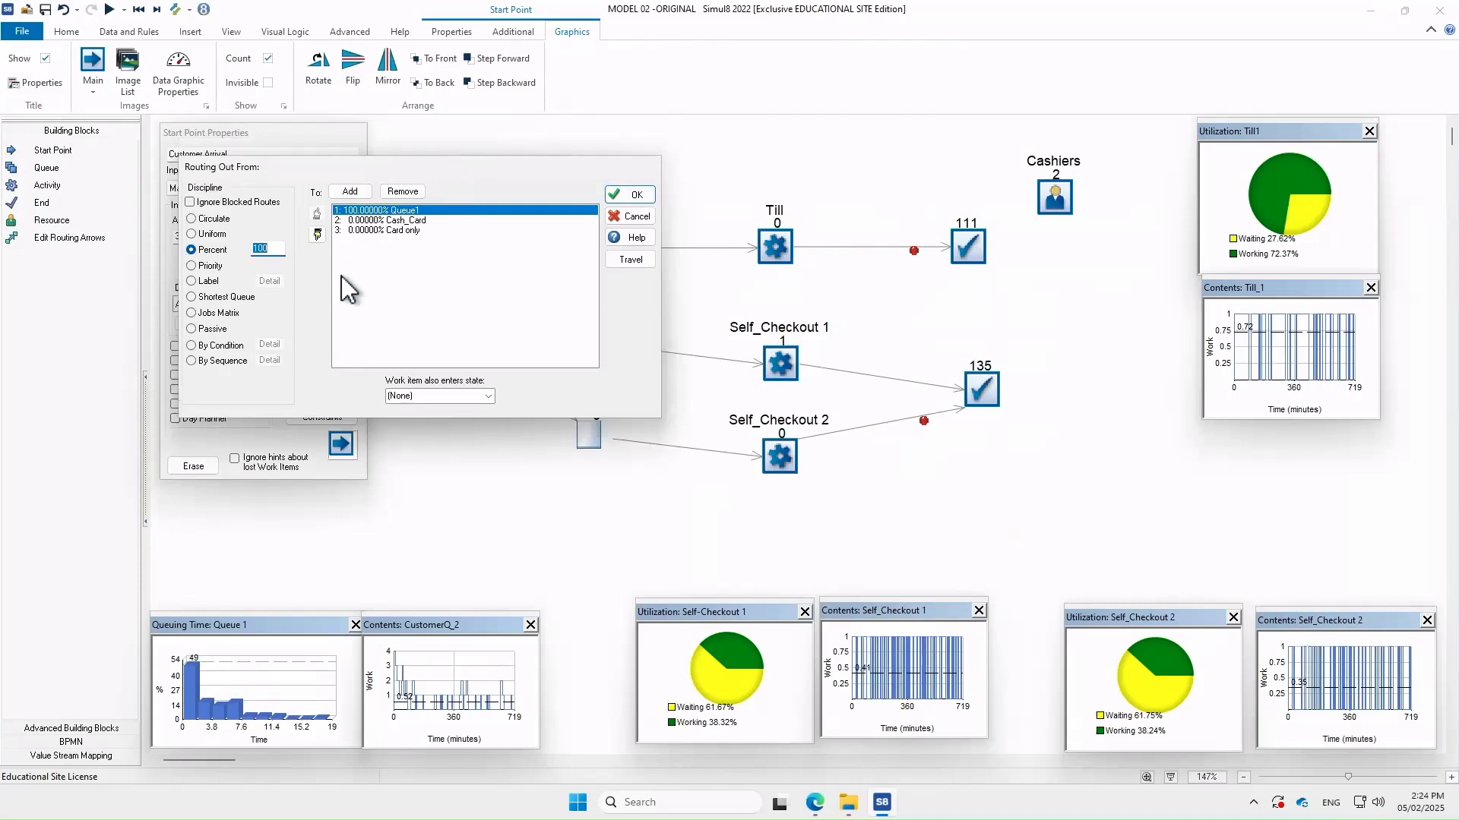
pyautogui.click(280, 249)
pyautogui.press('BackSpace')
pyautogui.press('BackSpace')
pyautogui.write('40')
pyautogui.click(380, 288)
# Set the Cash_Card share to 42% and Card only to 18%
pyautogui.click(399, 221)
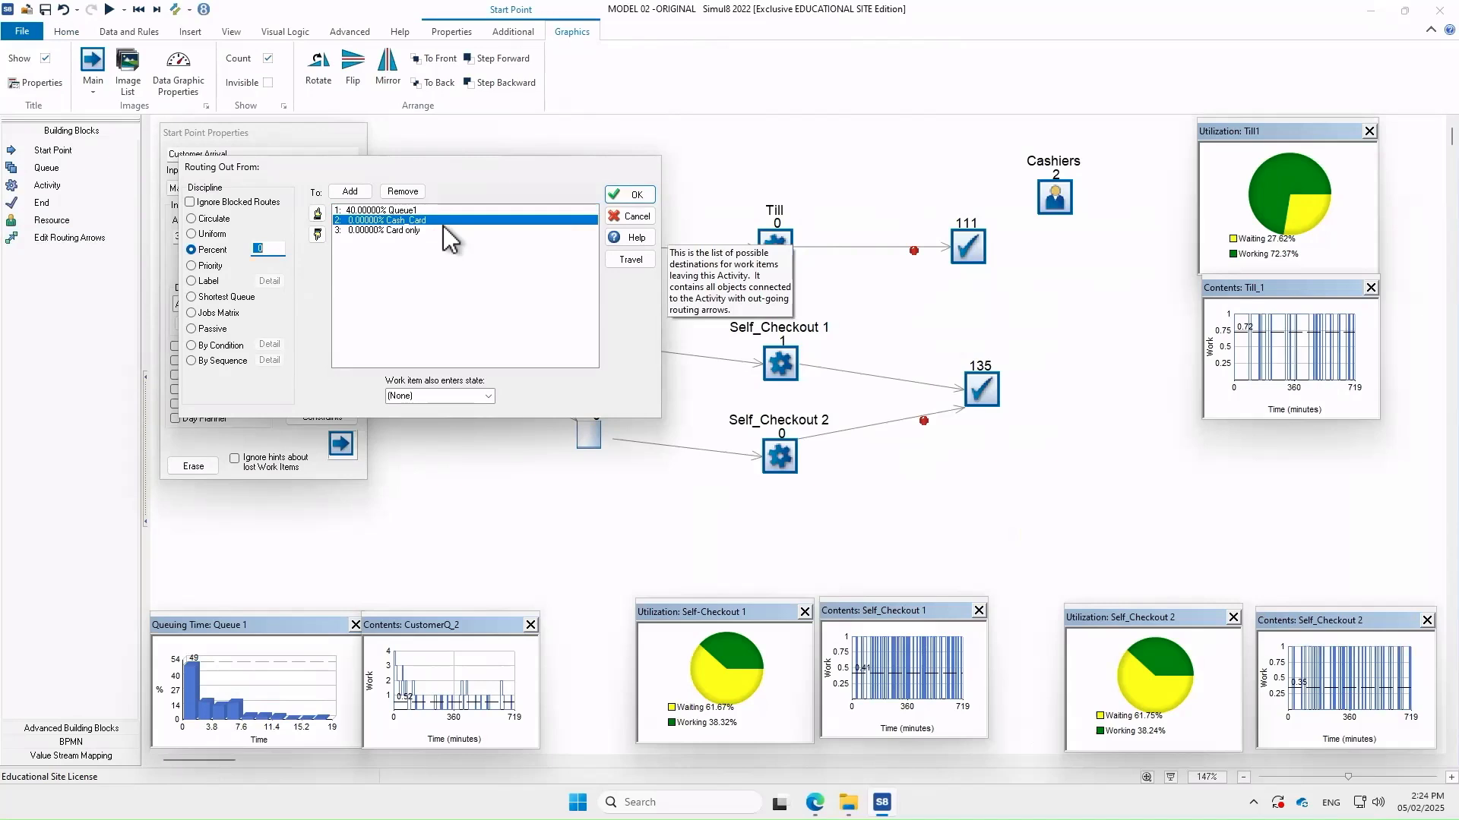
pyautogui.click(275, 247)
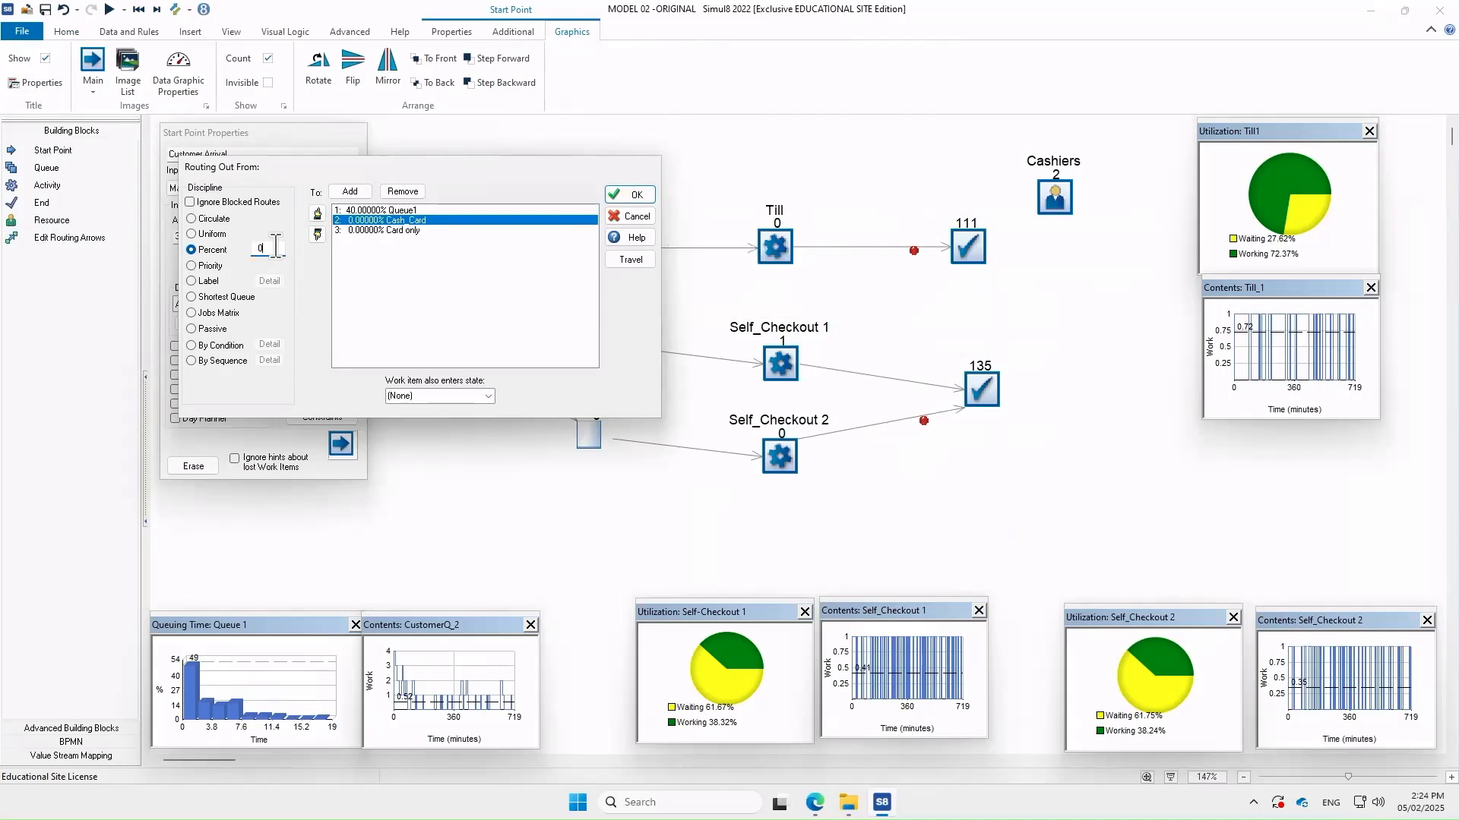
pyautogui.write('42')
pyautogui.press('Return')
pyautogui.click(390, 231)
pyautogui.press('BackSpace')
pyautogui.write('18')
pyautogui.press('Return')
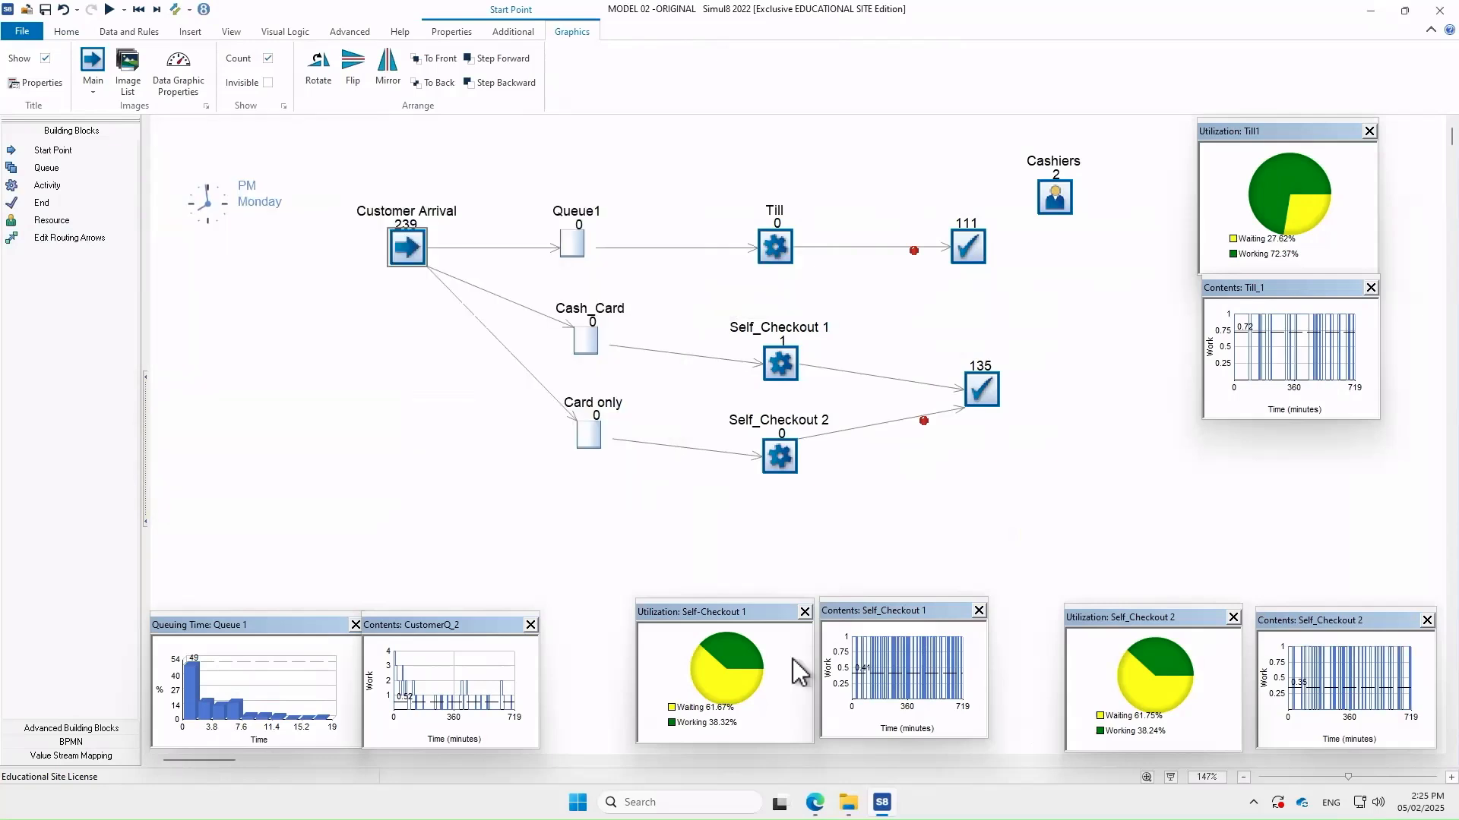
# Run the simulation again with the 40/42/18 arrival split
pyautogui.click(109, 10)
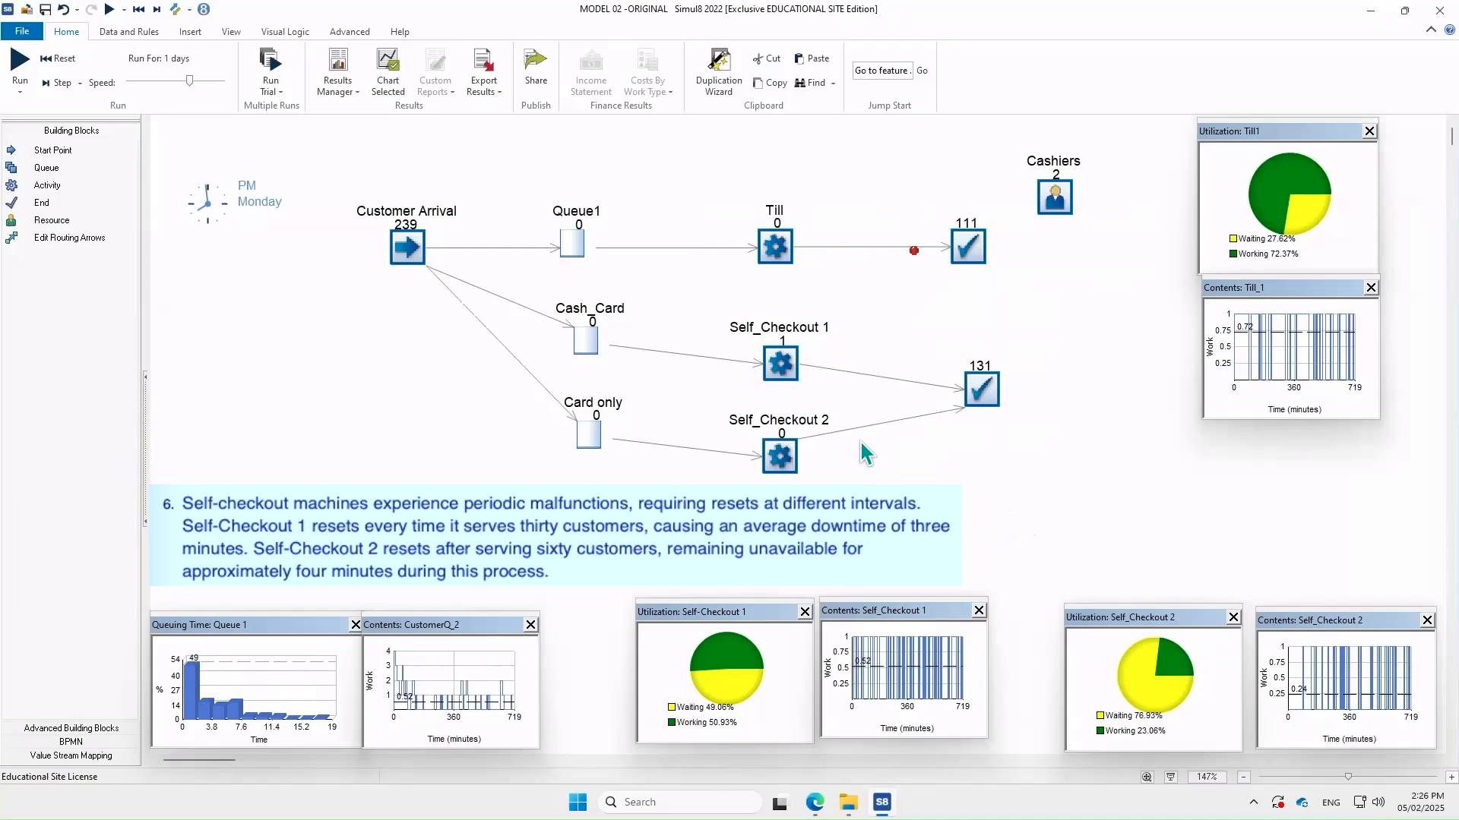
# Give Self_Checkout 1 a fixed 3-minute changeover every 30th work item
pyautogui.doubleClick(782, 365)
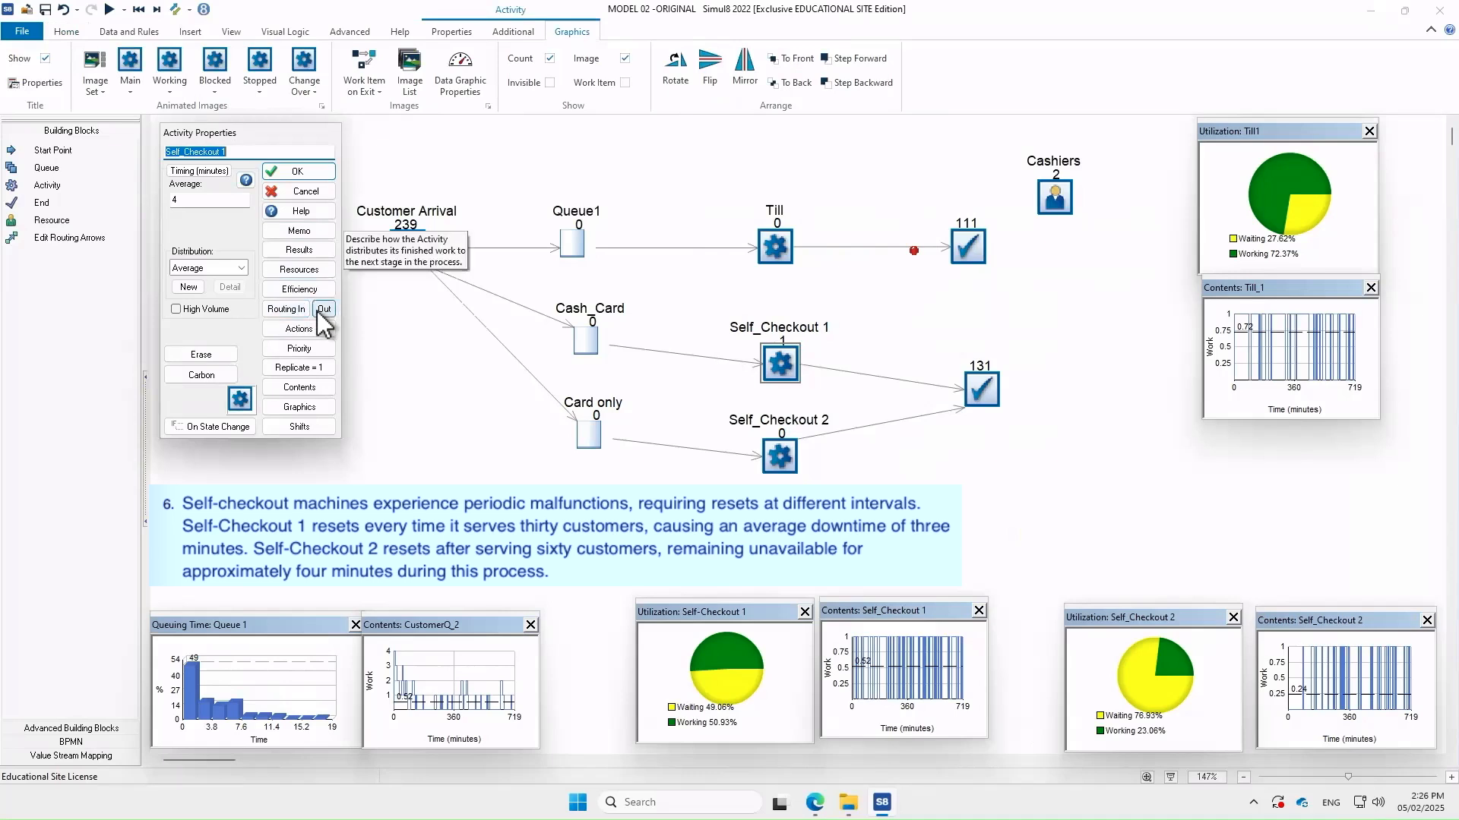
pyautogui.click(286, 309)
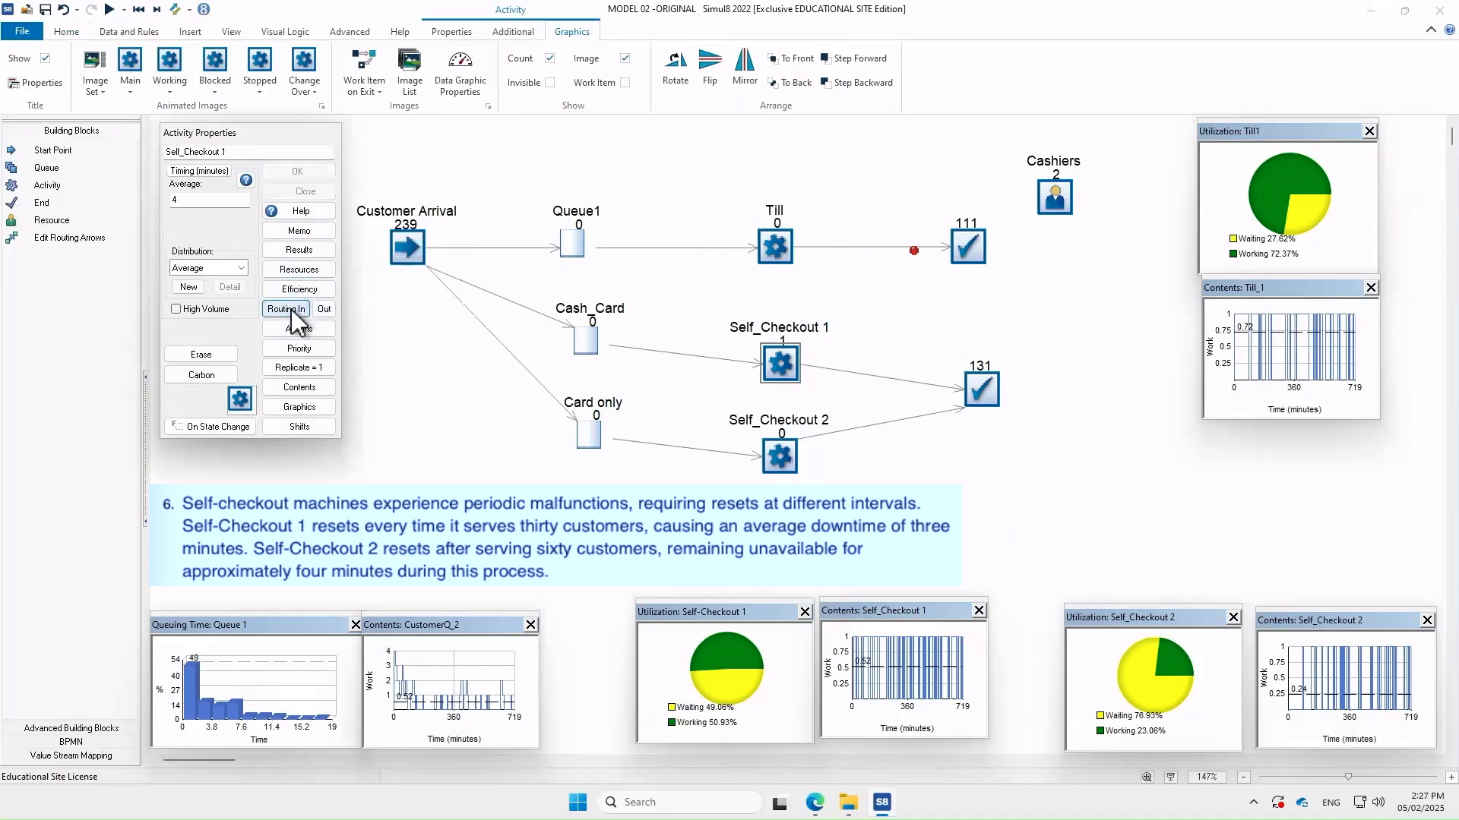
pyautogui.click(322, 167)
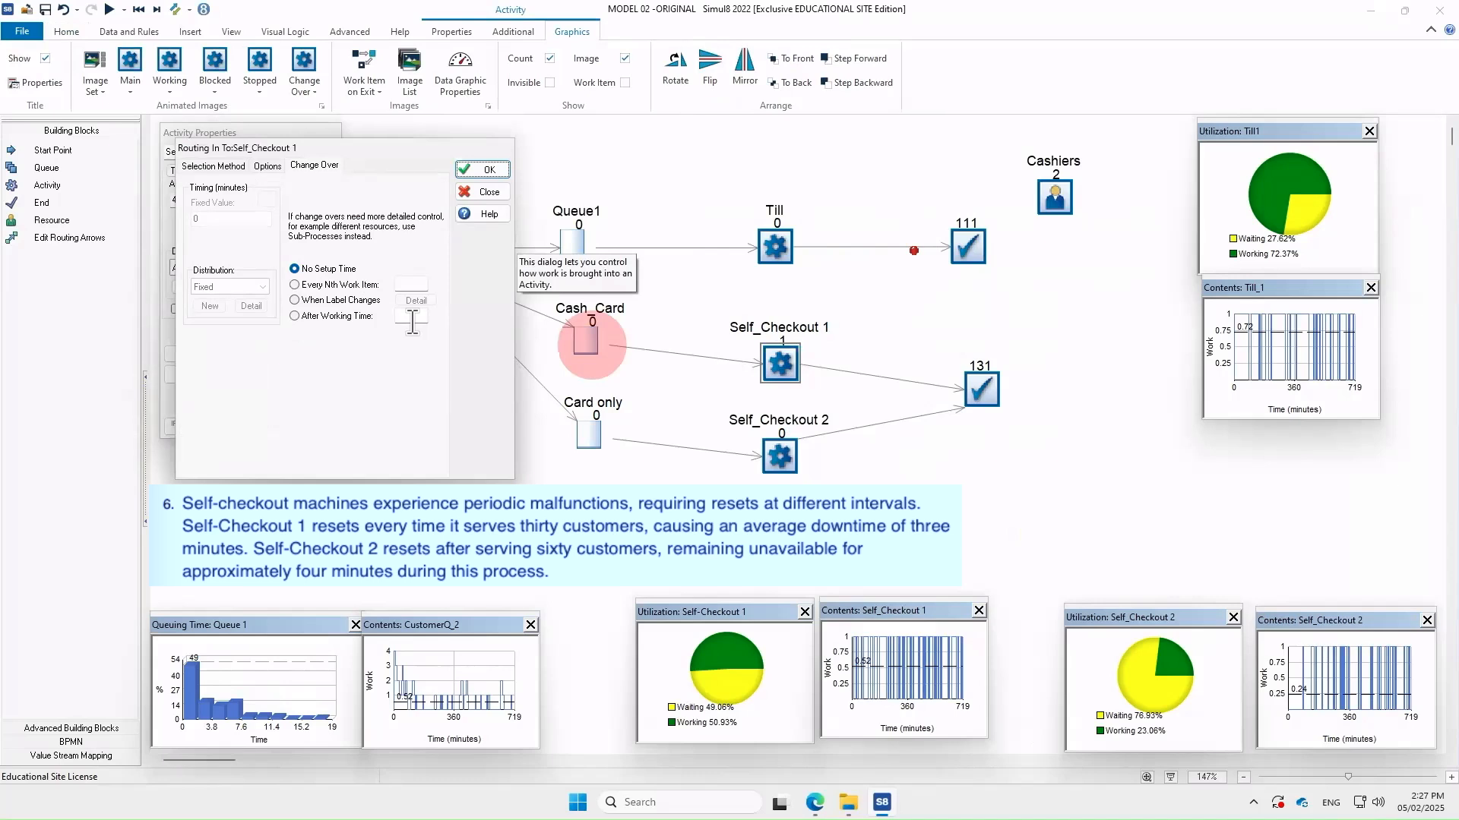
pyautogui.click(363, 286)
pyautogui.click(423, 286)
pyautogui.write('30')
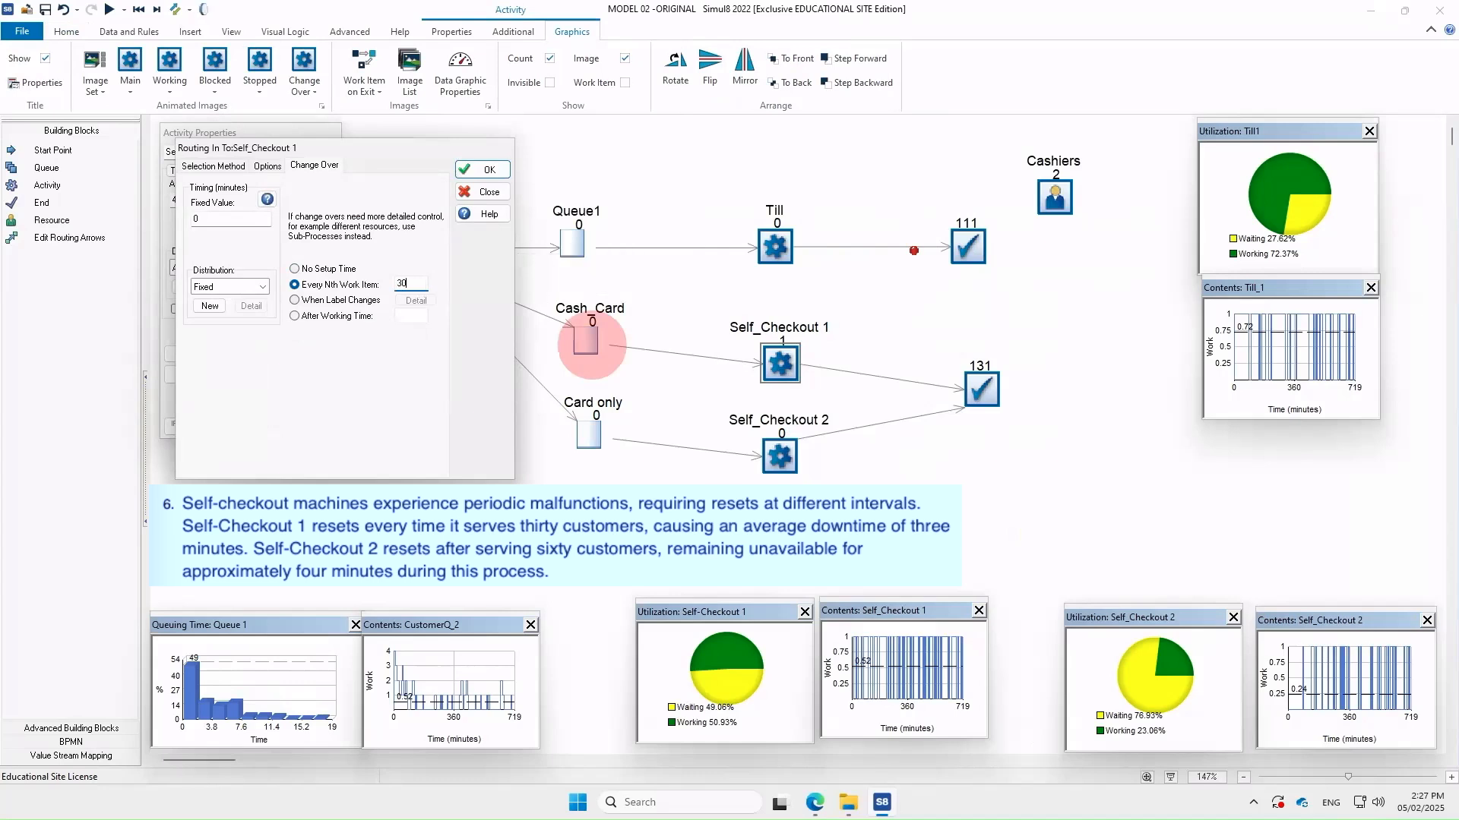
pyautogui.click(214, 220)
pyautogui.moveTo(214, 220); pyautogui.dragTo(185, 232)
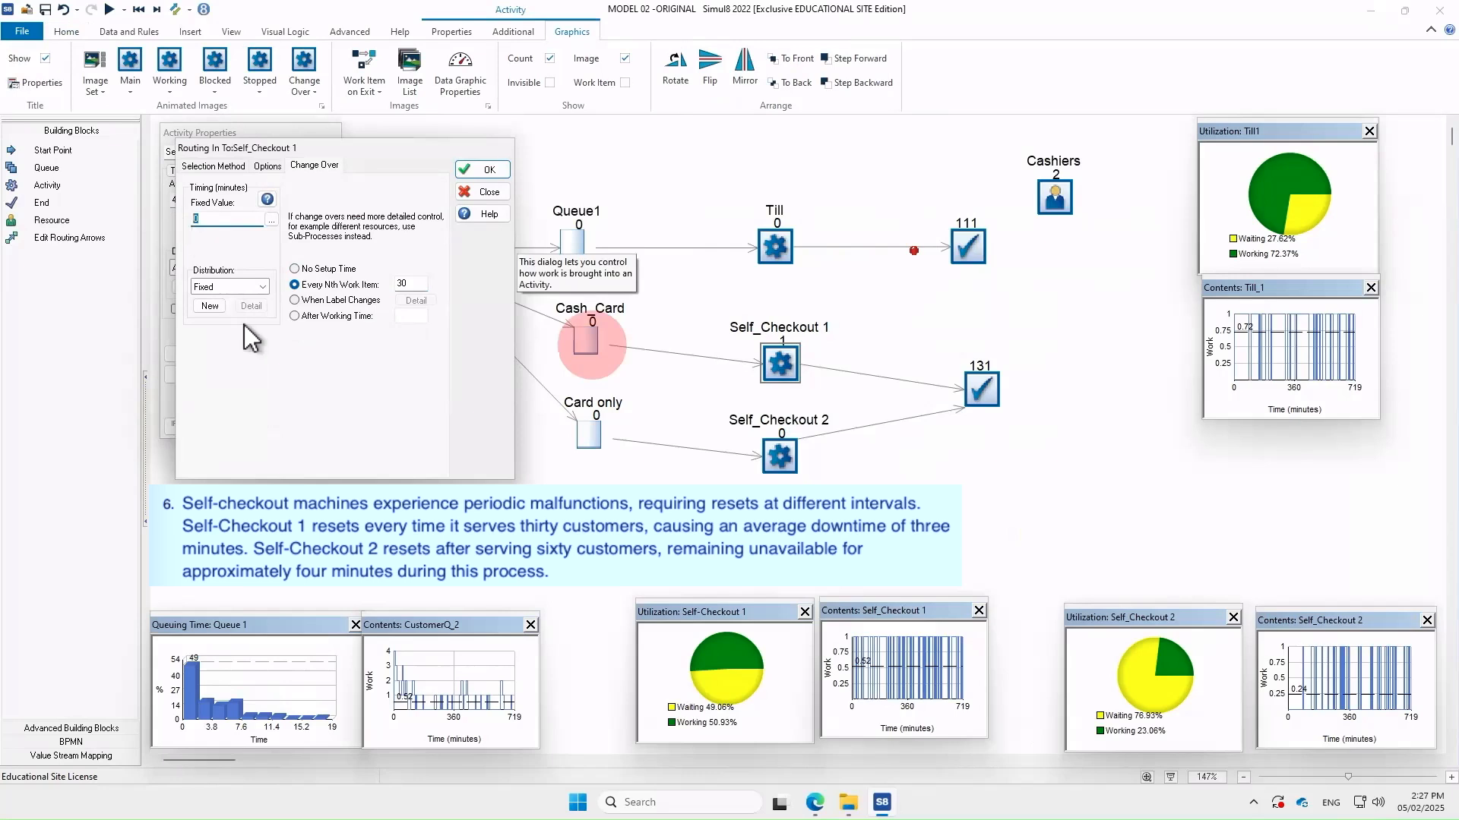
pyautogui.write('3')
pyautogui.click(481, 174)
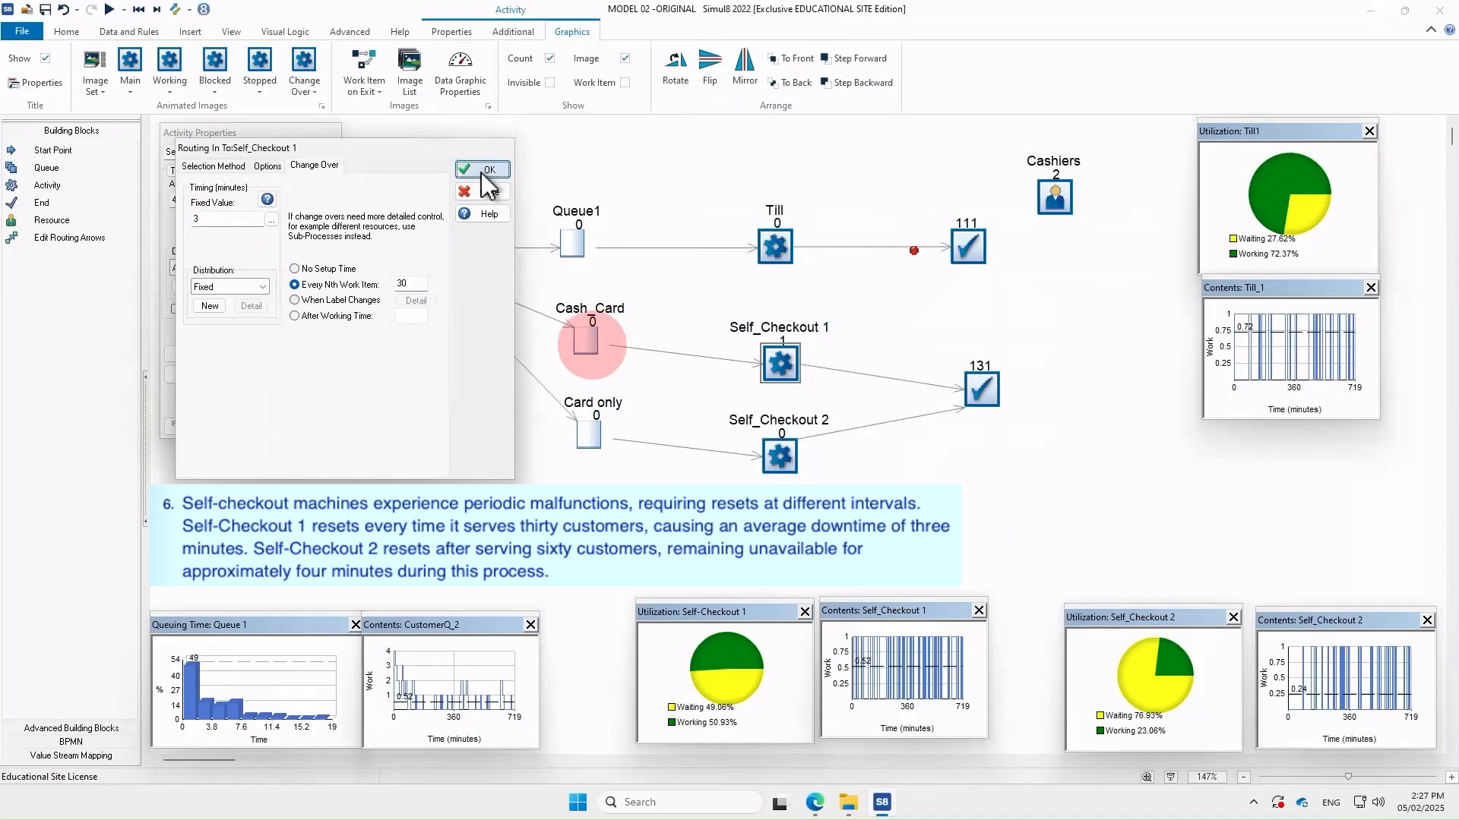
pyautogui.click(295, 174)
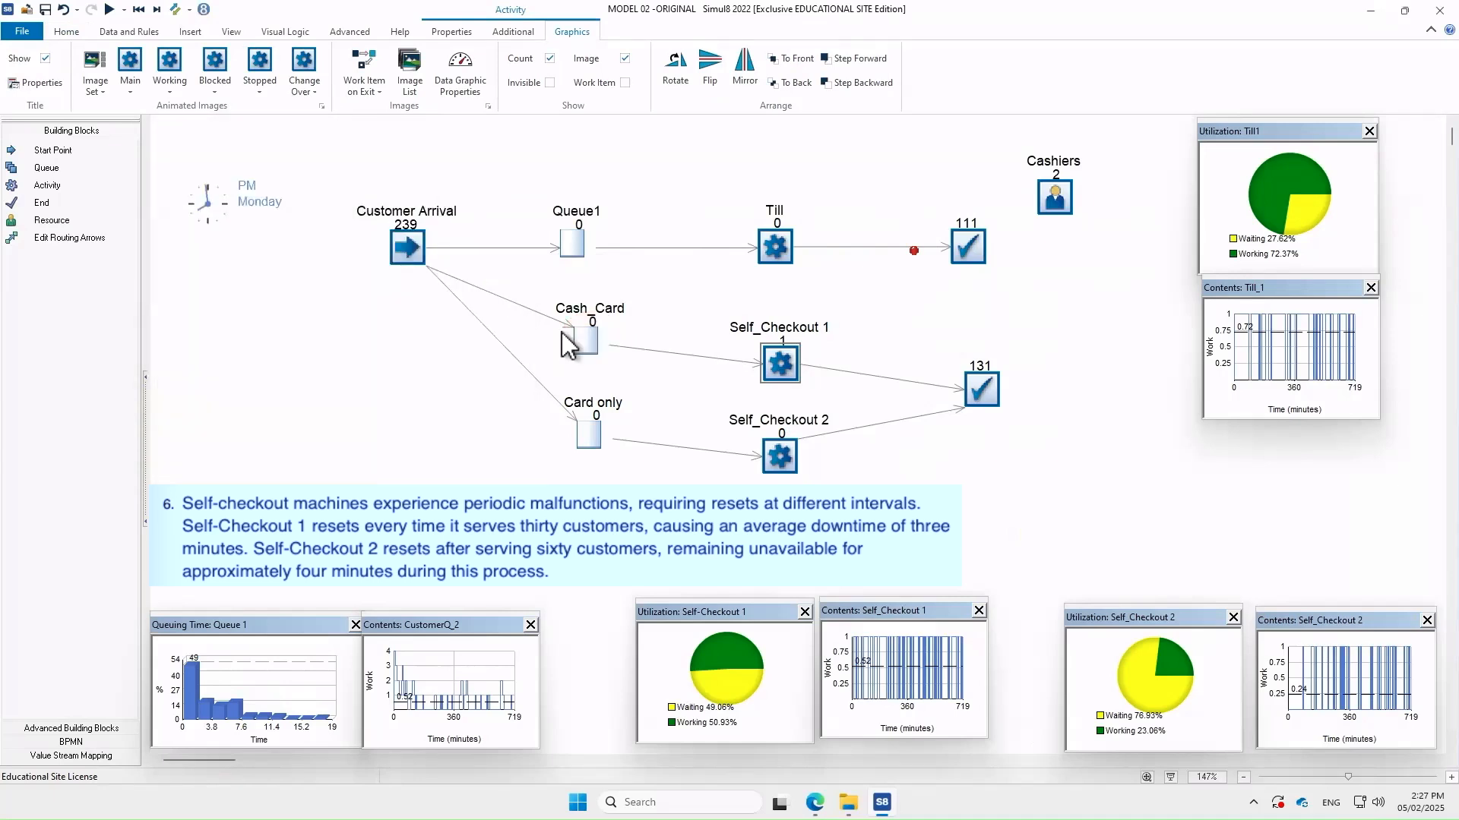
# Give Self_Checkout 2 a fixed 4-minute changeover every 60th work item, then rerun
pyautogui.doubleClick(781, 459)
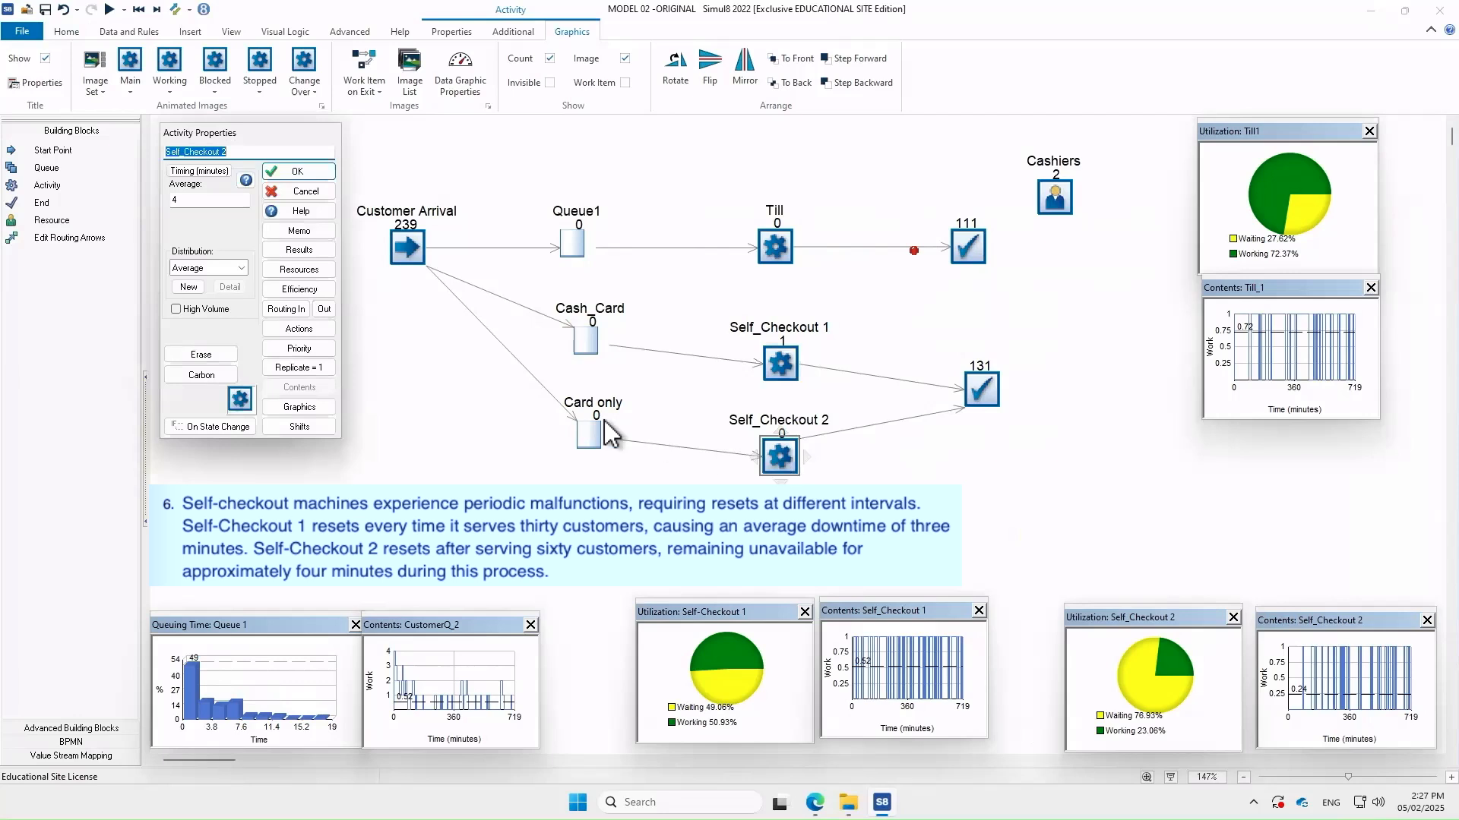
pyautogui.click(290, 312)
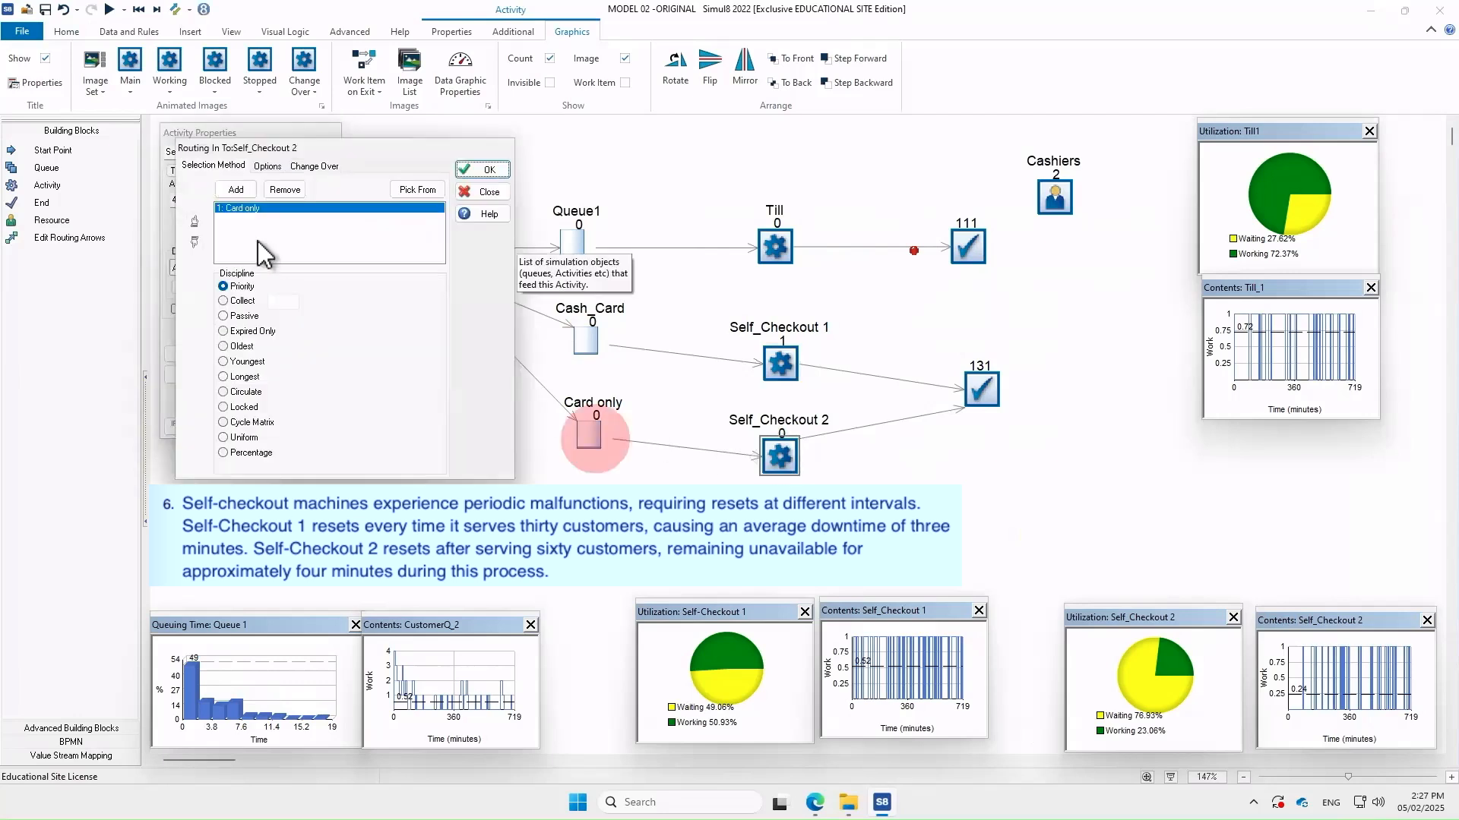
pyautogui.click(311, 167)
pyautogui.click(295, 284)
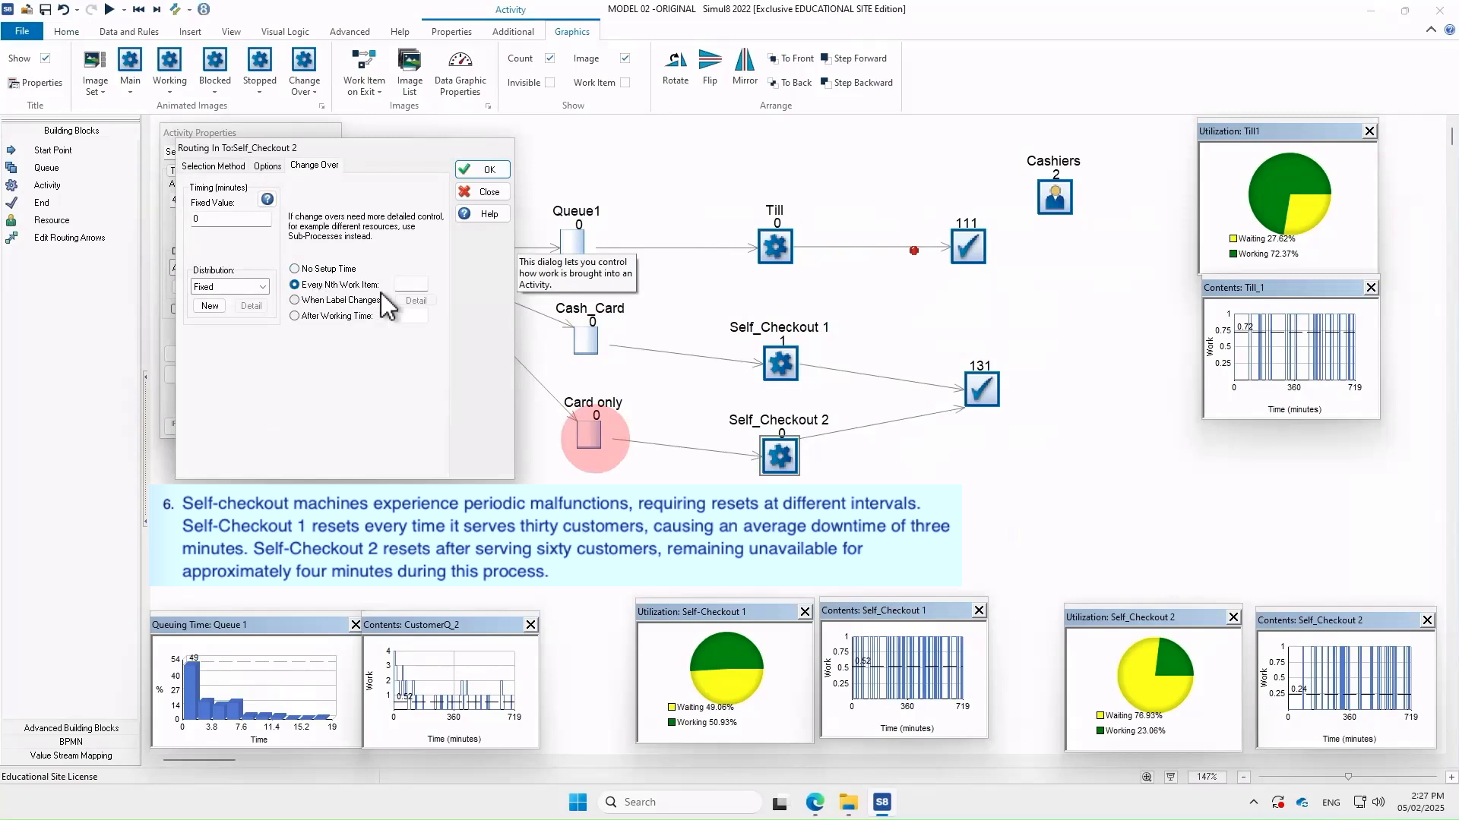
pyautogui.click(416, 284)
pyautogui.write('60')
pyautogui.moveTo(225, 217); pyautogui.dragTo(163, 207)
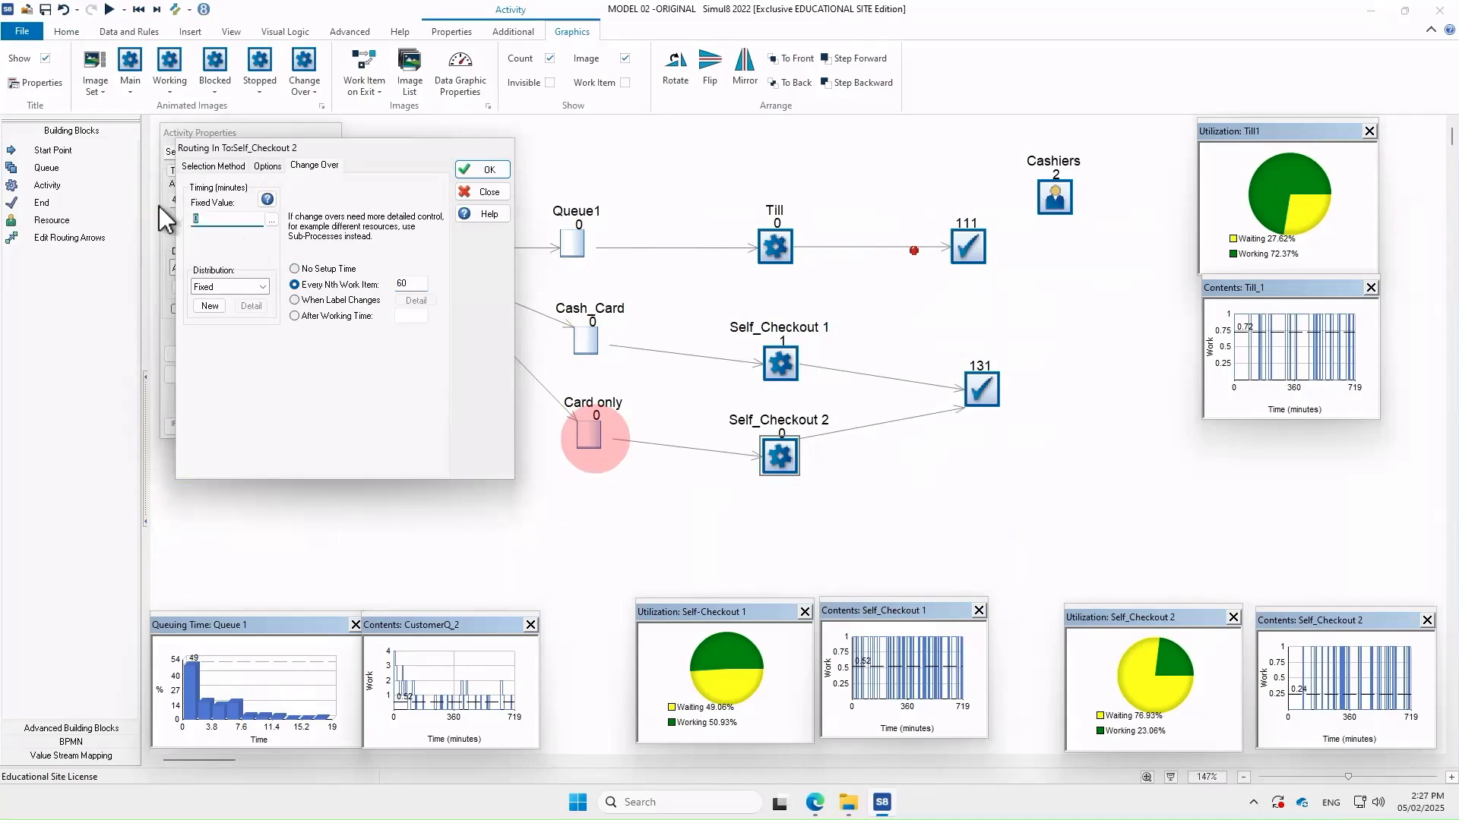
pyautogui.write('4')
pyautogui.click(483, 171)
pyautogui.click(313, 173)
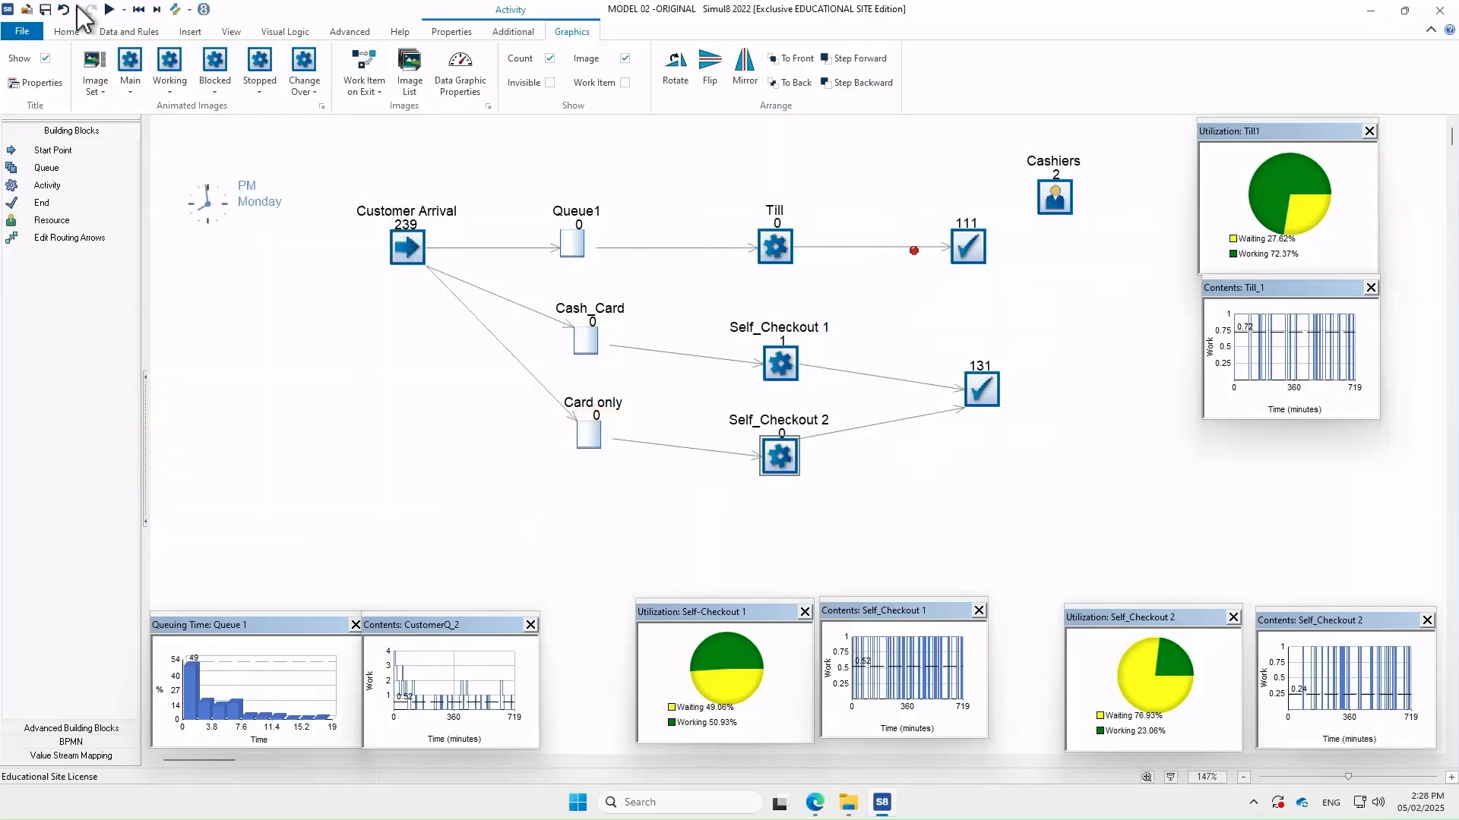
pyautogui.click(109, 10)
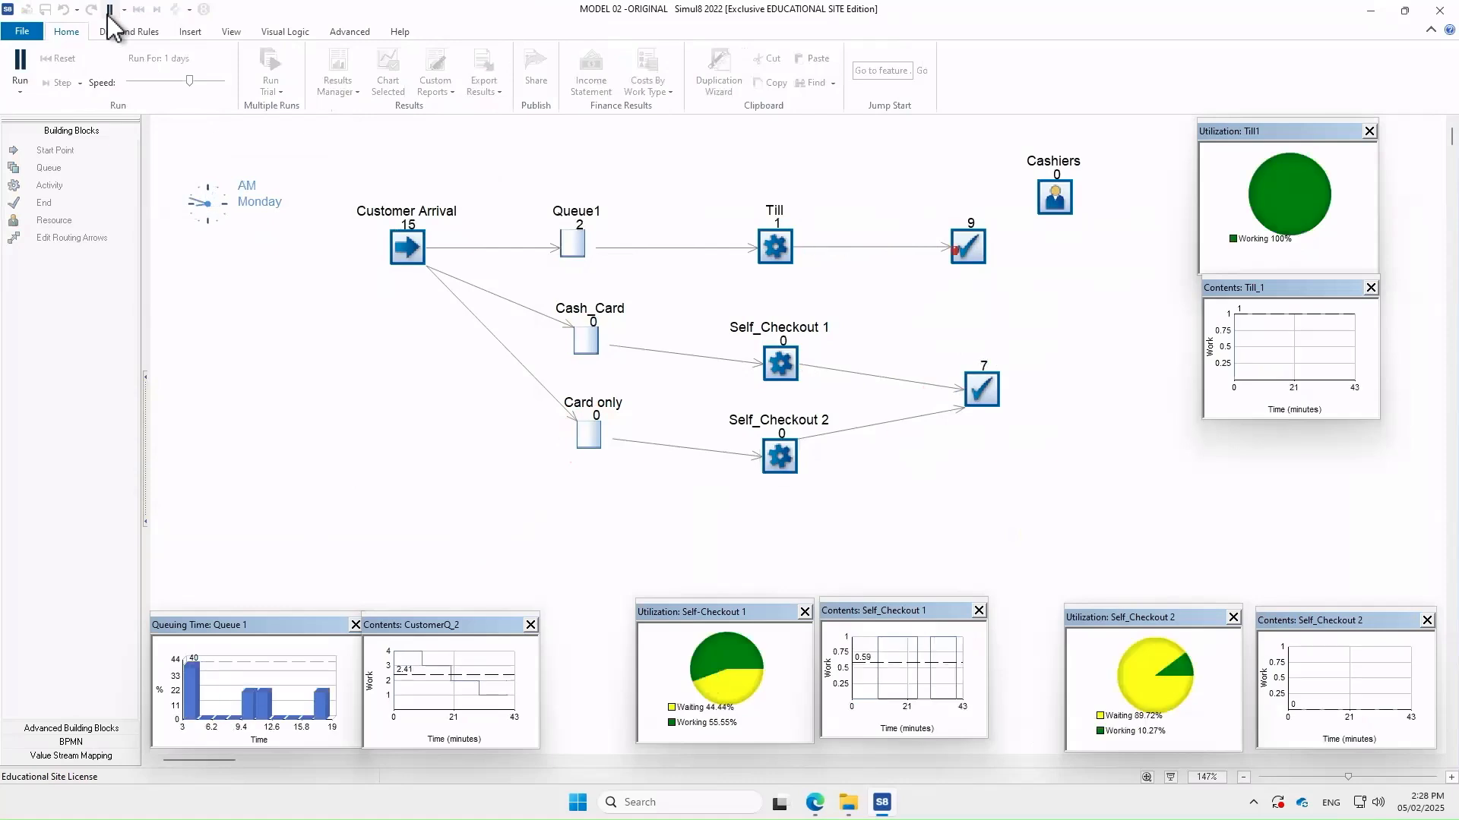
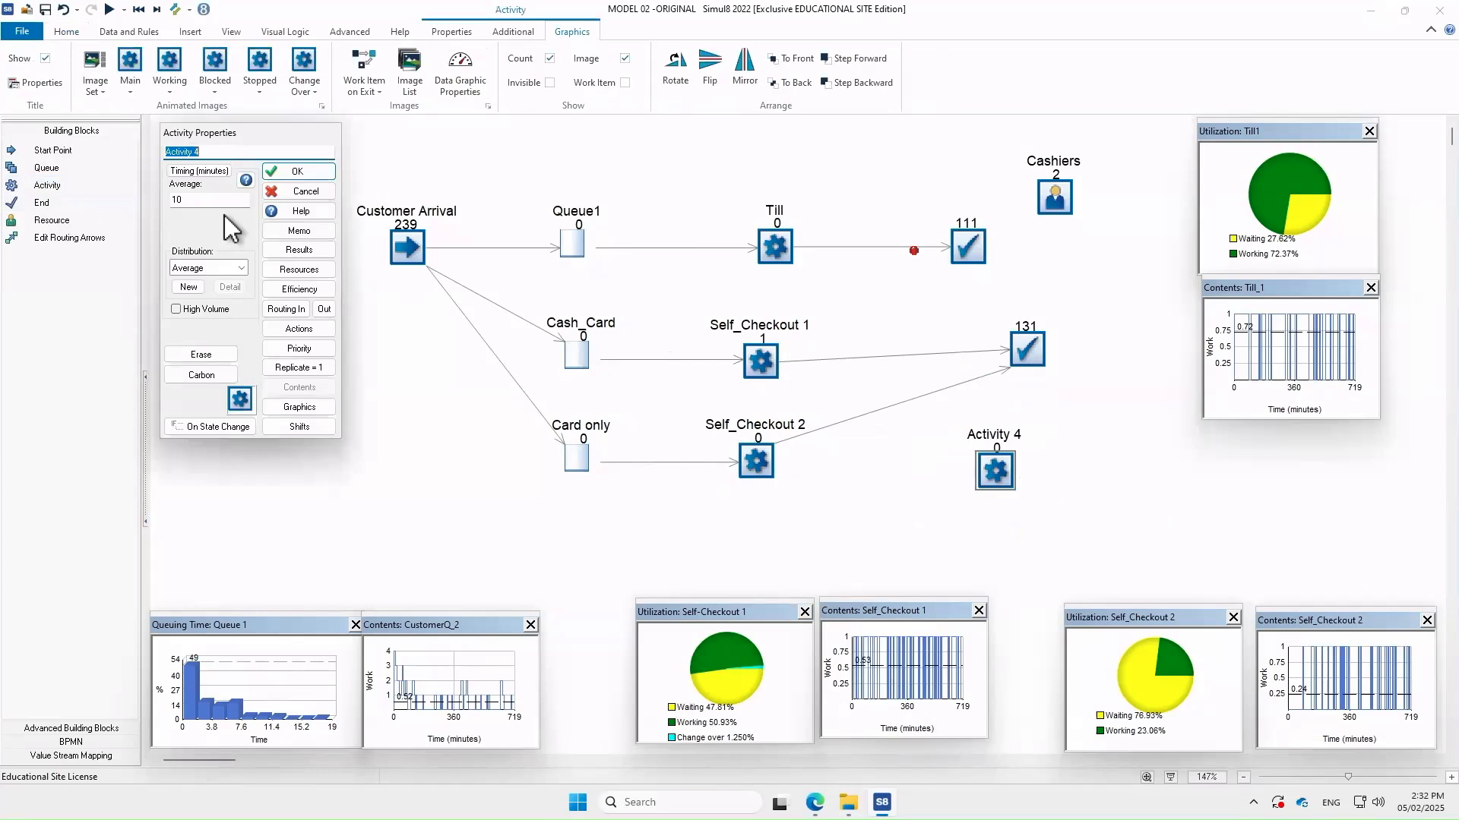
# Name the new activity 'Assistance' with a 5-minute average timing and close its properties
pyautogui.write('ssistance')
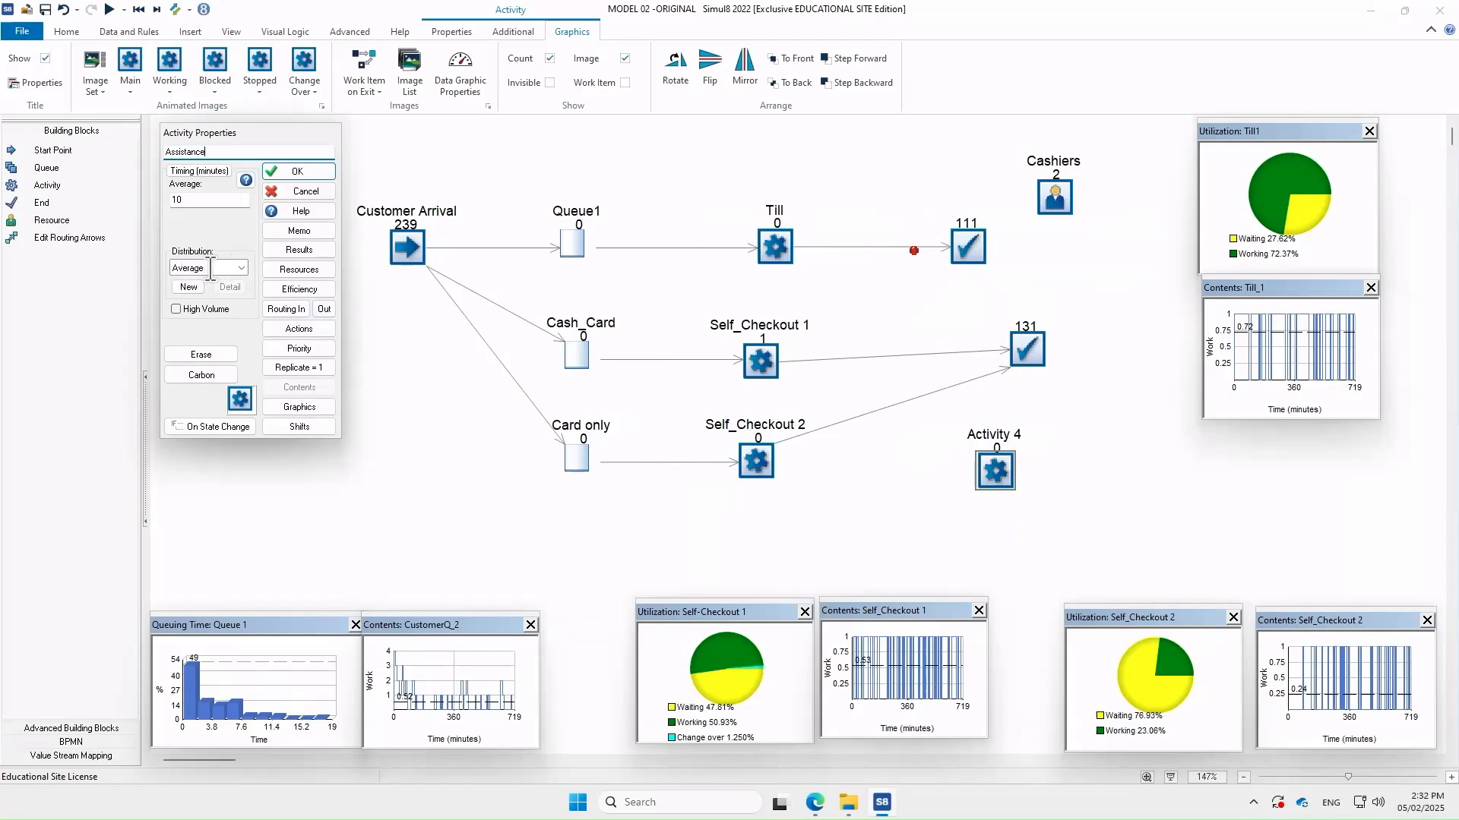
pyautogui.click(218, 201)
pyautogui.write('5')
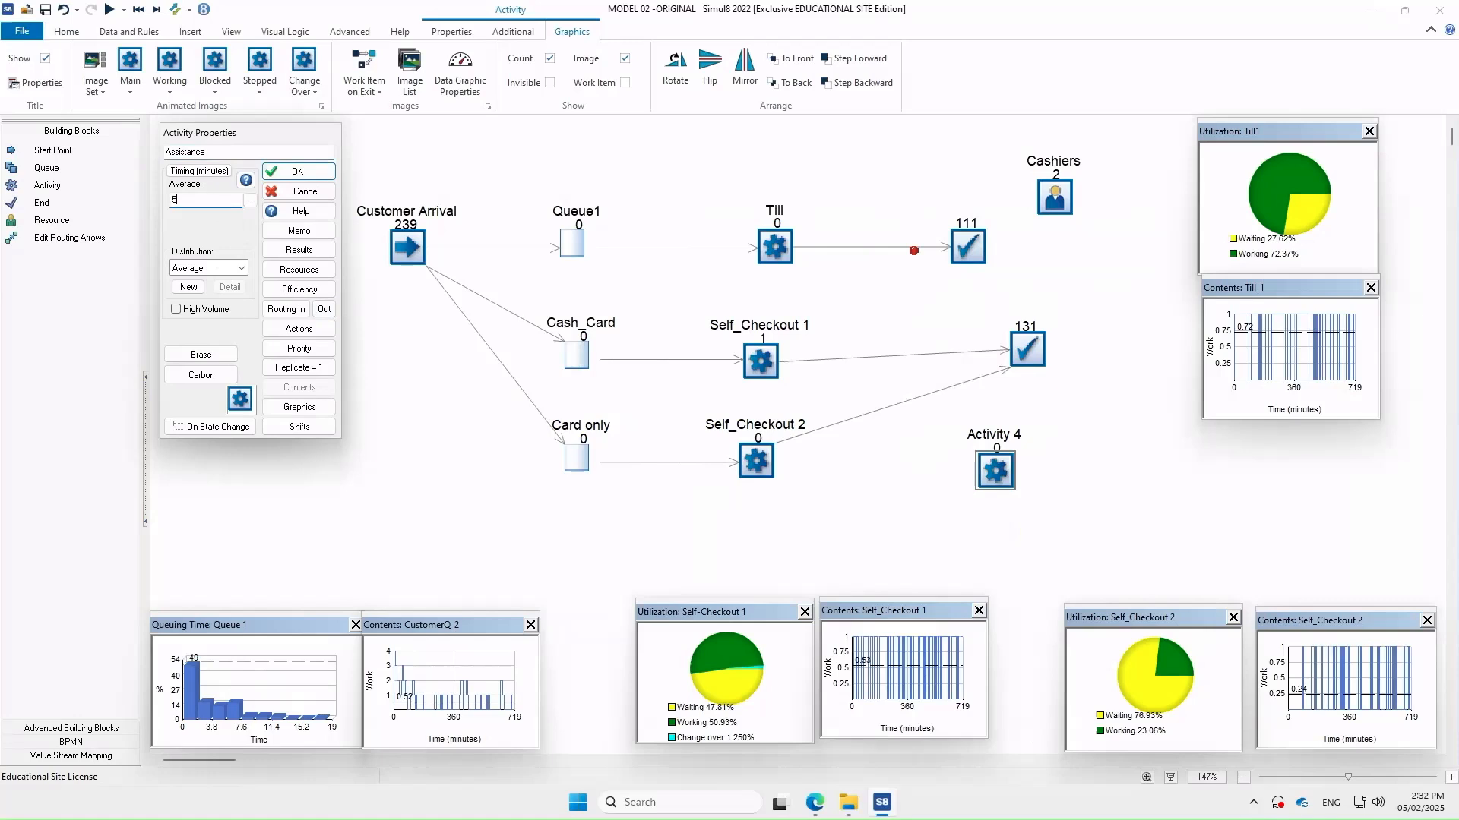
pyautogui.click(305, 171)
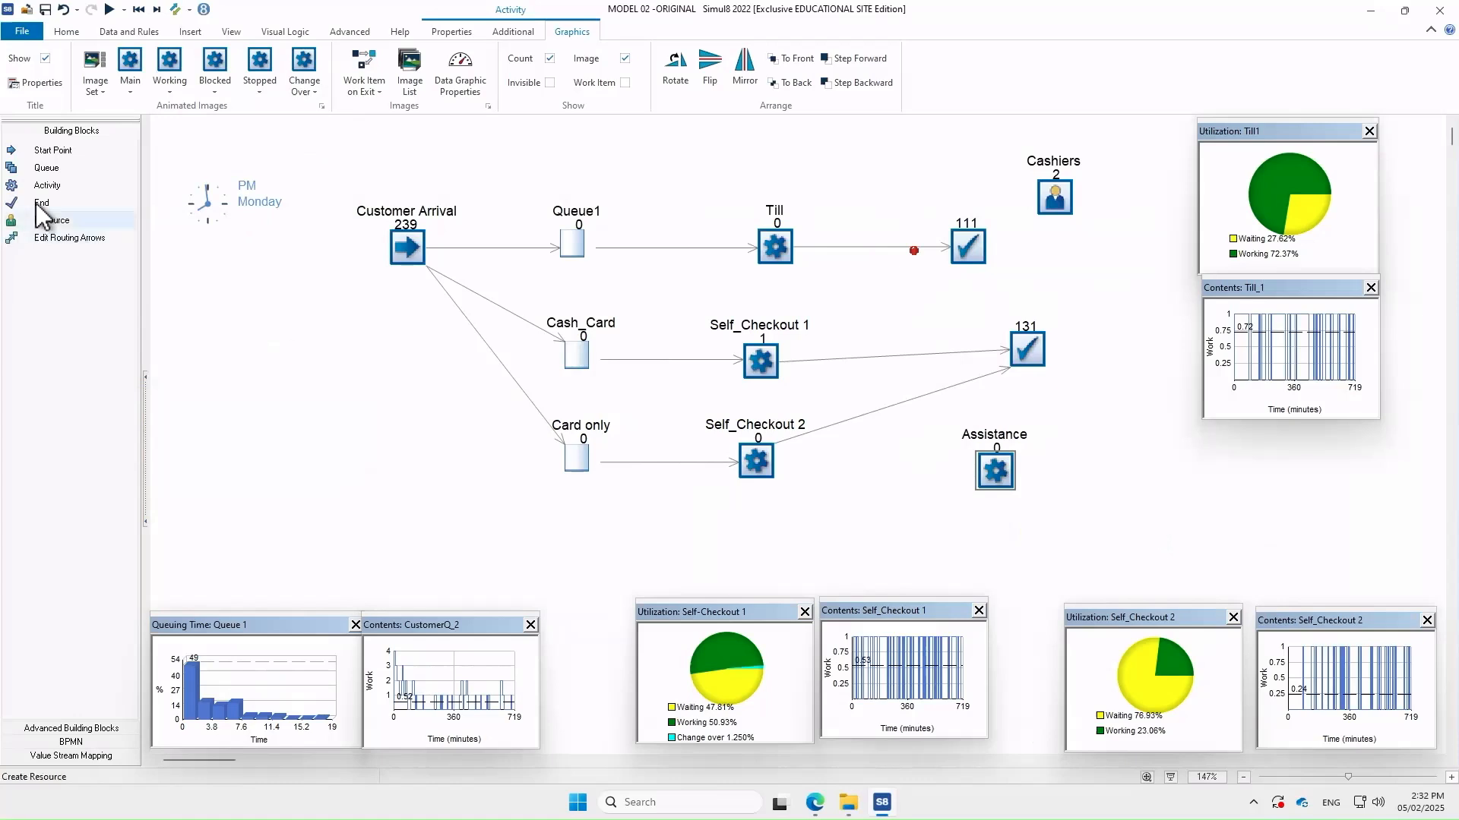
# Place a new queue just left of Assistance and delete the routing link between them
pyautogui.click(47, 168)
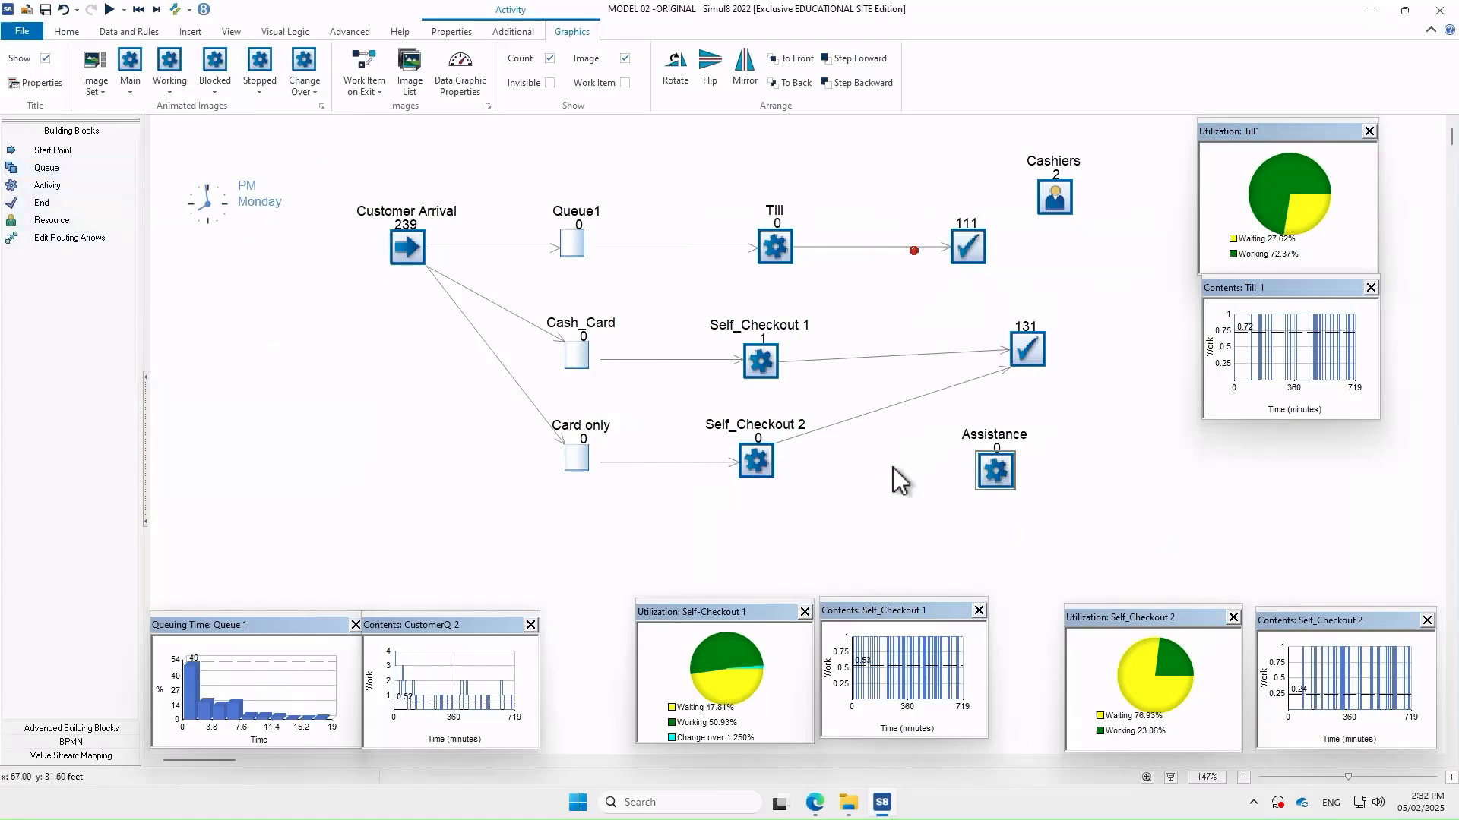
pyautogui.click(893, 475)
pyautogui.moveTo(888, 488); pyautogui.dragTo(888, 509)
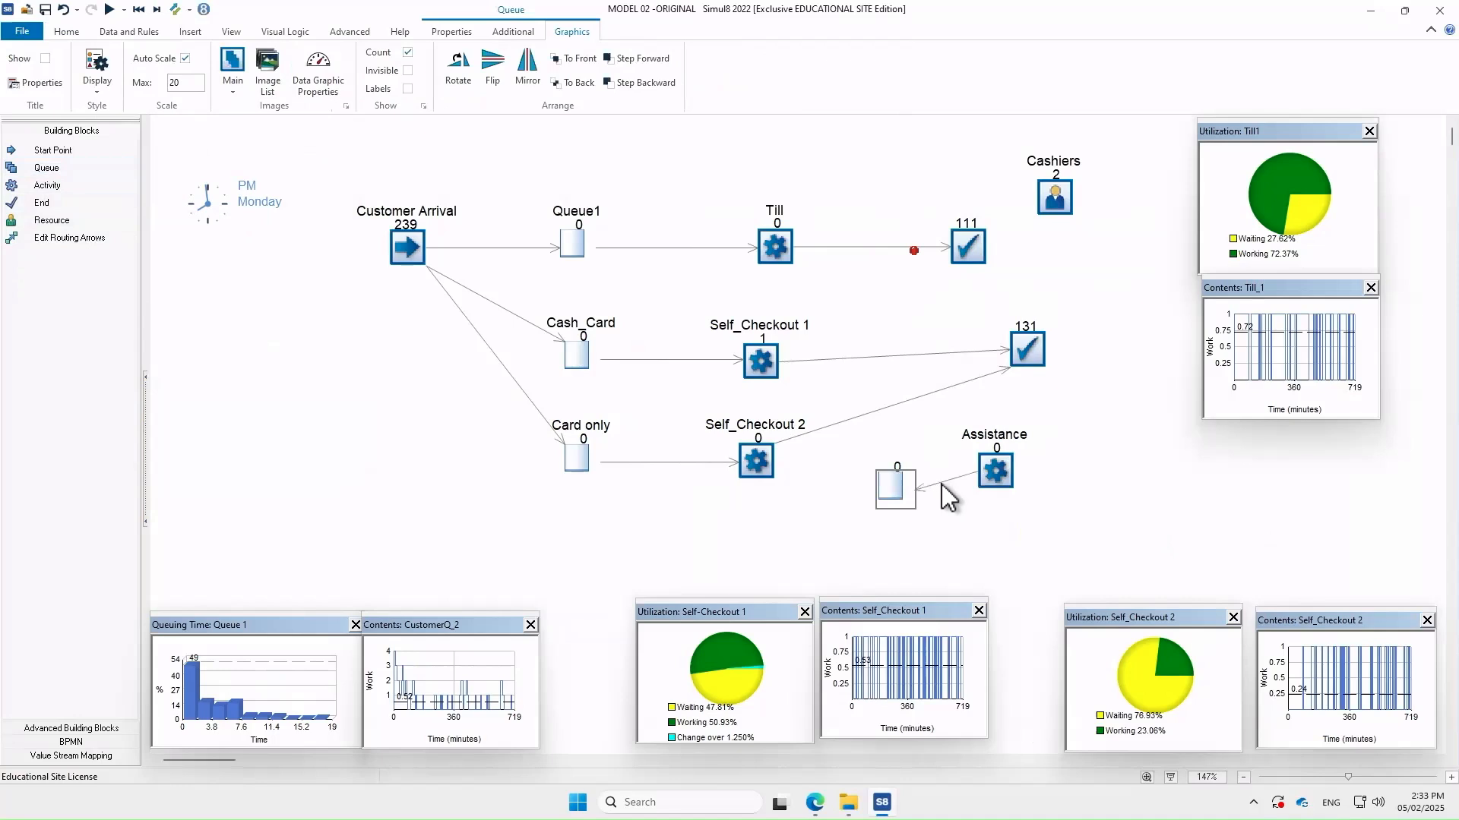
pyautogui.click(948, 497)
pyautogui.press('Delete')
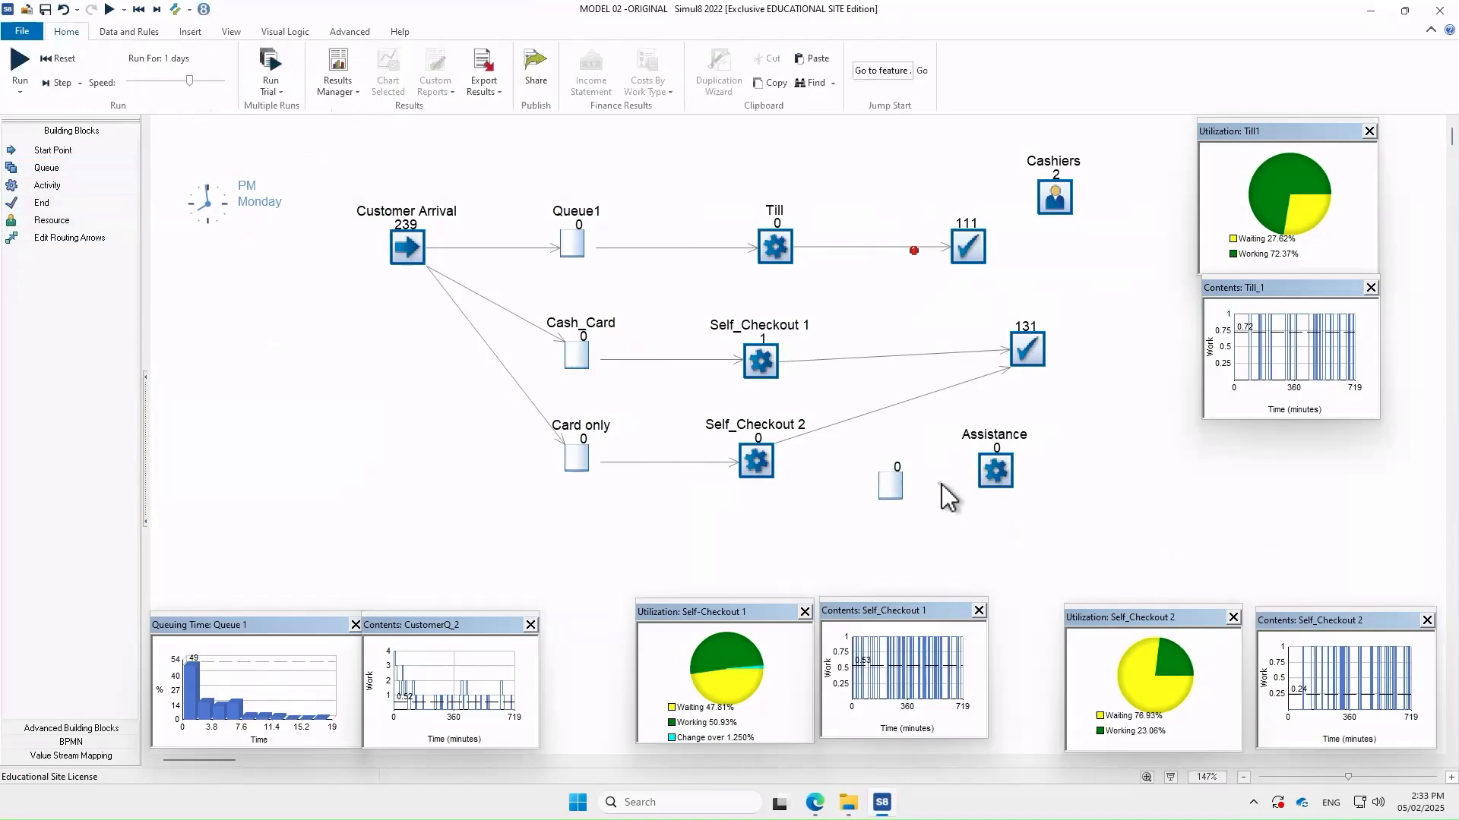
# Rename the new queue to 'Queue' and show its name label on the canvas
pyautogui.doubleClick(890, 492)
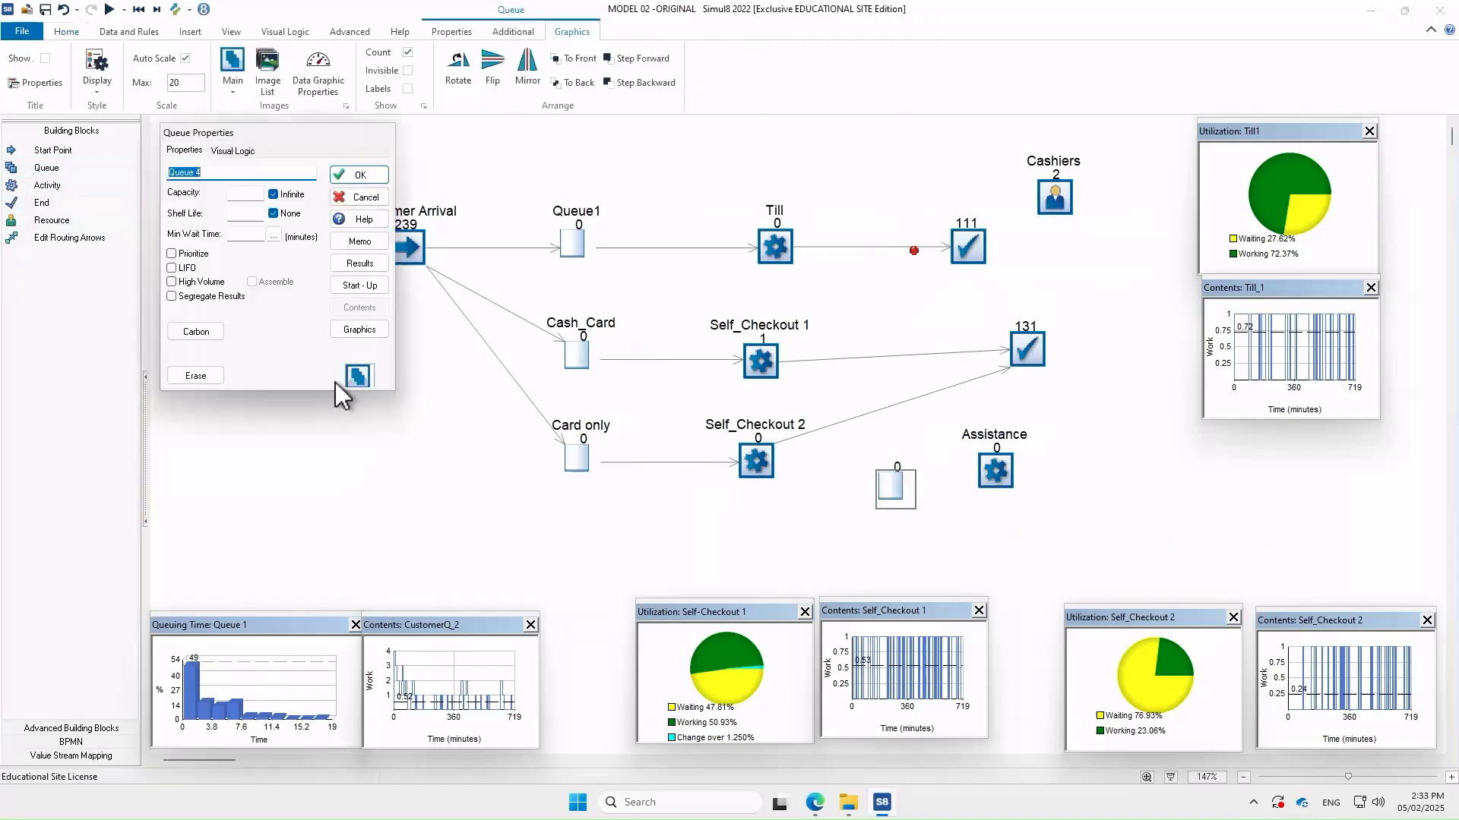
pyautogui.click(218, 178)
pyautogui.press('BackSpace')
pyautogui.press('BackSpace')
pyautogui.click(368, 181)
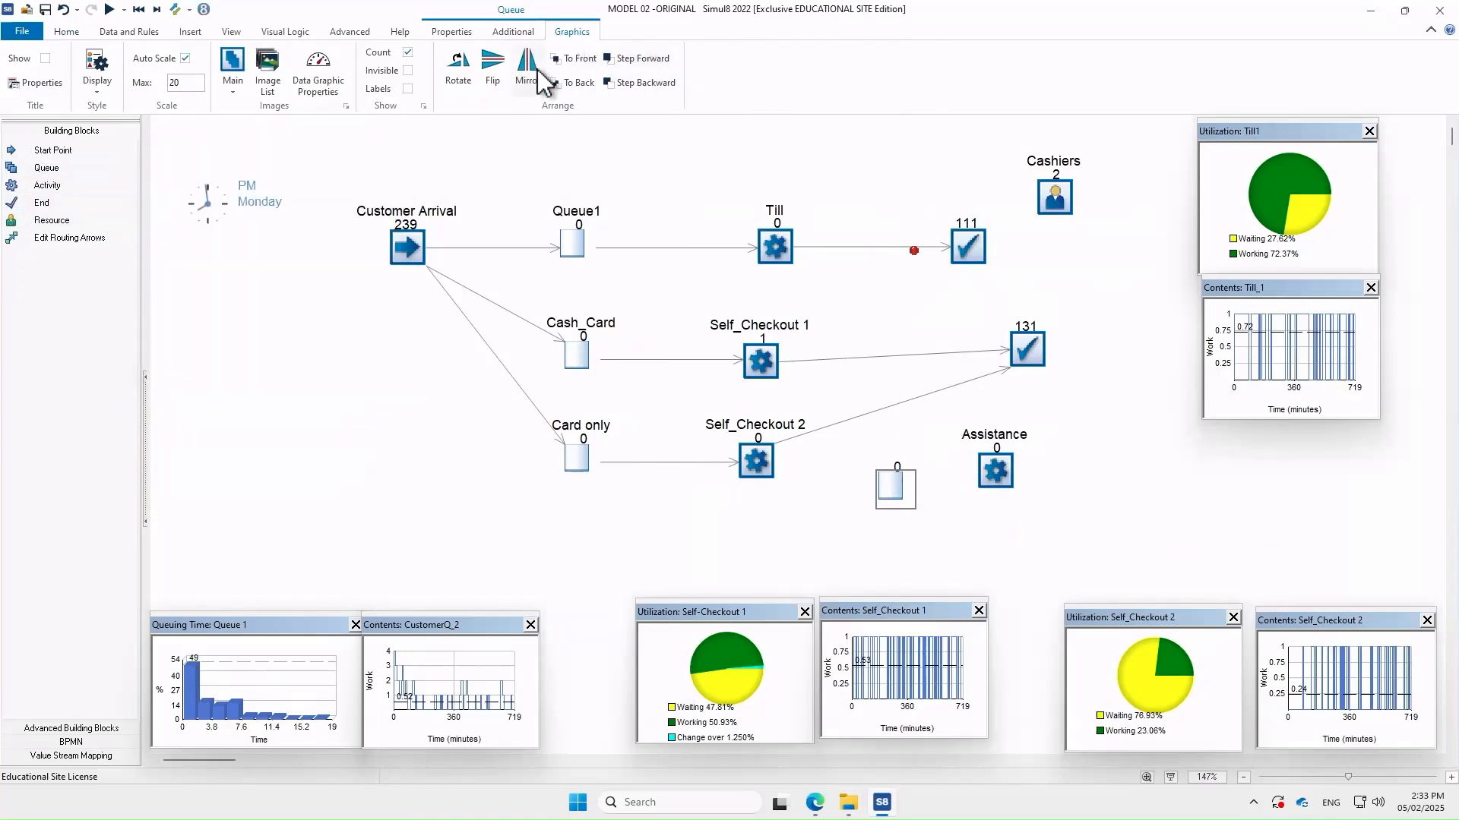
pyautogui.click(45, 59)
# Route Self_Checkout 1 and 2 into Queue for Assistance, then on to Assistance and the 131 end point
pyautogui.click(85, 239)
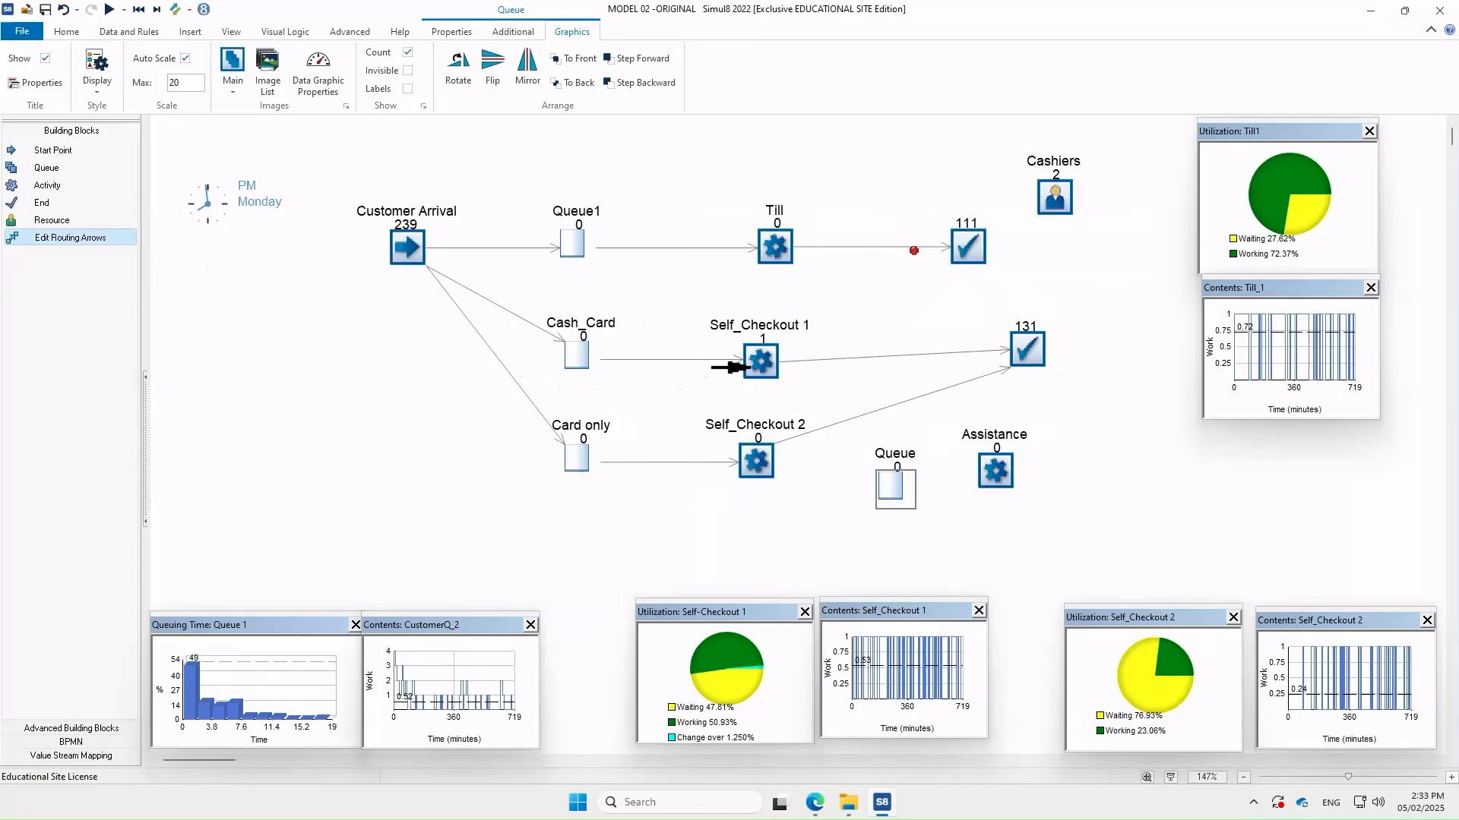
pyautogui.click(898, 486)
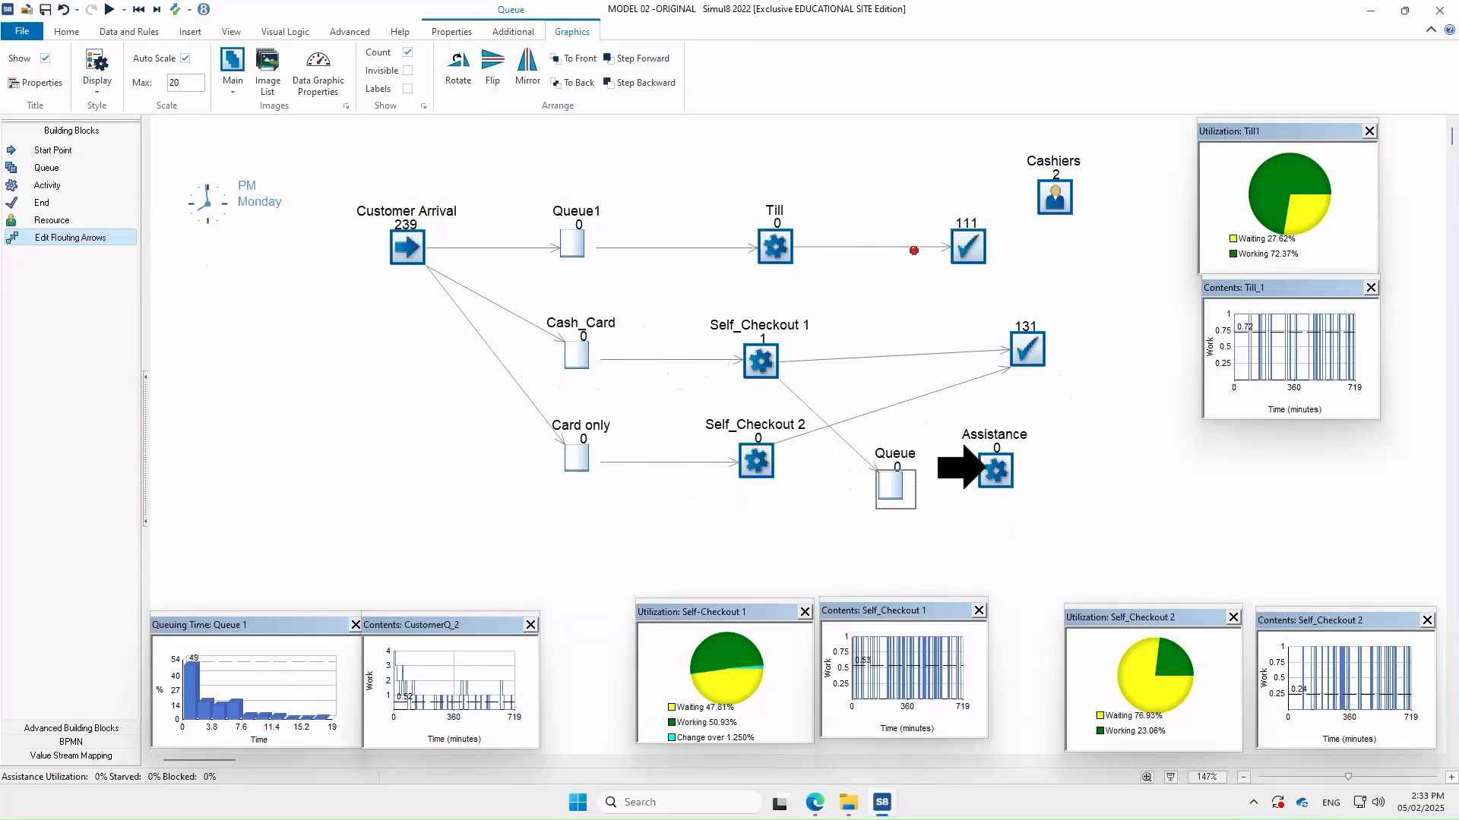
pyautogui.click(987, 468)
pyautogui.click(1011, 350)
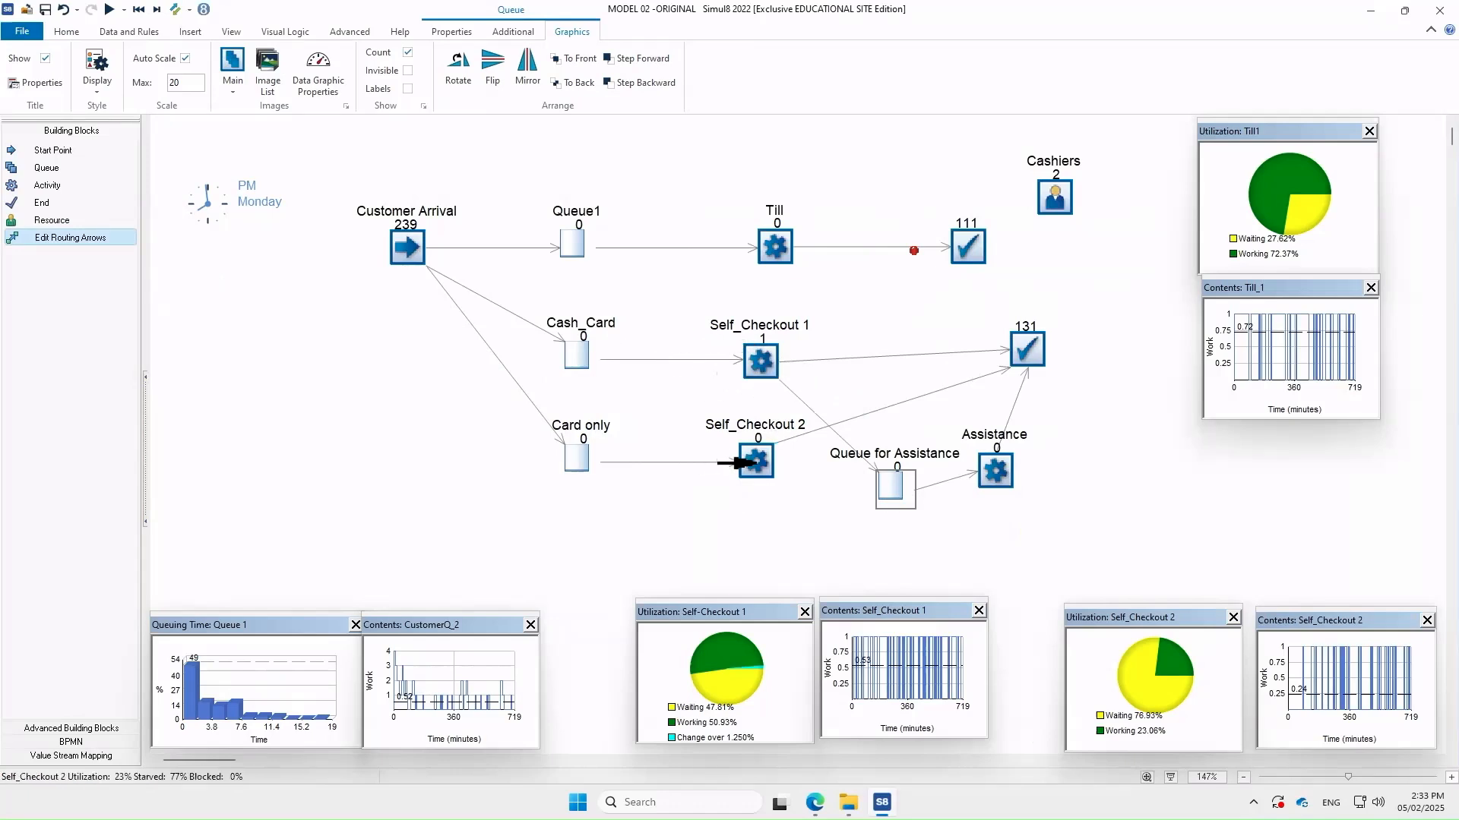
pyautogui.moveTo(752, 462)
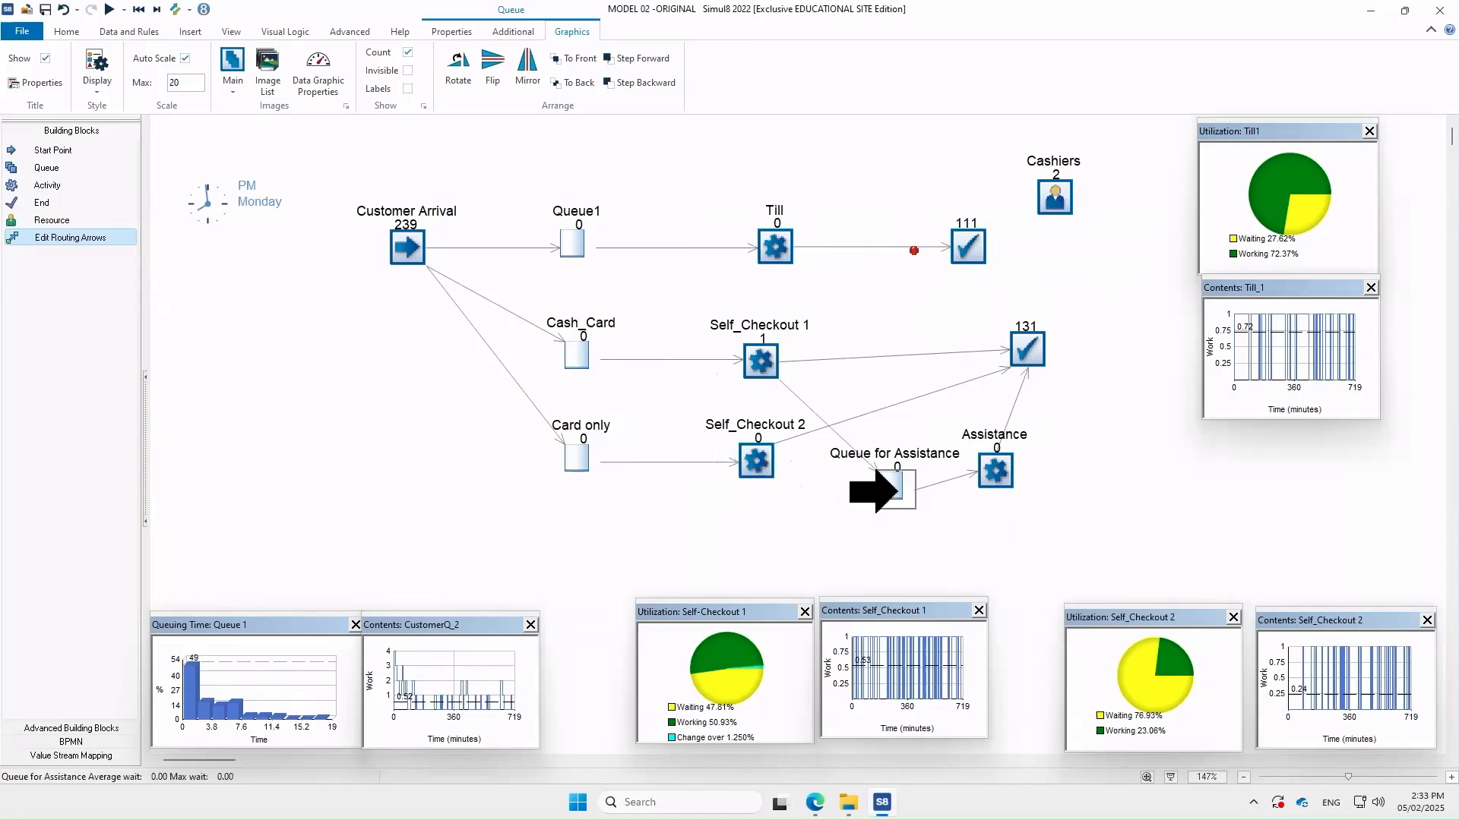
pyautogui.click(898, 491)
pyautogui.moveTo(902, 492)
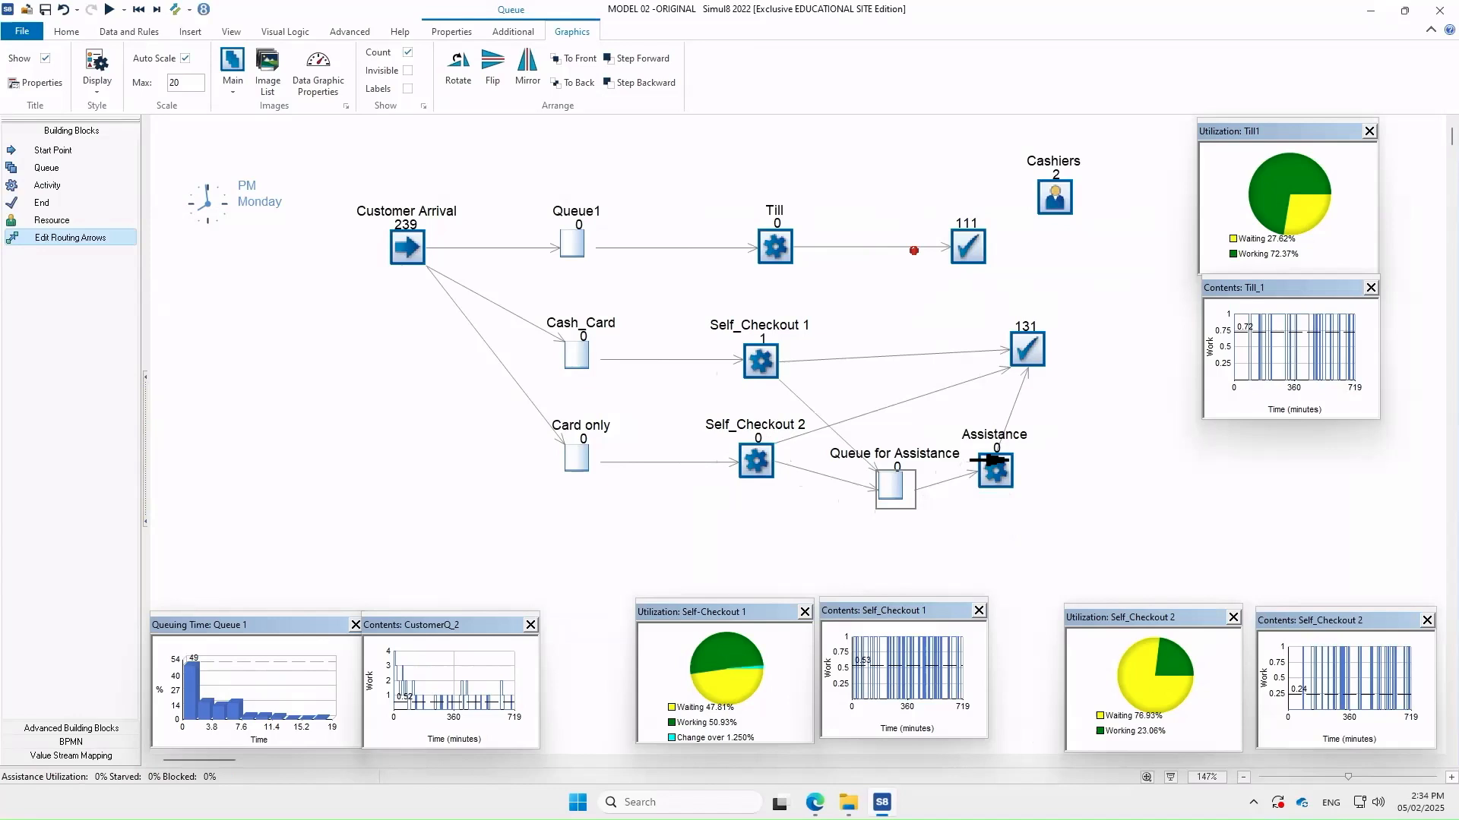
pyautogui.moveTo(993, 458)
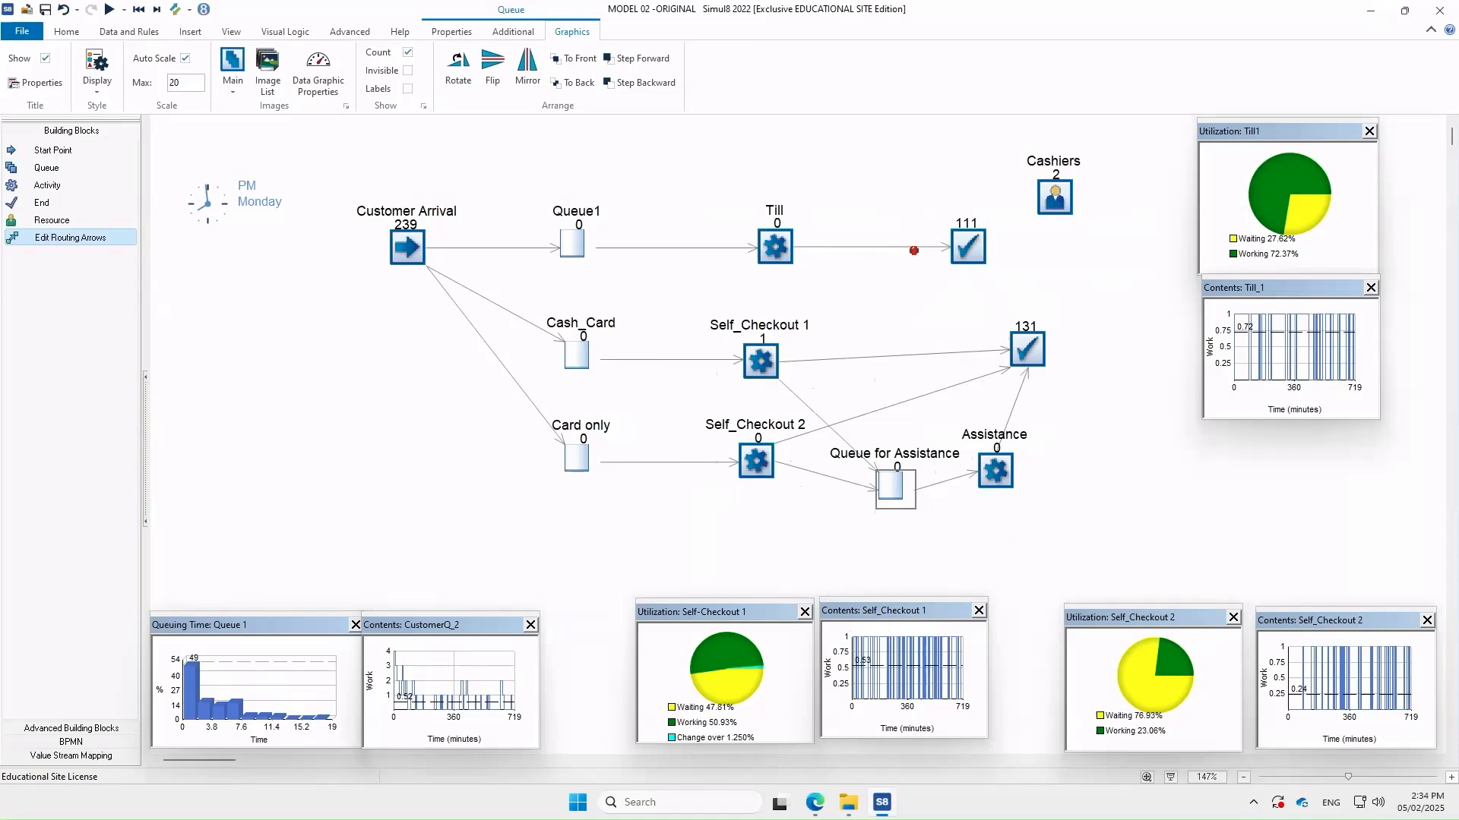
pyautogui.click(53, 240)
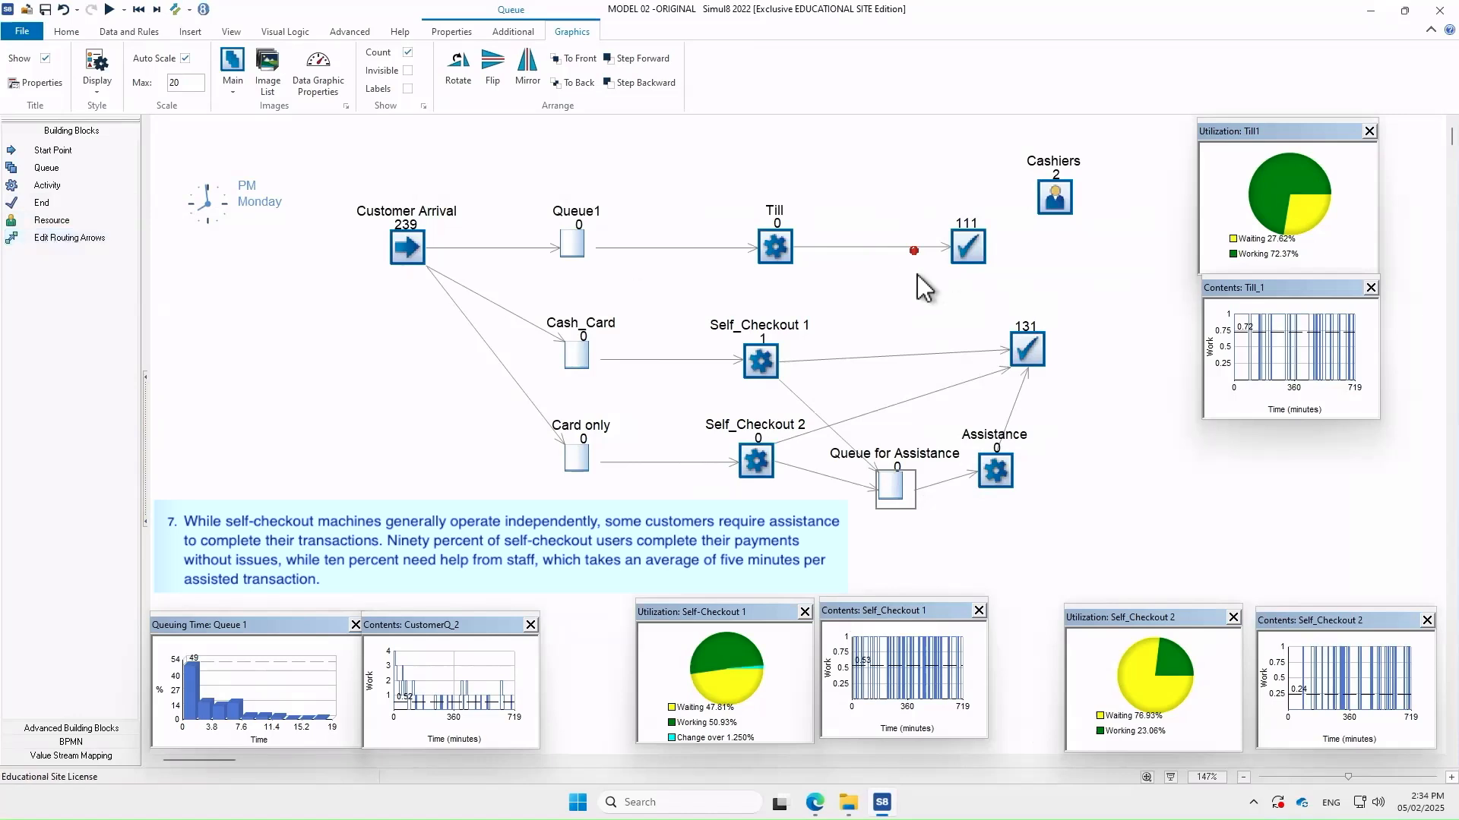
# Switch Self_Checkout 1's outgoing routing to Percent and clear the End 2 share
pyautogui.click(757, 365)
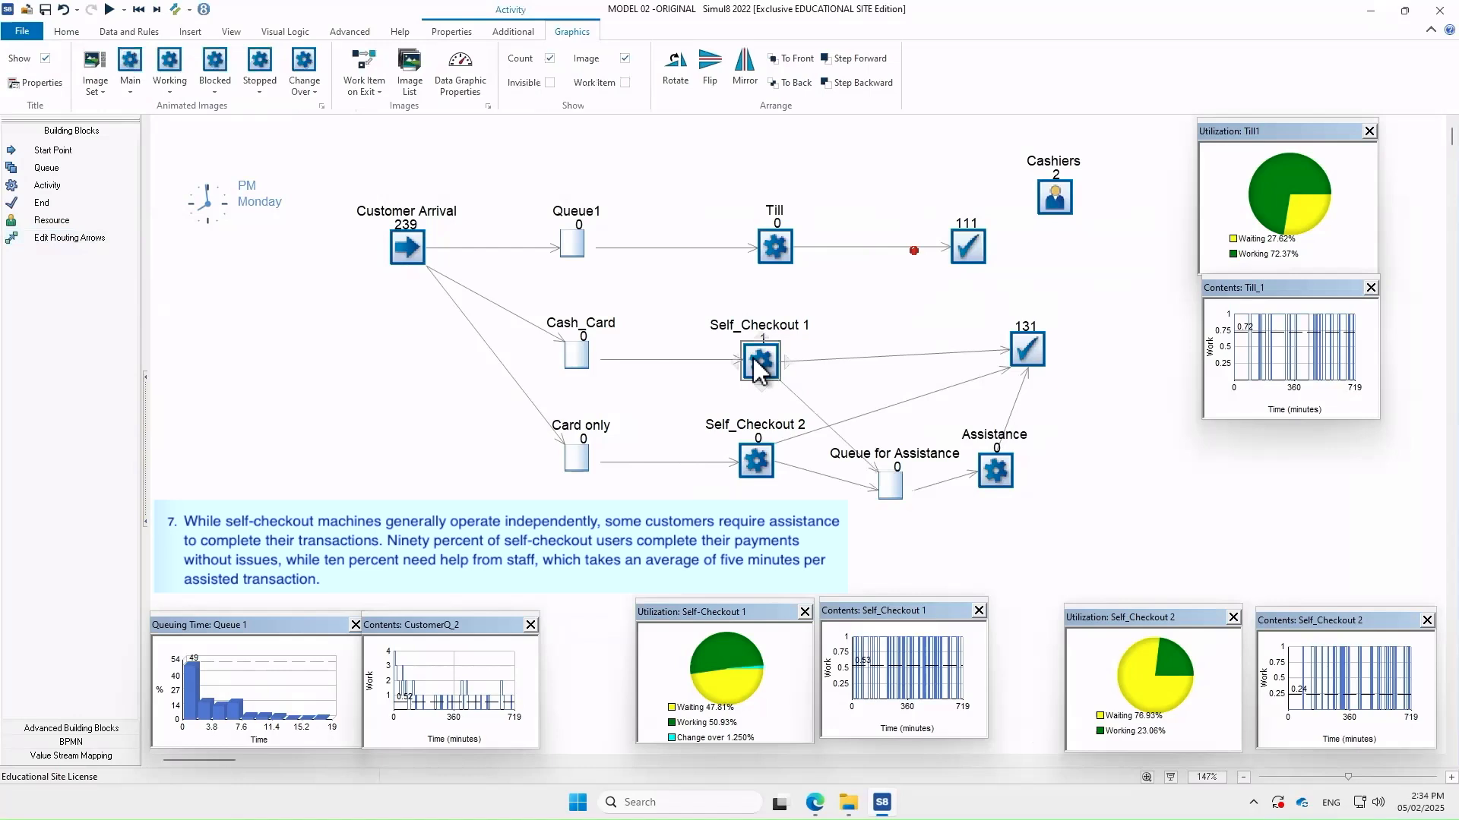
pyautogui.doubleClick(758, 365)
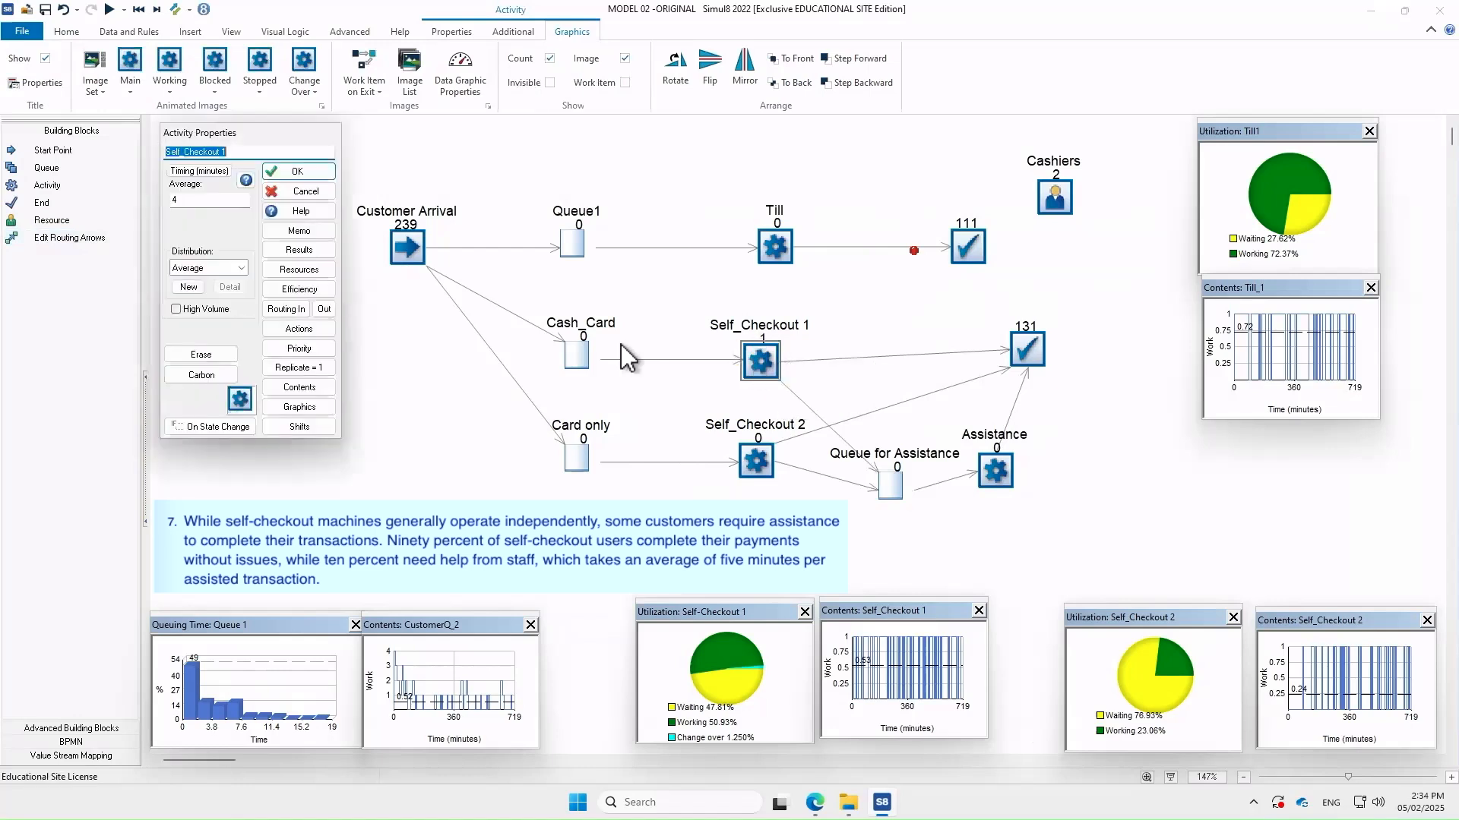
pyautogui.click(324, 308)
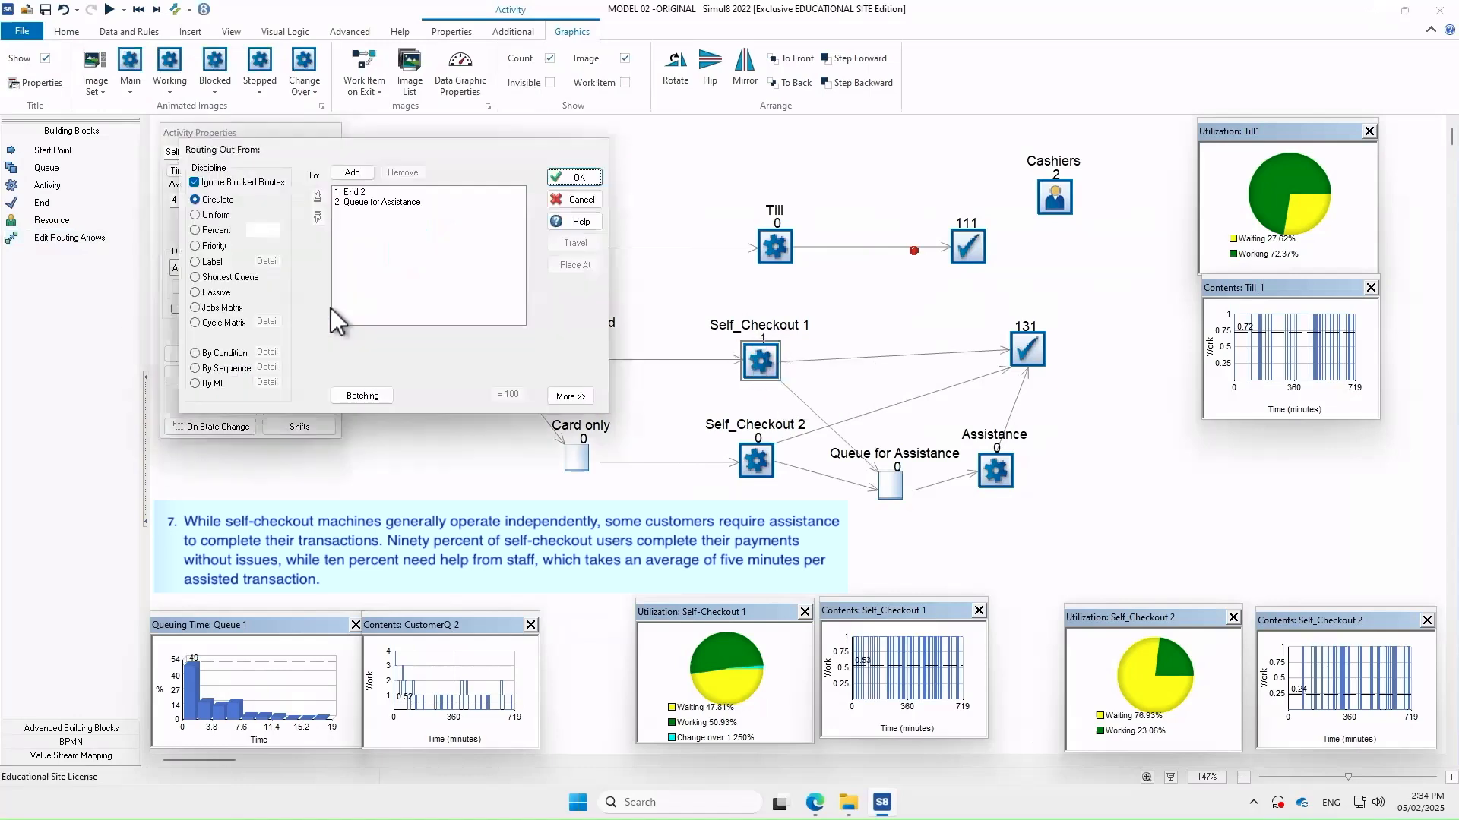
pyautogui.click(349, 193)
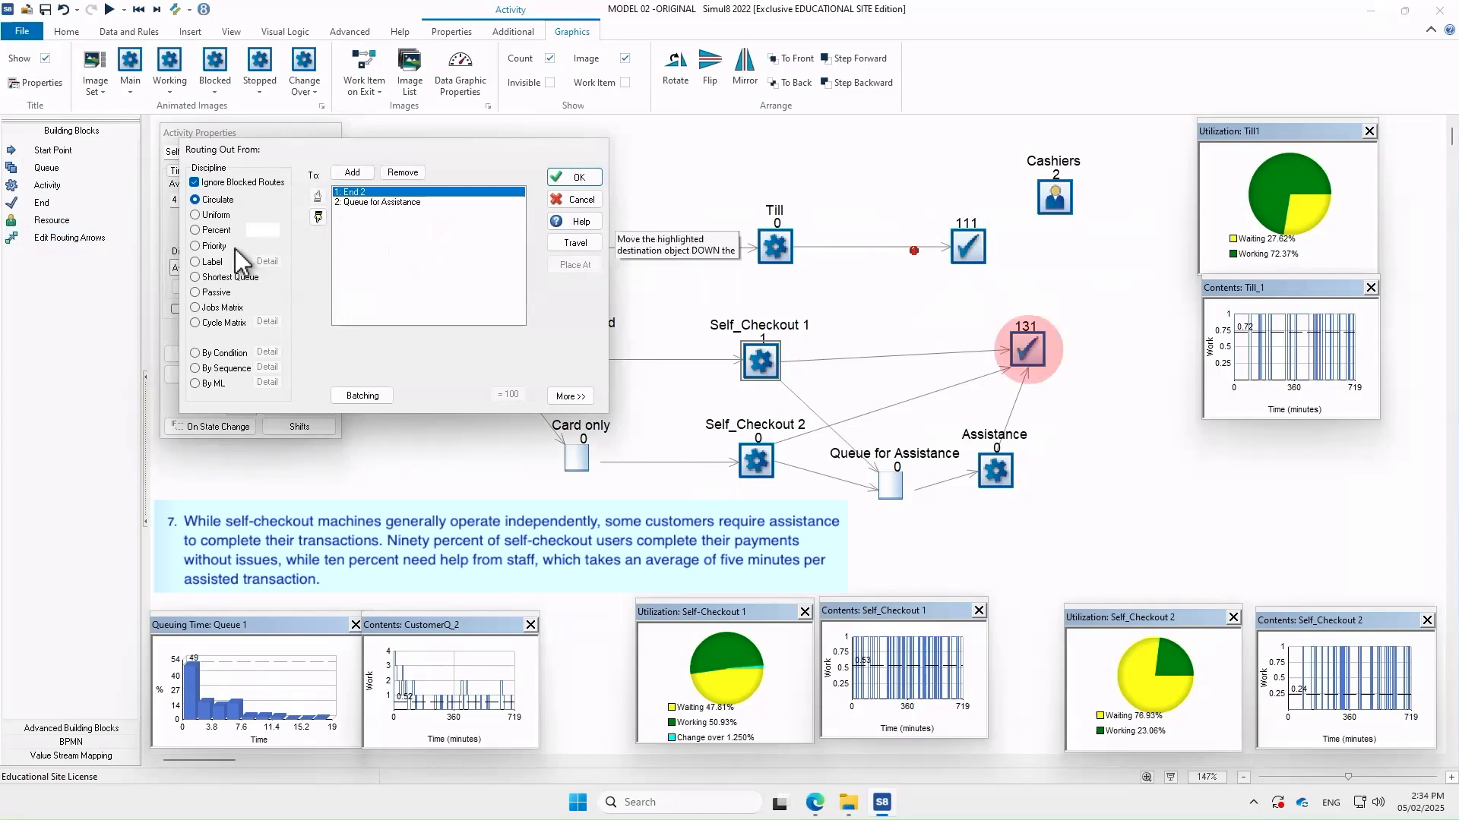
pyautogui.click(195, 230)
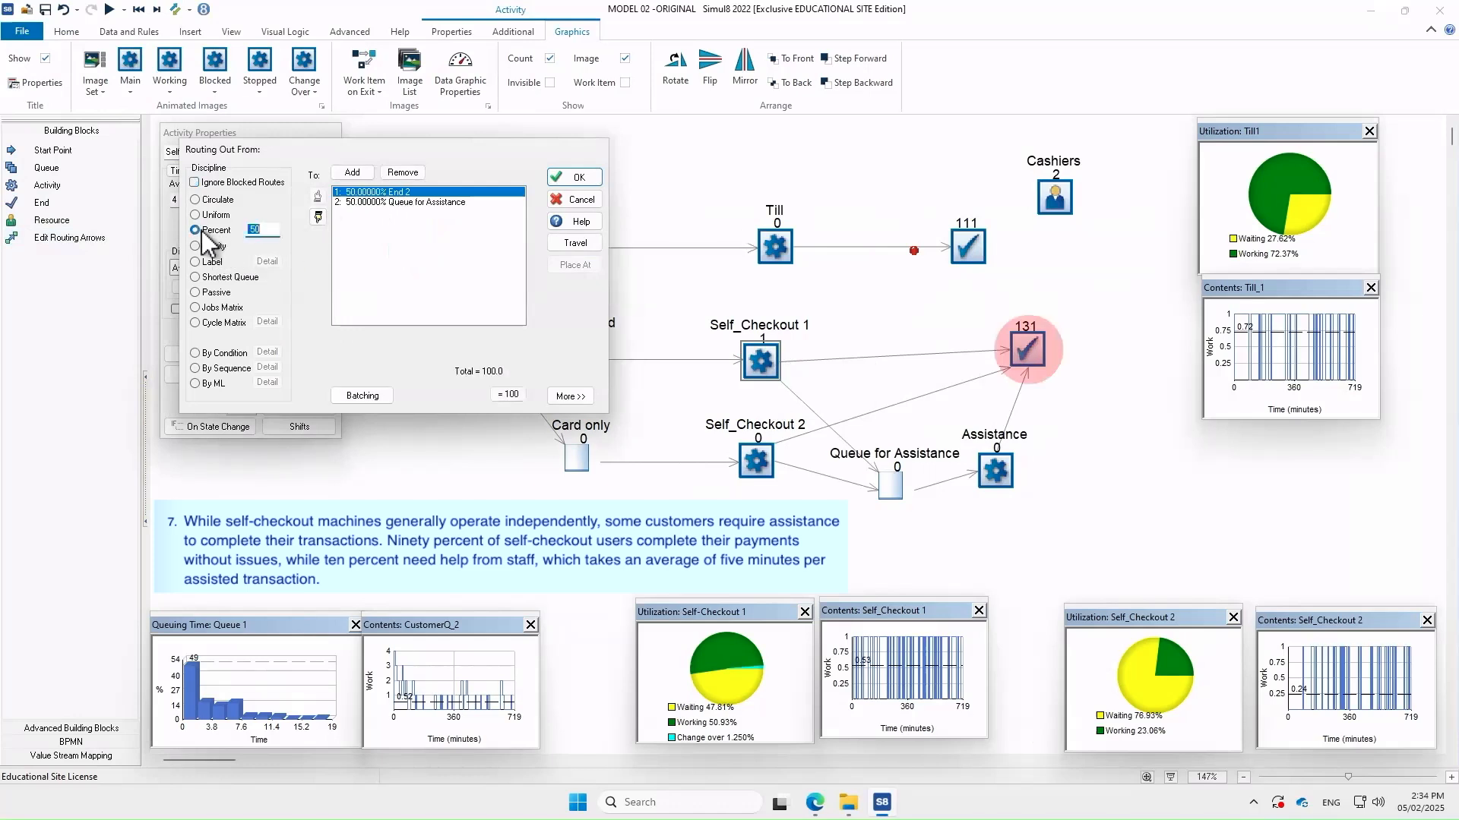
pyautogui.click(272, 230)
pyautogui.press('BackSpace')
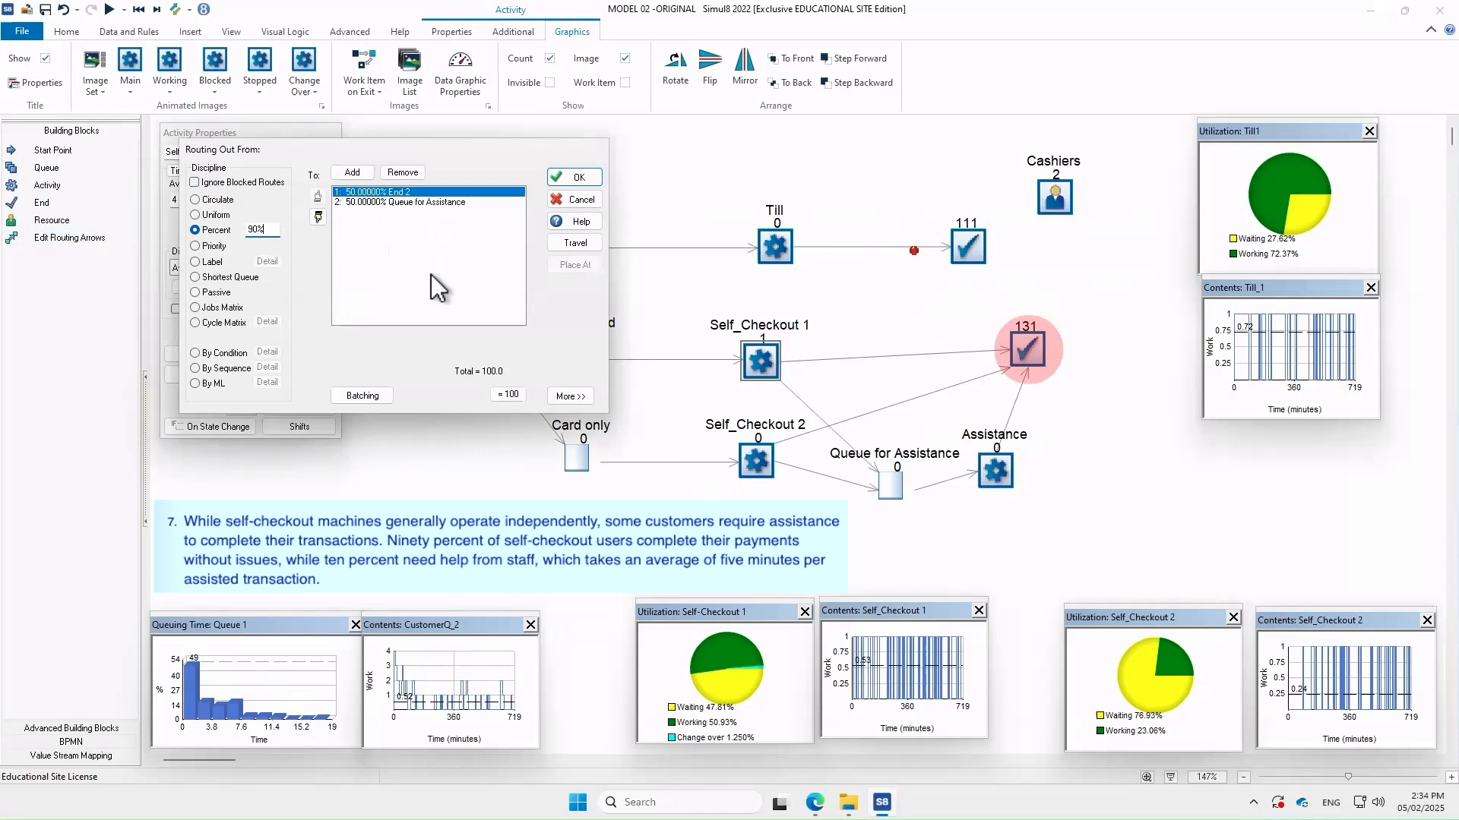
# Give Queue for Assistance 10% and End 2 90% of Self_Checkout 1's customers
pyautogui.click(385, 202)
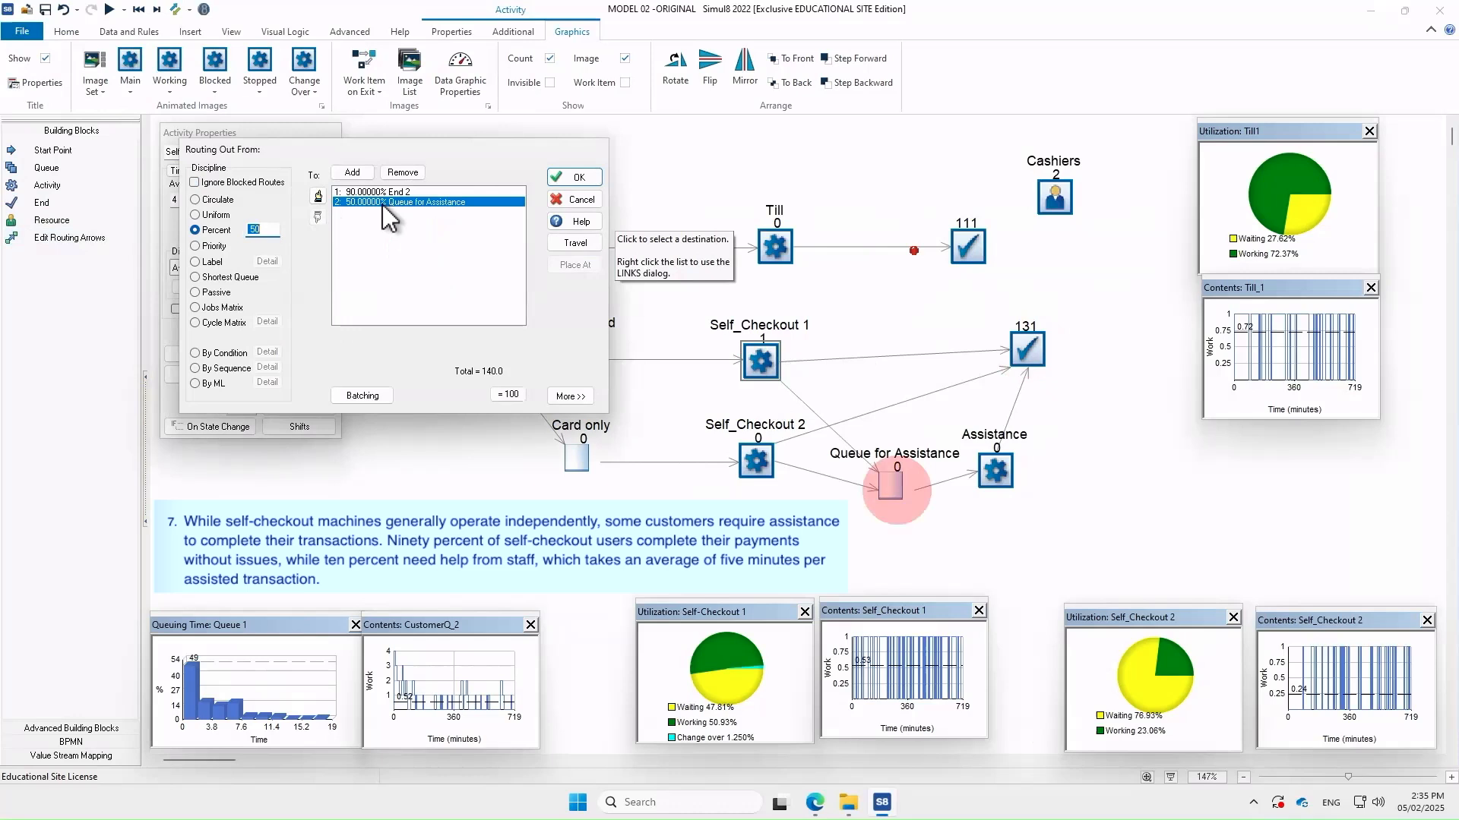
pyautogui.click(273, 230)
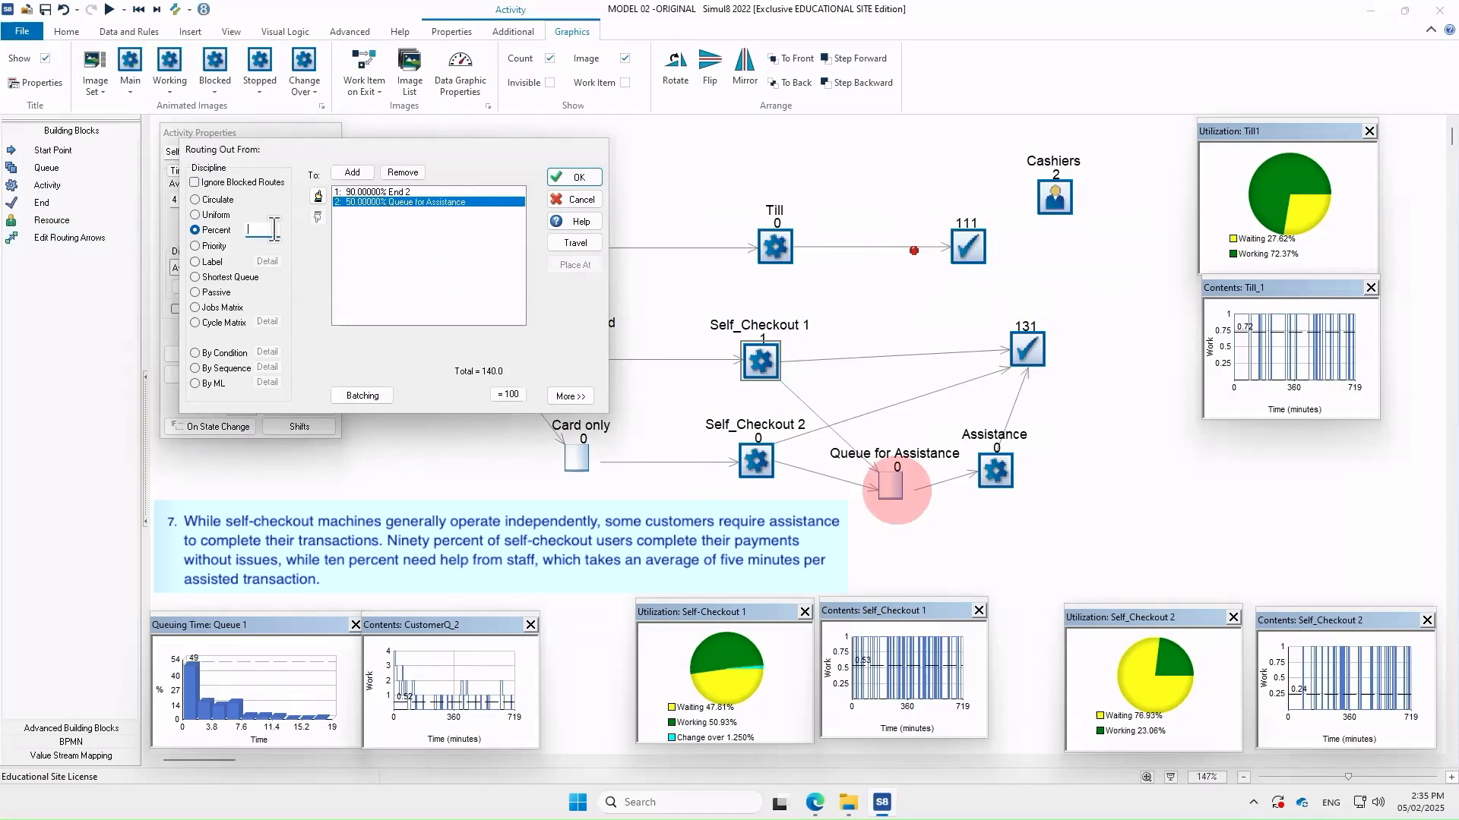
pyautogui.write('10')
pyautogui.doubleClick(376, 275)
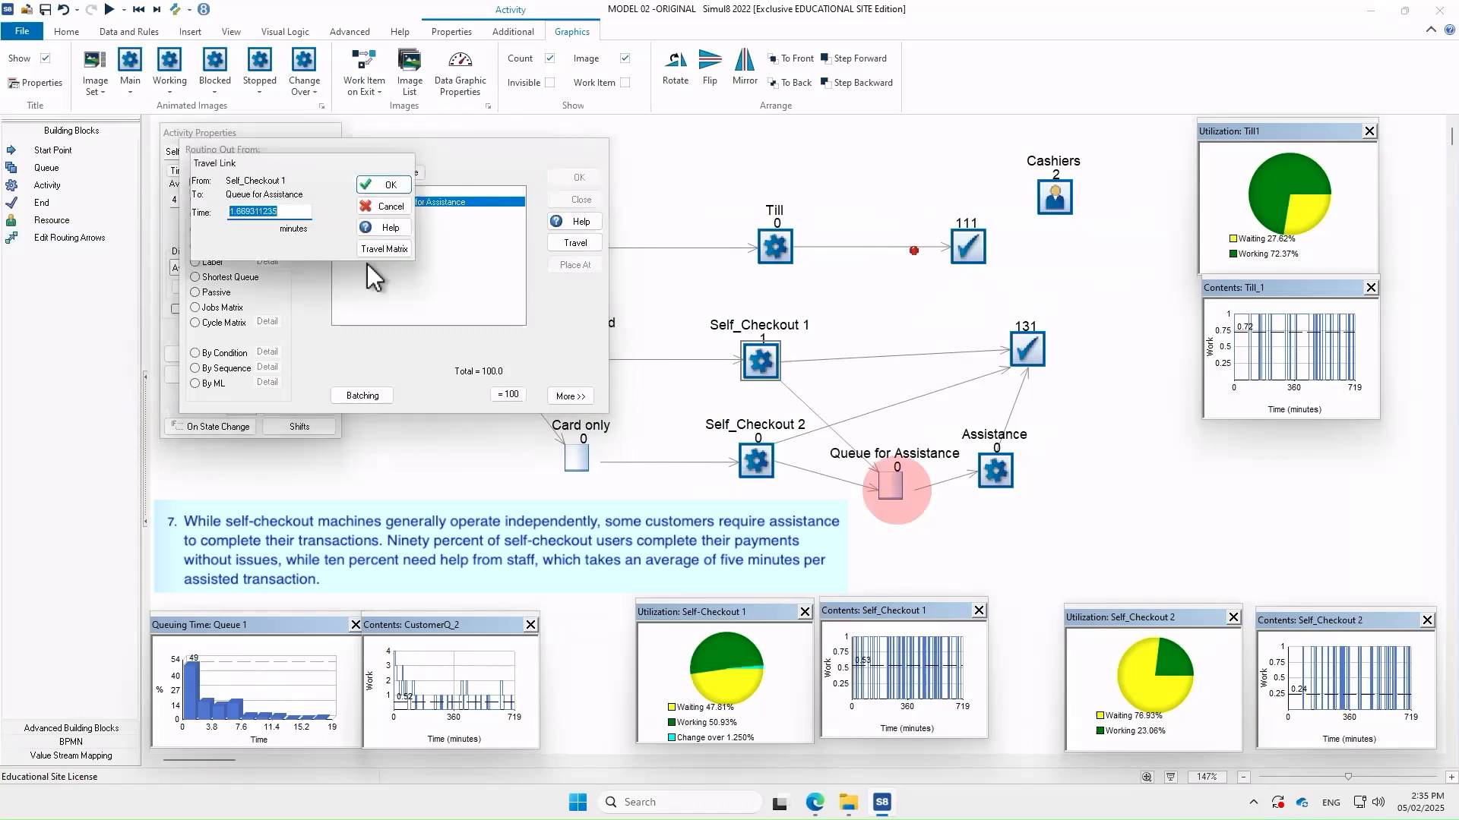
pyautogui.click(380, 206)
pyautogui.click(575, 179)
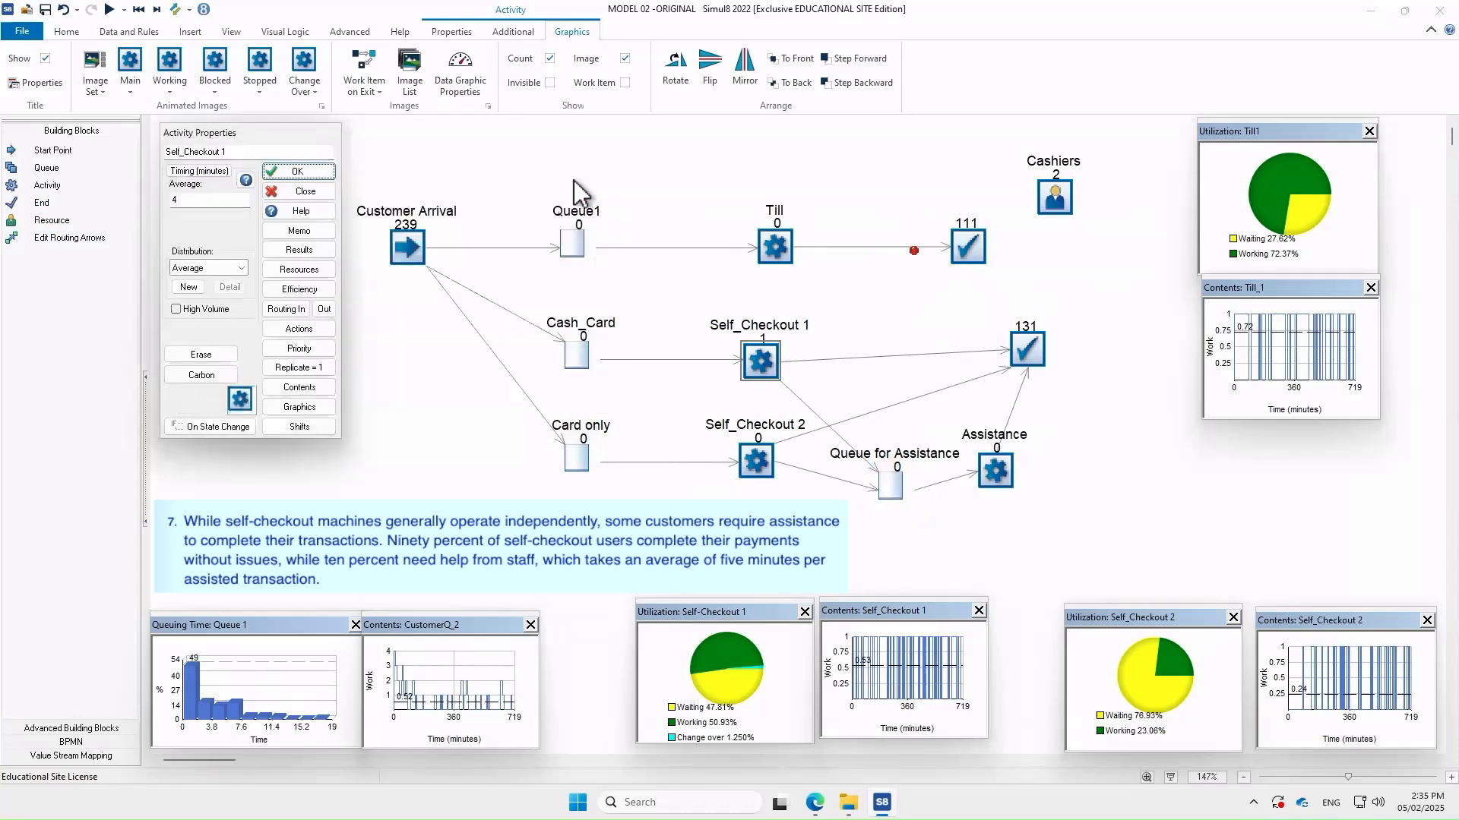
pyautogui.click(304, 191)
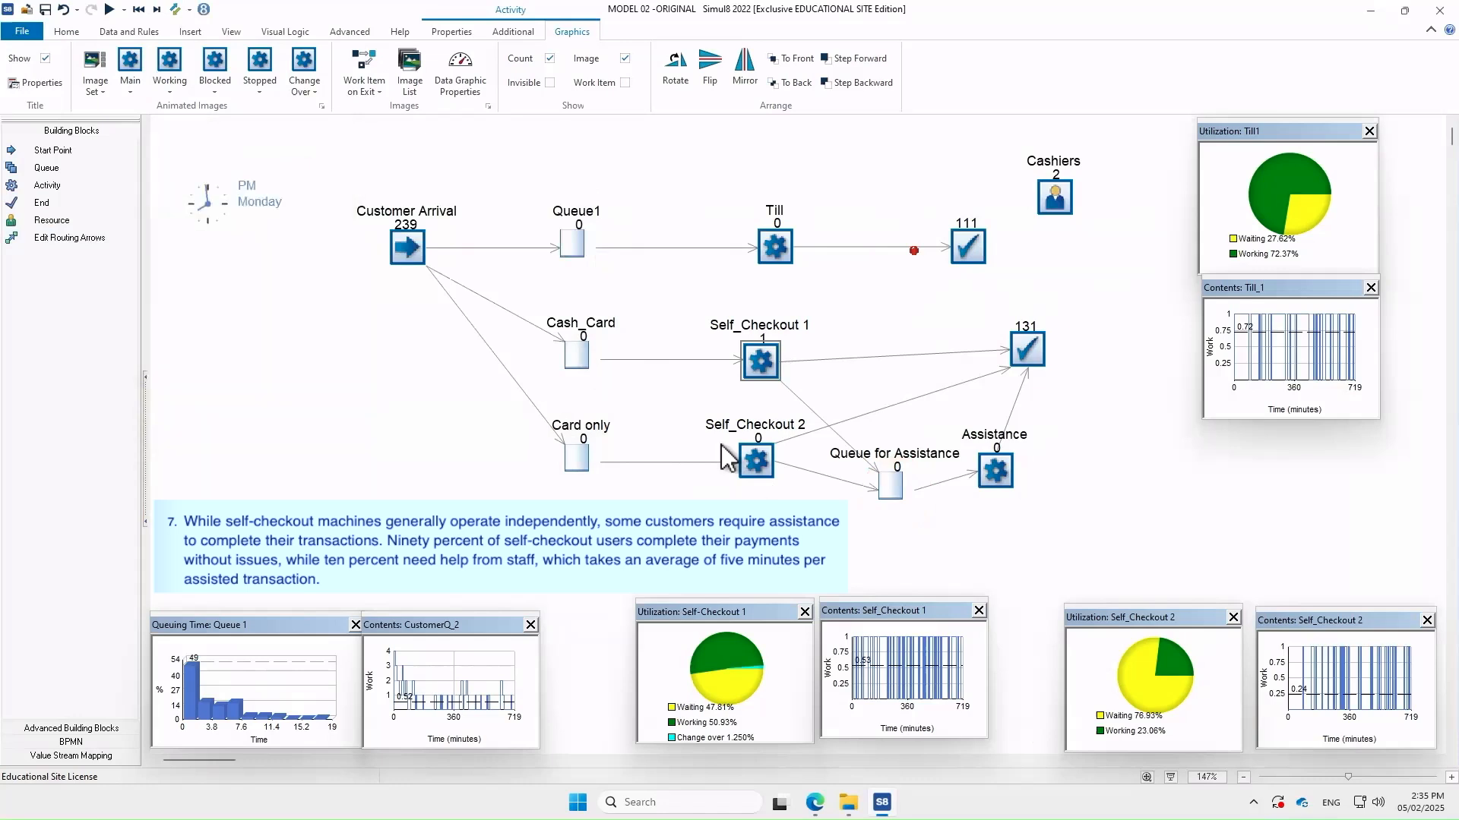
# Switch Self_Checkout 2's routing to Percent with 90% going to End 2
pyautogui.doubleClick(756, 460)
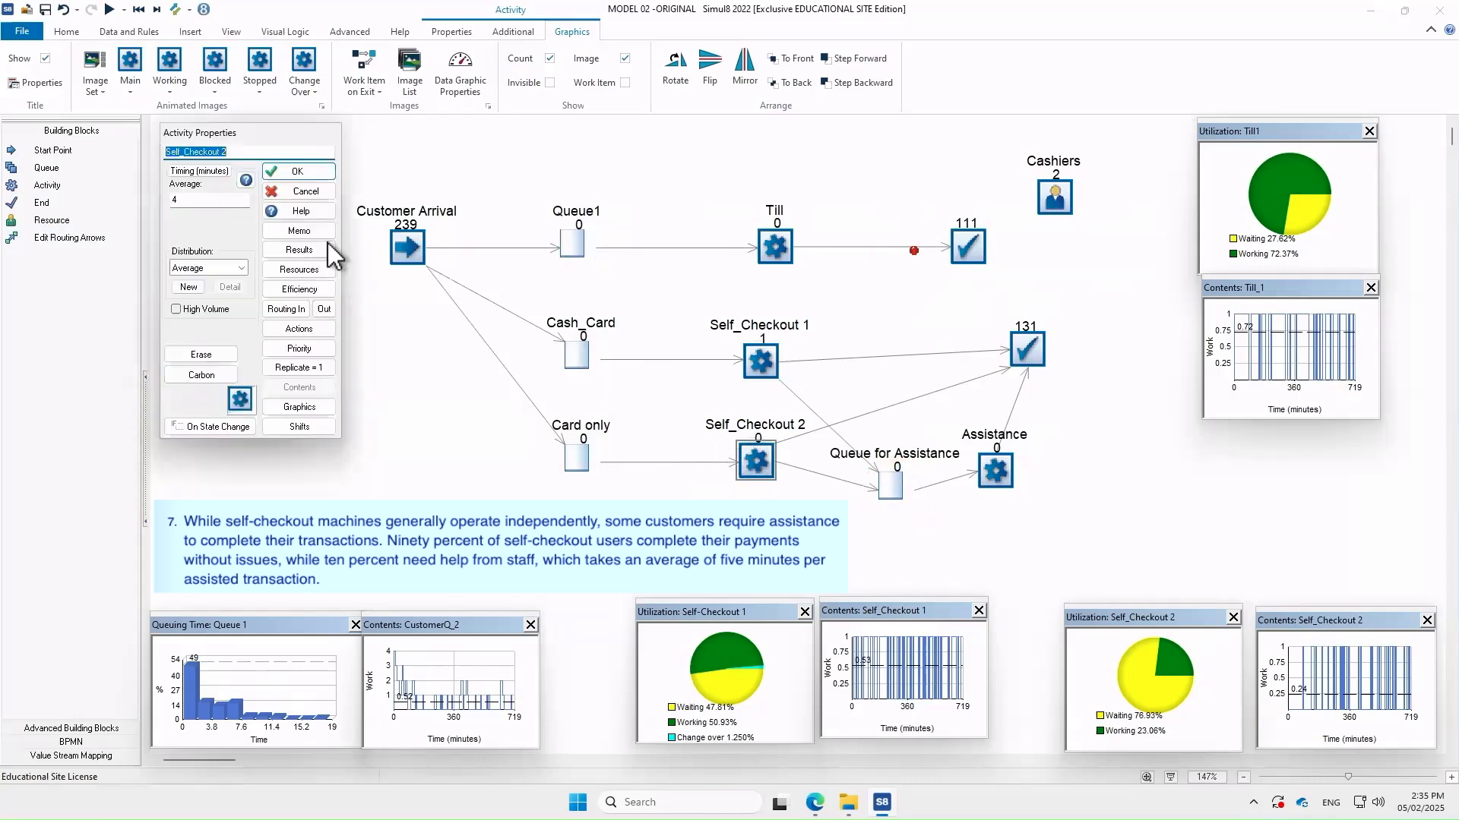
pyautogui.click(318, 308)
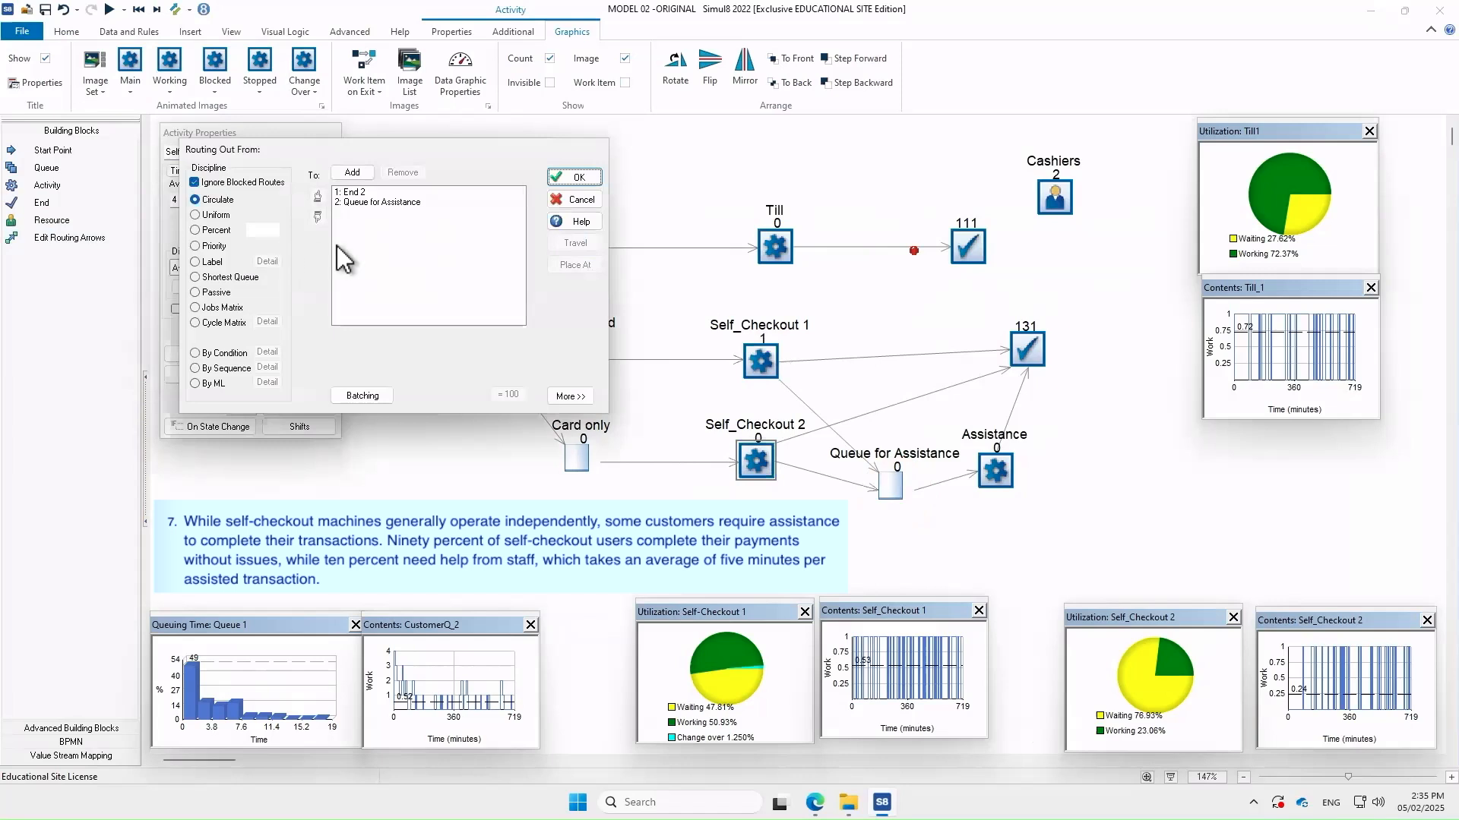
pyautogui.click(366, 191)
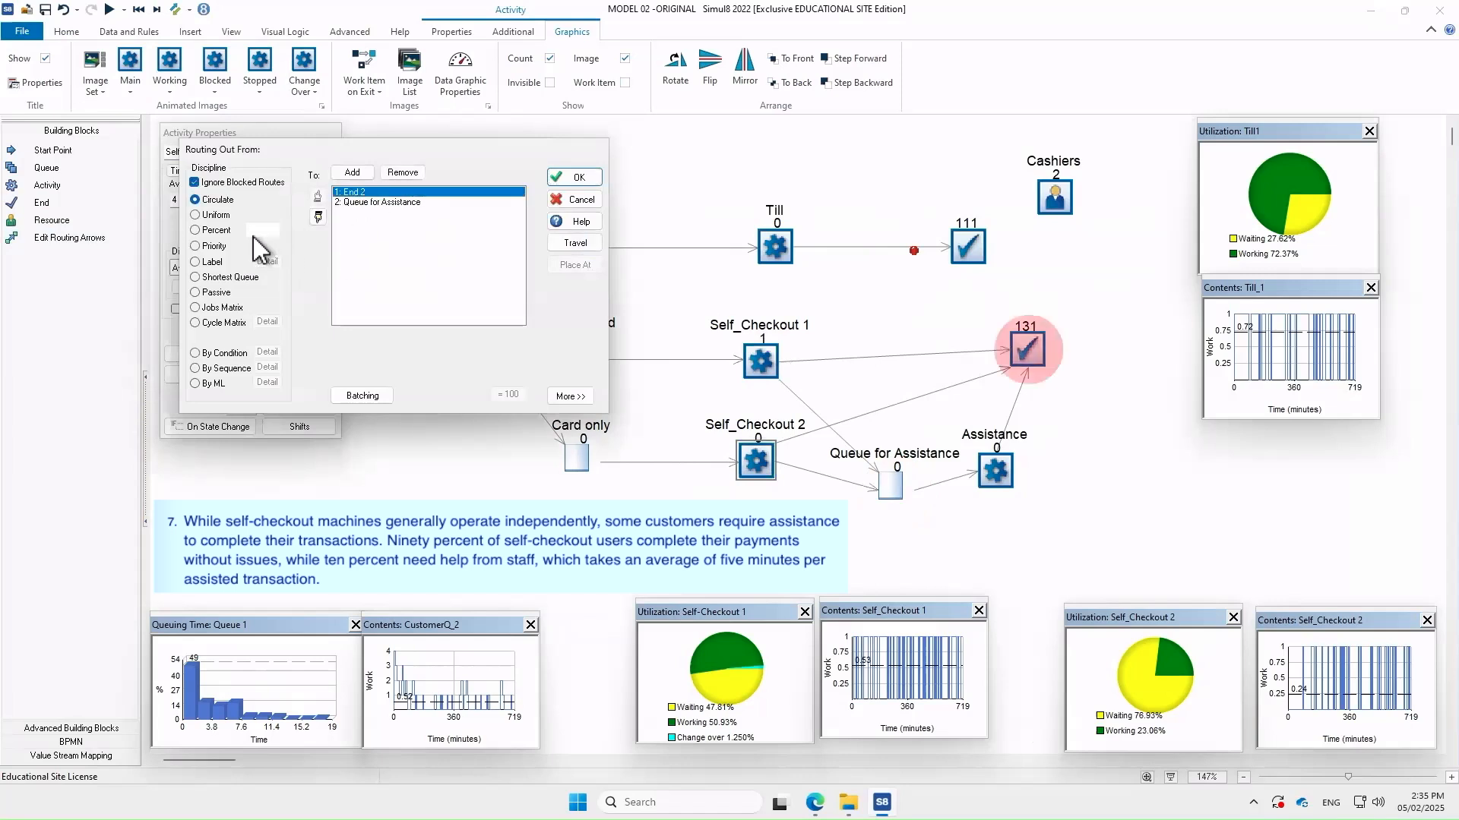
pyautogui.click(221, 230)
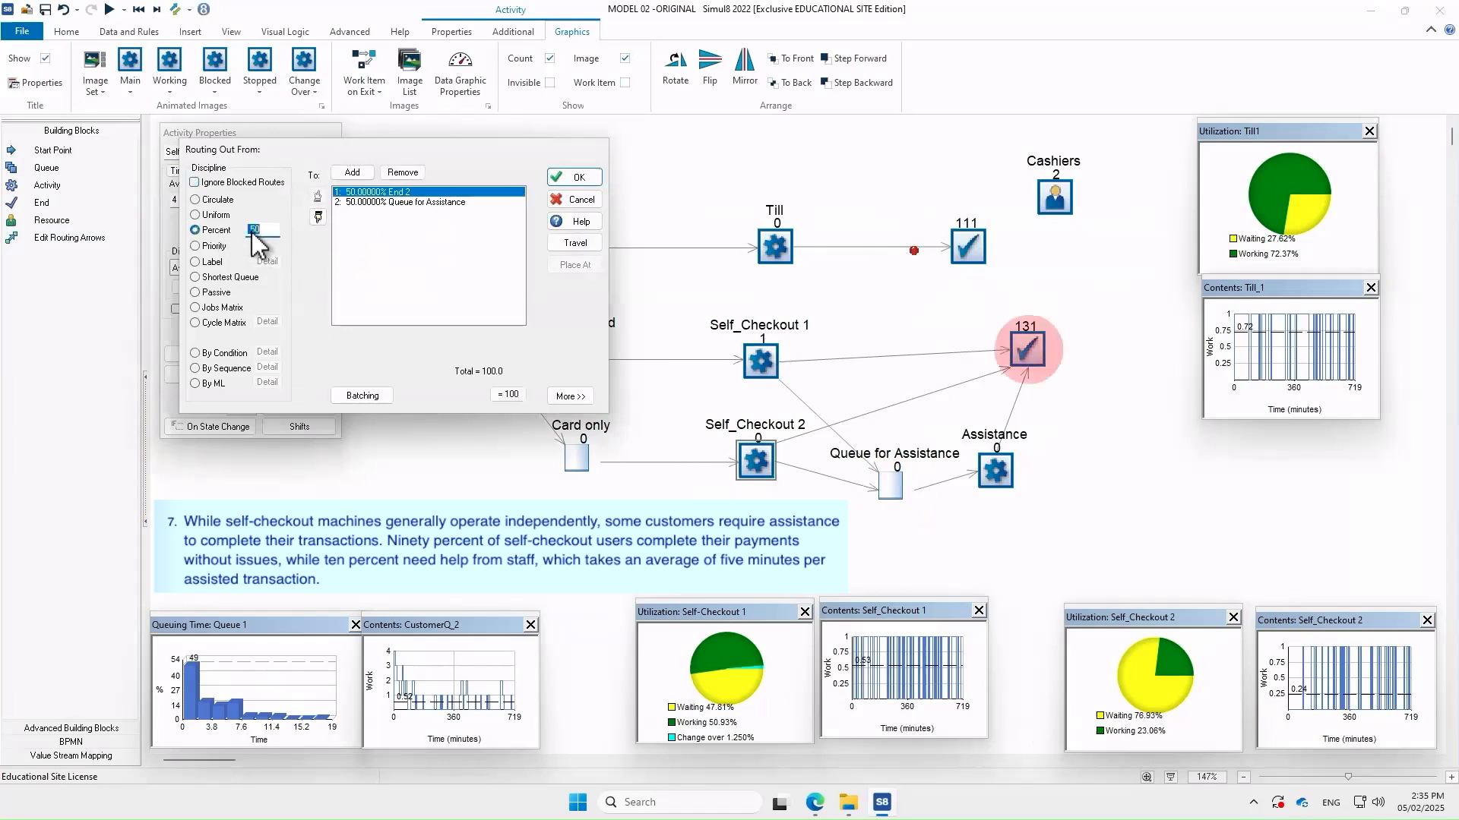
pyautogui.write('90')
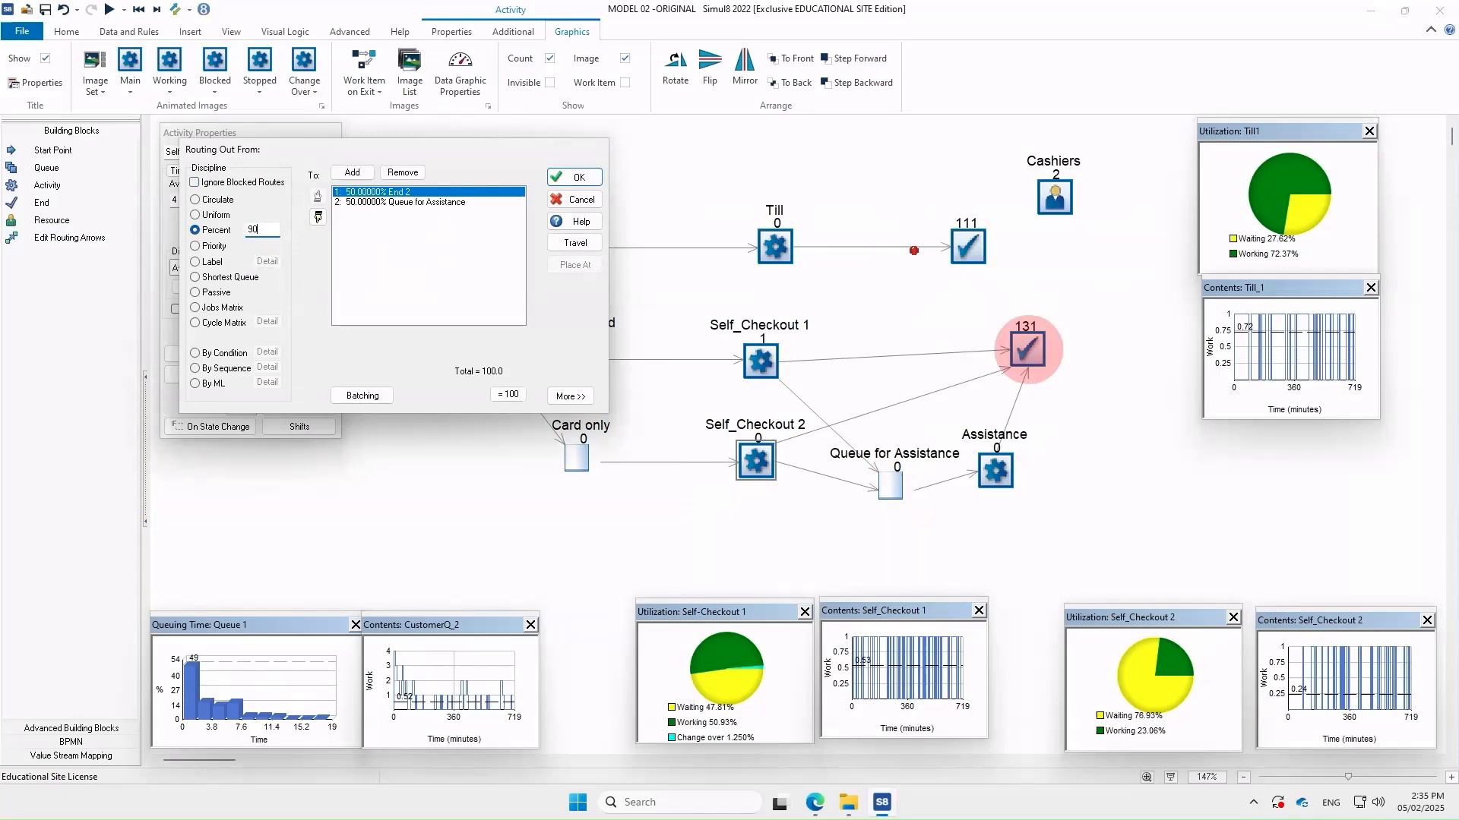
pyautogui.doubleClick(415, 241)
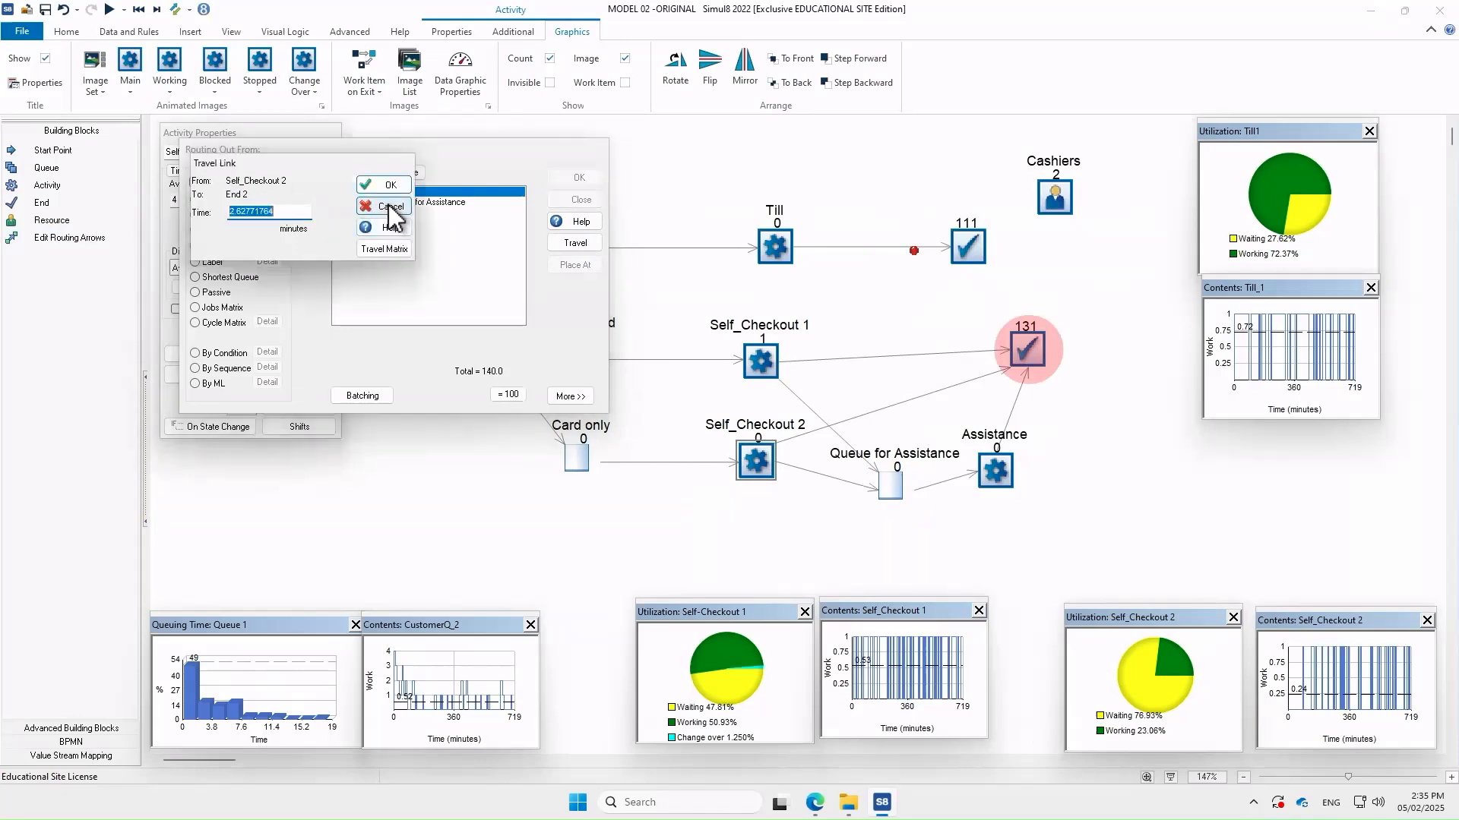
pyautogui.click(391, 207)
# Send the remaining 10% of Self_Checkout 2's customers to Queue for Assistance
pyautogui.click(395, 202)
pyautogui.click(272, 231)
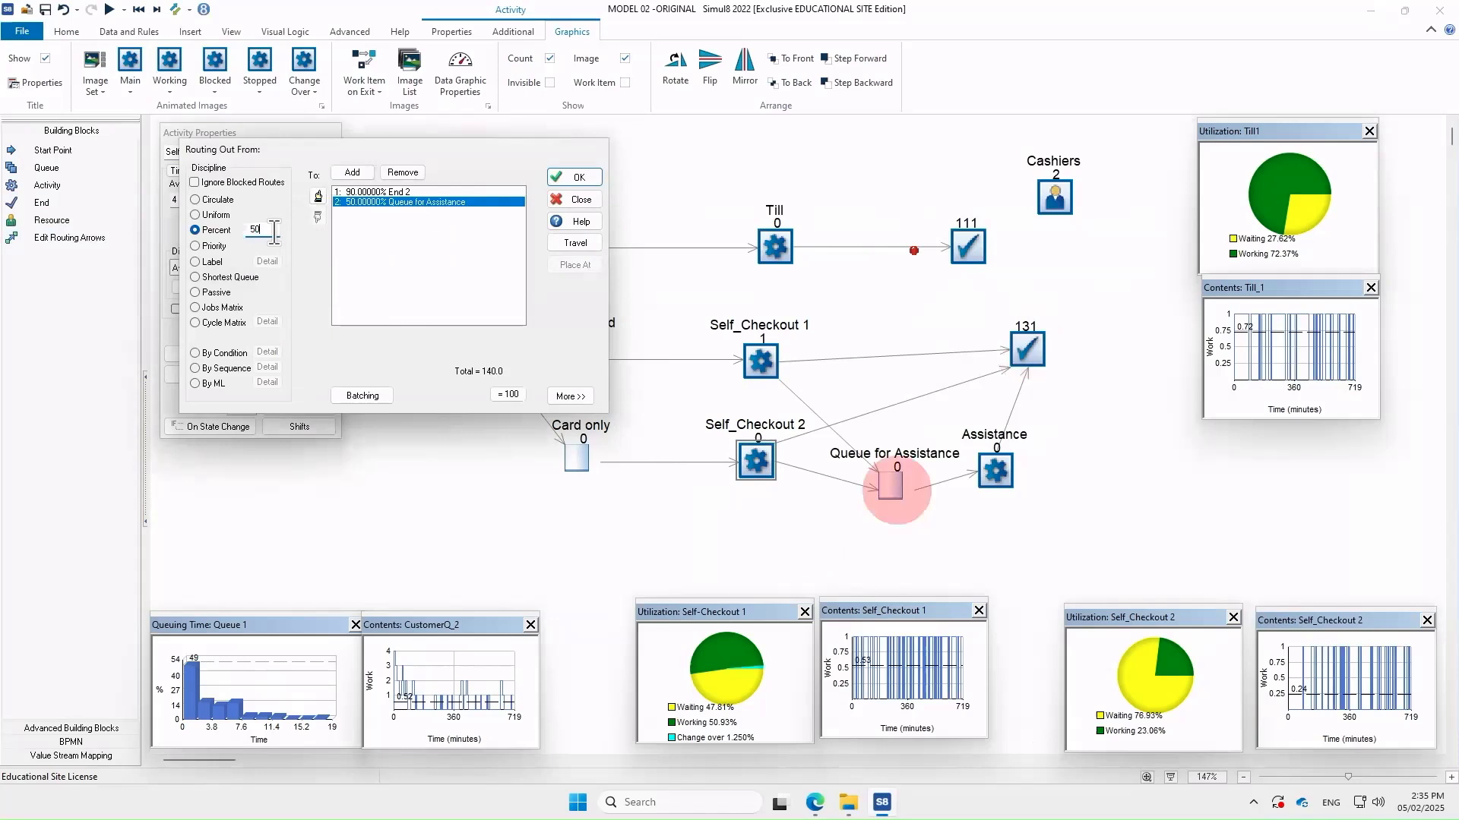
pyautogui.write('10')
pyautogui.click(418, 302)
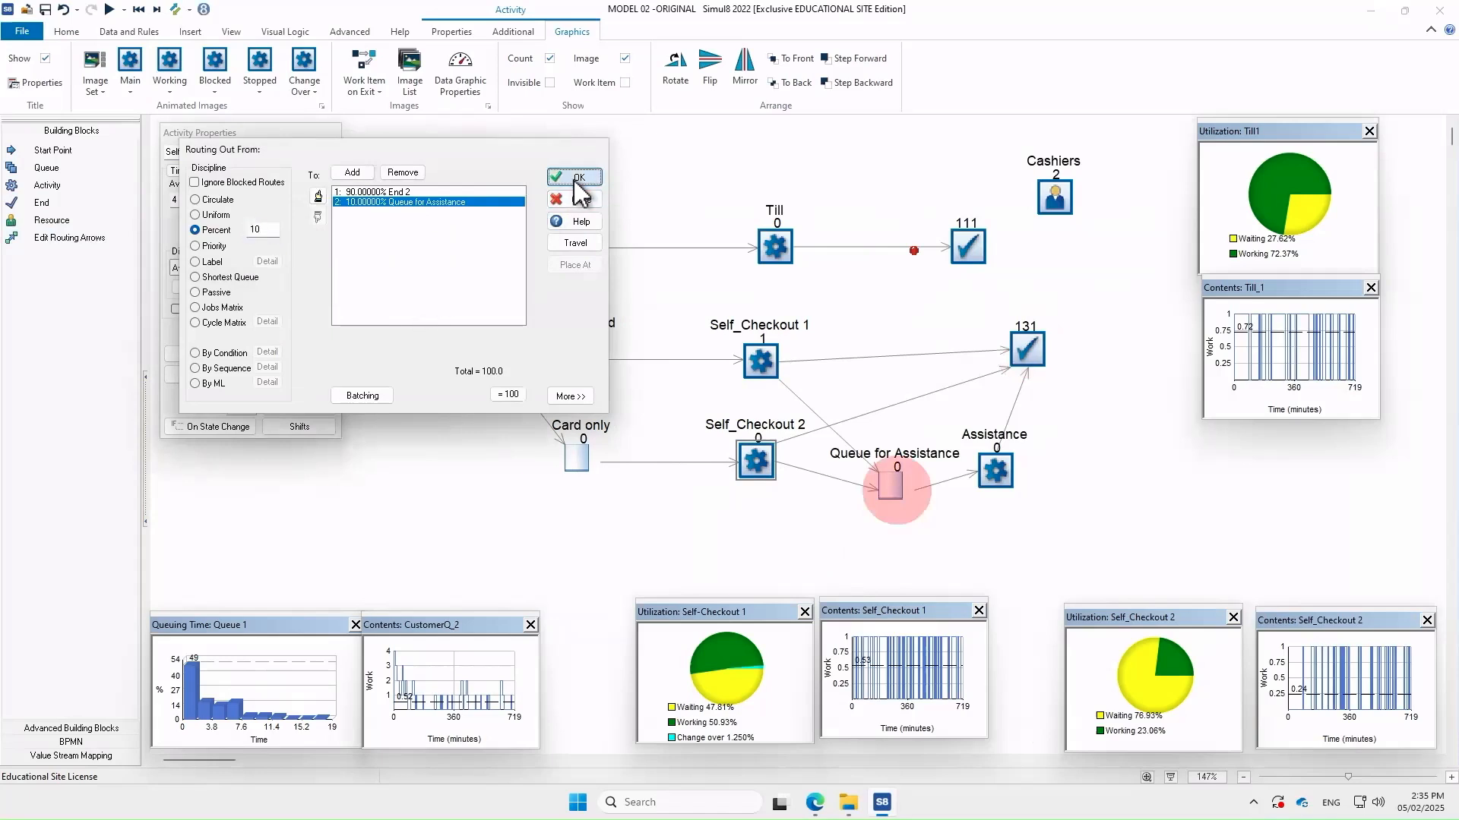
pyautogui.click(574, 177)
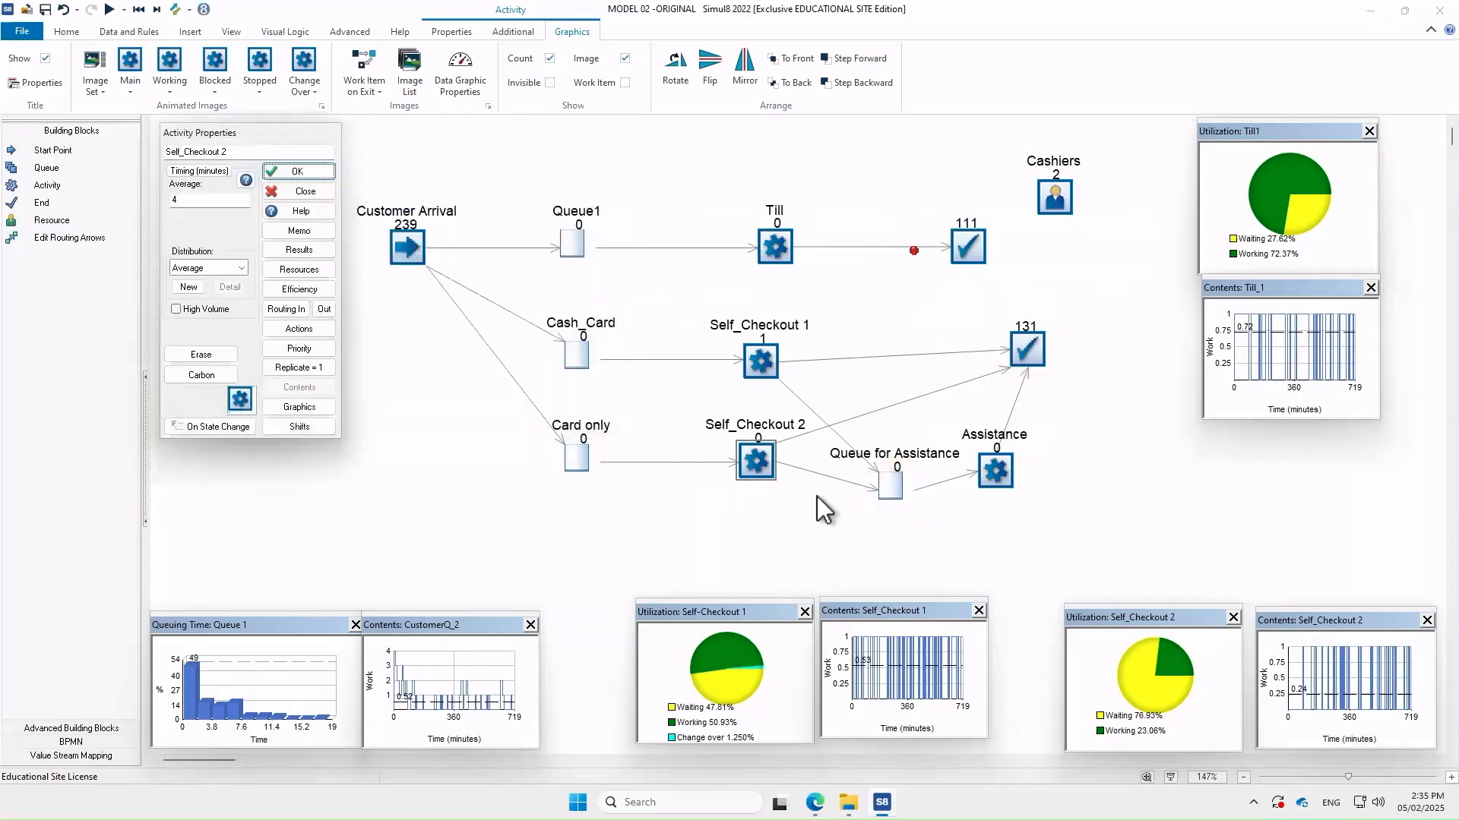
pyautogui.click(298, 190)
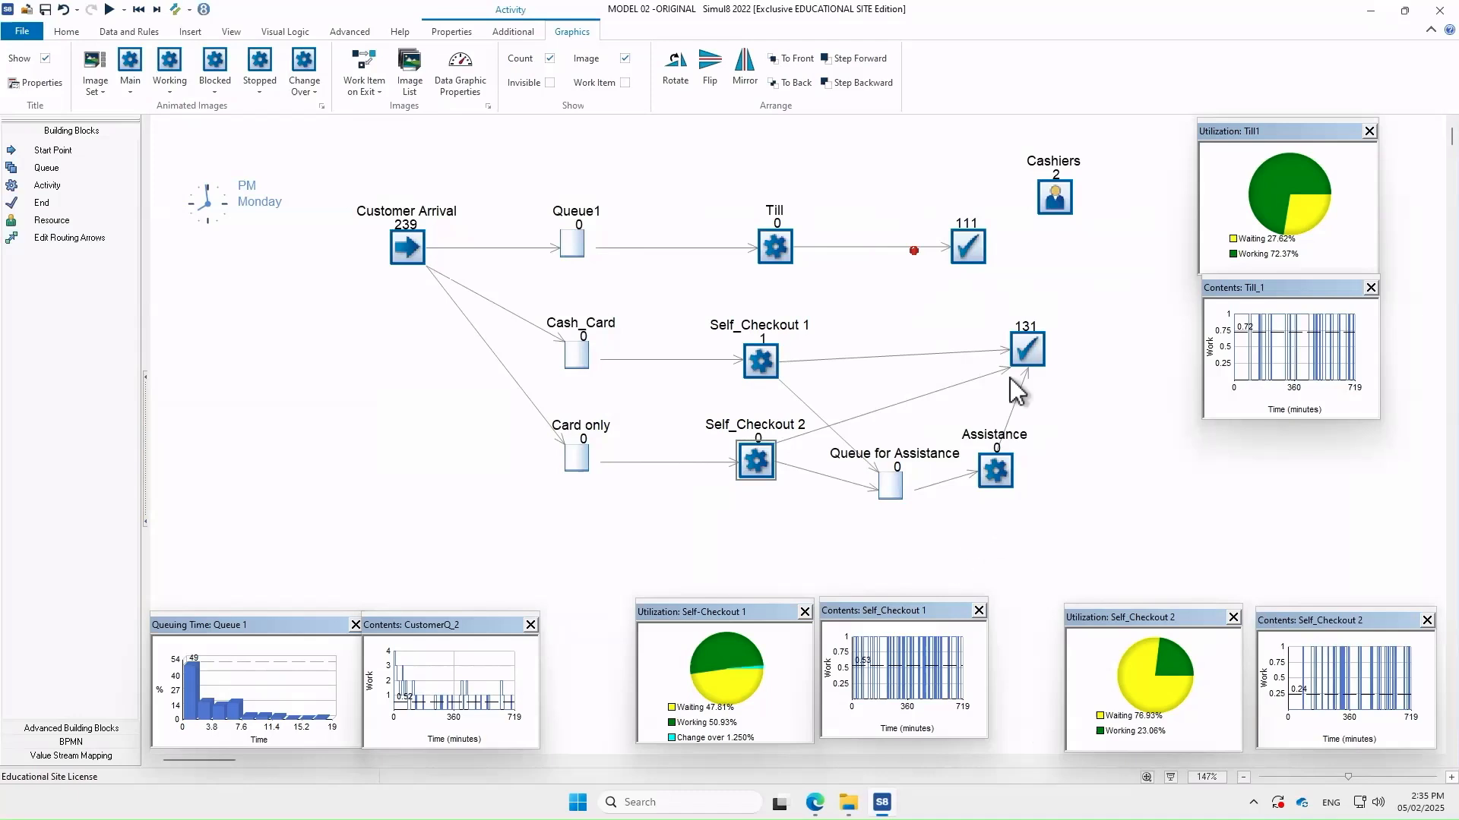
# Add Cashiers as a required resource on the Assistance activity
pyautogui.doubleClick(995, 469)
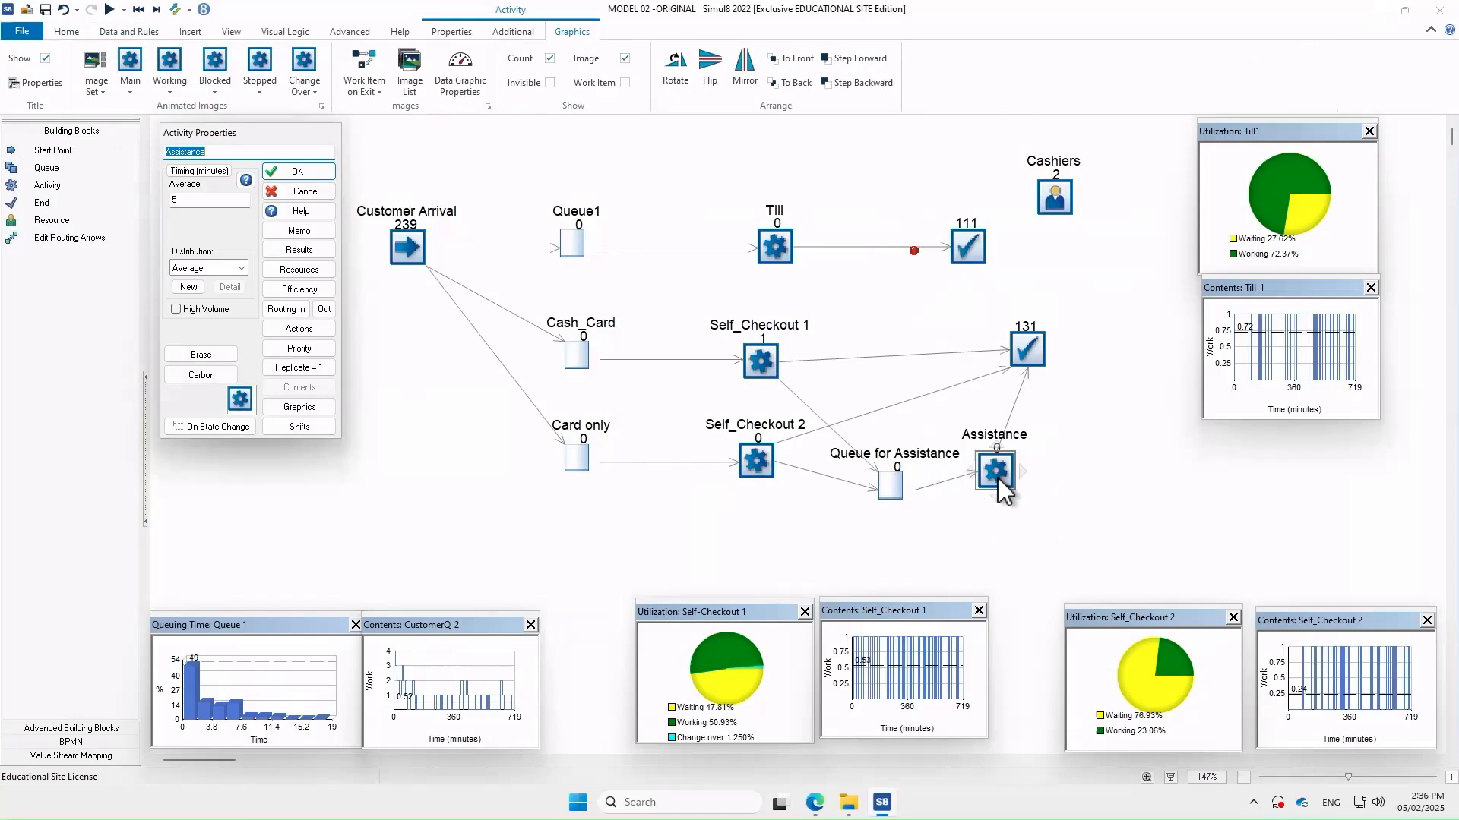
pyautogui.click(308, 272)
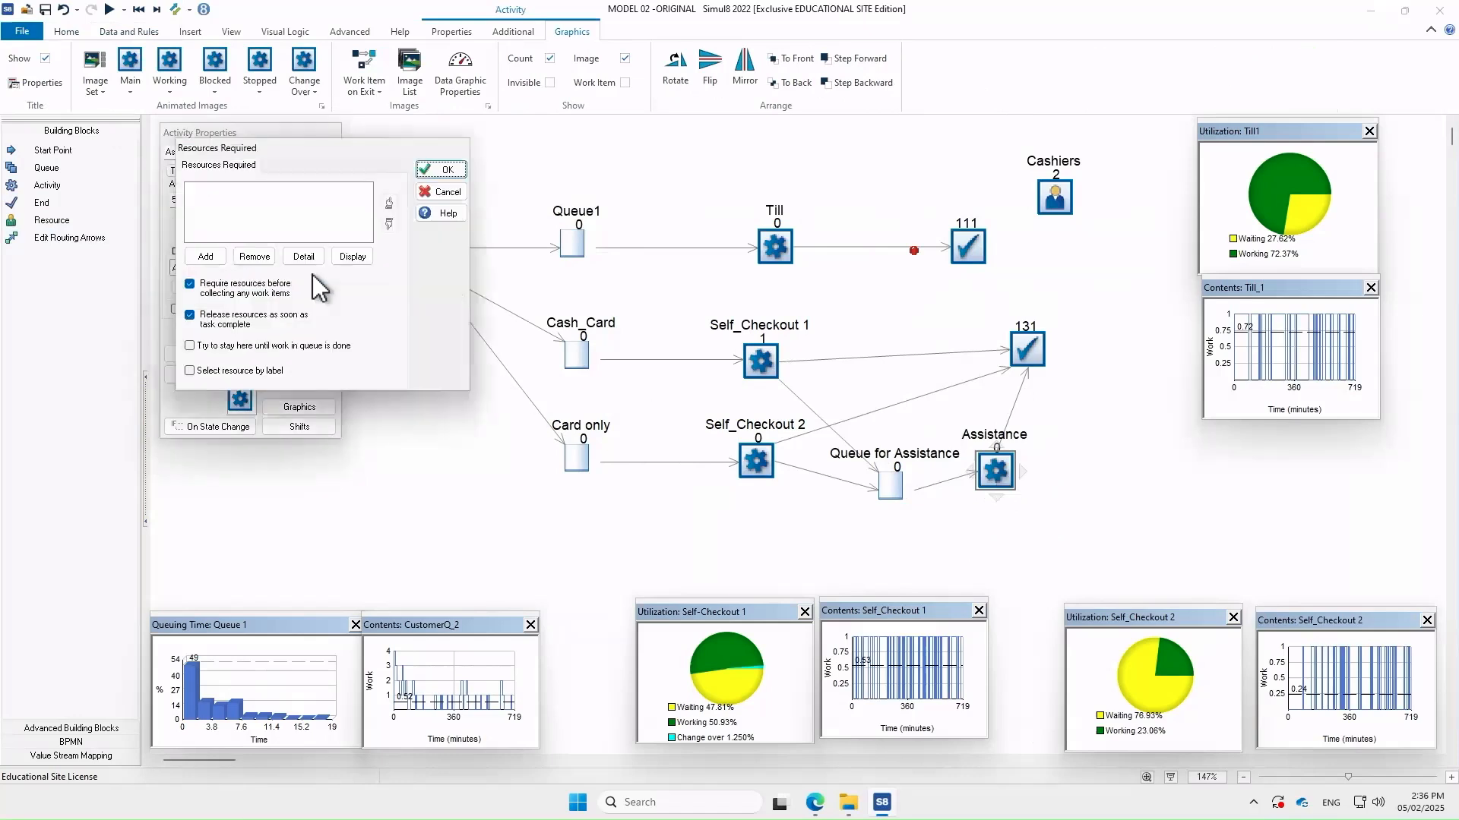
pyautogui.click(200, 257)
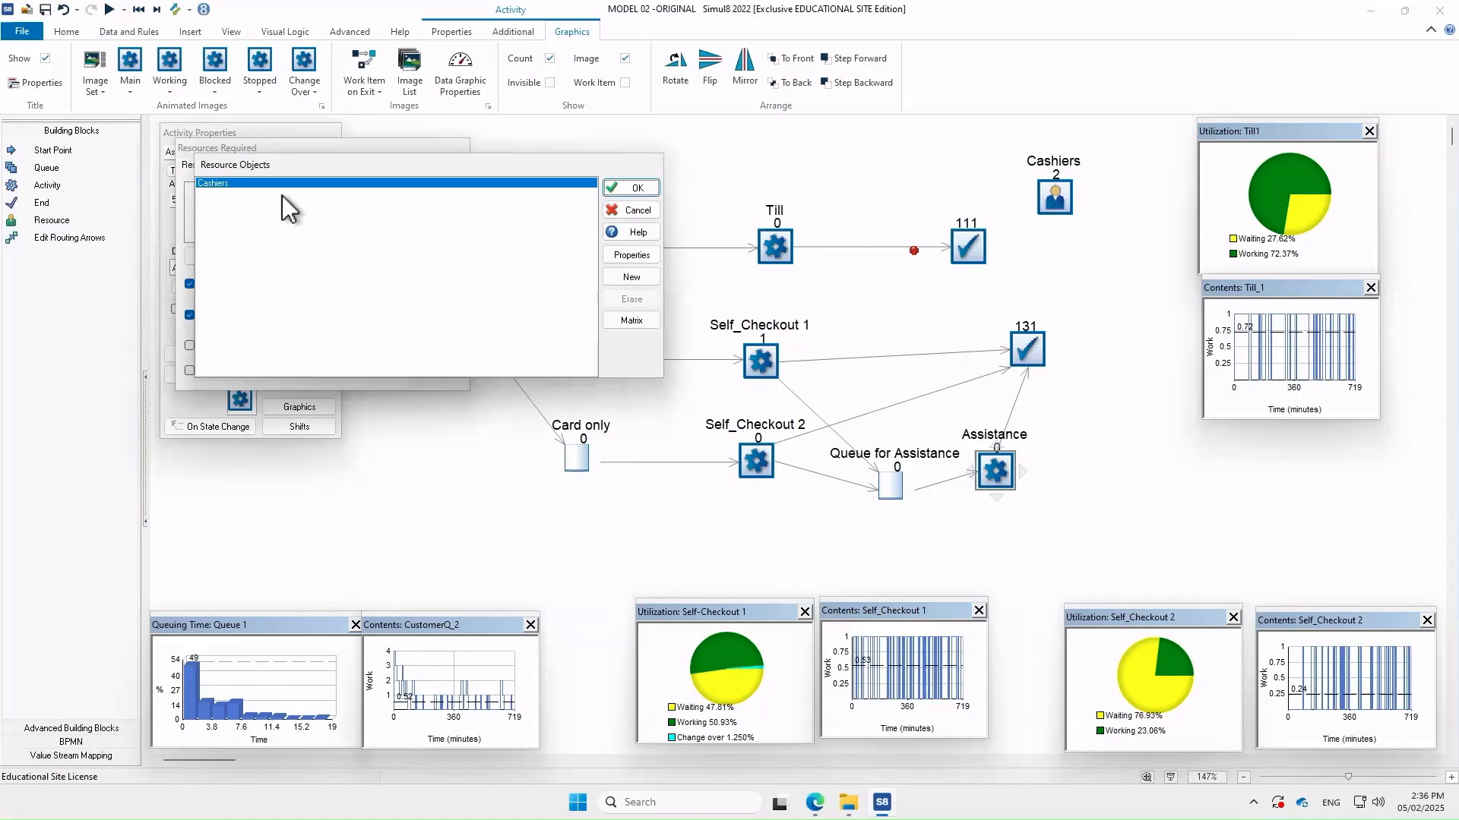
pyautogui.click(623, 187)
pyautogui.click(452, 173)
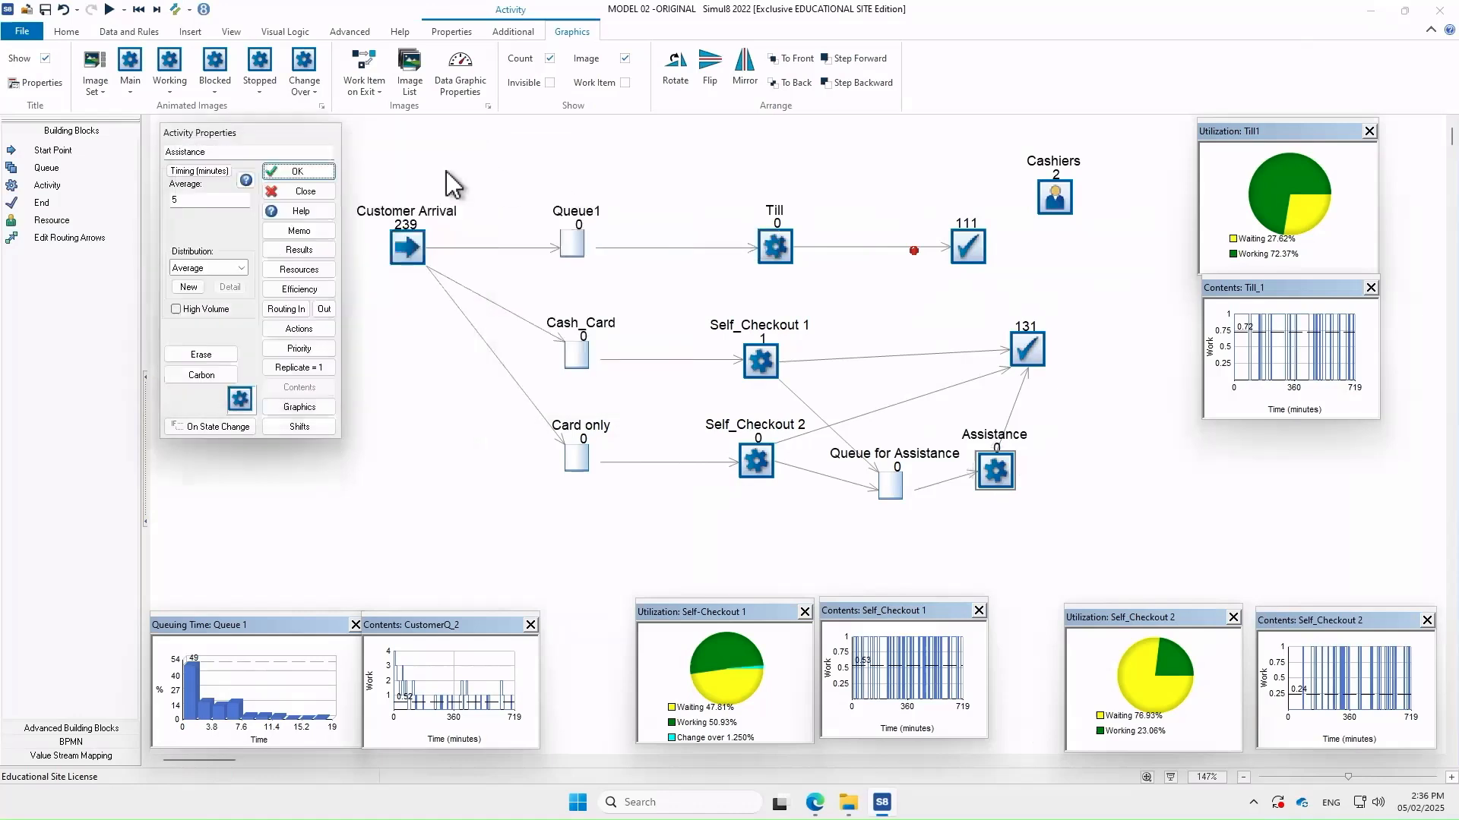
pyautogui.click(330, 171)
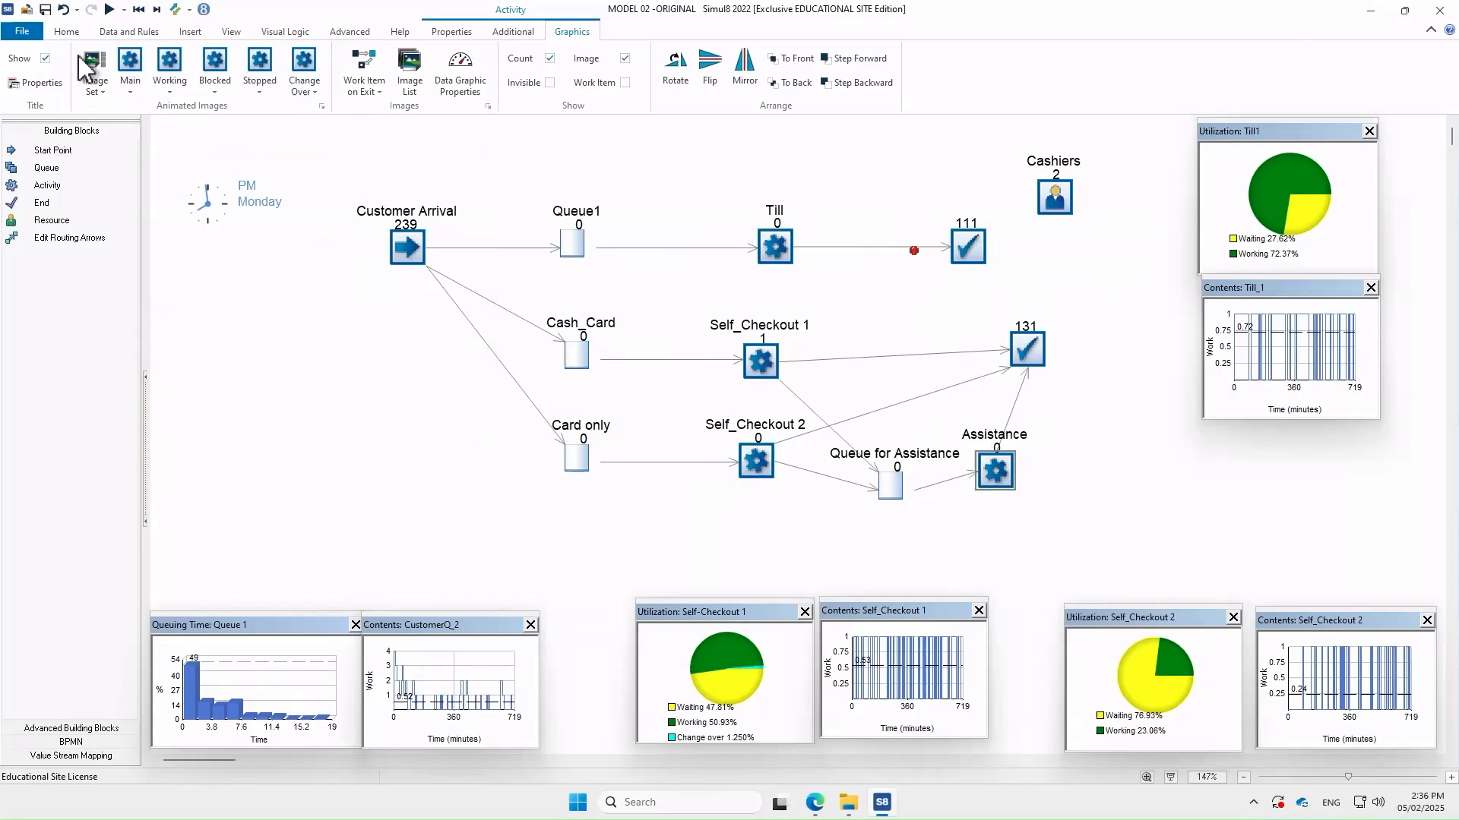
# Rerun the simulation and reposition the exit, Assistance and Queue for Assistance blocks
pyautogui.click(108, 10)
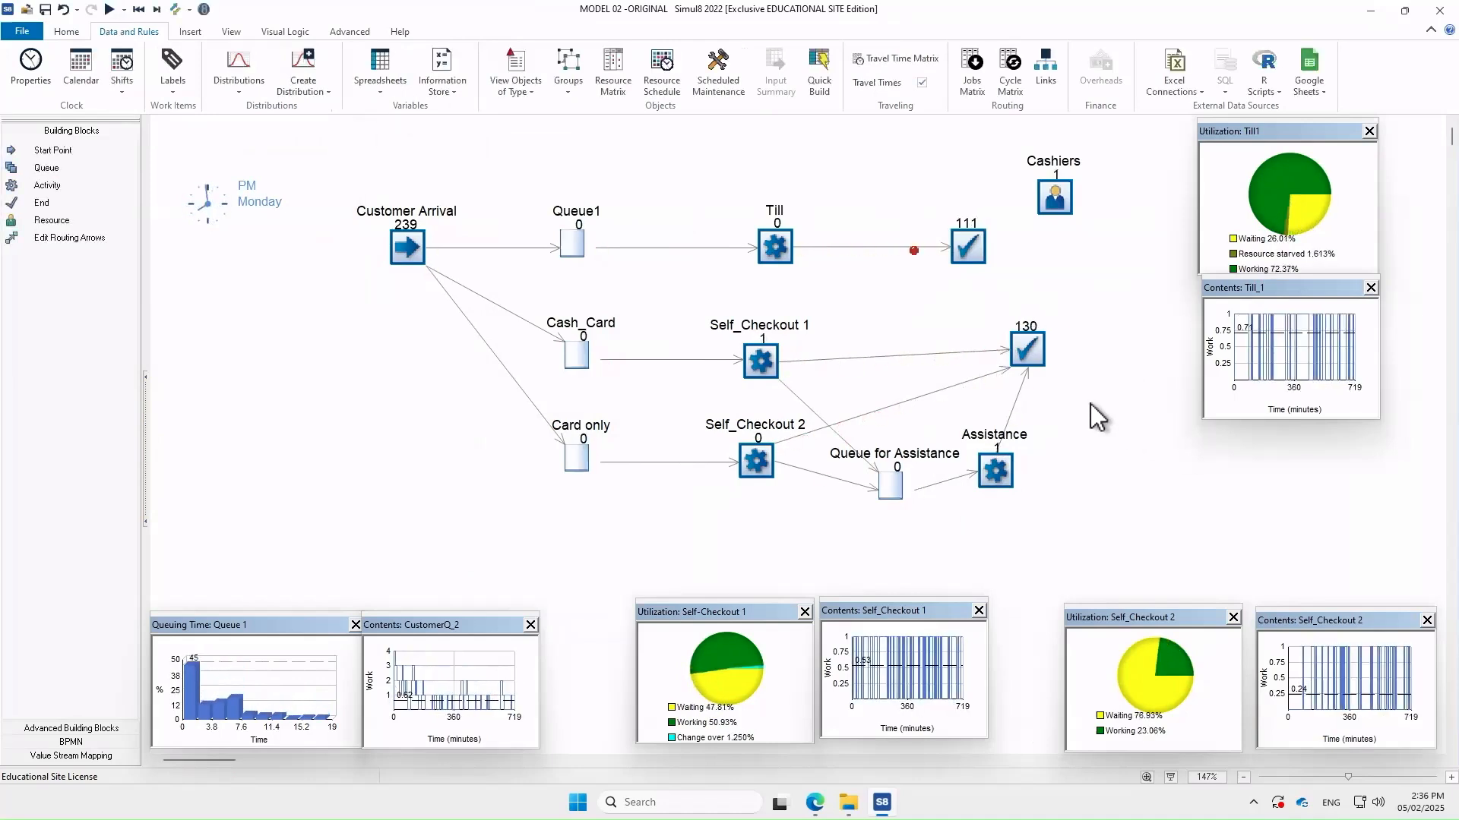
pyautogui.moveTo(1037, 343); pyautogui.dragTo(1130, 324)
pyautogui.moveTo(994, 475); pyautogui.dragTo(1040, 469)
pyautogui.moveTo(893, 487); pyautogui.dragTo(959, 547)
pyautogui.click(1091, 540)
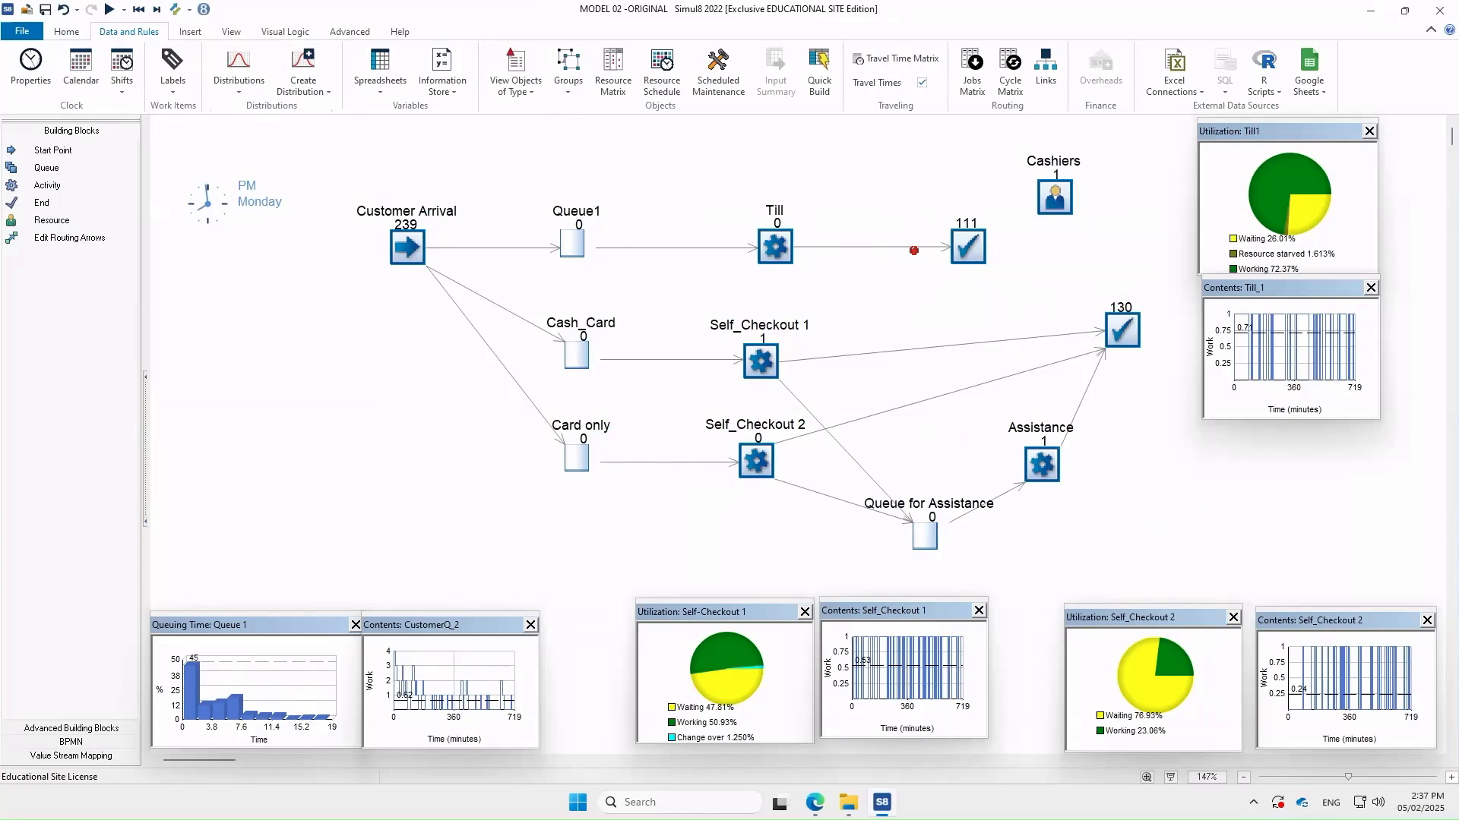
pyautogui.moveTo(848, 802)
# Open model03b from the SIMUL8 folder in File Explorer into Excel
pyautogui.click(848, 802)
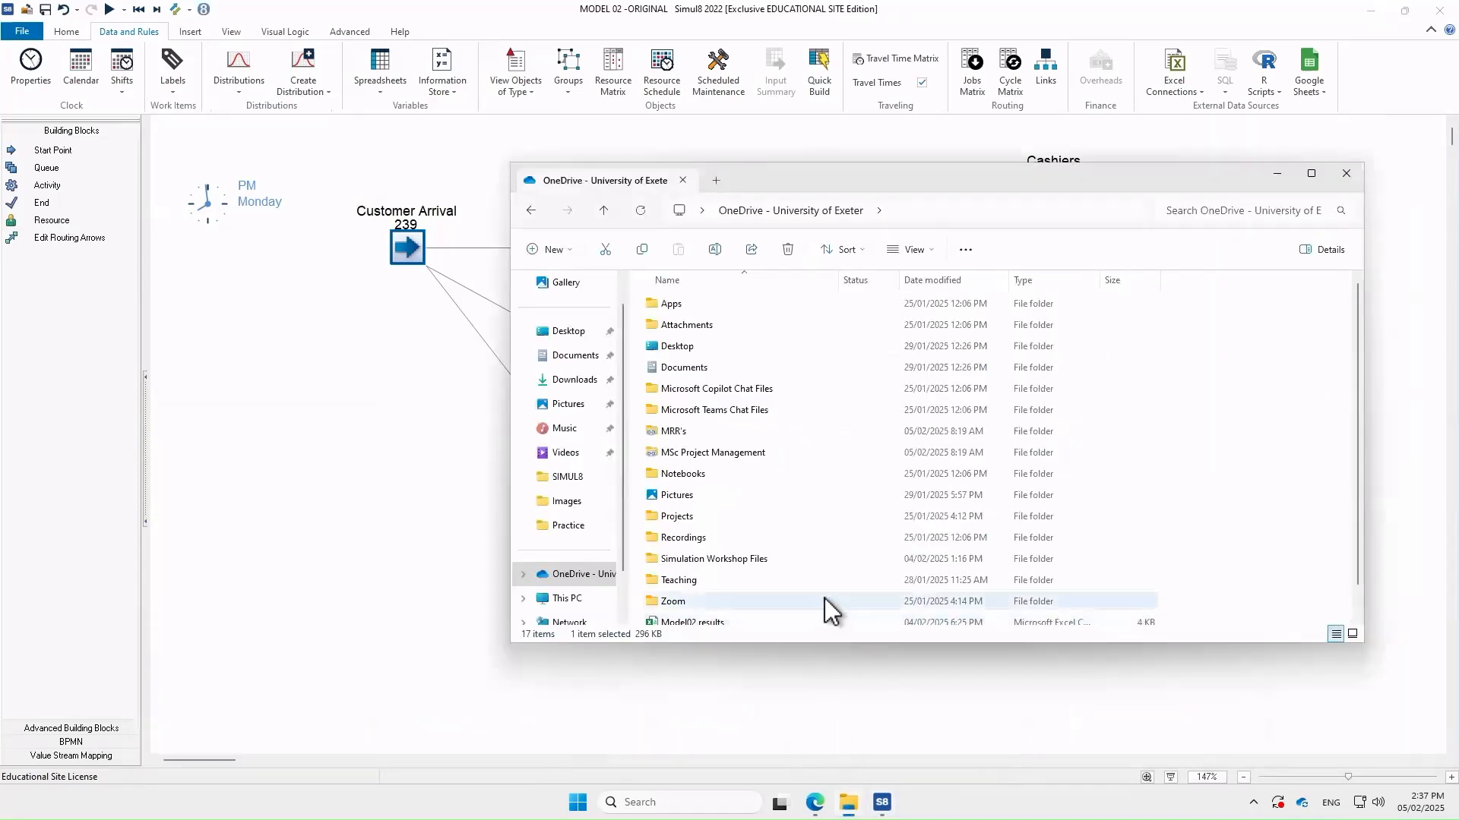
pyautogui.click(562, 478)
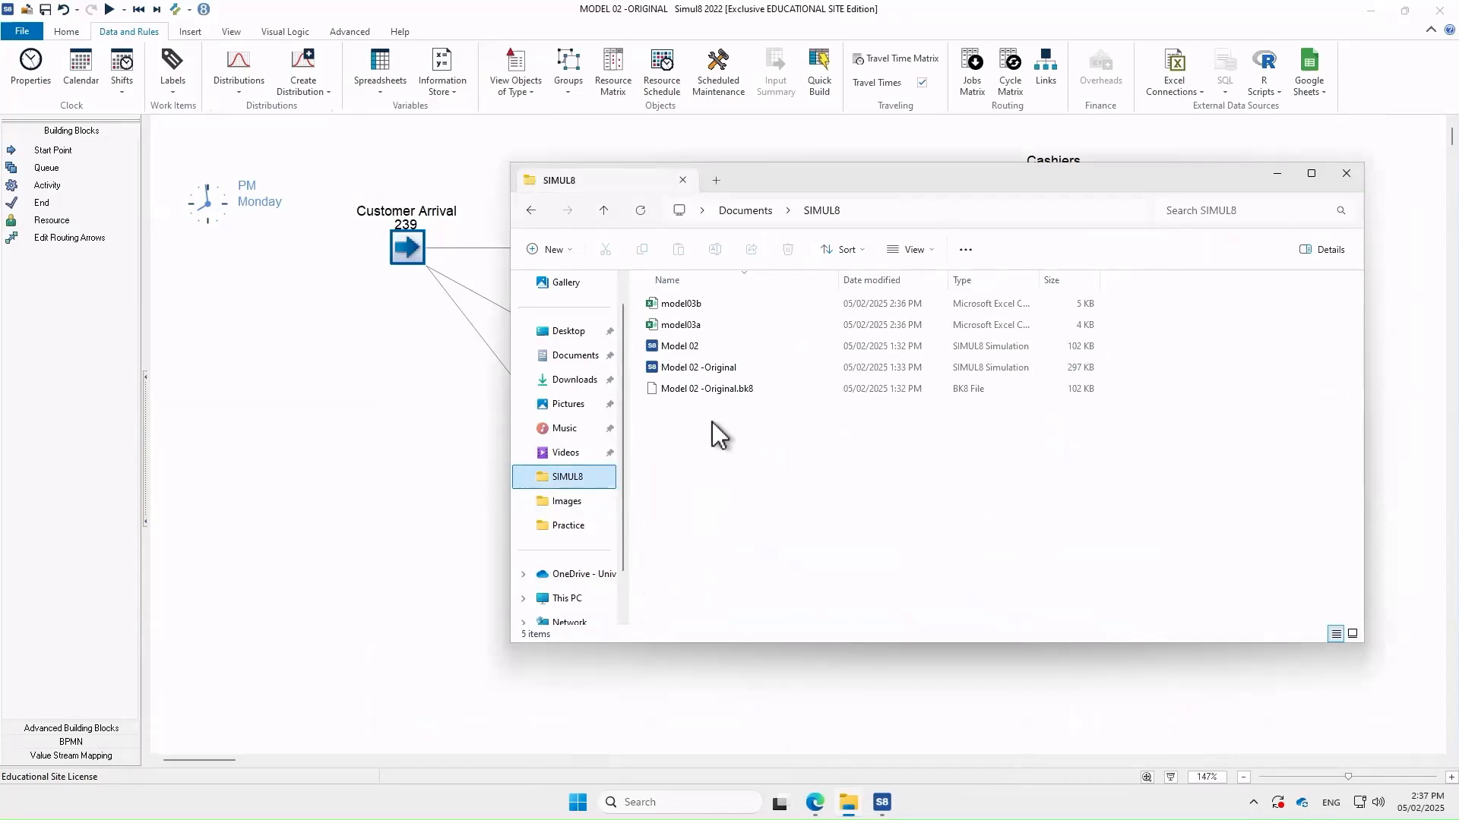
pyautogui.doubleClick(705, 307)
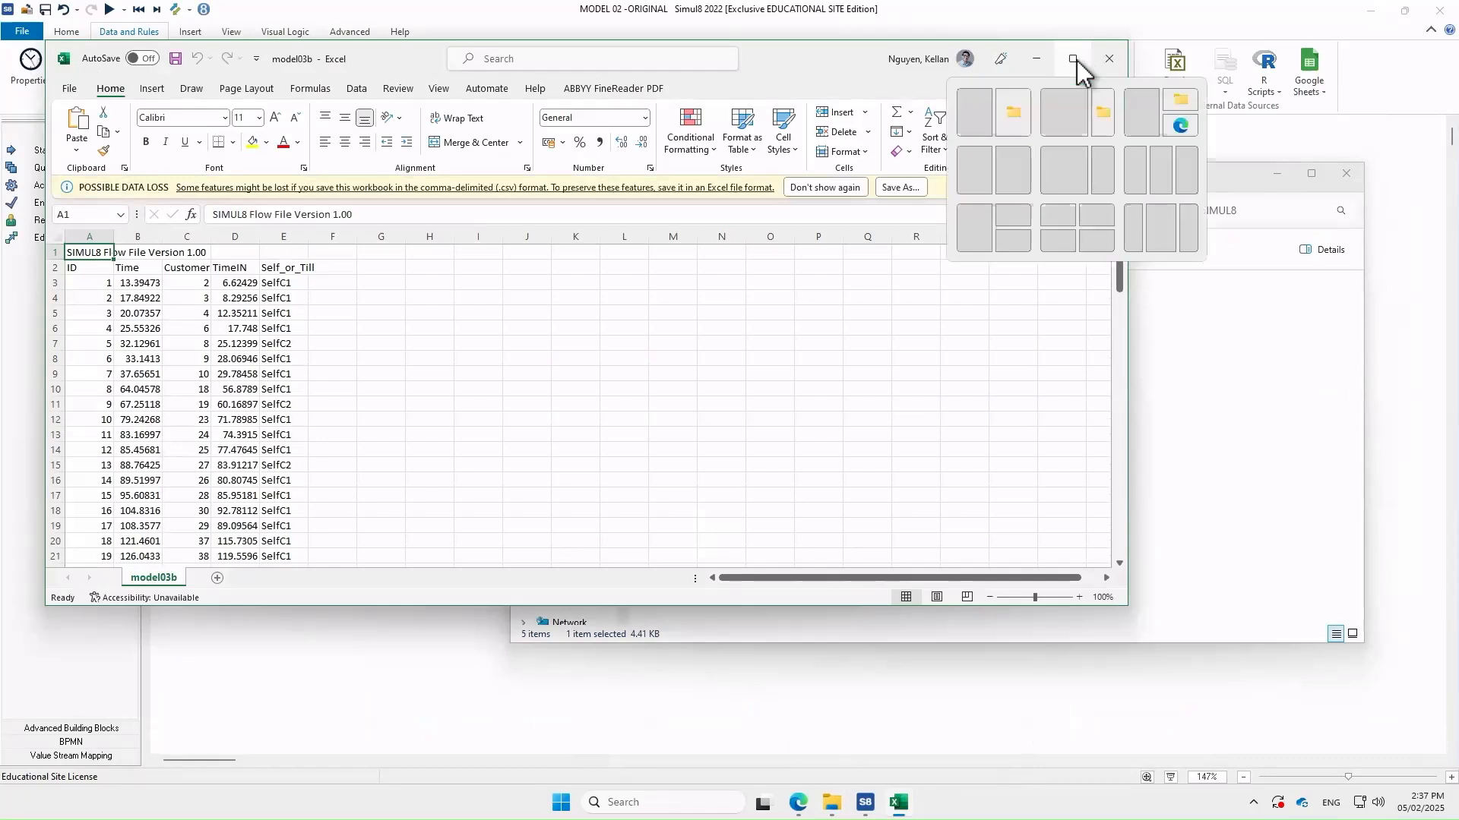
# Maximize Excel, browse the flow data down to customer ID 130, then select title row 1
pyautogui.click(1071, 59)
pyautogui.scroll(-17, 540, 517)
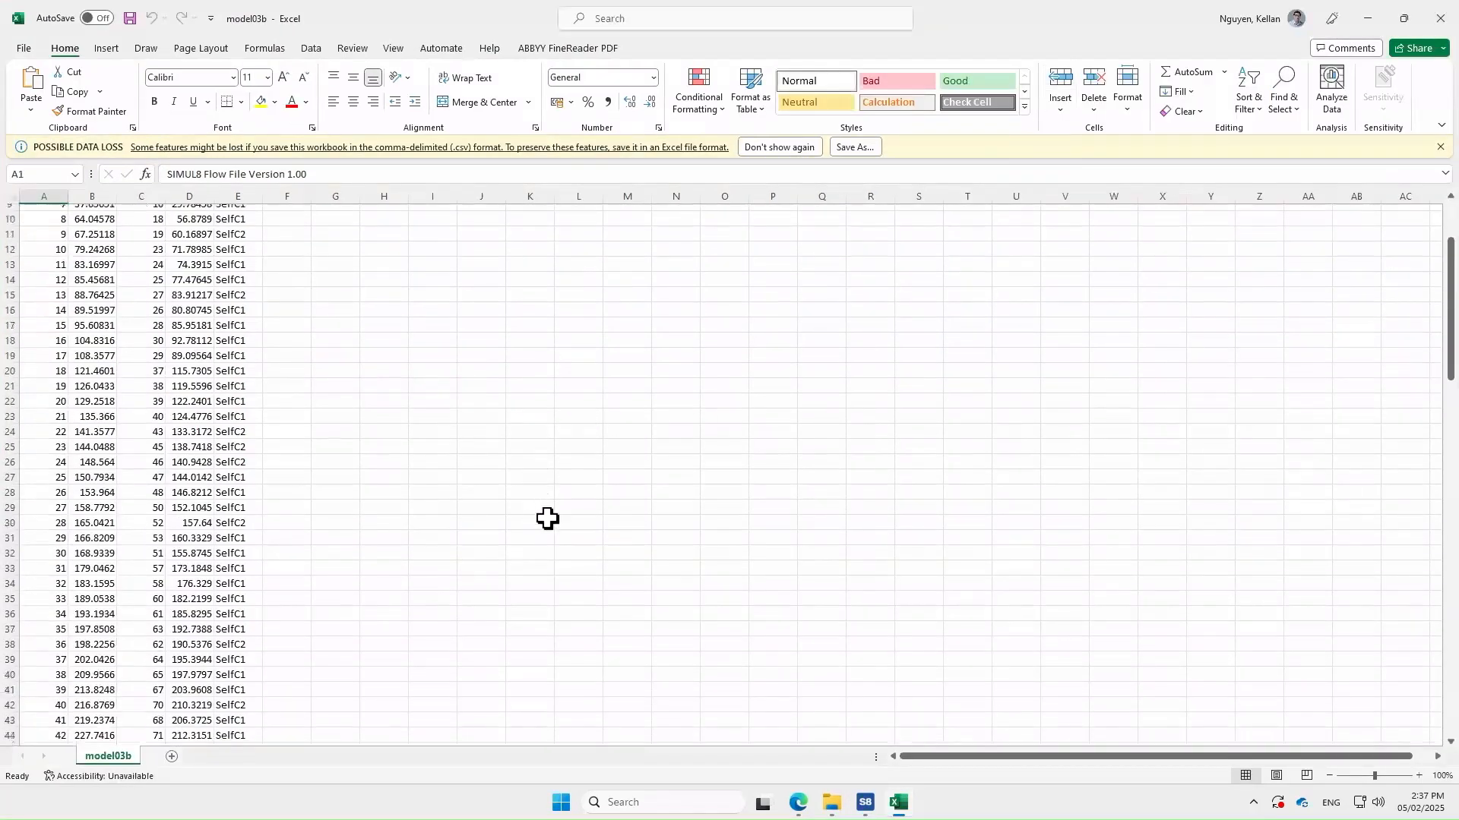
pyautogui.scroll(-20, 552, 521)
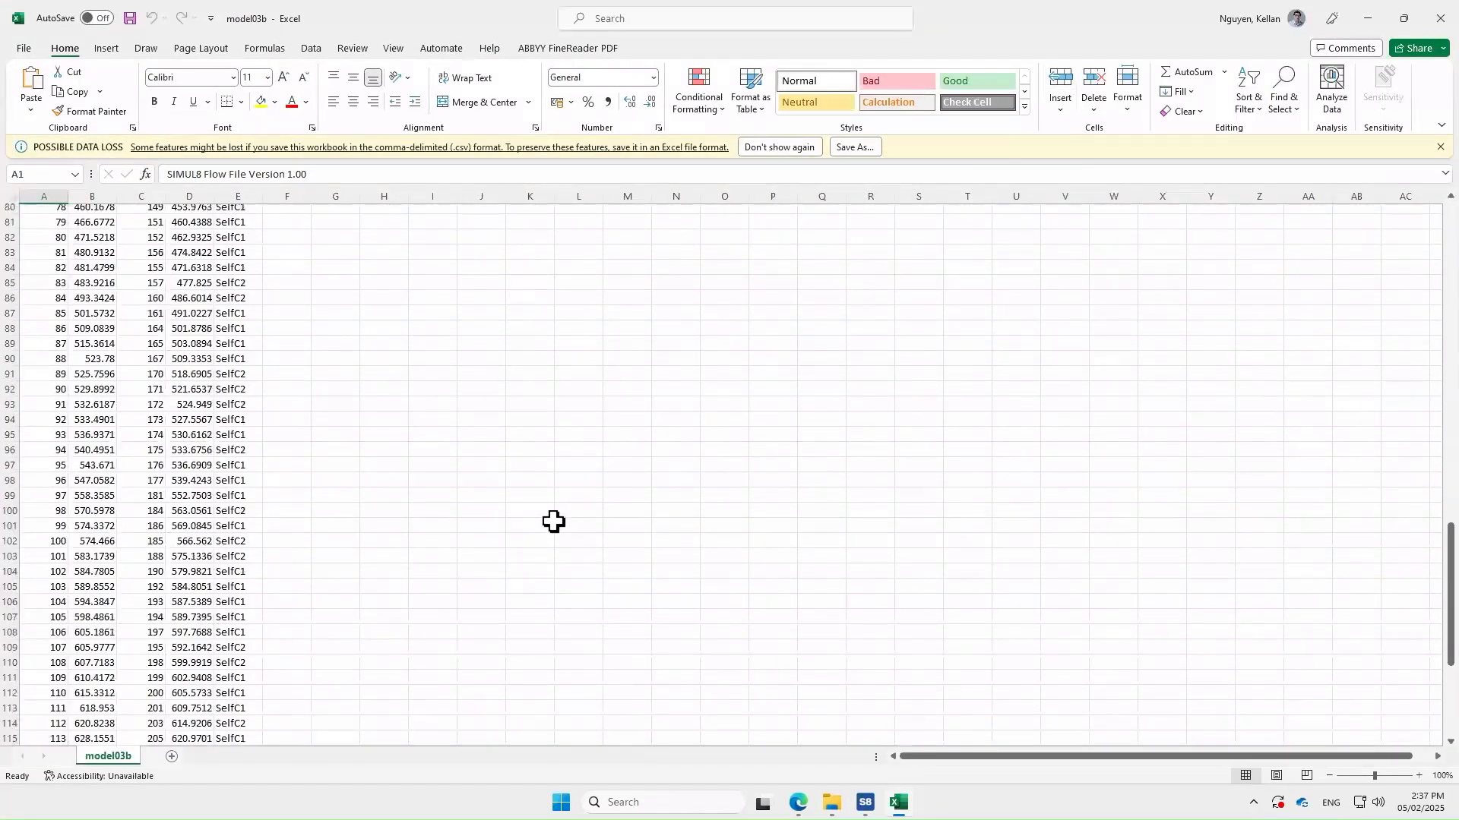
pyautogui.click(48, 501)
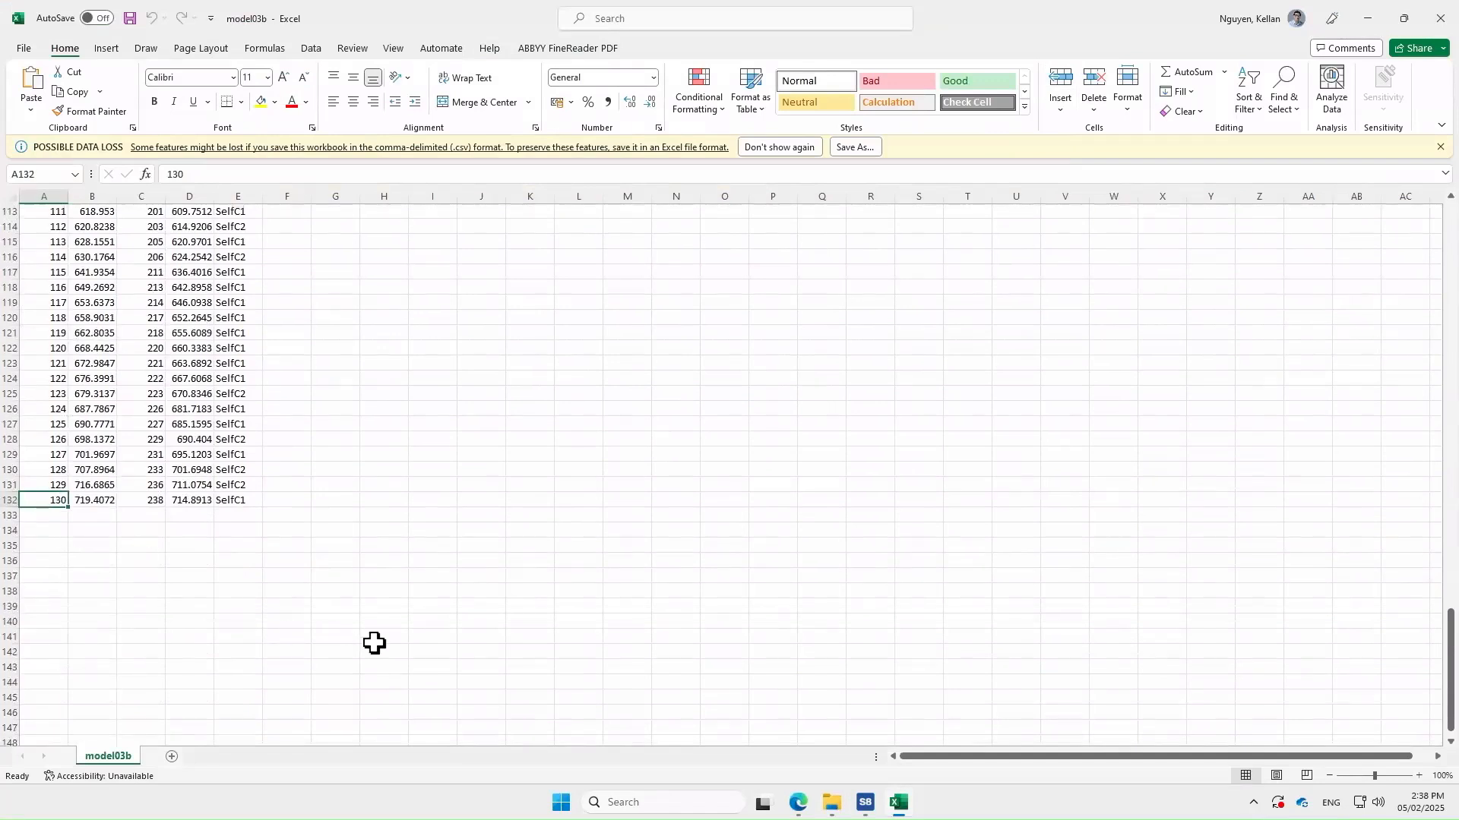
pyautogui.scroll(20, 375, 644)
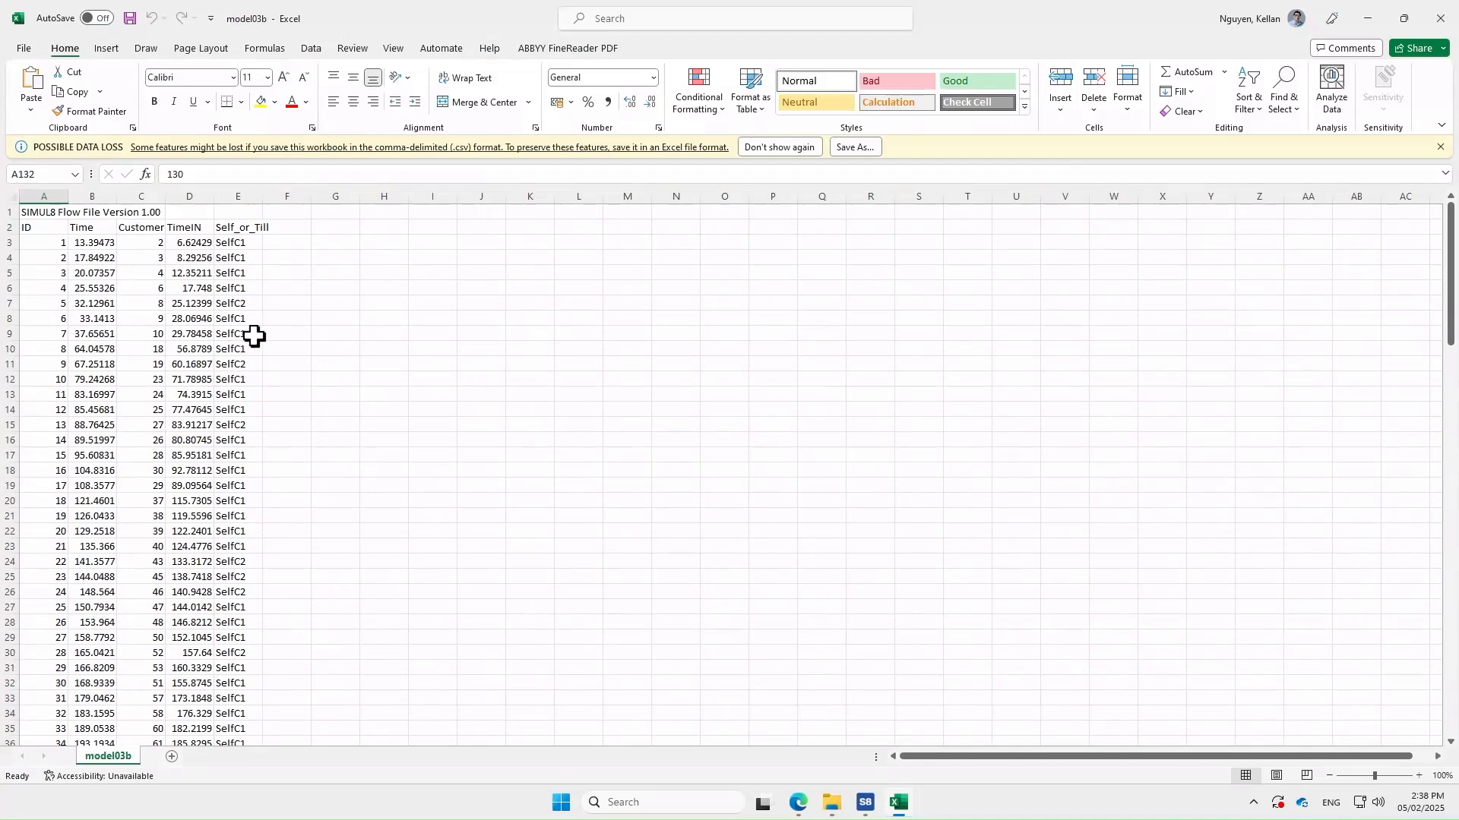
pyautogui.click(57, 244)
pyautogui.click(243, 242)
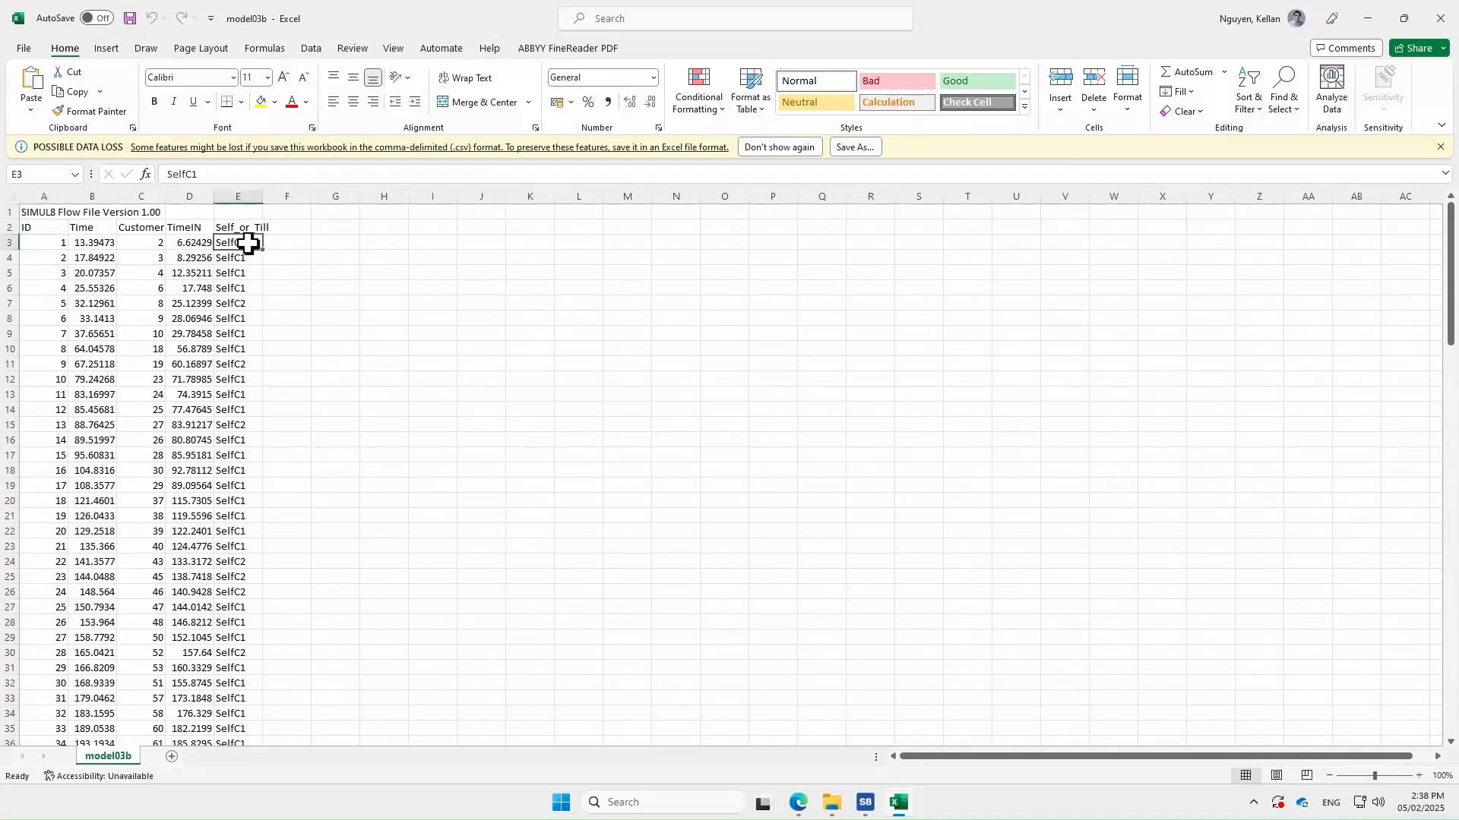
pyautogui.click(47, 304)
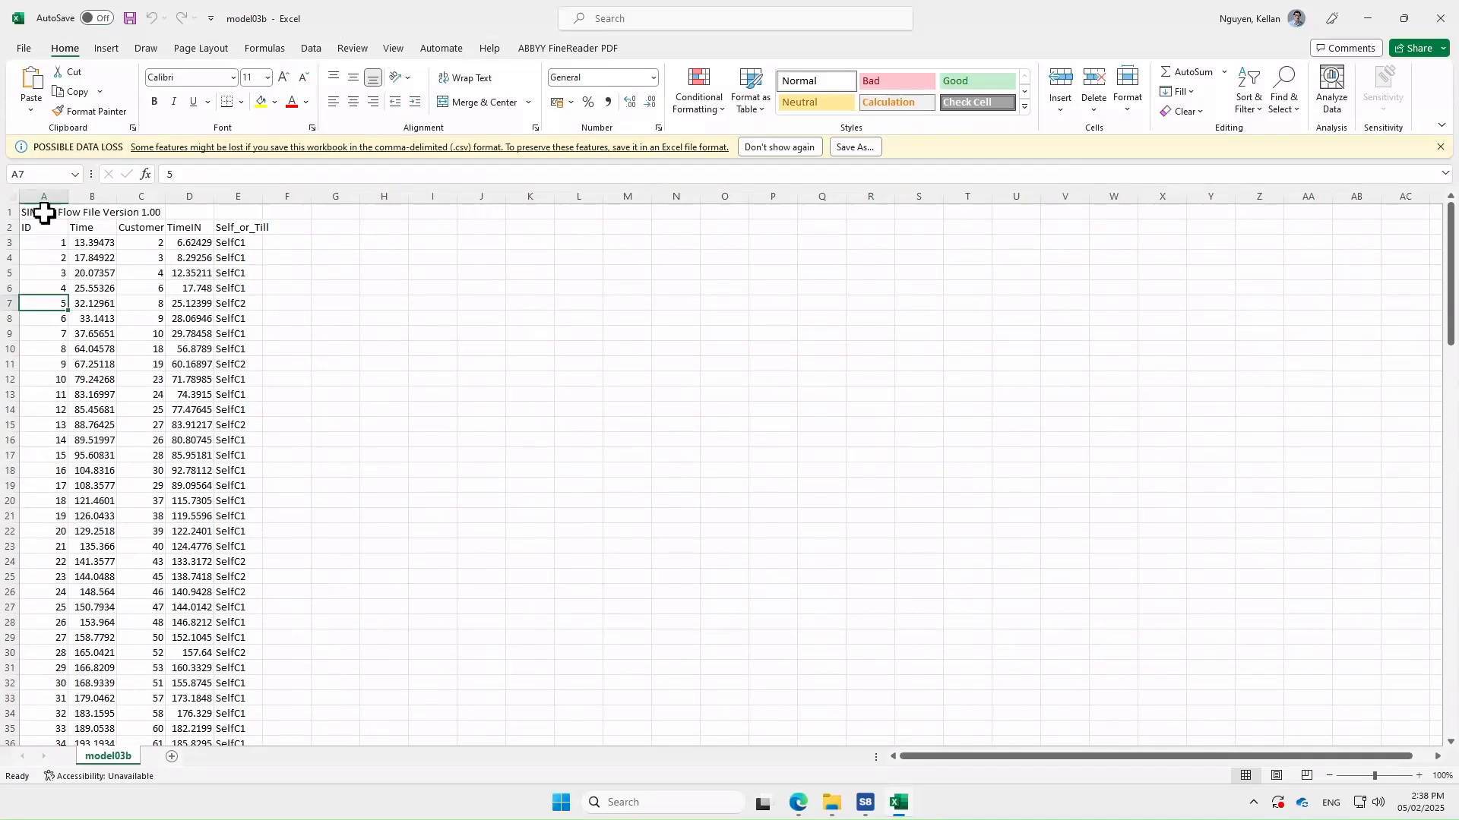
pyautogui.click(12, 213)
# Turn on filters for the flow table headers from Self_or_Till cell E2
pyautogui.rightClick(12, 213)
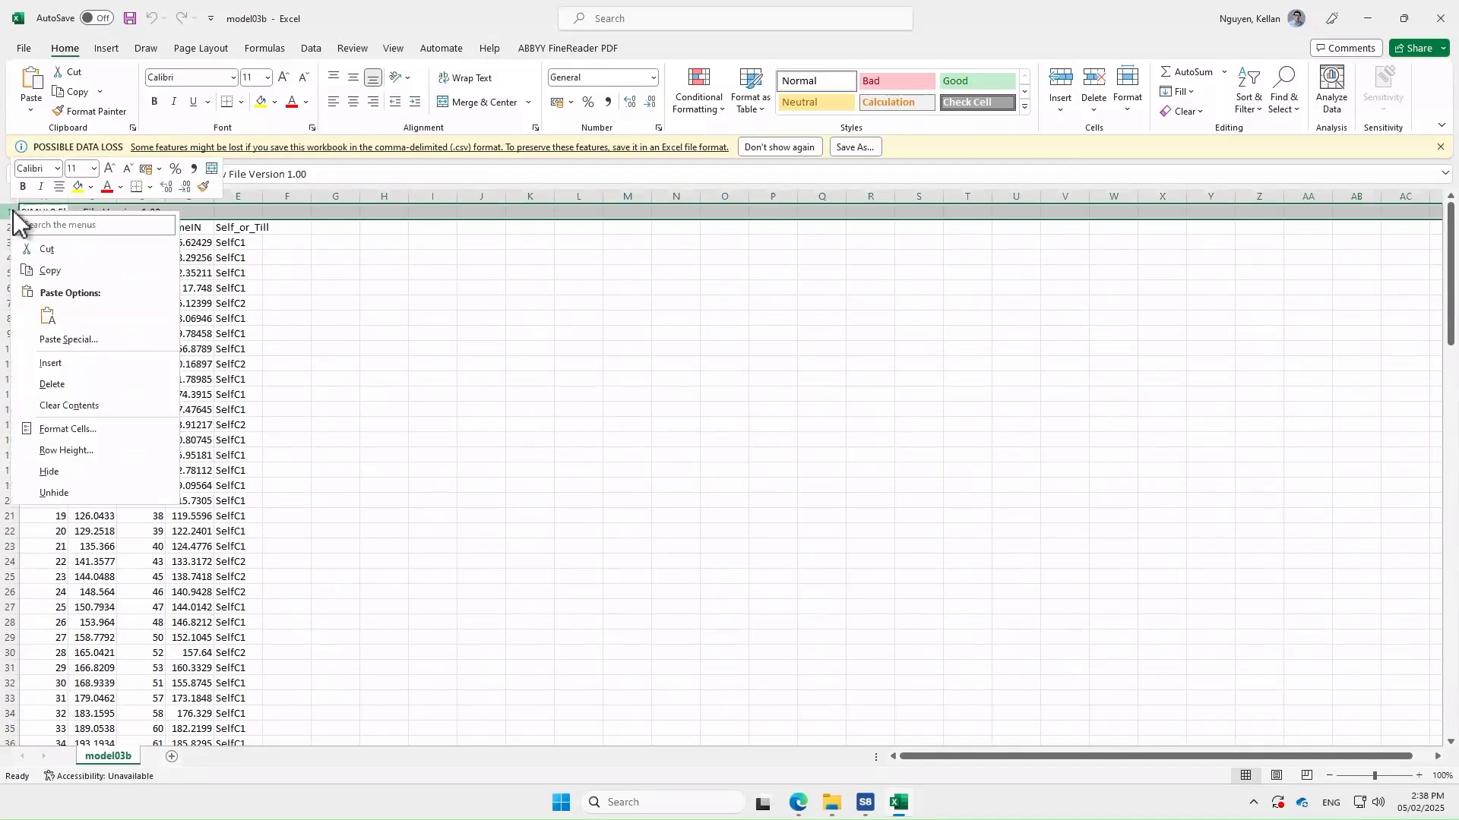
pyautogui.click(725, 365)
pyautogui.click(241, 226)
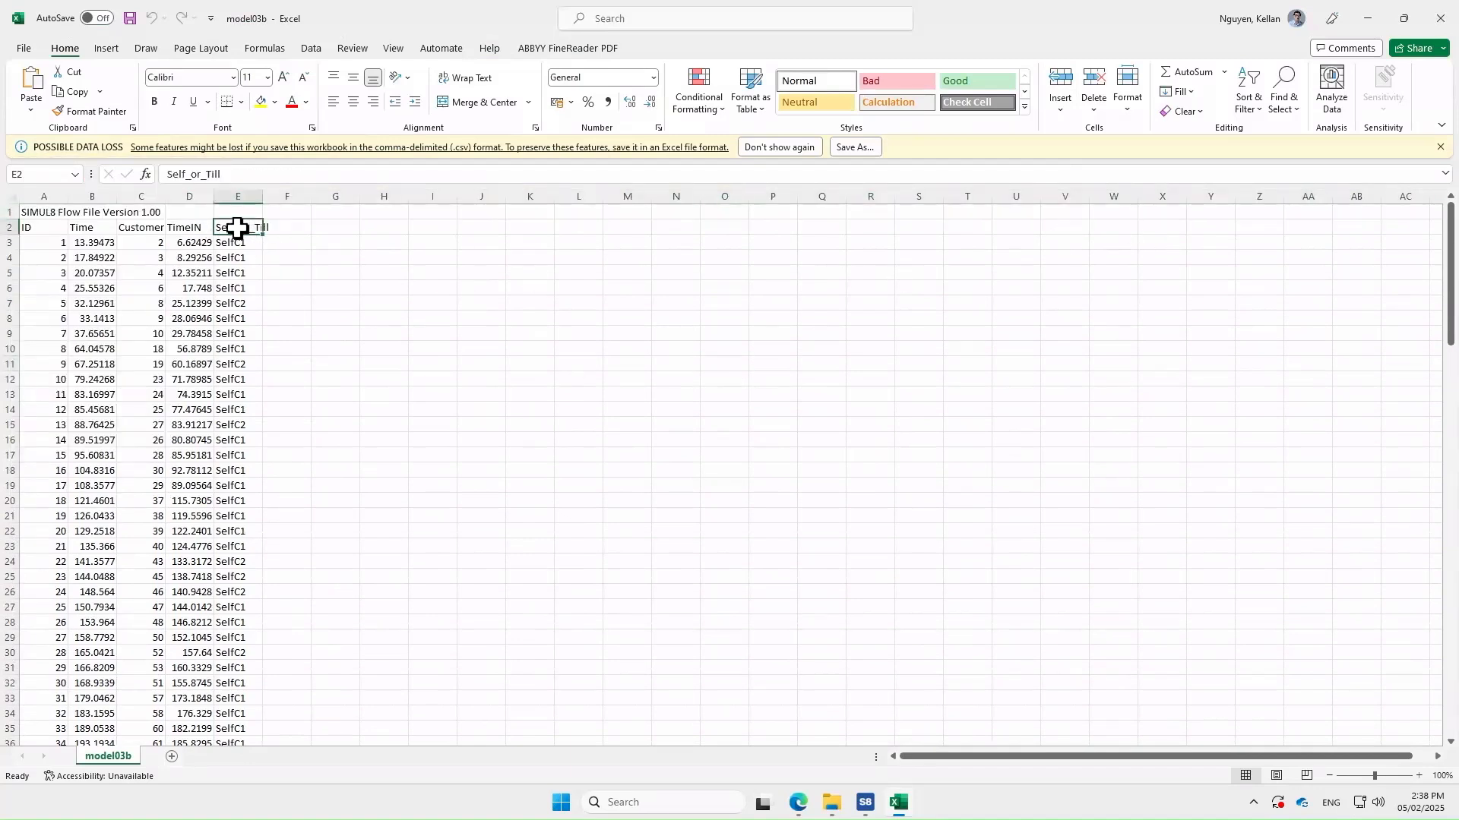
pyautogui.click(1248, 102)
pyautogui.click(1272, 202)
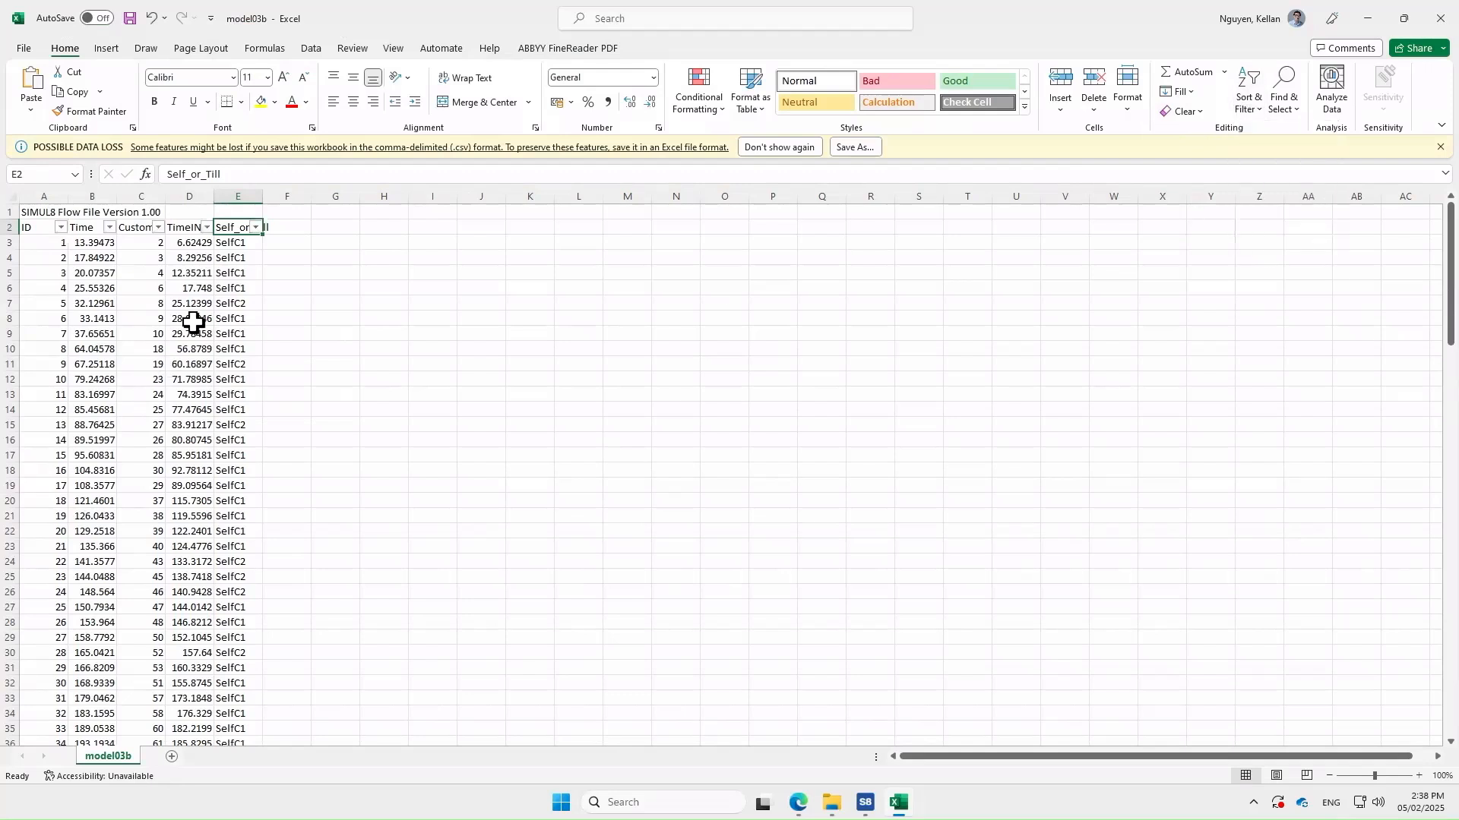
# Filter Self_or_Till to SelfC1 only and select column E to count 90 of 130 rows
pyautogui.hscroll(1, 254, 230)
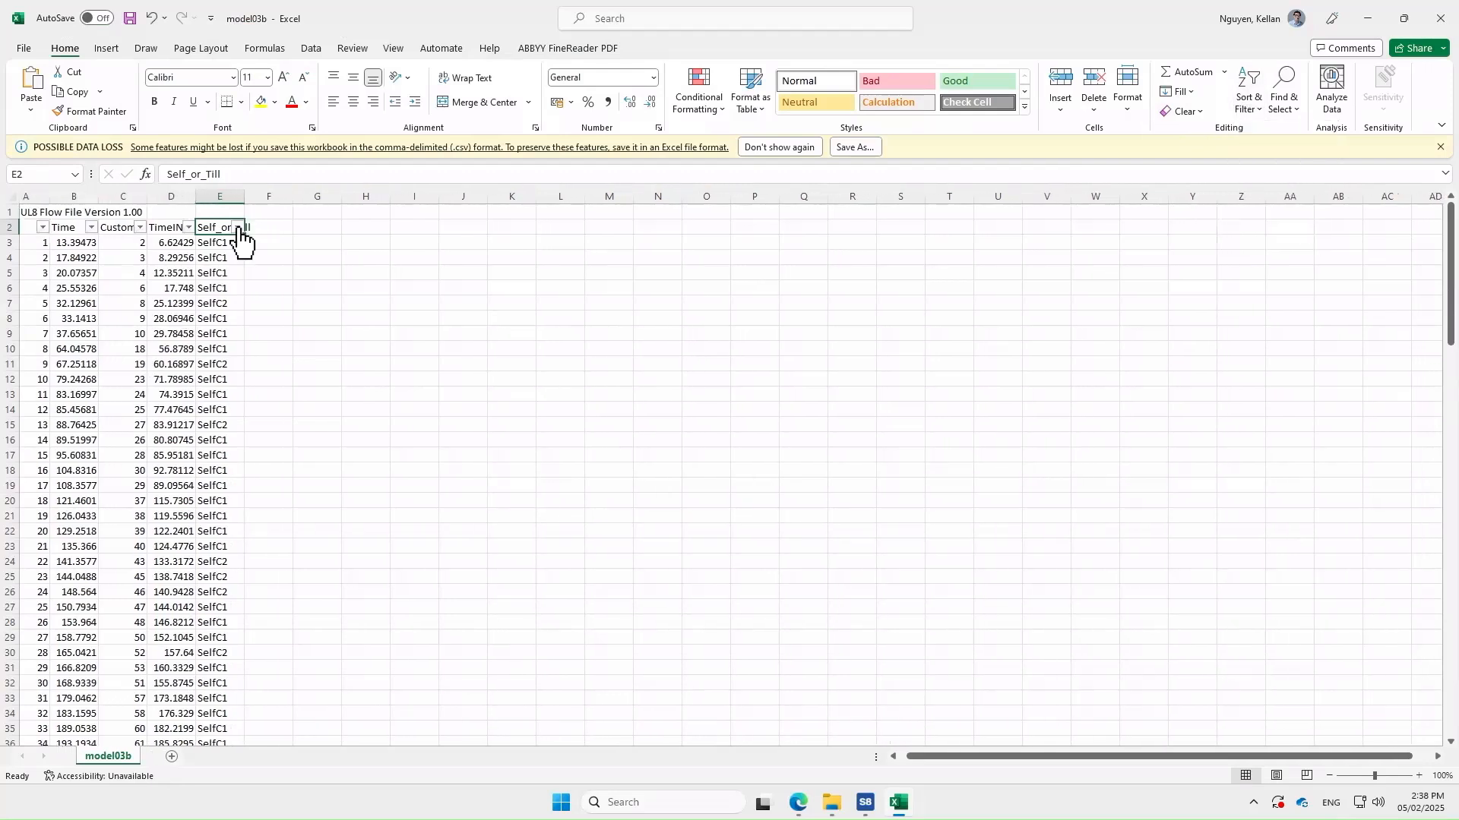
pyautogui.click(238, 228)
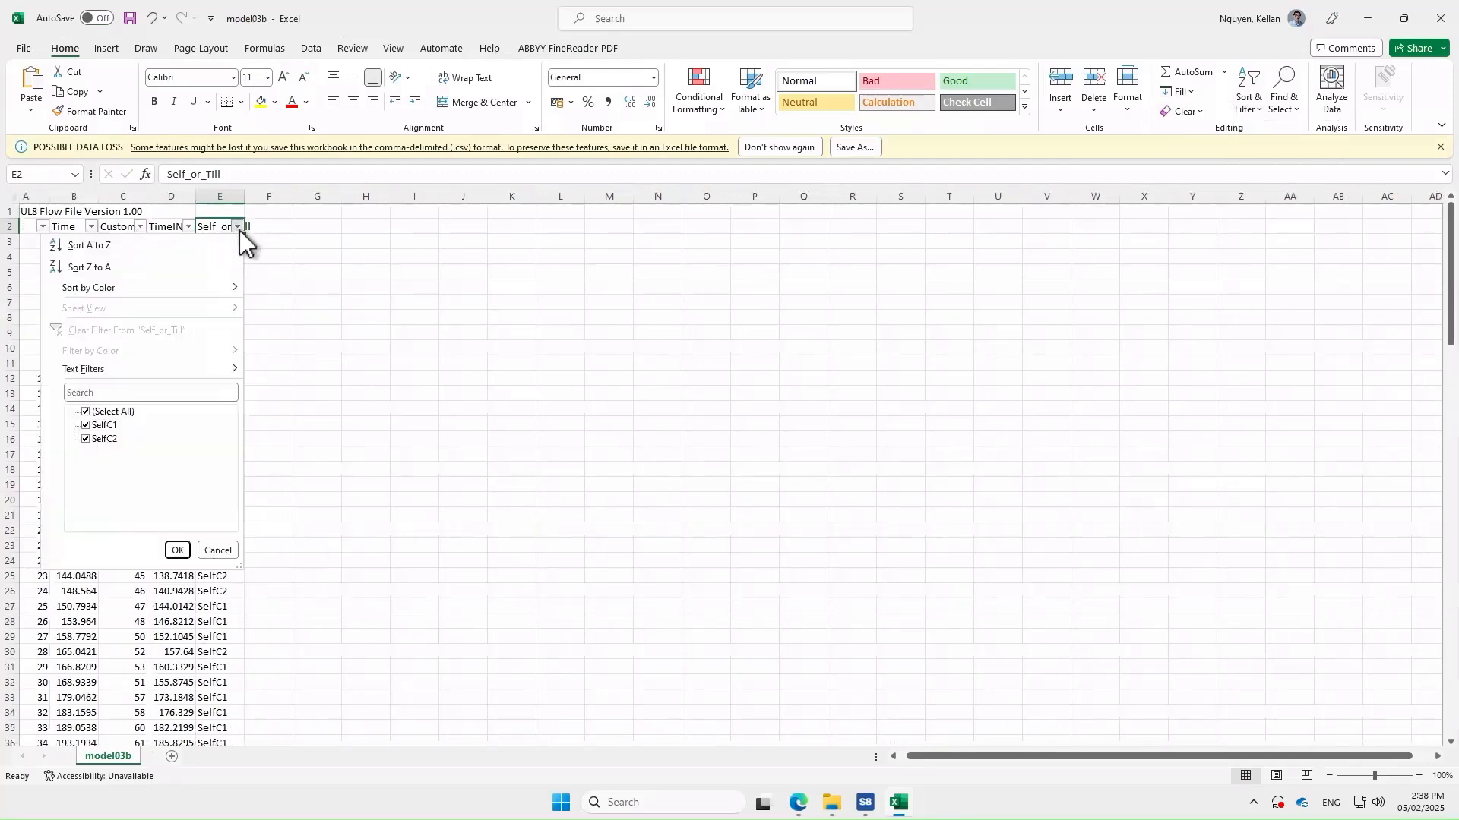
pyautogui.click(85, 439)
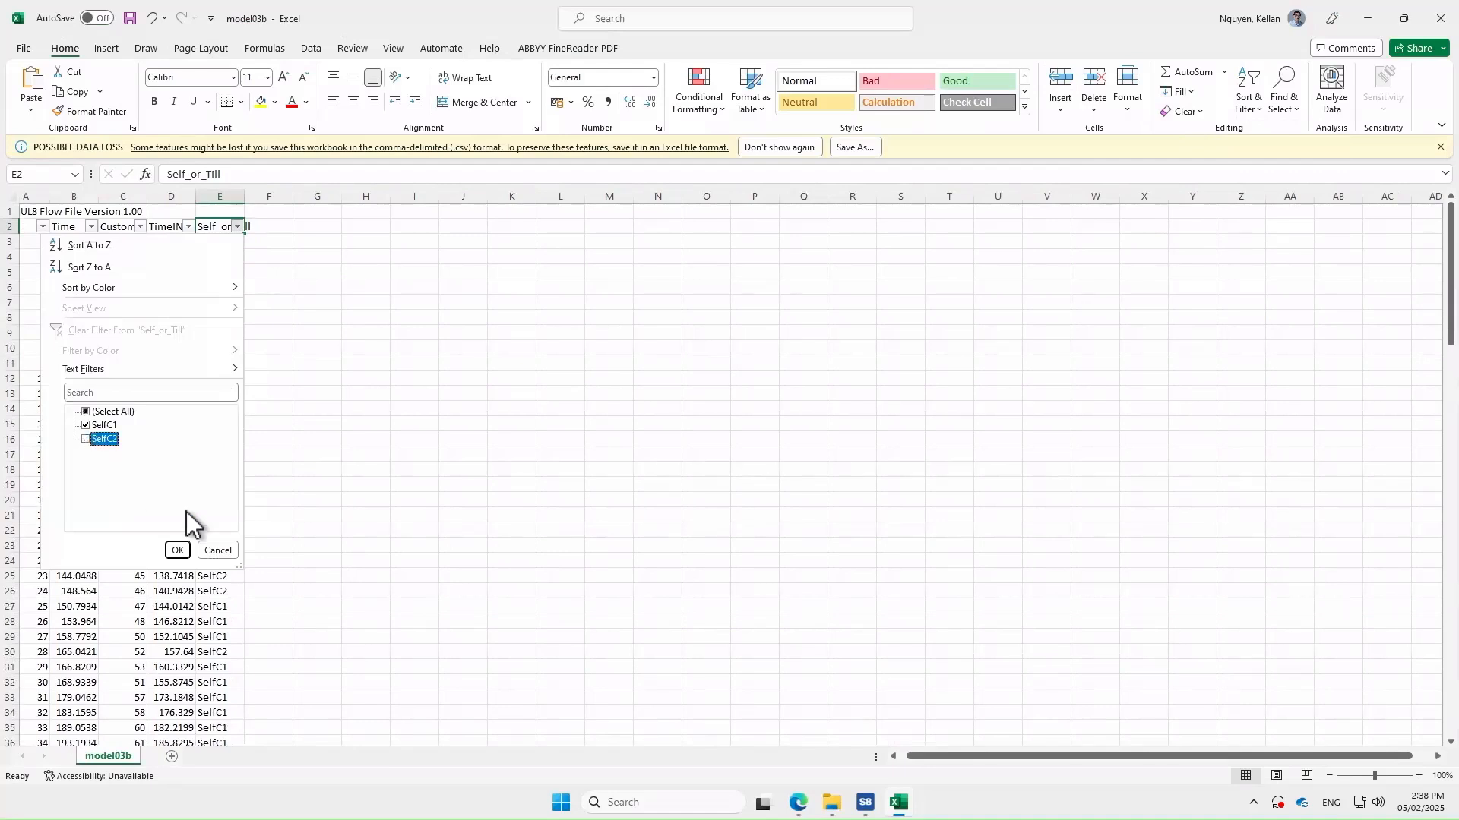
pyautogui.click(177, 550)
pyautogui.moveTo(218, 242); pyautogui.dragTo(228, 714)
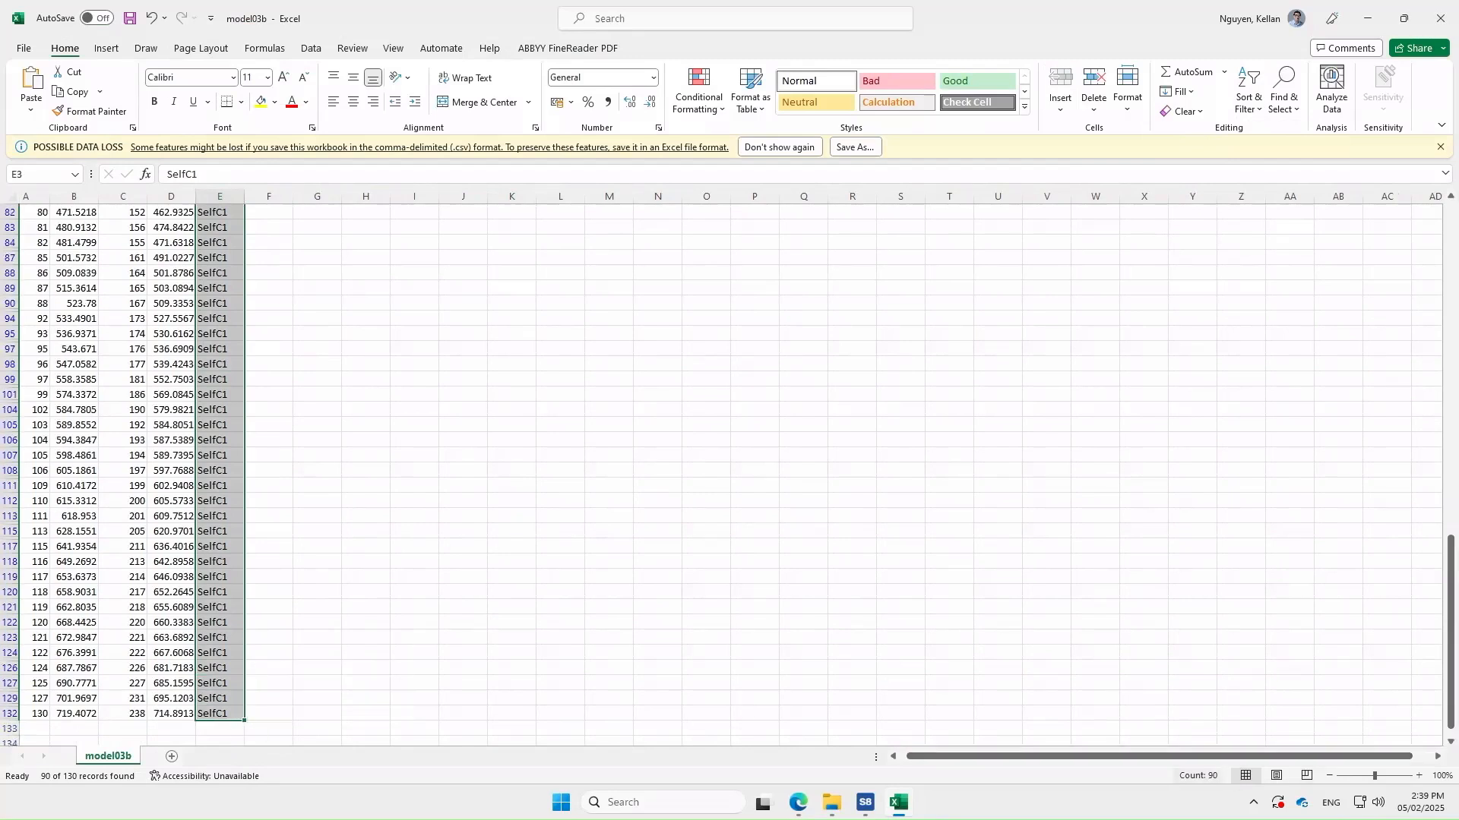
pyautogui.scroll(15, 461, 455)
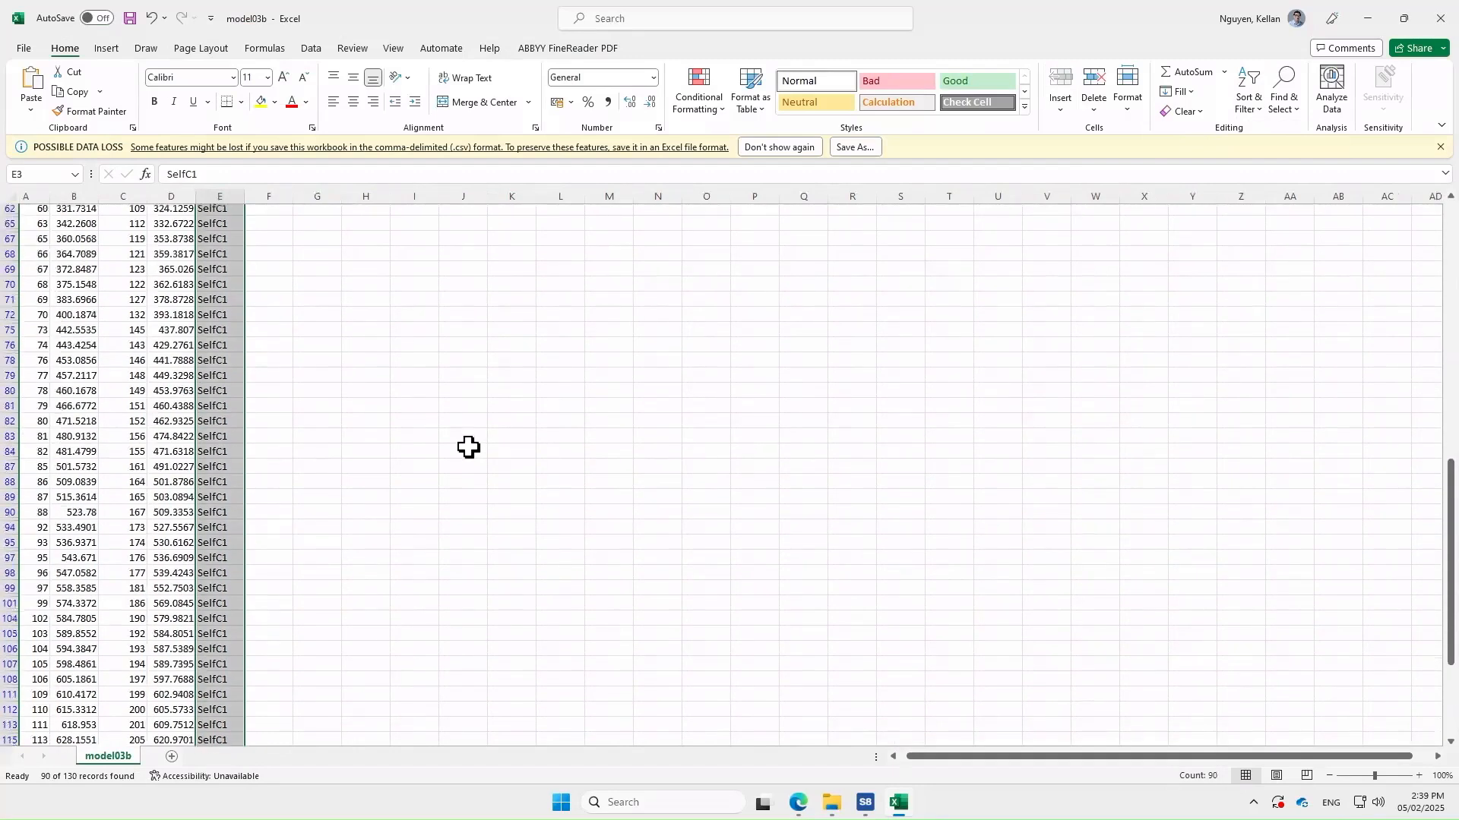
pyautogui.scroll(6, 461, 454)
# Enter the tally SC1 with count 90 in cells J4:K4
pyautogui.click(463, 258)
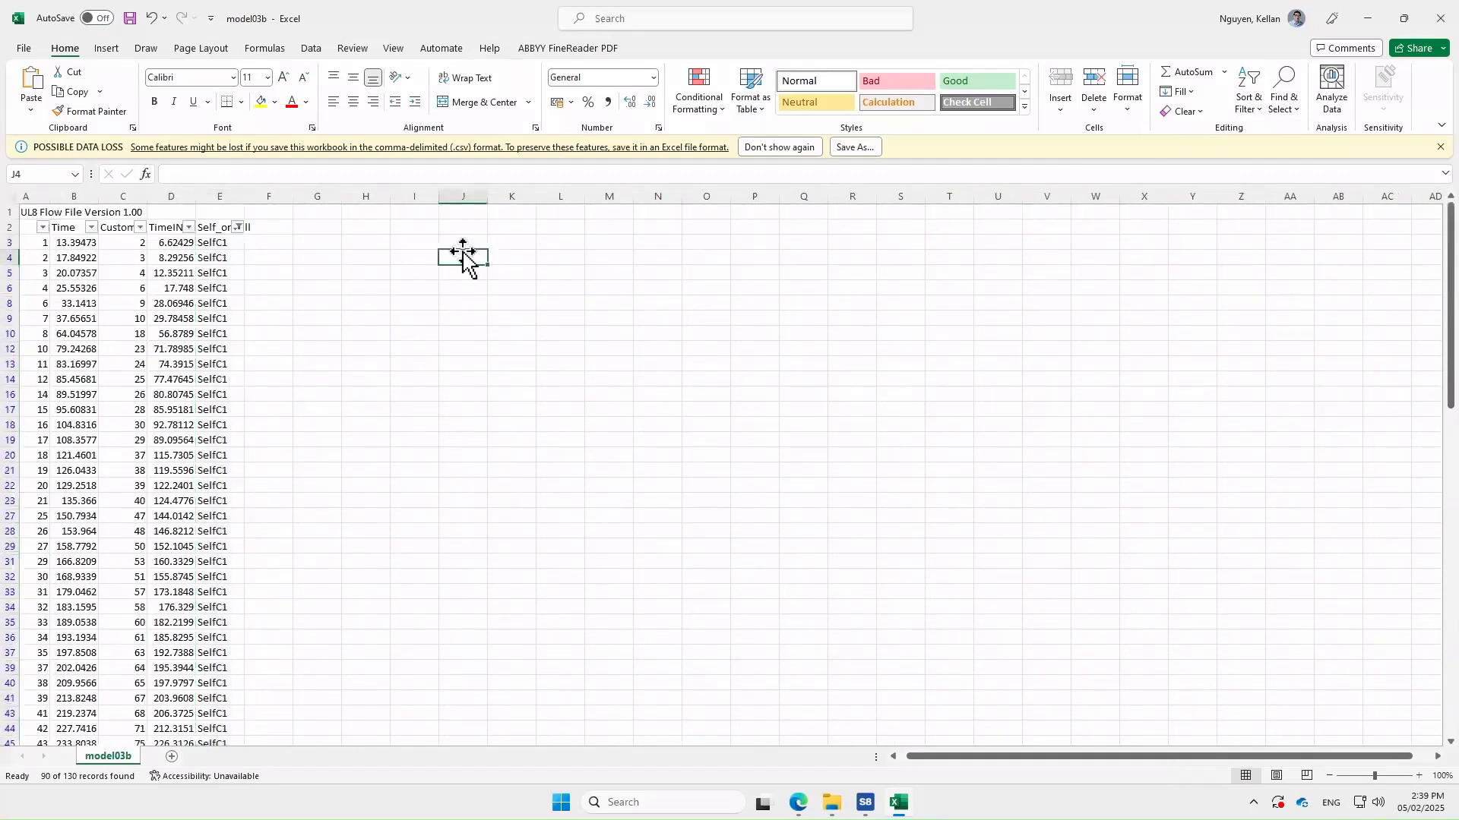
pyautogui.write('SC1')
pyautogui.press('Tab')
pyautogui.write('90')
pyautogui.press('Return')
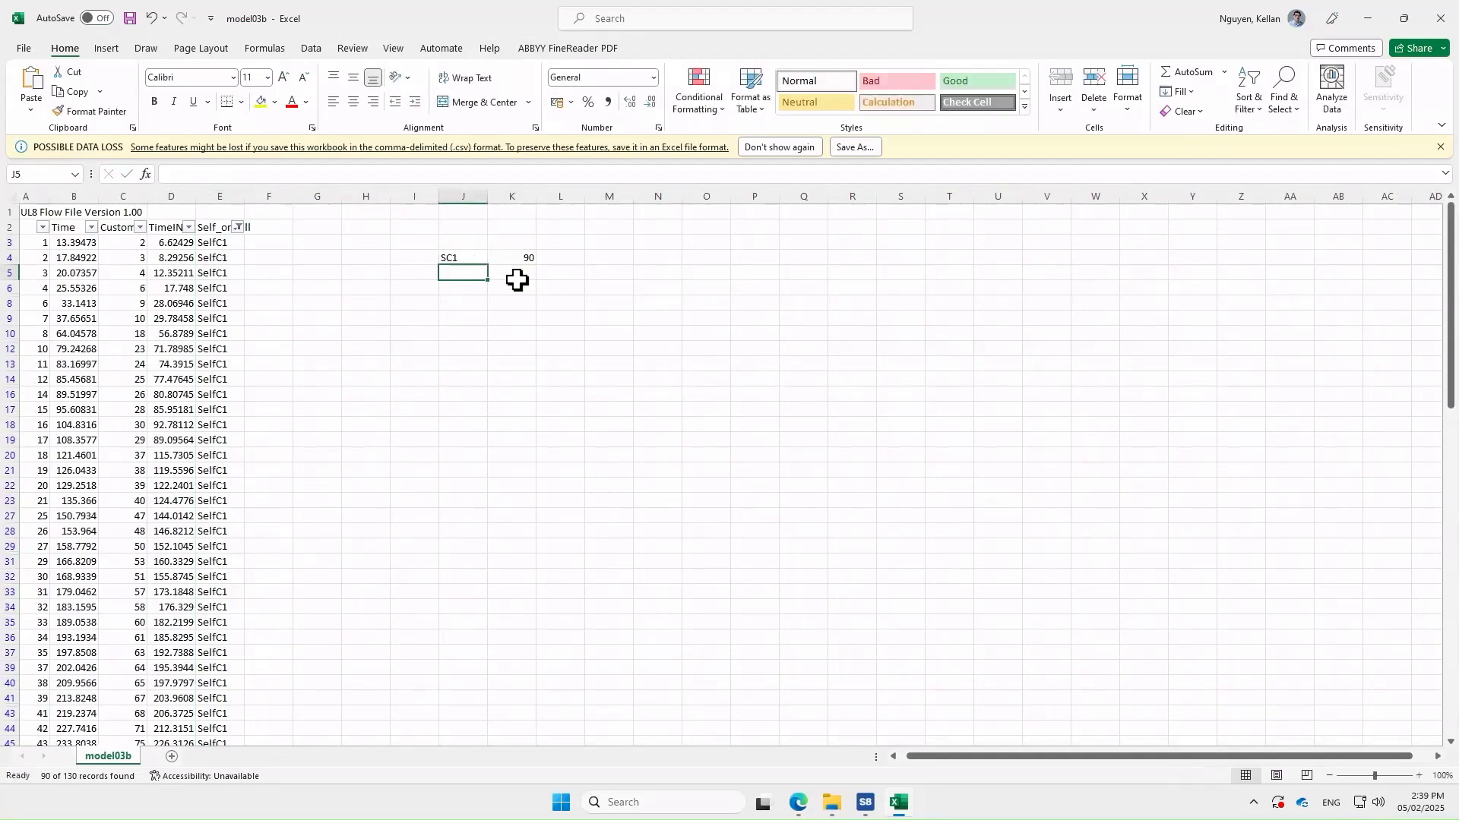
# Filter Self_or_Till to SelfC2 only and select its column E entries to count them
pyautogui.click(238, 228)
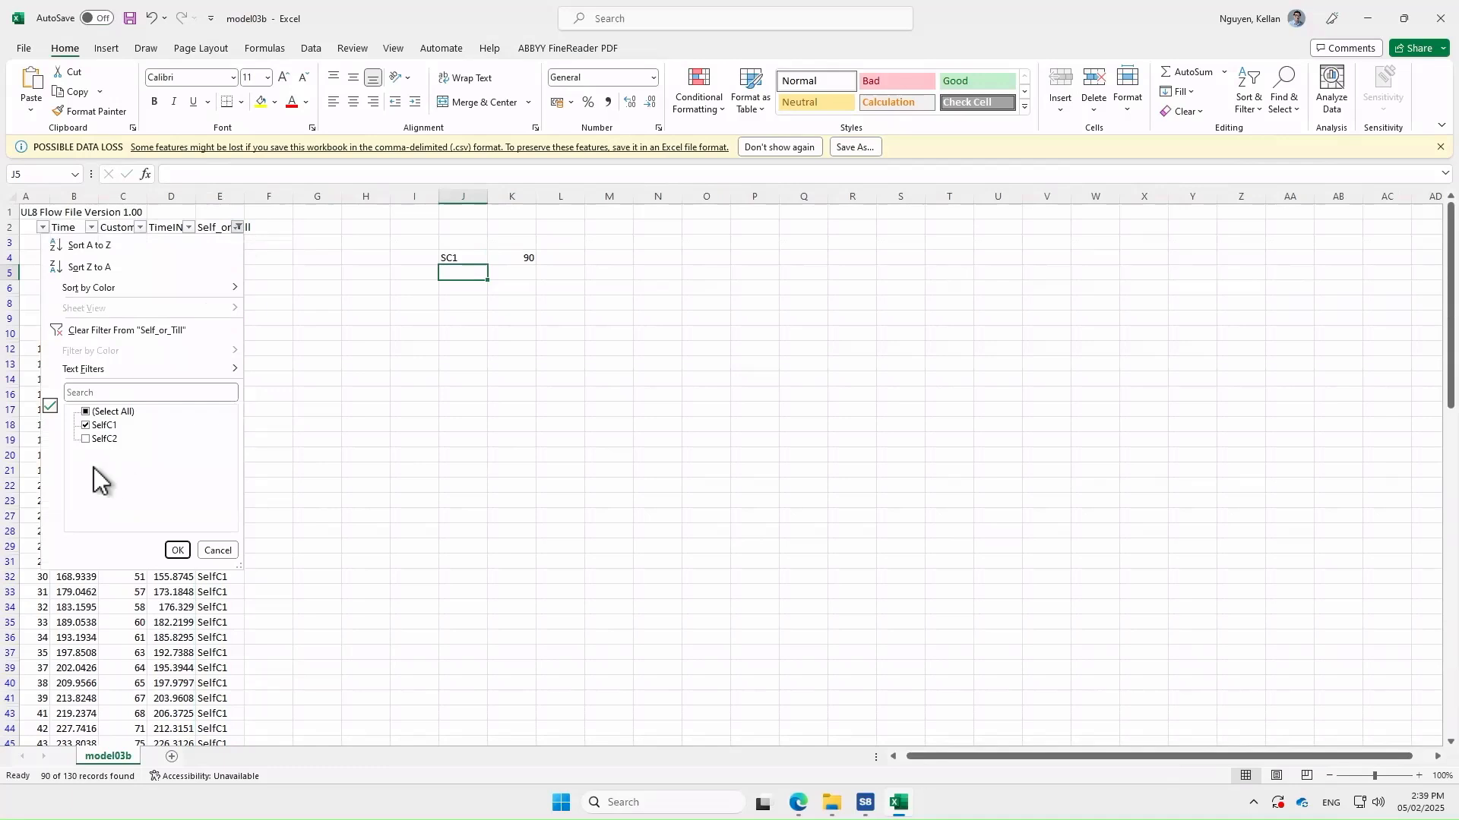
pyautogui.click(86, 426)
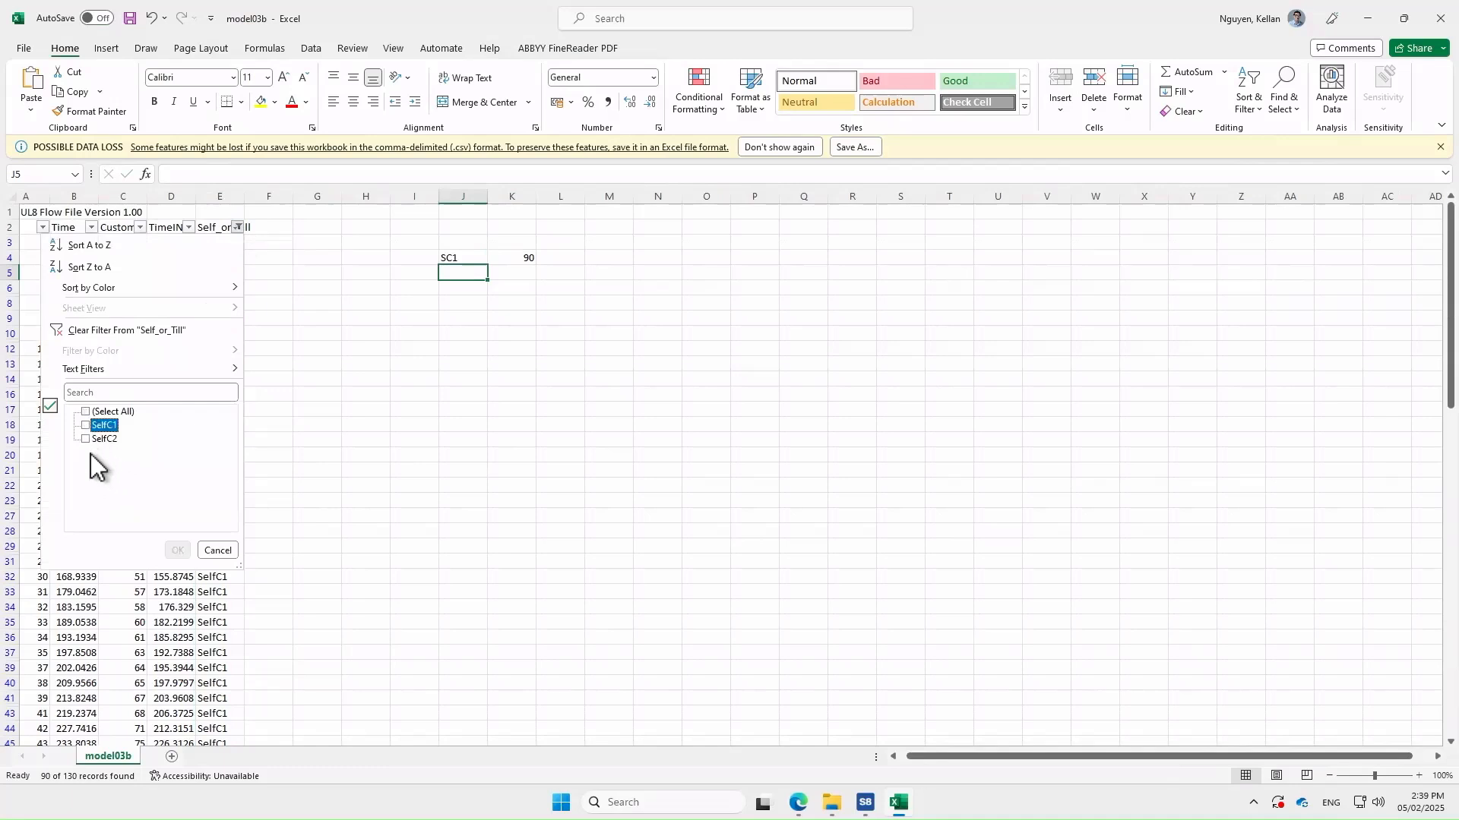
pyautogui.click(87, 440)
pyautogui.click(177, 550)
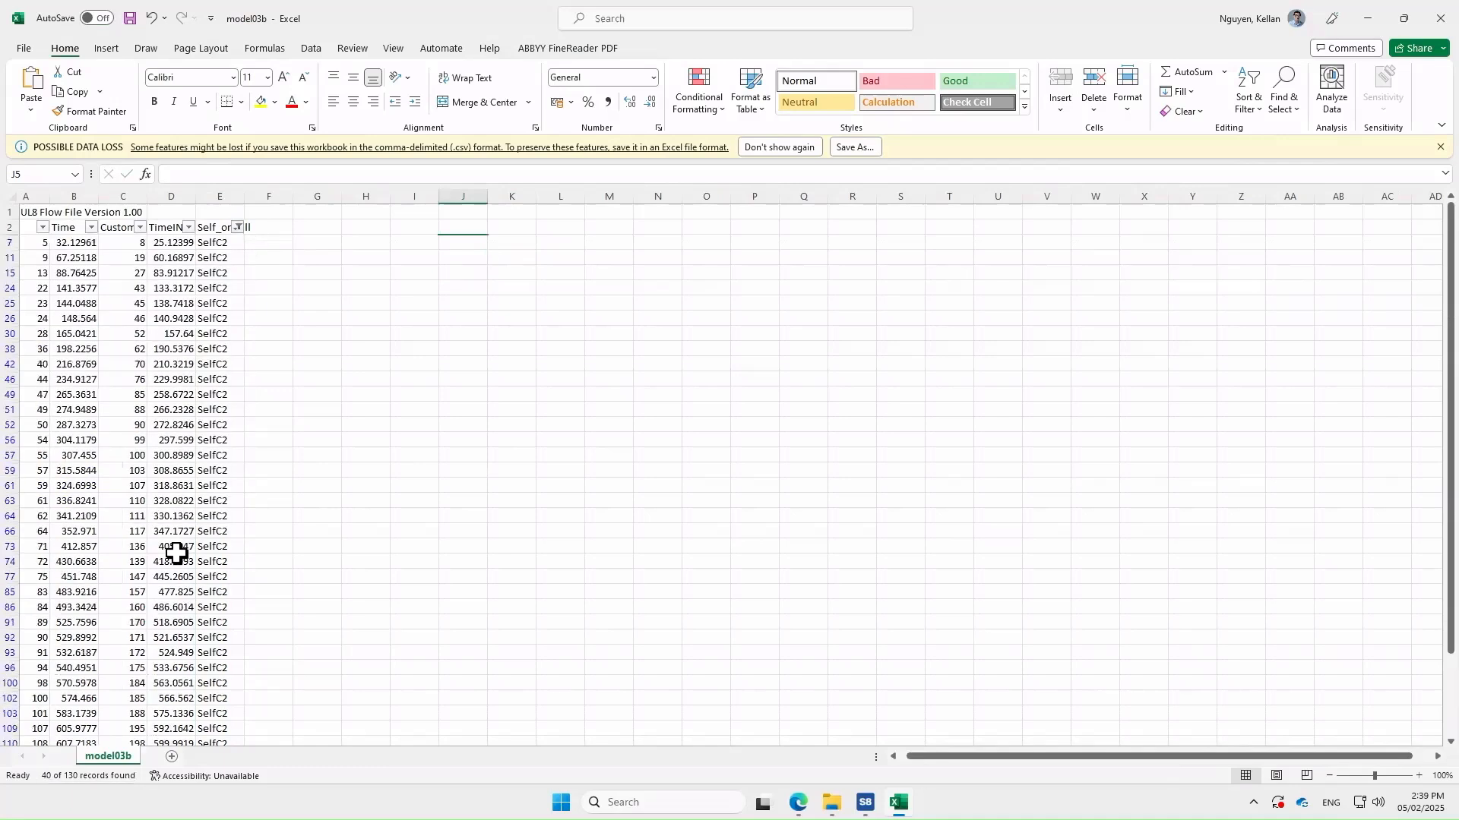
pyautogui.scroll(-13, 204, 570)
pyautogui.scroll(8, 201, 567)
pyautogui.scroll(5, 201, 567)
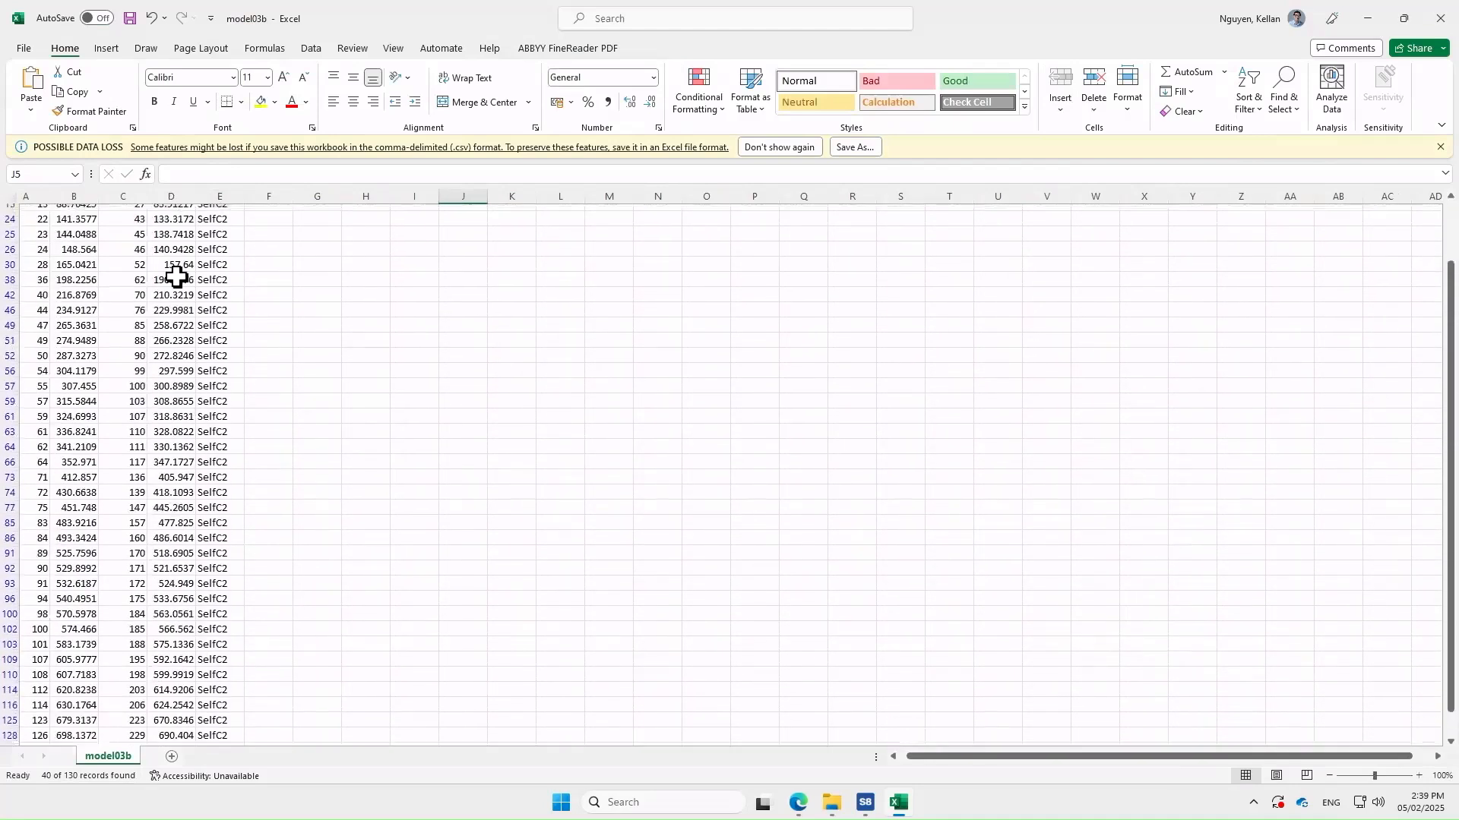
pyautogui.moveTo(212, 235); pyautogui.dragTo(215, 712)
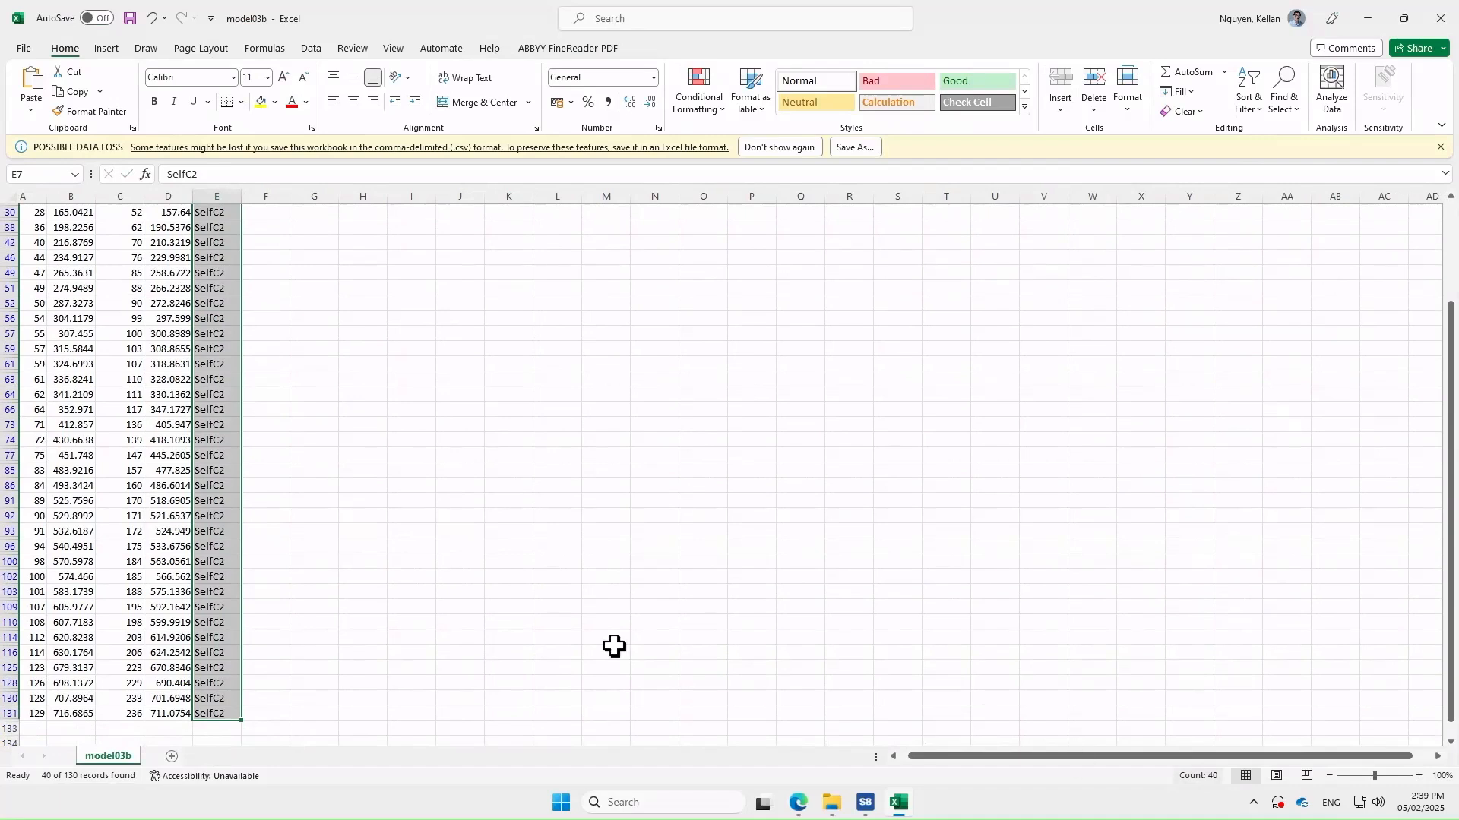
pyautogui.scroll(3, 443, 574)
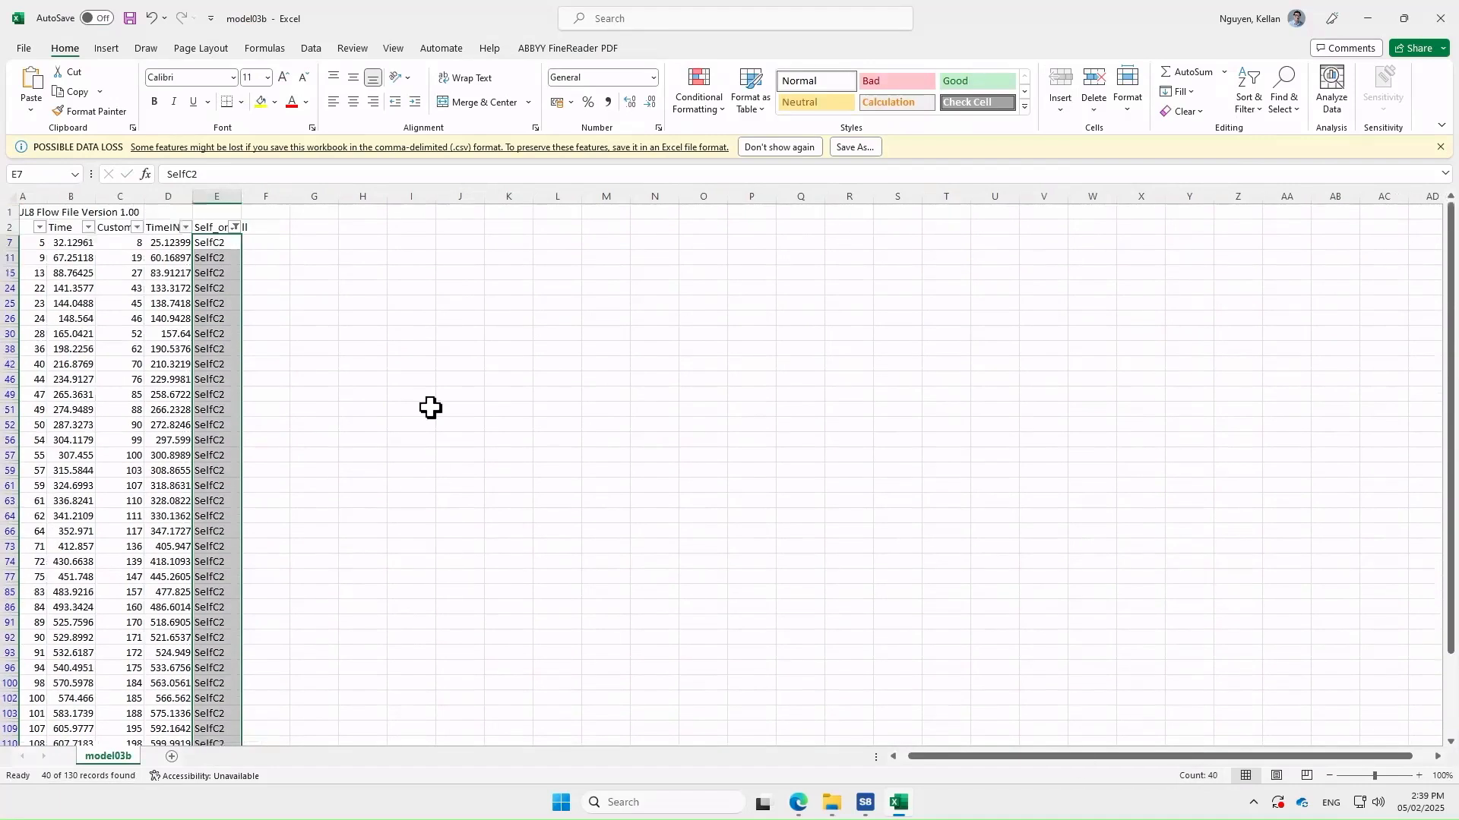
# Restore all Self_or_Till values in the filter and enter SC2 with count 40 in J5:K5
pyautogui.click(236, 226)
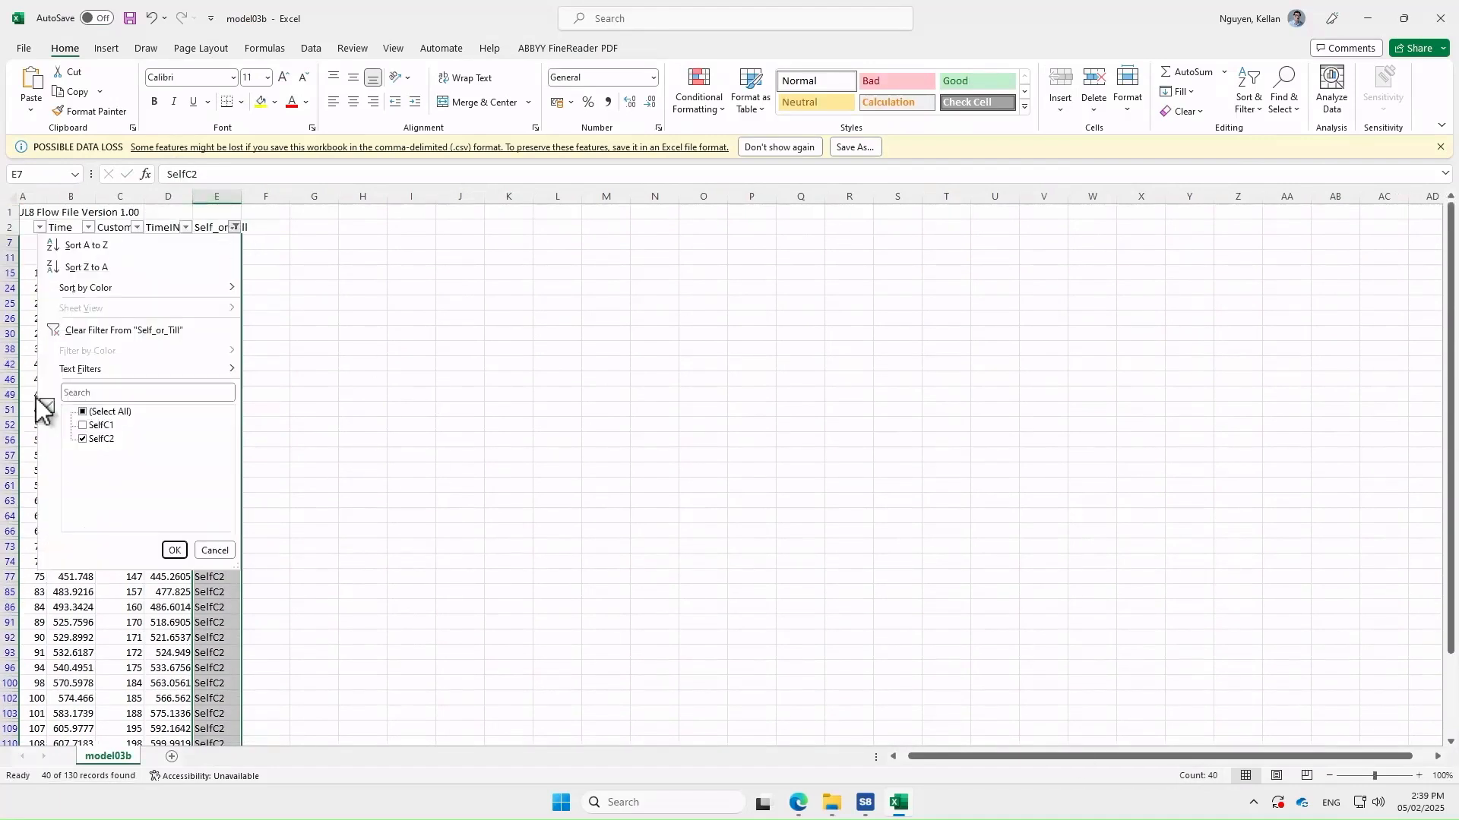
pyautogui.click(93, 427)
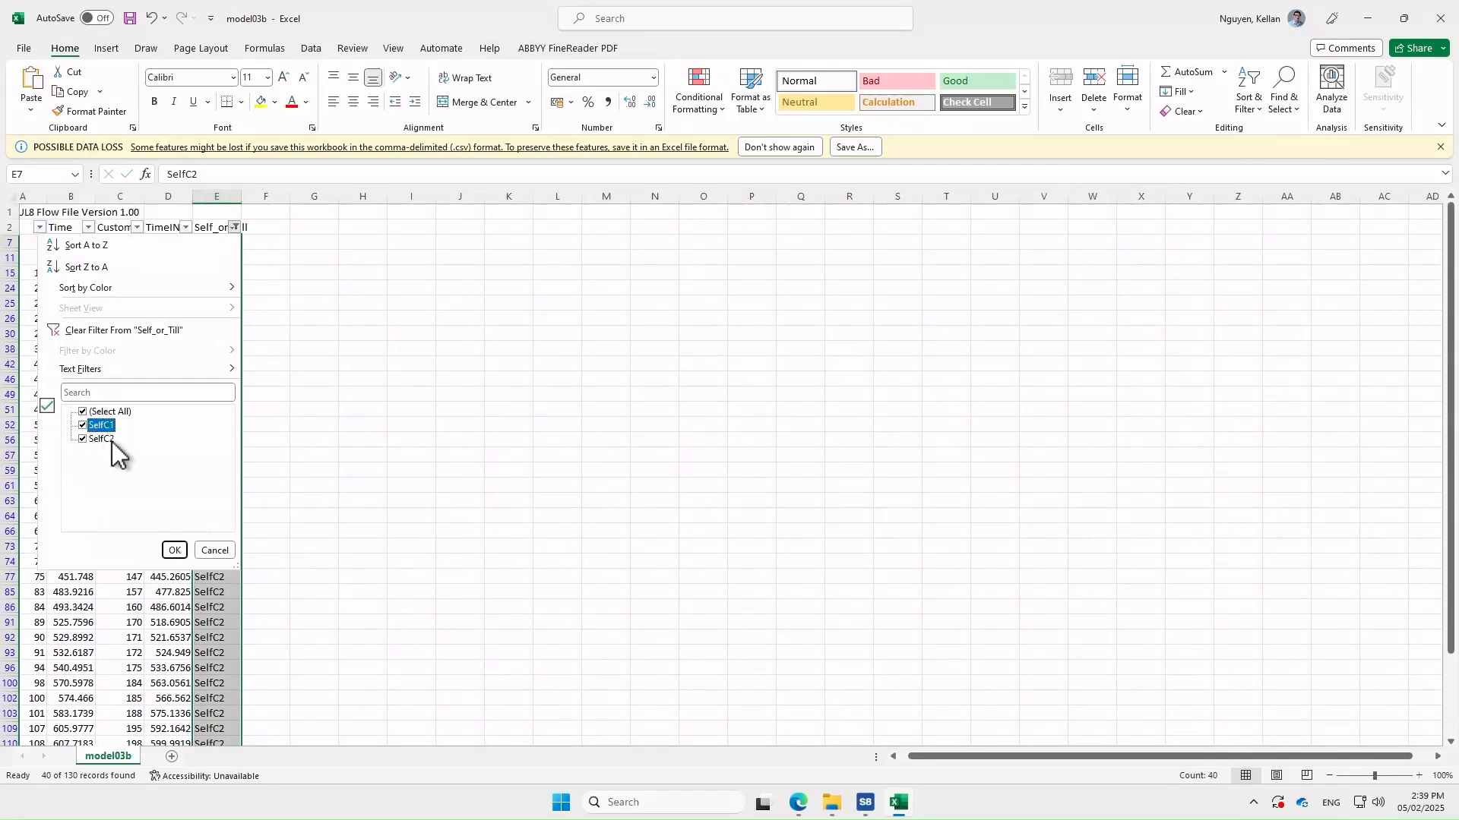
pyautogui.click(174, 550)
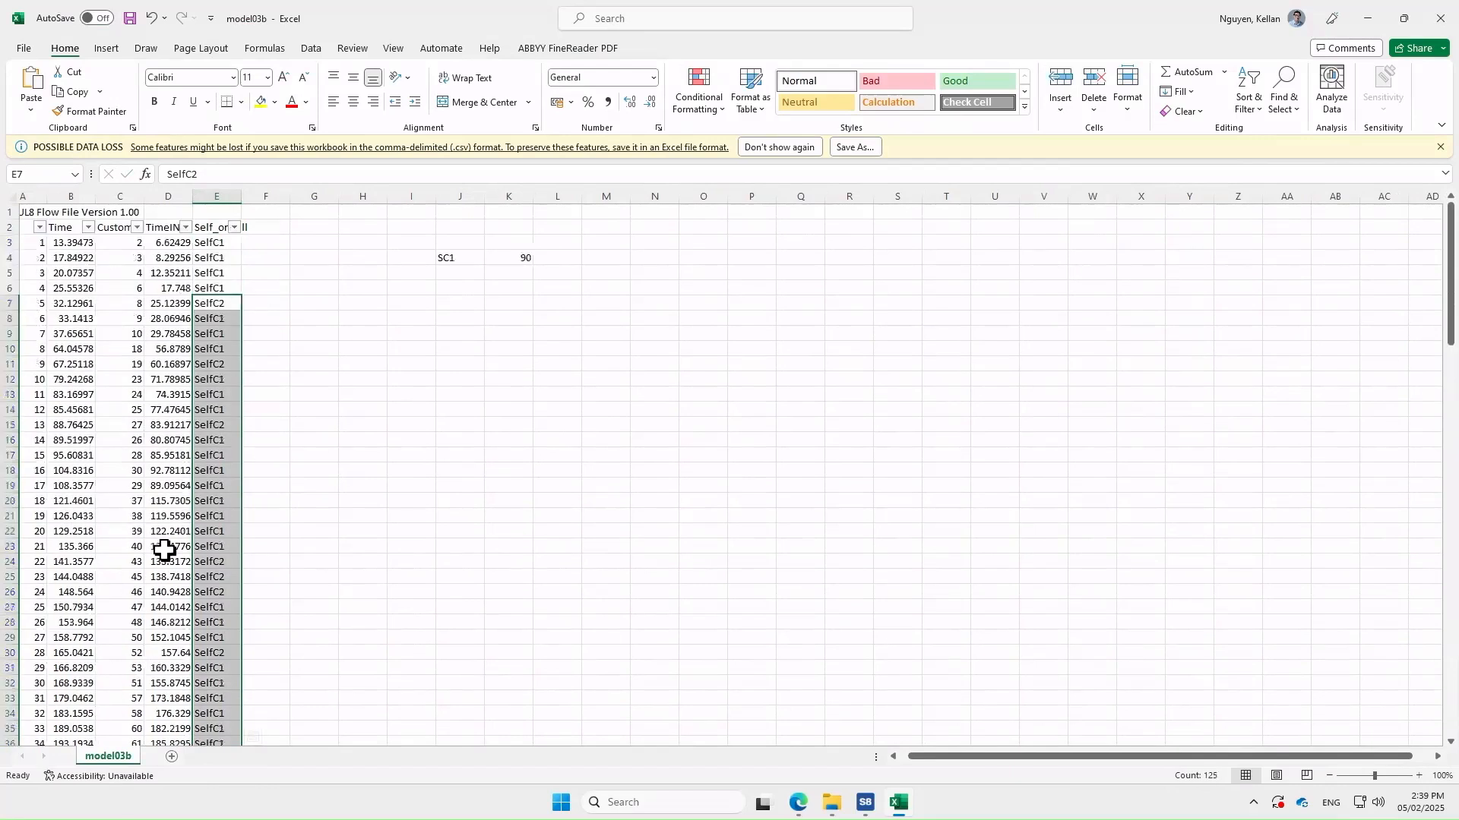
pyautogui.click(458, 276)
pyautogui.write('s')
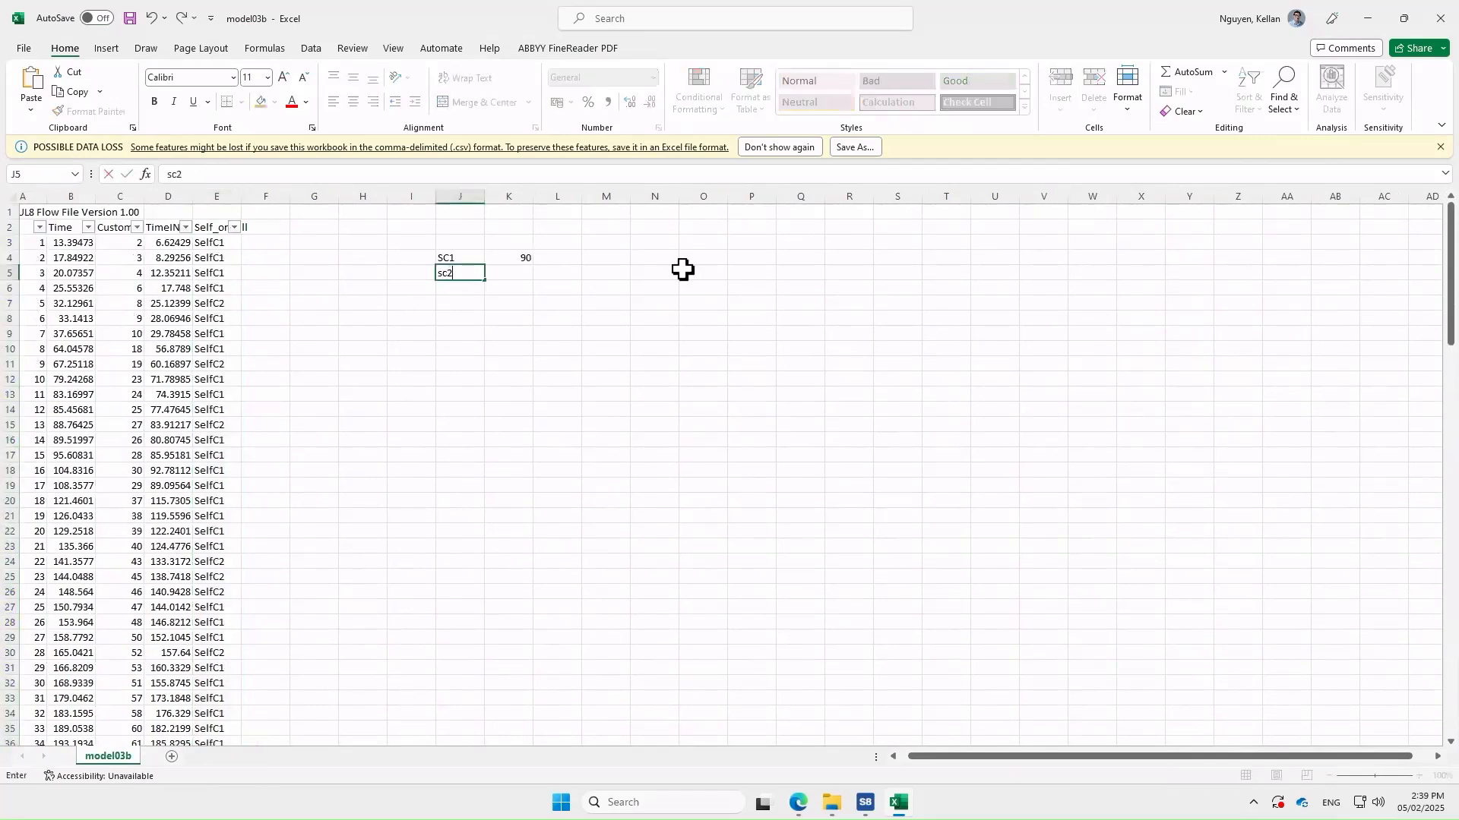
pyautogui.write('C2')
pyautogui.press('Tab')
pyautogui.write('40')
pyautogui.press('Return')
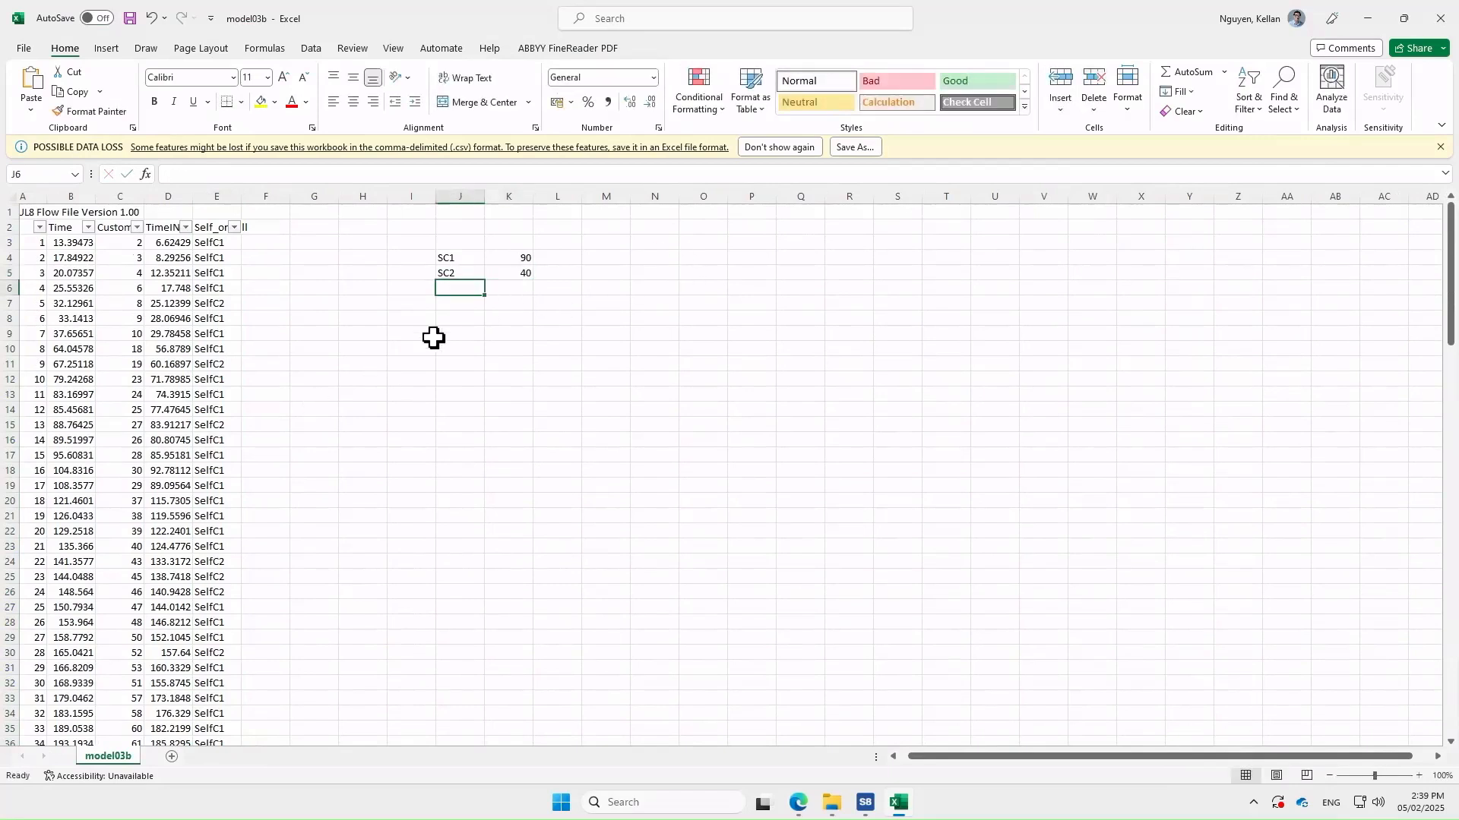
# Enter shares =90/130 in L4 and =40/130 in L5, then return to the Simul8 model
pyautogui.click(563, 258)
pyautogui.write('=')
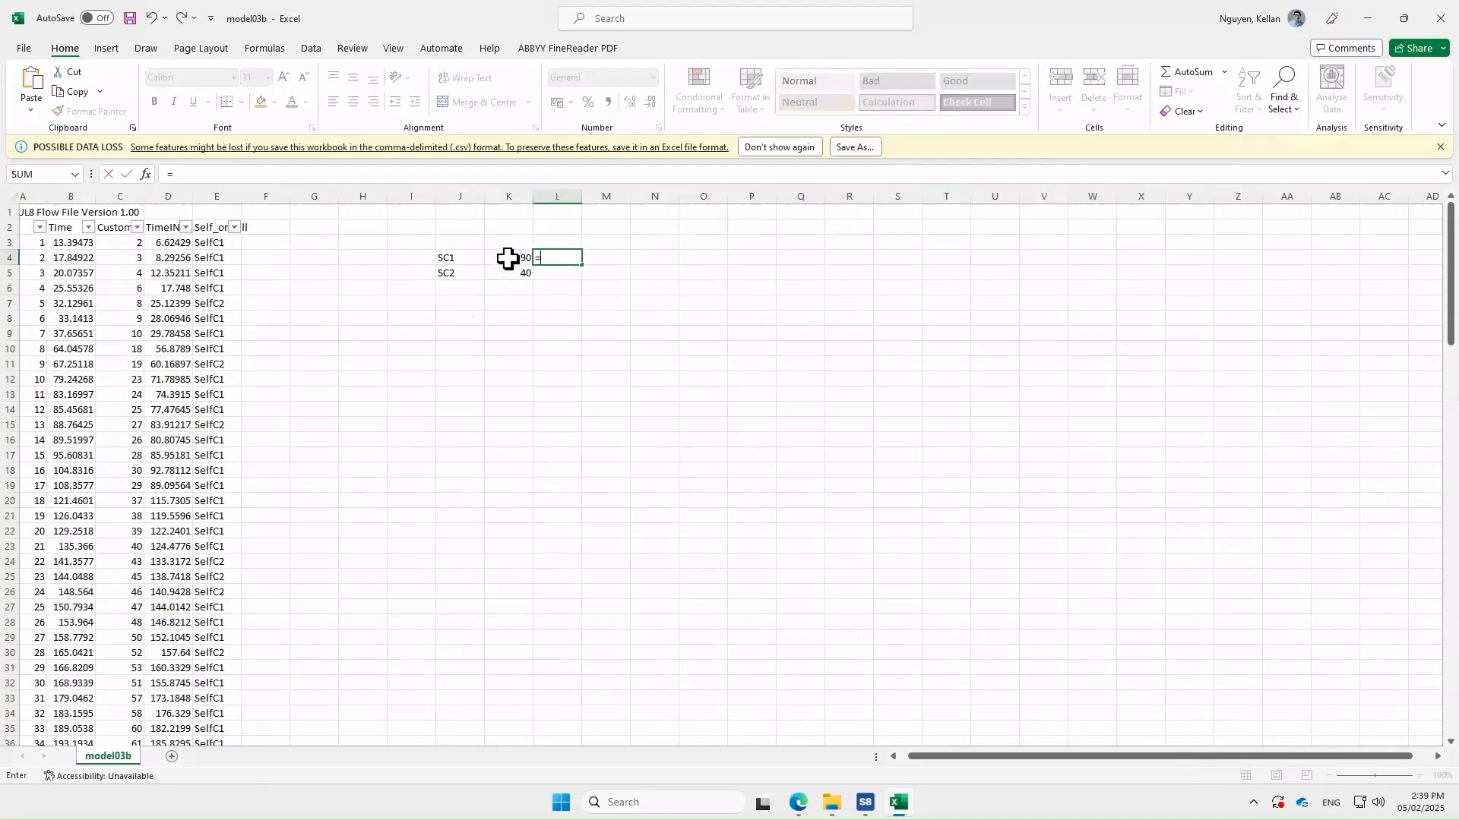
pyautogui.write('90/130')
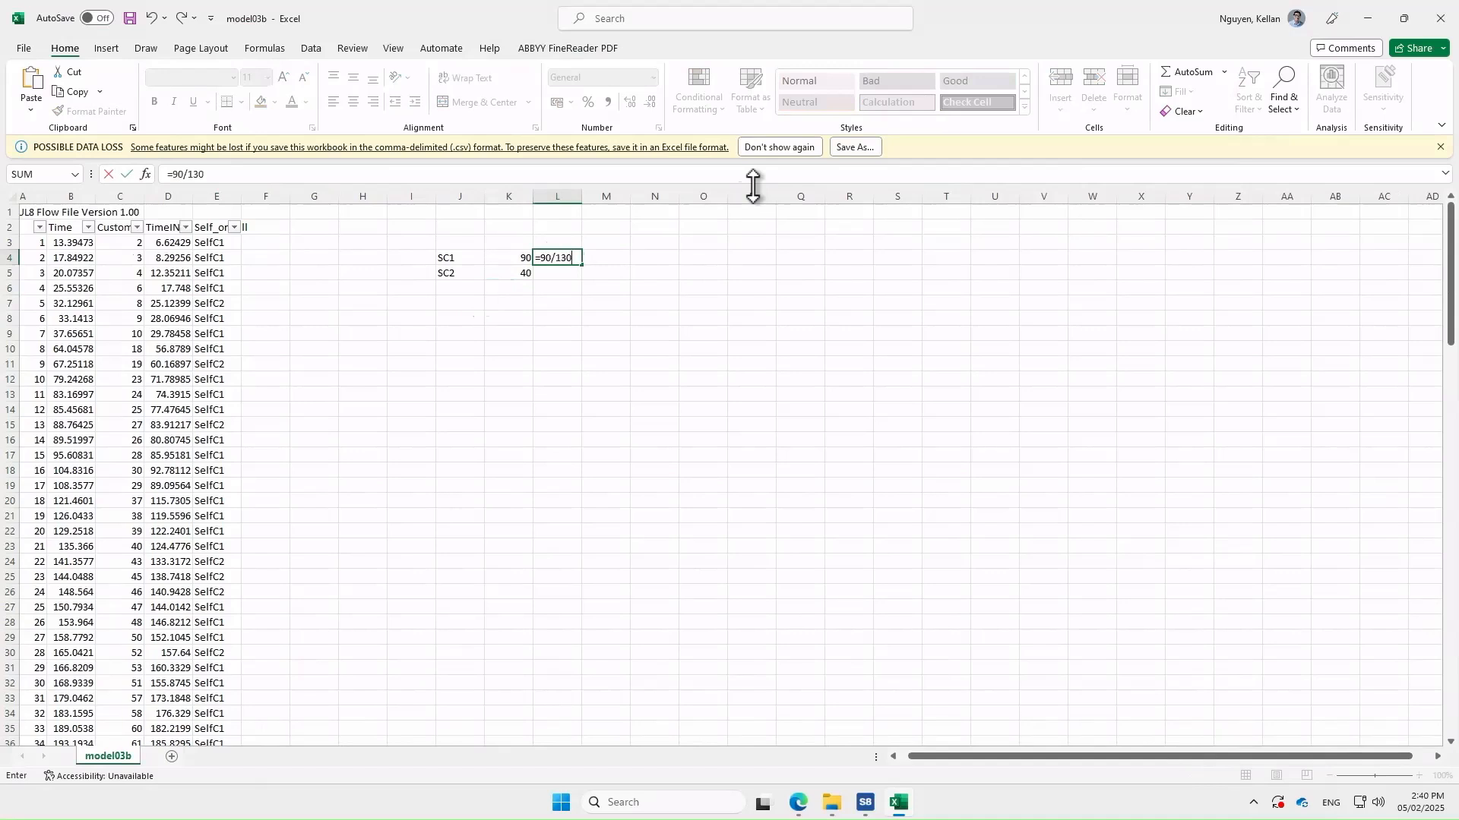
pyautogui.press('Return')
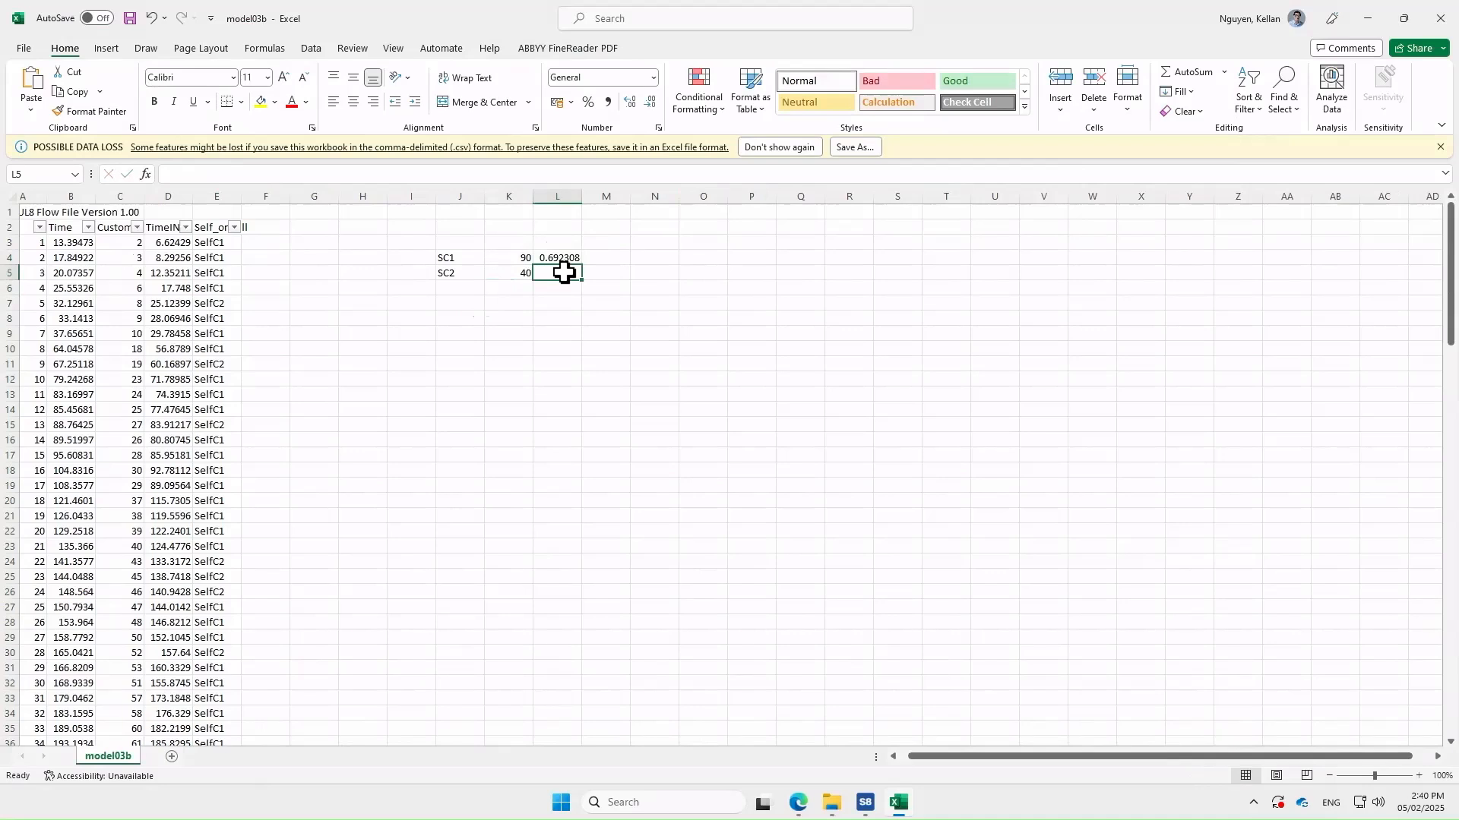
pyautogui.write('=40/130')
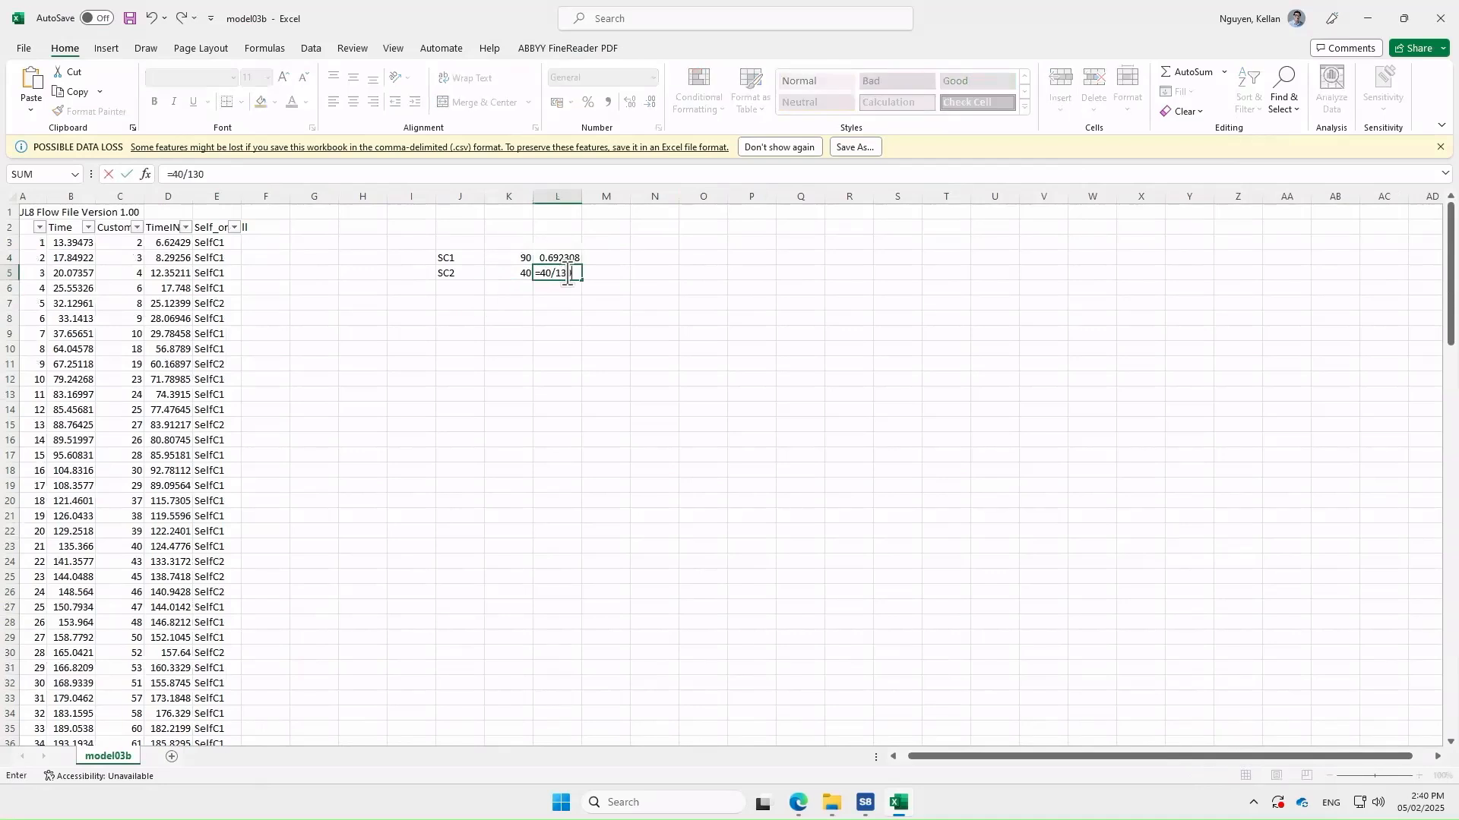
pyautogui.press('Return')
pyautogui.click(596, 339)
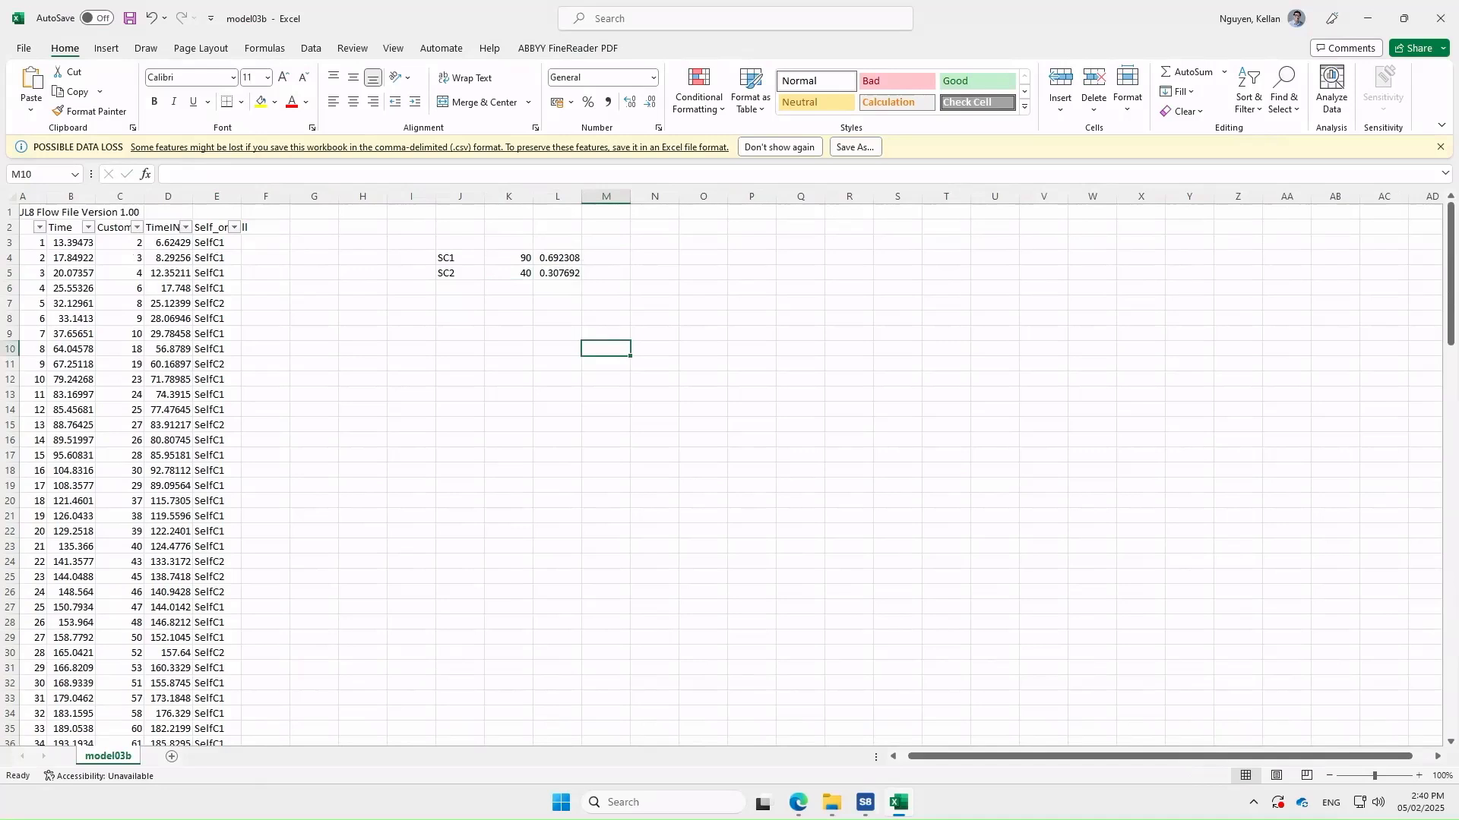
pyautogui.click(865, 802)
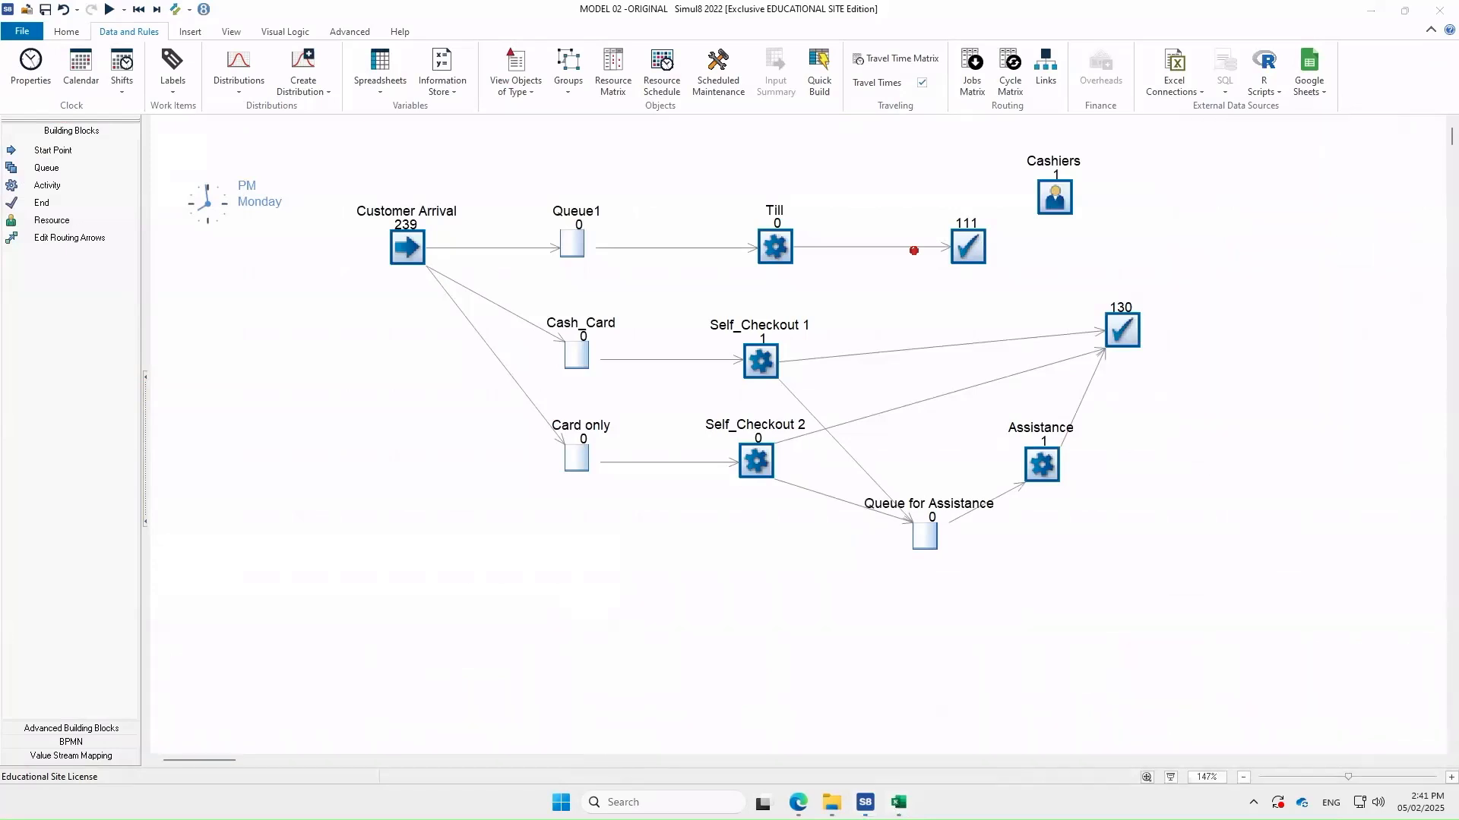
# Close the Excel window from the taskbar, discarding changes to model03b.CSV
pyautogui.rightClick(899, 803)
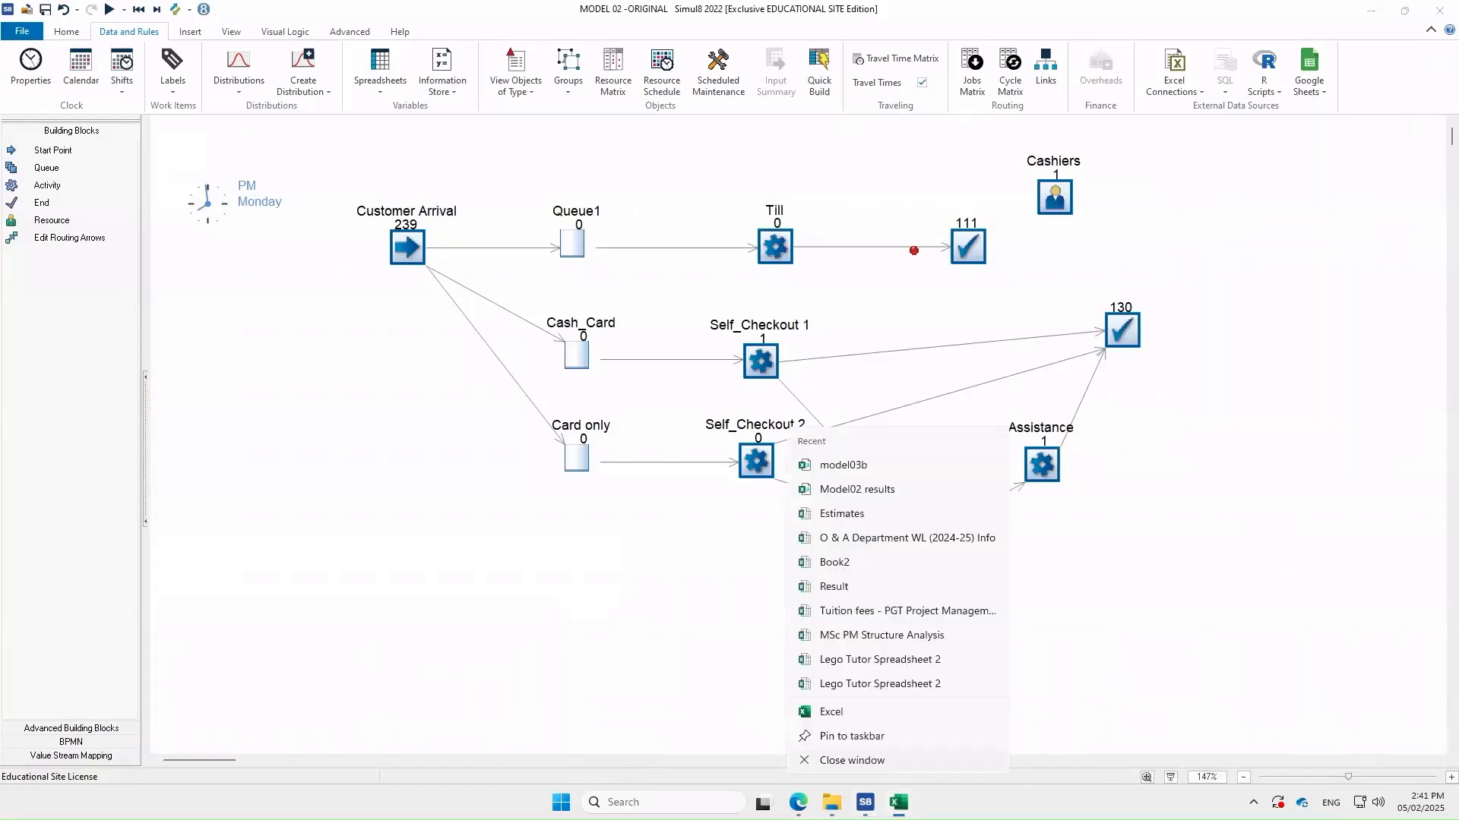
pyautogui.click(851, 760)
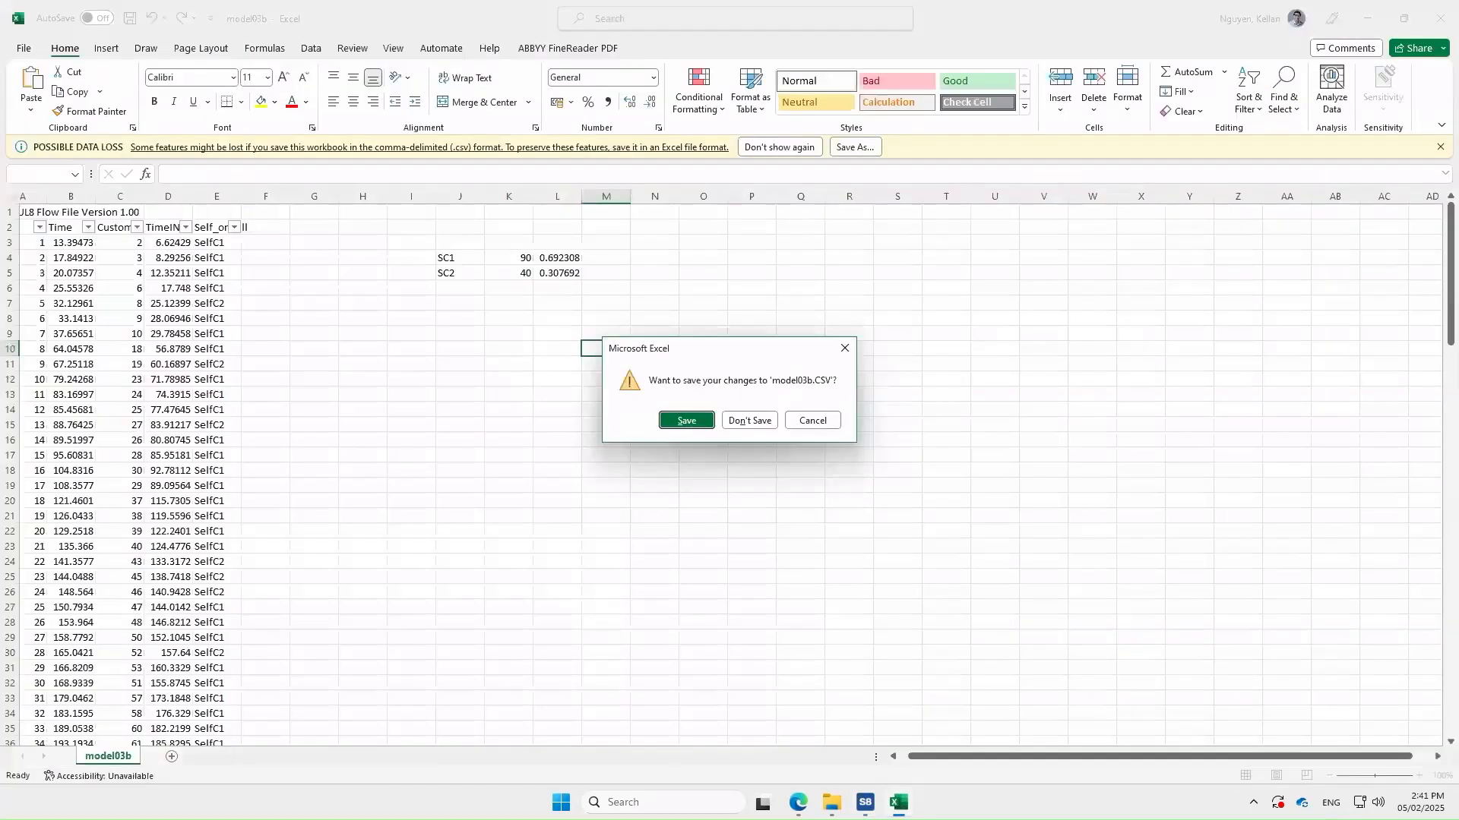
pyautogui.click(737, 422)
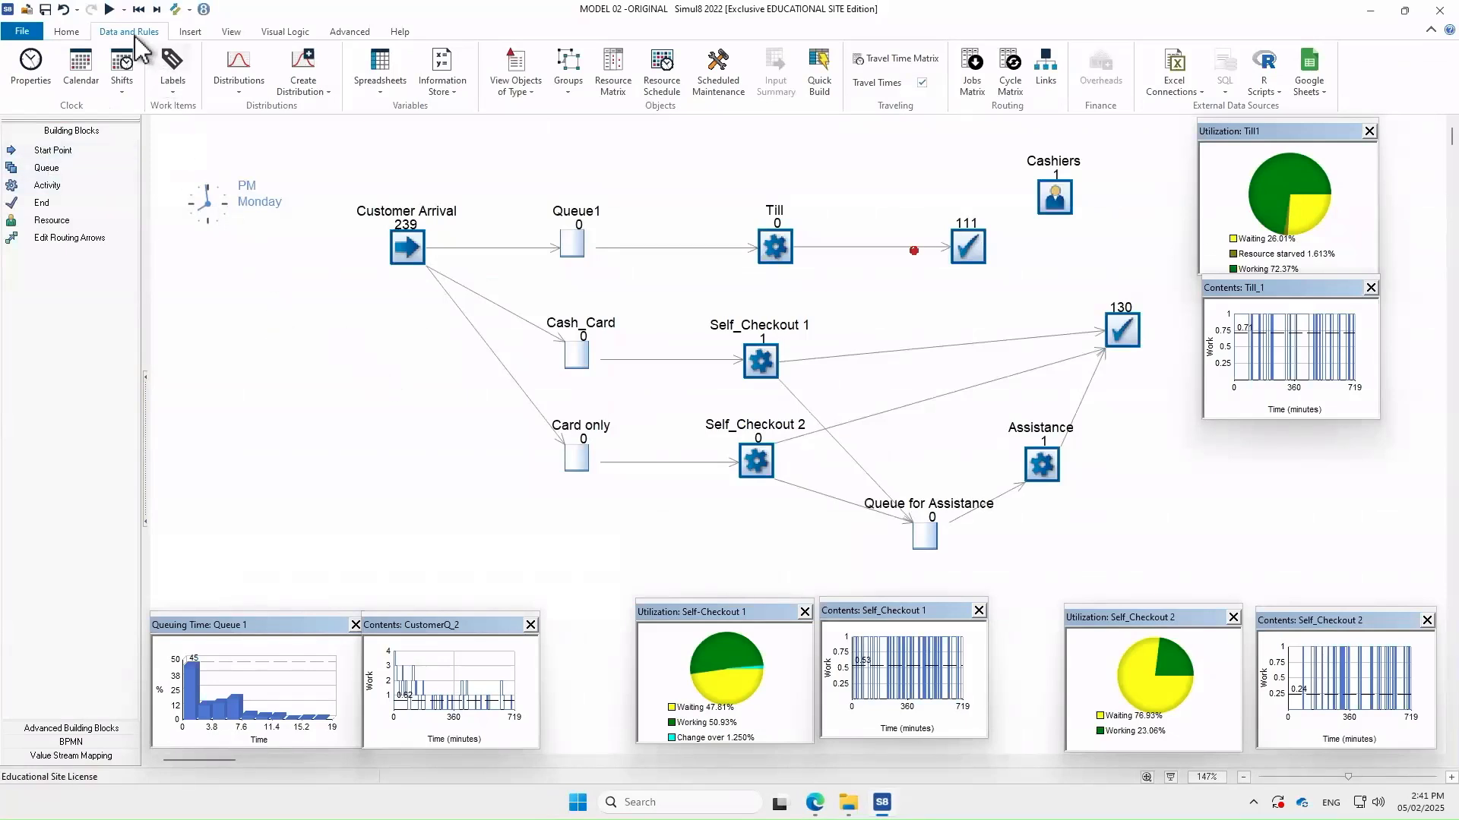
# Add a WORK TIME label in the Label Editor, accepting its built-in meaning
pyautogui.click(173, 72)
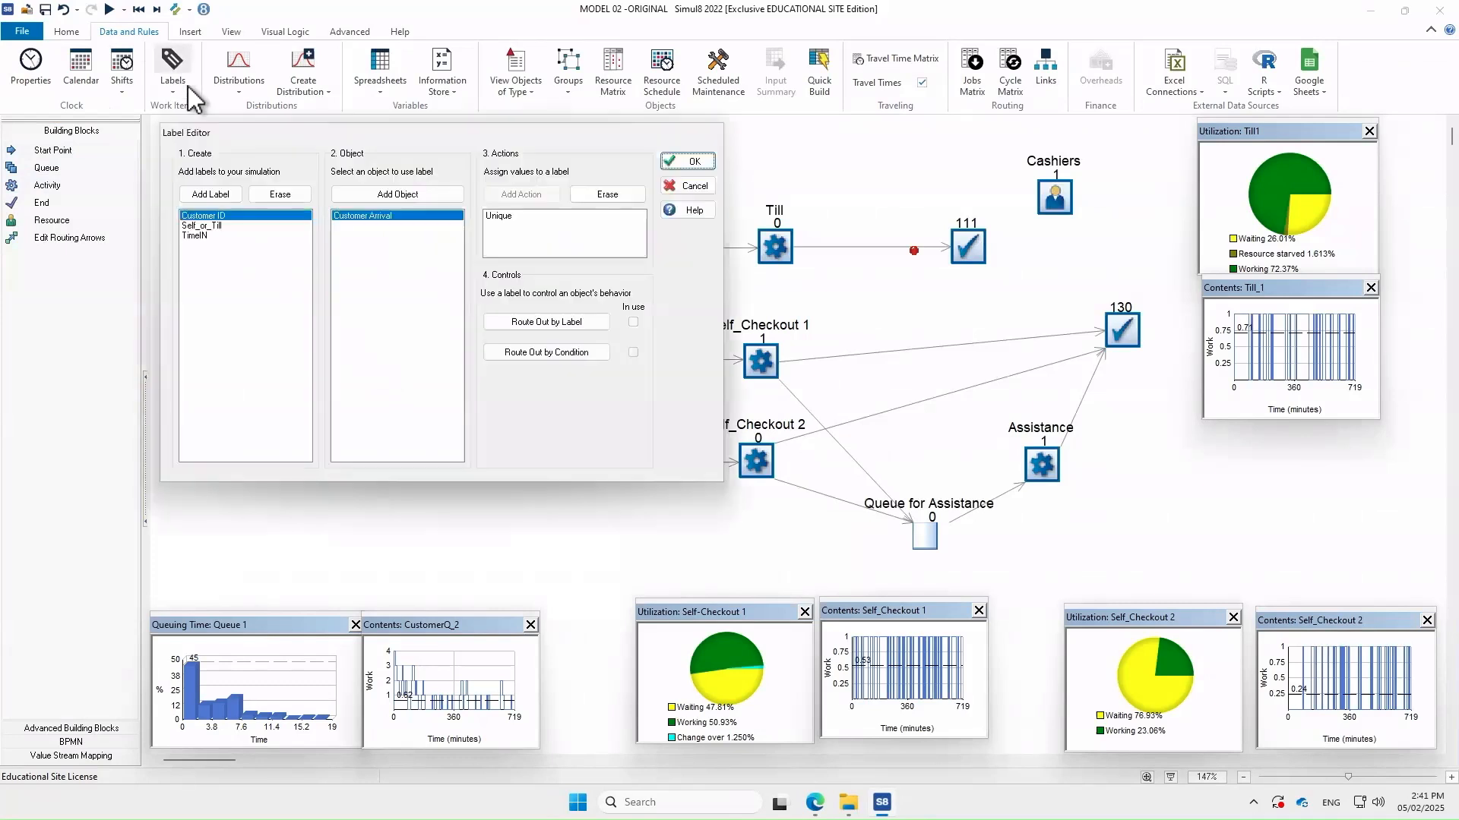
pyautogui.click(208, 195)
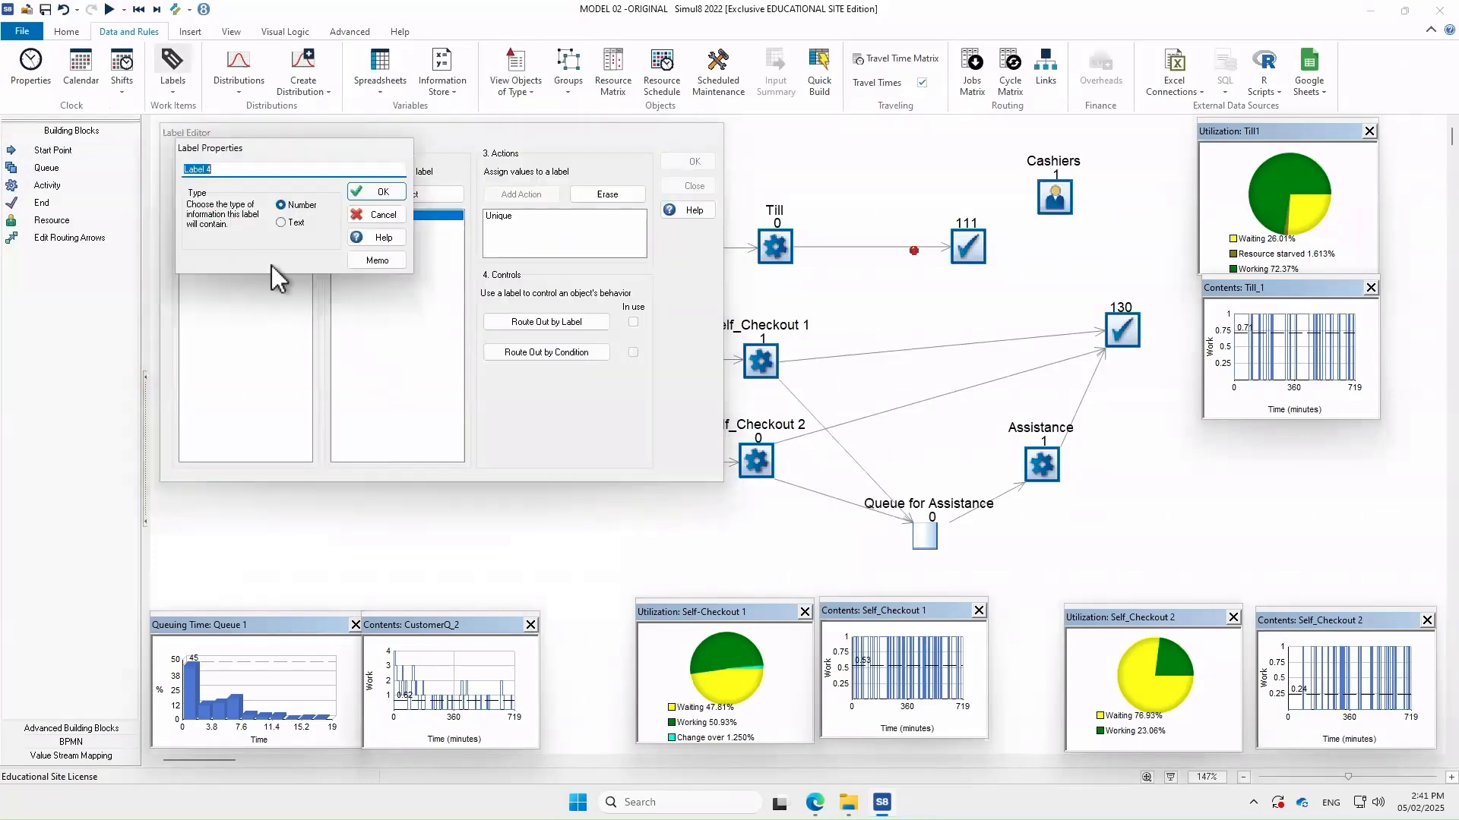
pyautogui.click(245, 170)
pyautogui.write('work')
pyautogui.hotkey('ctrl', 'a')
pyautogui.write('wo')
pyautogui.press('BackSpace')
pyautogui.press('BackSpace')
pyautogui.press('BackSpace')
pyautogui.press('BackSpace')
pyautogui.press('BackSpace')
pyautogui.write('WORK TIME')
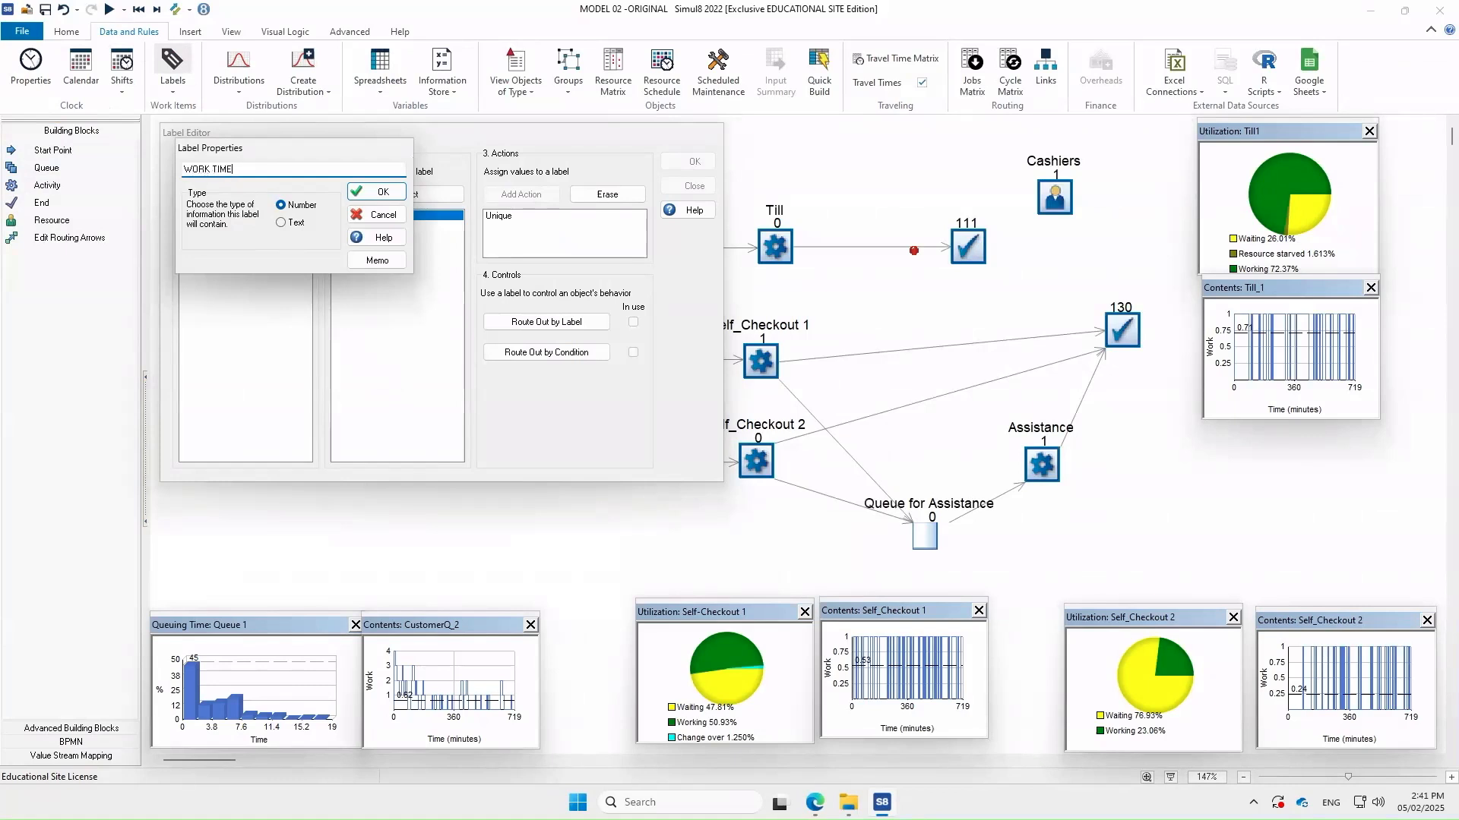
pyautogui.click(378, 193)
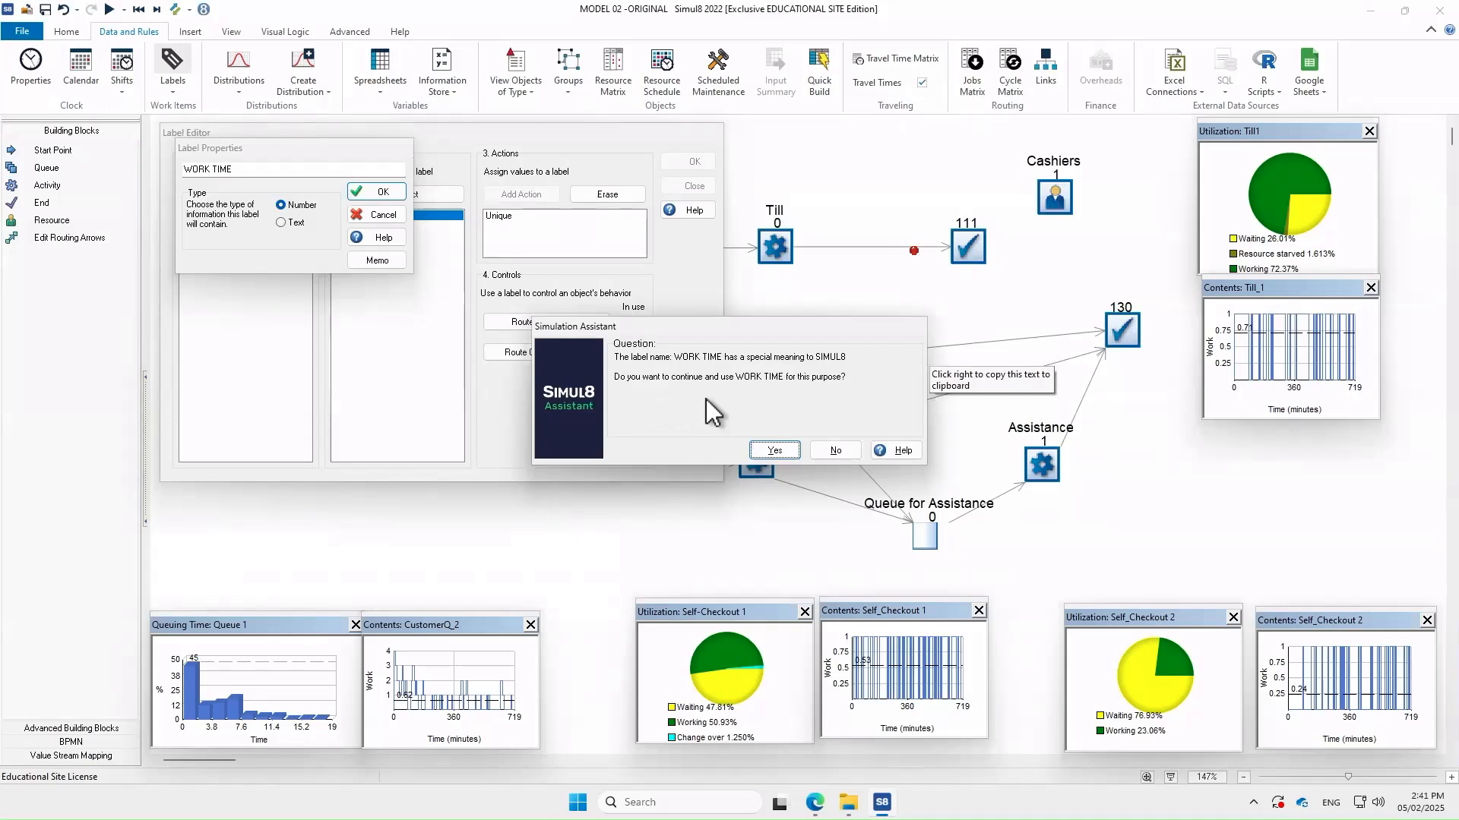
pyautogui.click(771, 451)
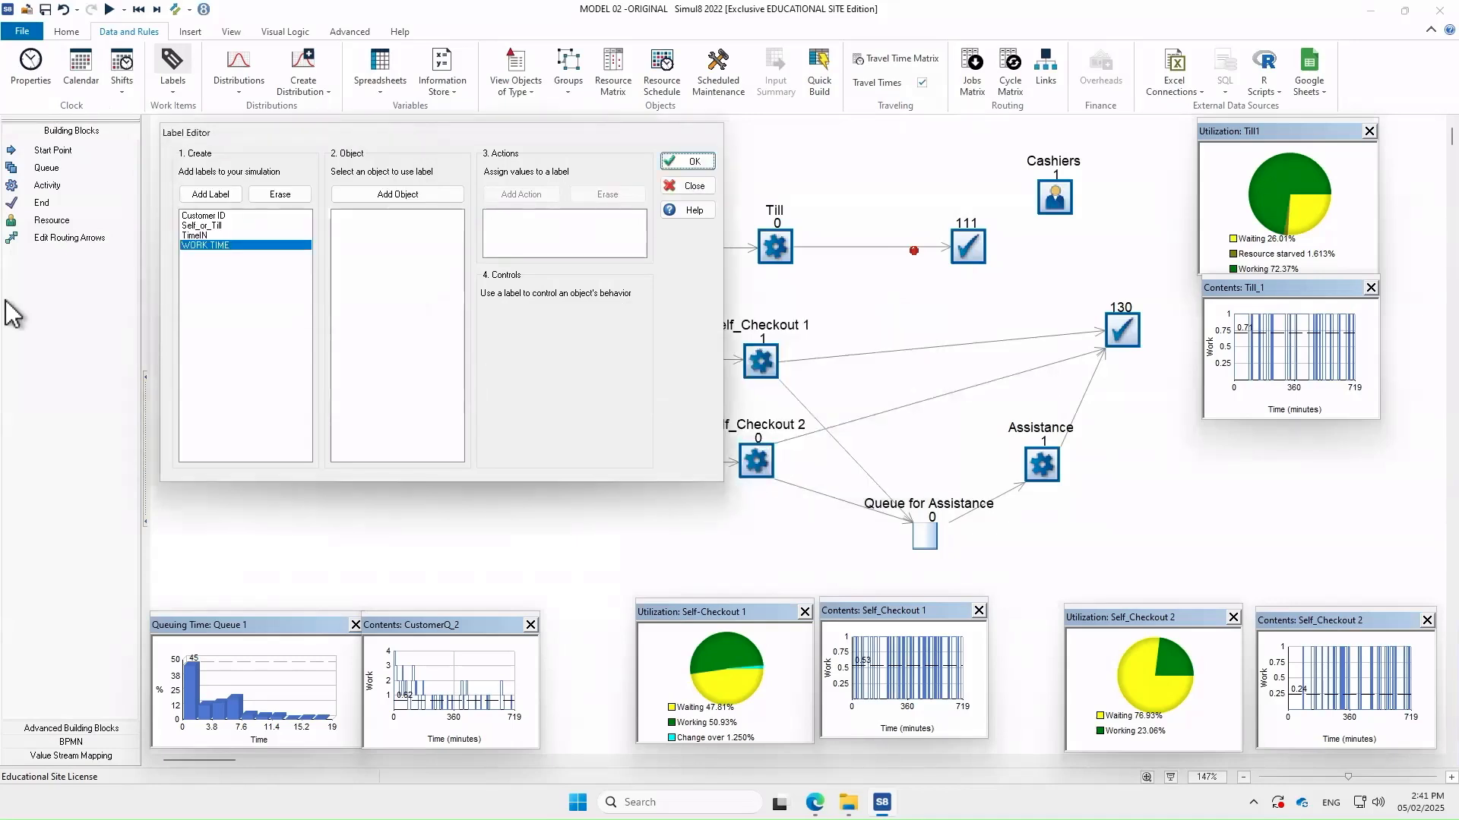
# Add a WAIT TIME label with its built-in meaning and close the Label Editor
pyautogui.click(206, 195)
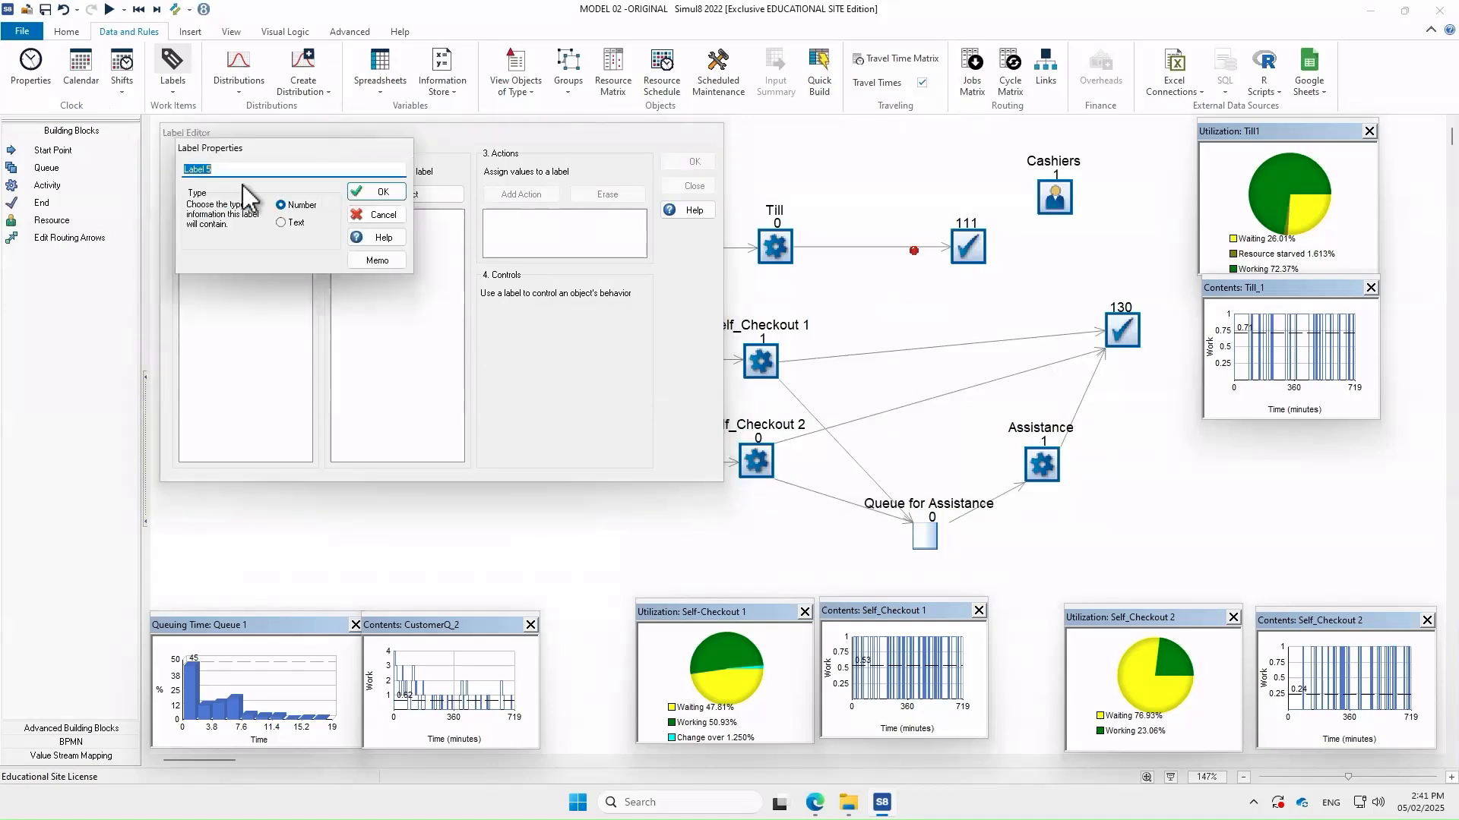
pyautogui.write('WAIT TIME')
pyautogui.click(380, 194)
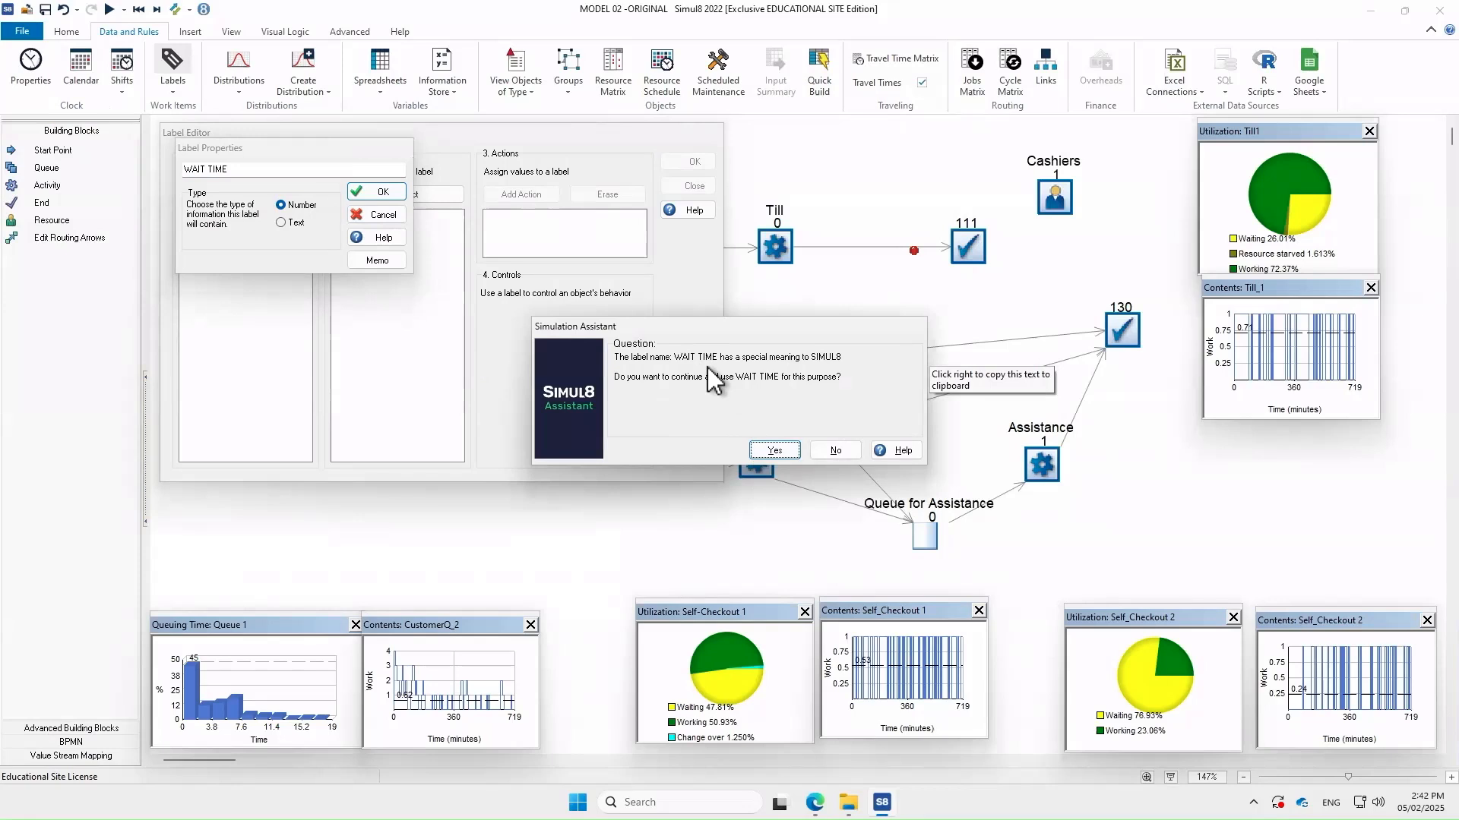
pyautogui.click(779, 451)
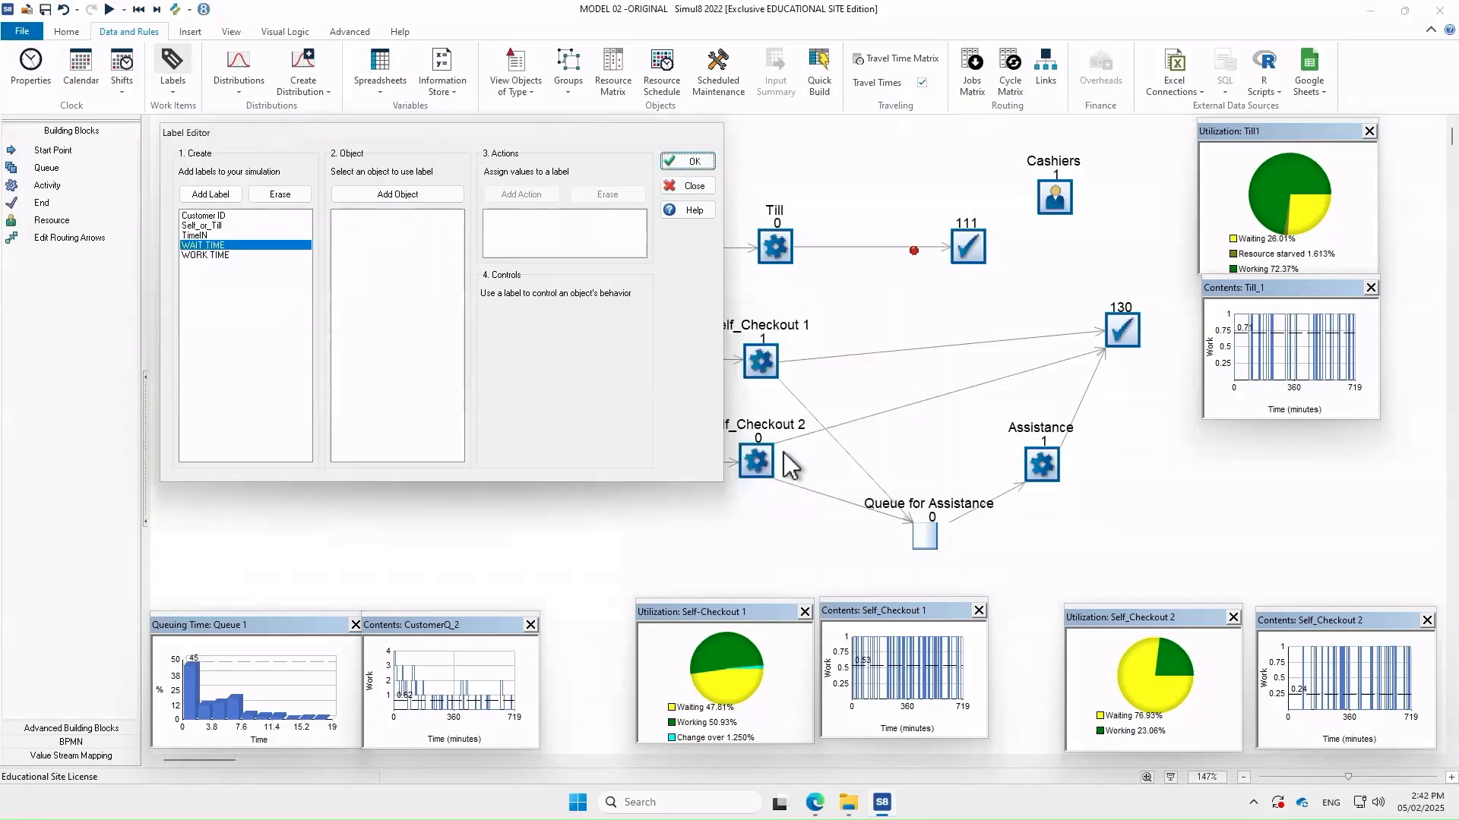
pyautogui.click(700, 162)
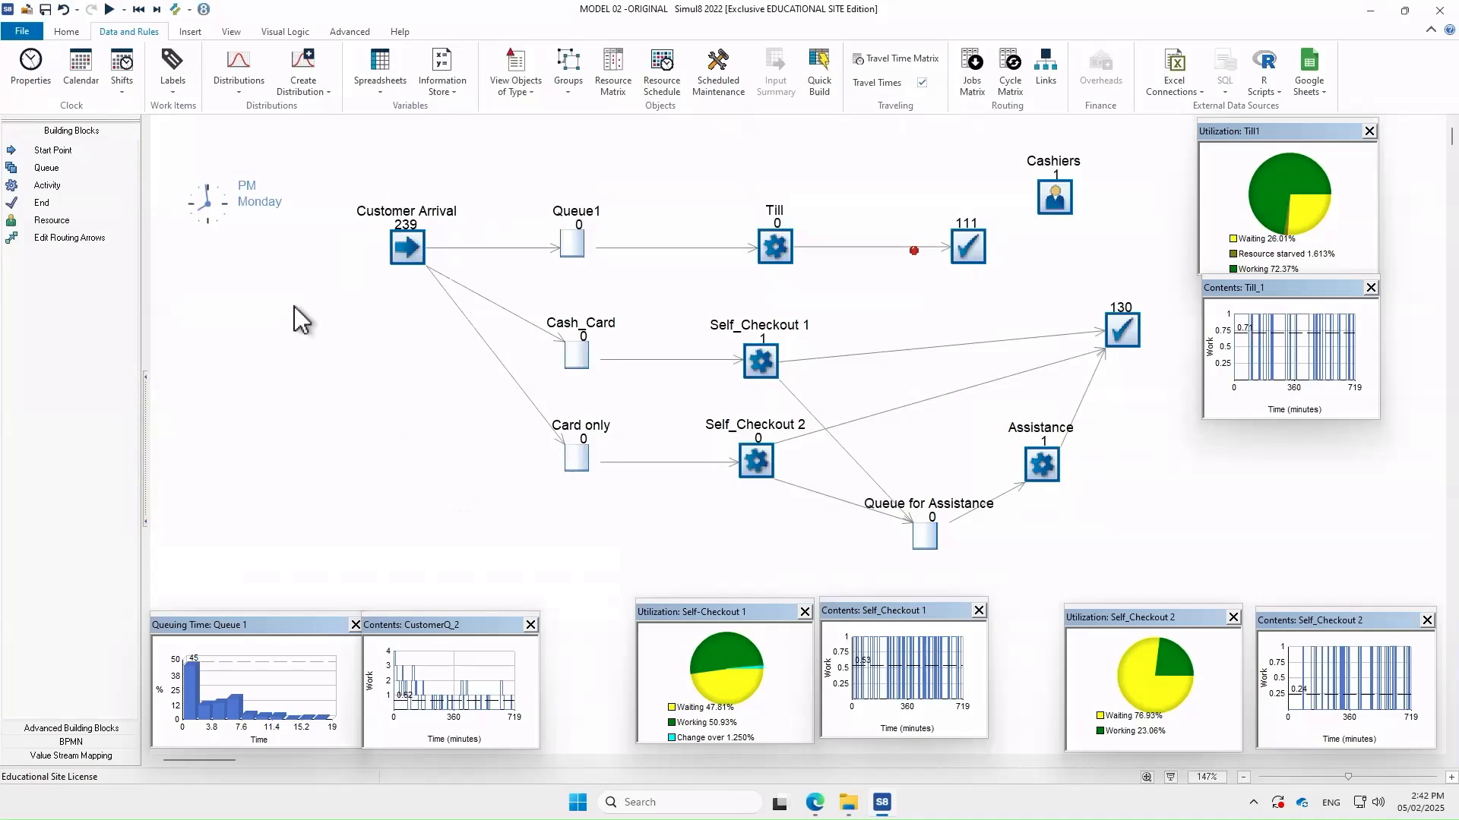
# Rerun the store simulation and stop it when the run ends
pyautogui.click(110, 9)
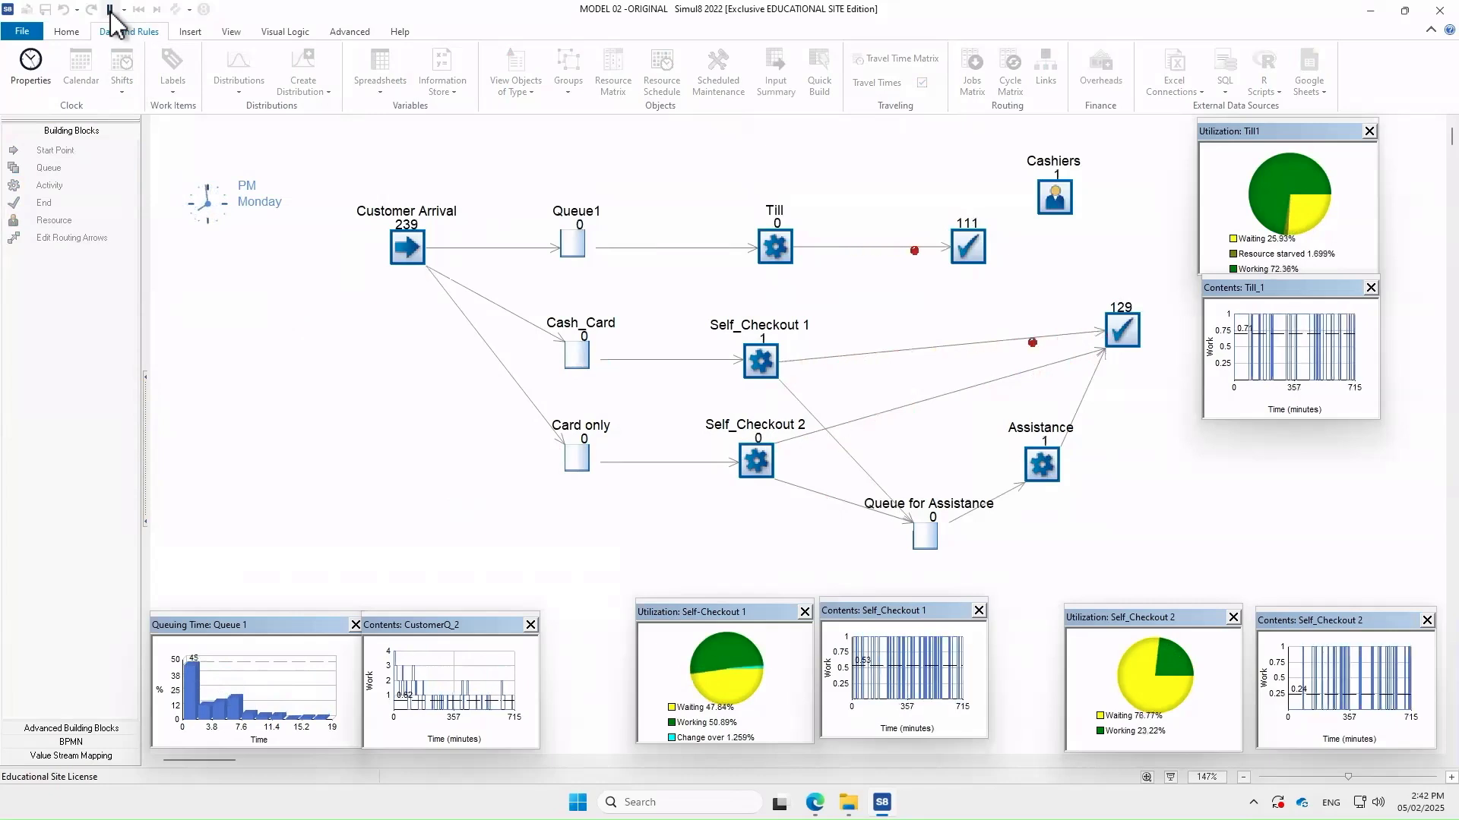
pyautogui.click(110, 10)
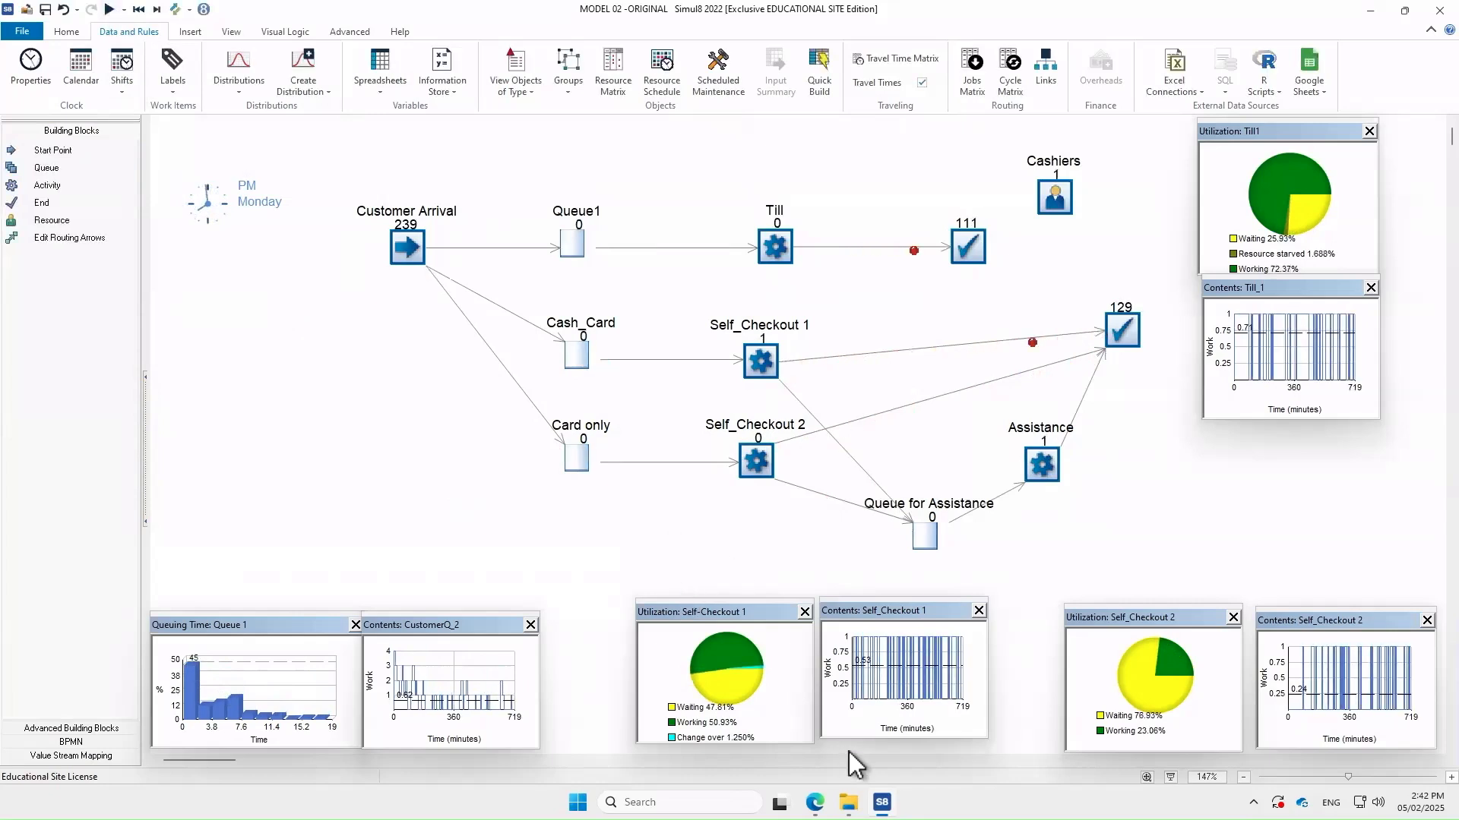
# Open the exported model03b flow file in Excel from the SIMUL8 documents folder
pyautogui.click(848, 802)
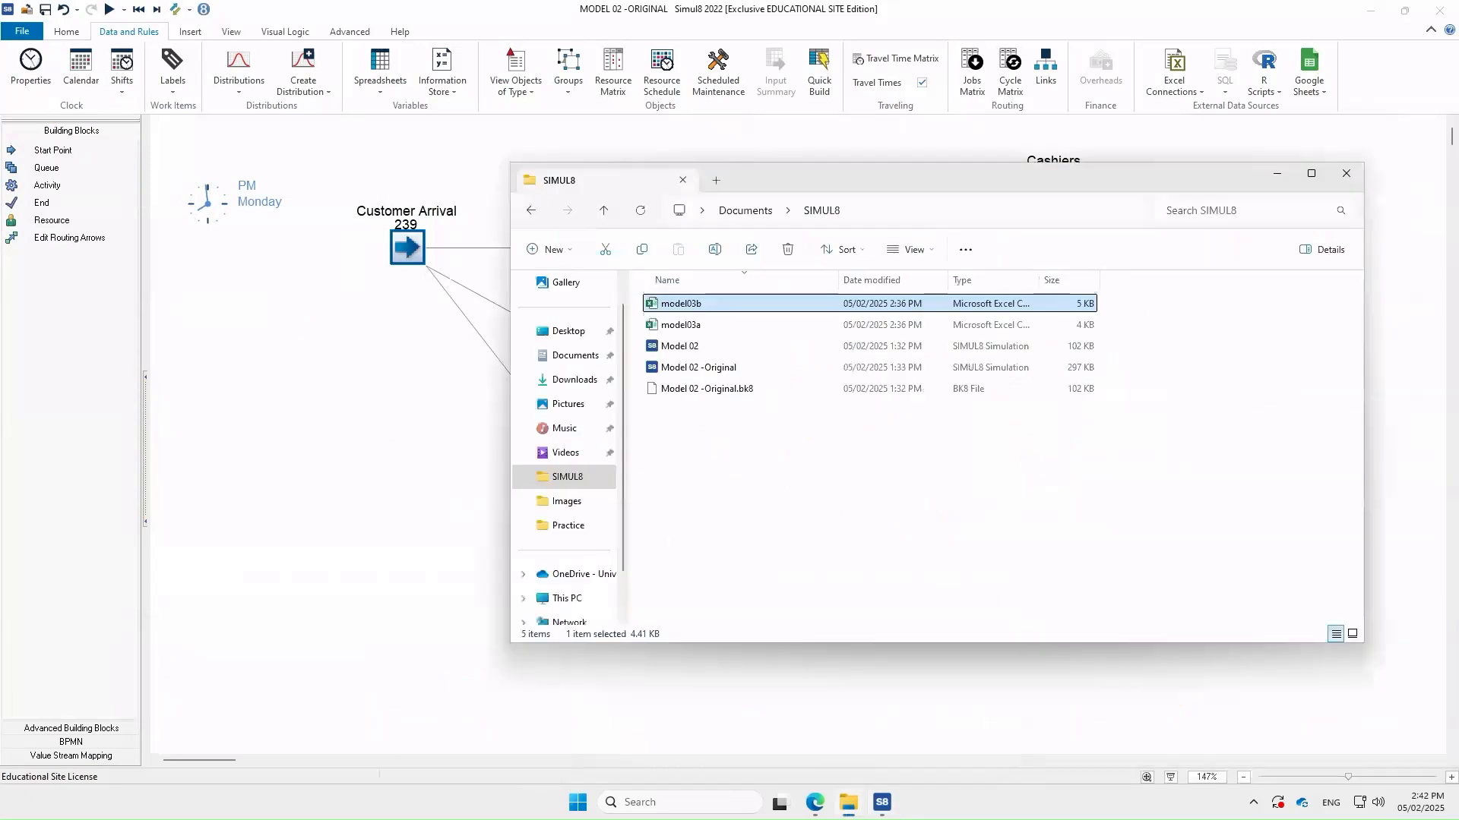
pyautogui.click(764, 544)
pyautogui.click(682, 303)
pyautogui.doubleClick(681, 303)
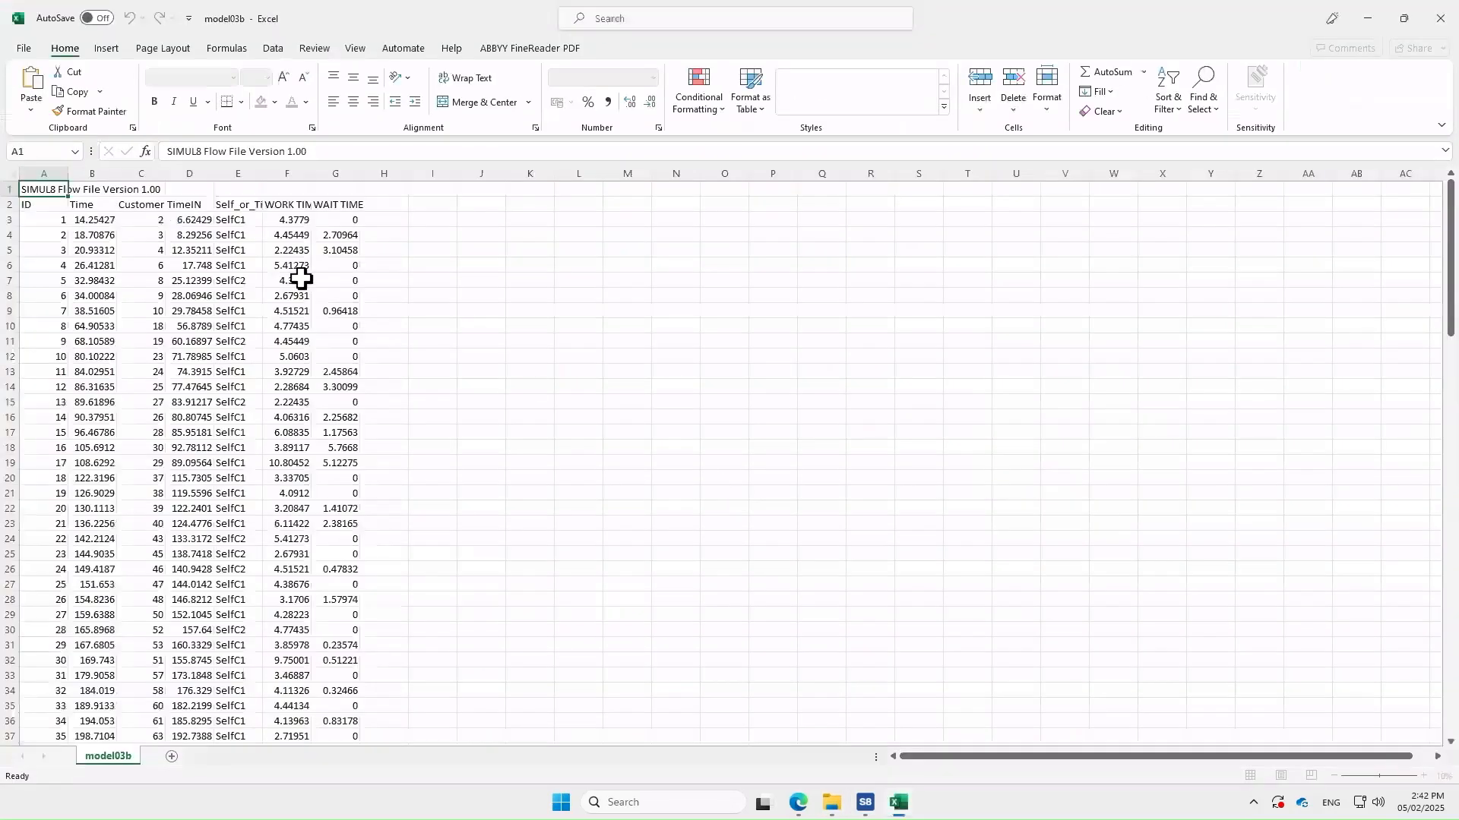
# Widen columns E and F to show Self_or_Till and WORK TIME, then return to Simul8
pyautogui.doubleClick(263, 196)
pyautogui.moveTo(339, 196); pyautogui.dragTo(490, 196)
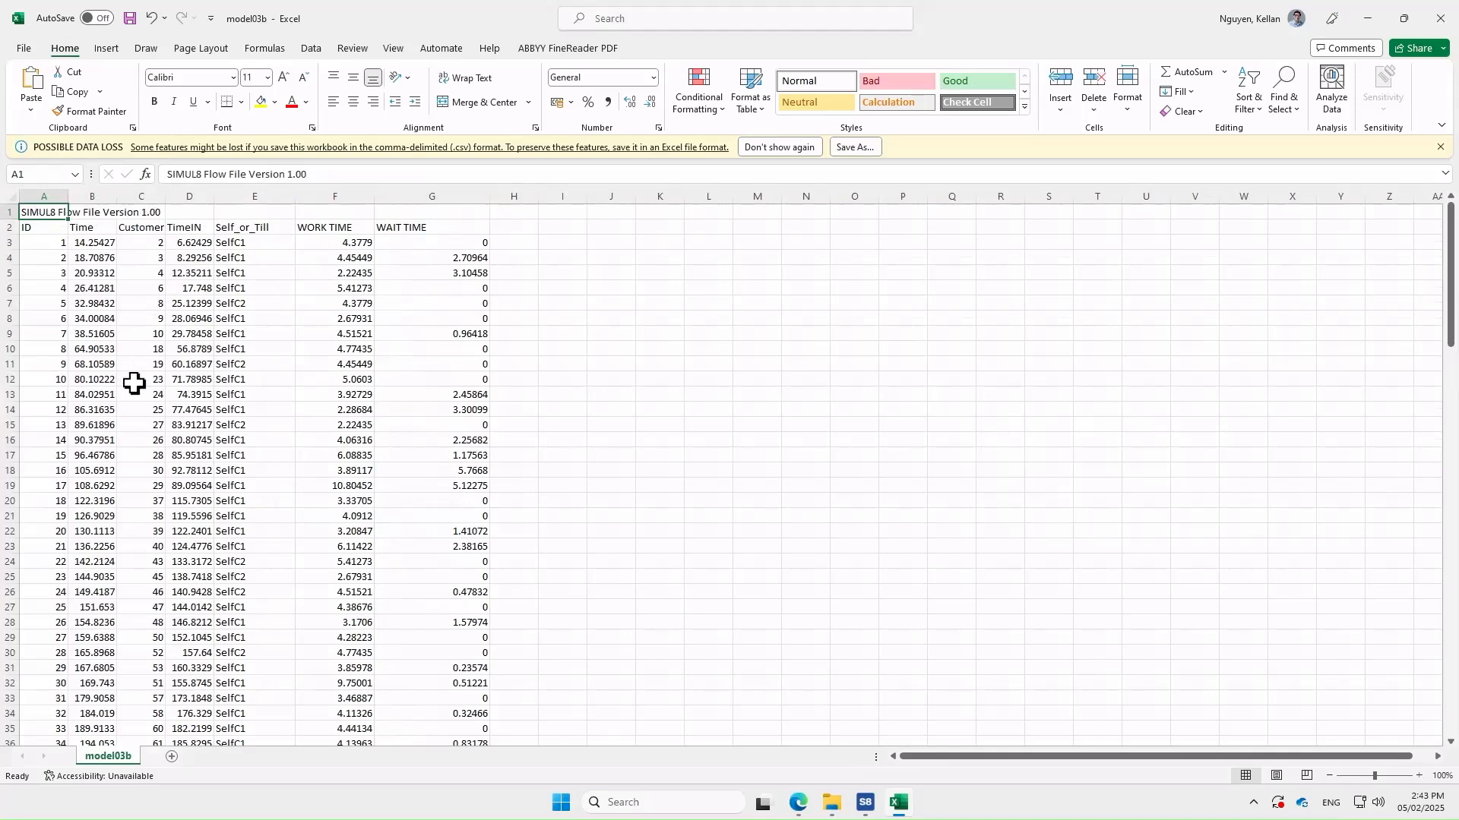
pyautogui.moveTo(864, 802)
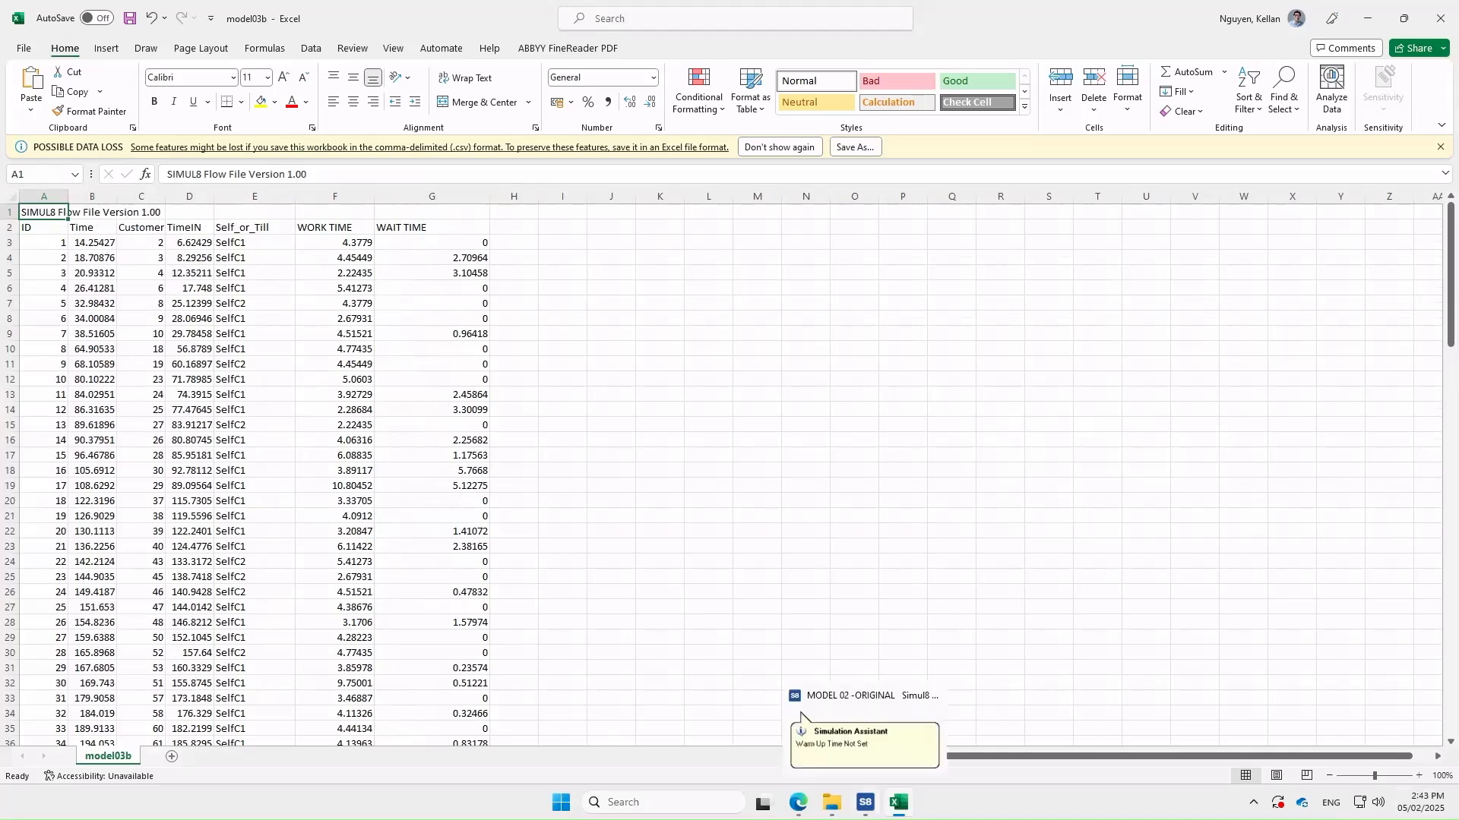
pyautogui.click(801, 715)
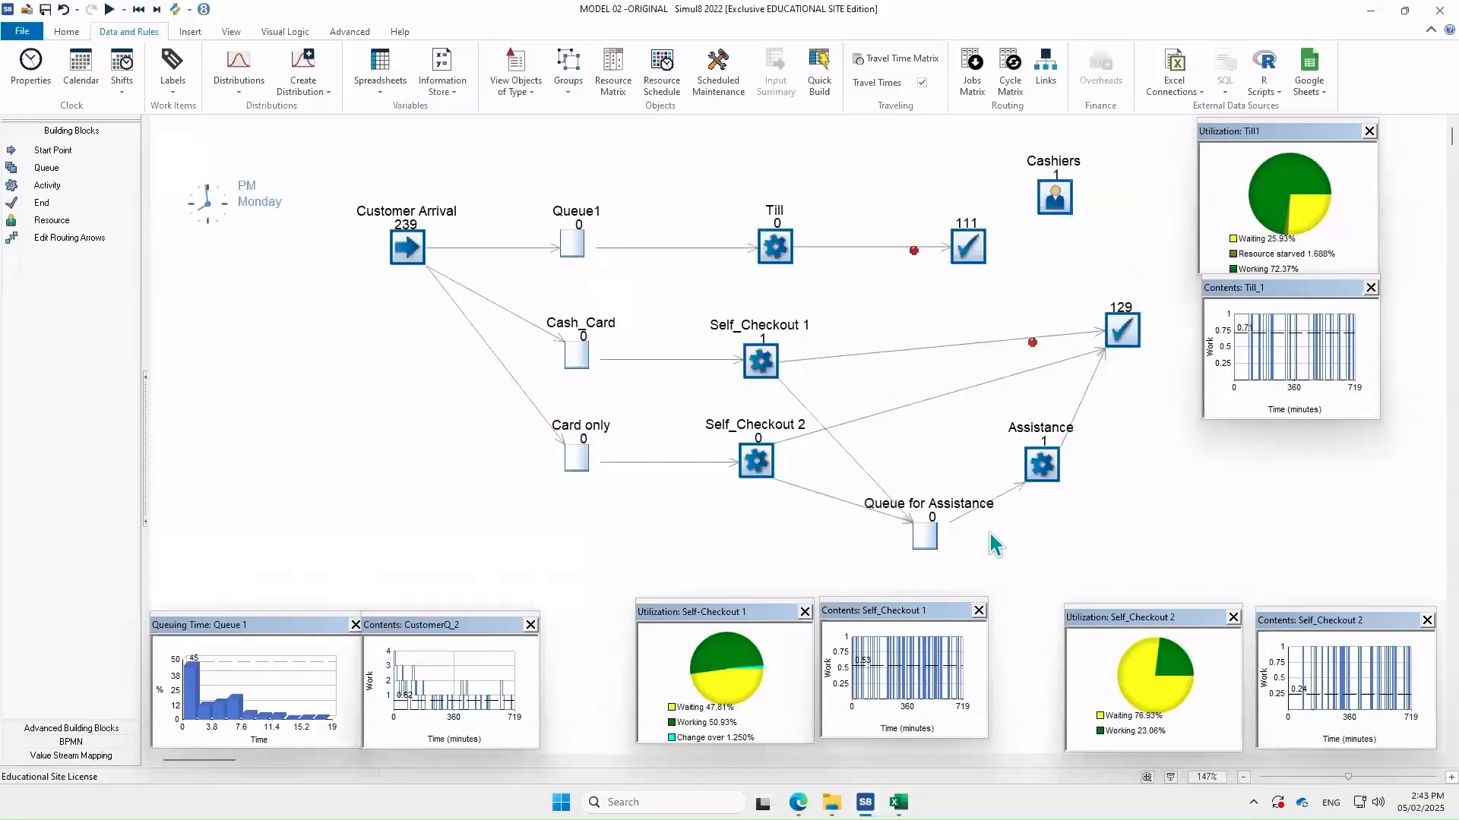